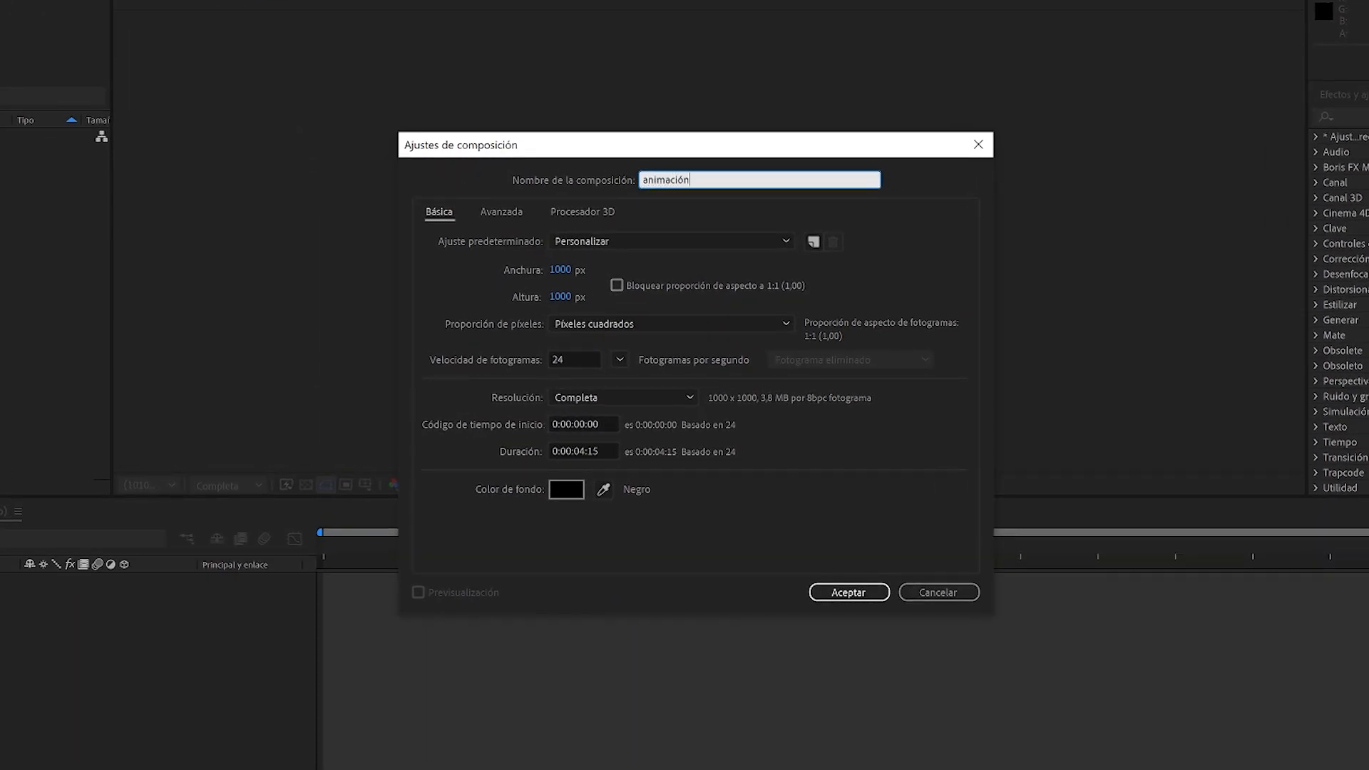
- Configure the composition as 1000 x 1000 px at 24 fps with a duration of 0:00:20:00, and create it
{"action": "left_click", "coordinate": [561, 269]}
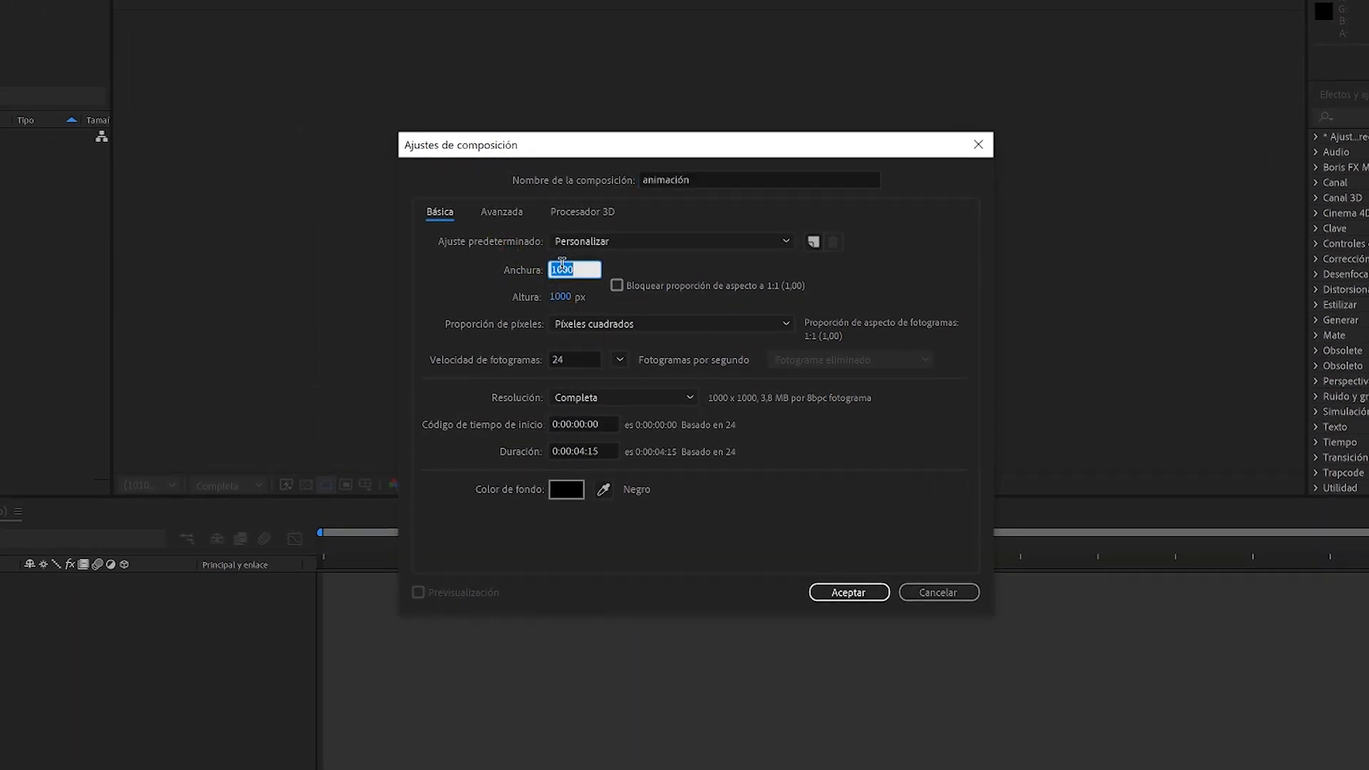
{"action": "left_click", "coordinate": [562, 295]}
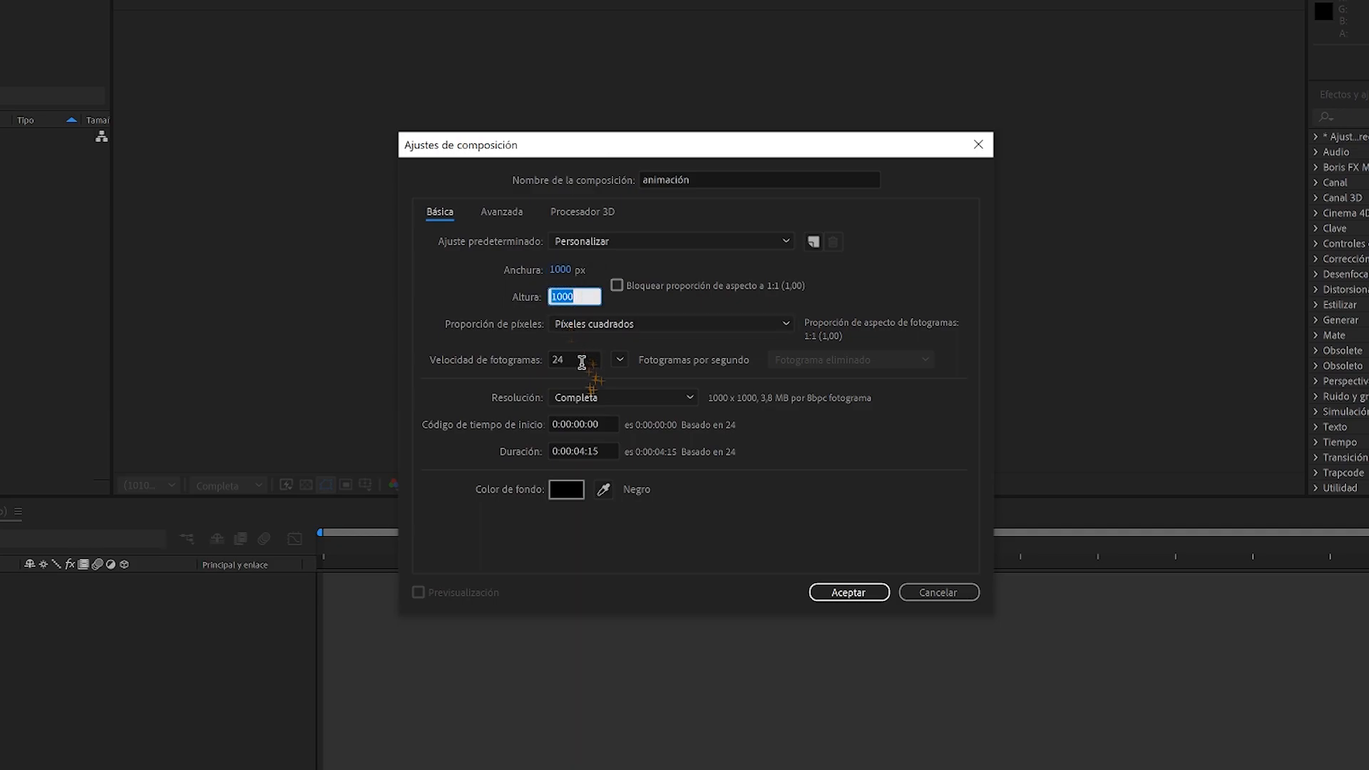
{"action": "left_click", "coordinate": [582, 362]}
{"action": "left_click", "coordinate": [588, 451]}
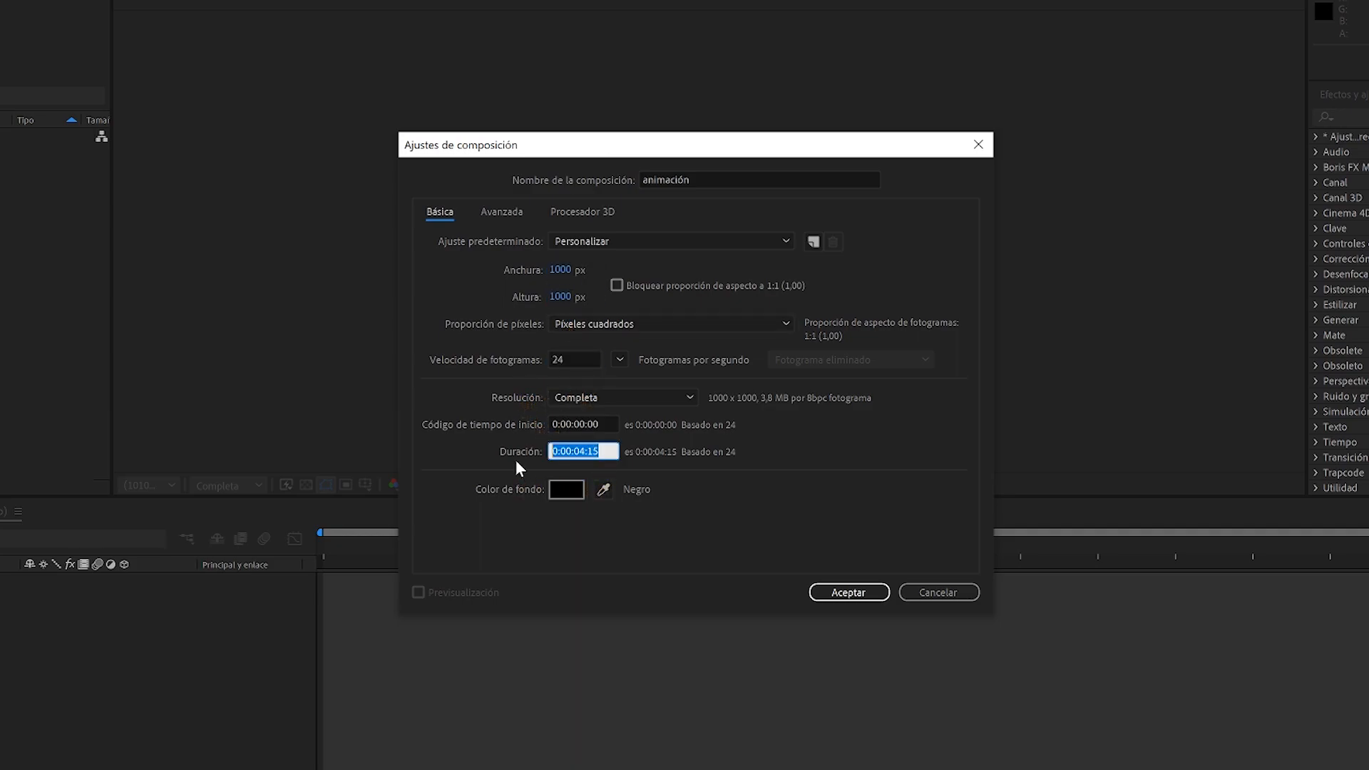
{"action": "type", "text": "20"}
{"action": "type", "text": "00"}
{"action": "left_click", "coordinate": [843, 593]}
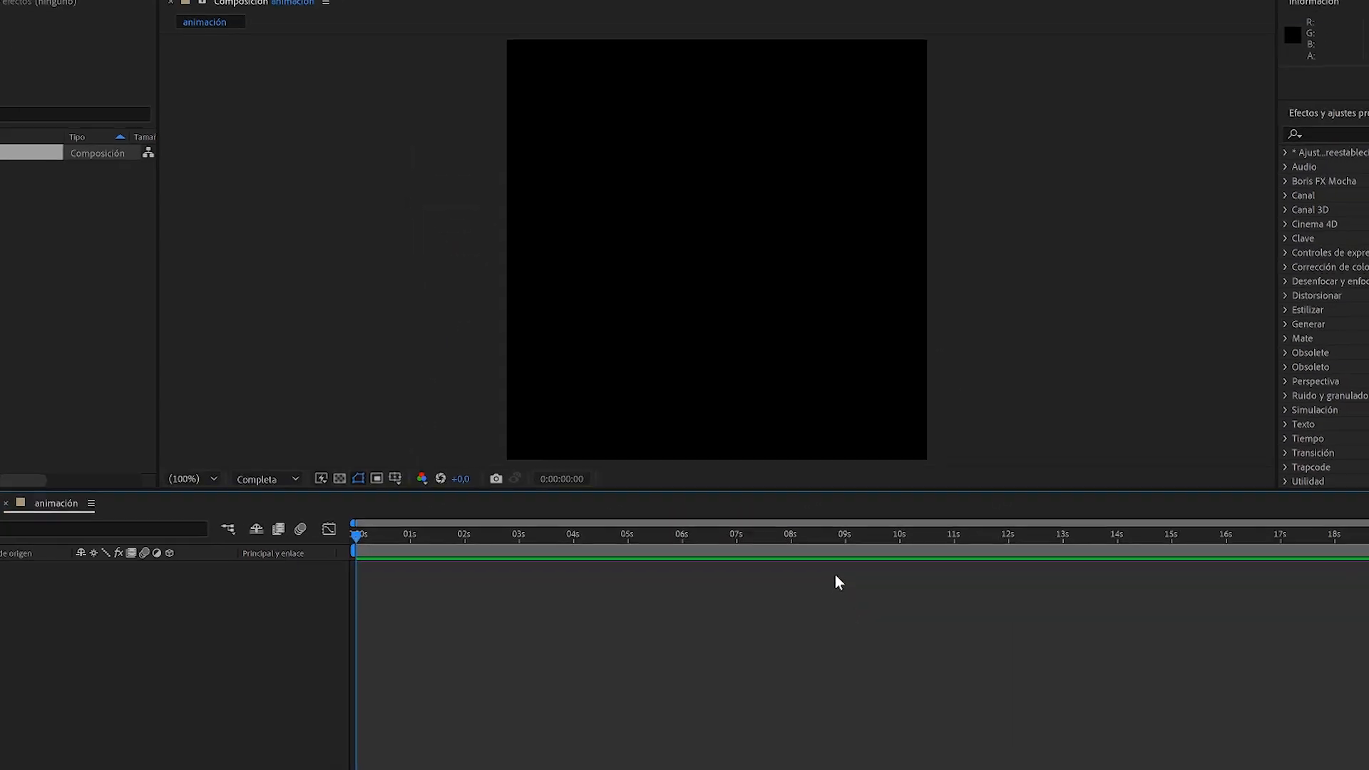
- Create a solid layer named bg in dark grey 2E2E2E at 1000 x 1000 px, and lock it
{"action": "right_click", "coordinate": [176, 654]}
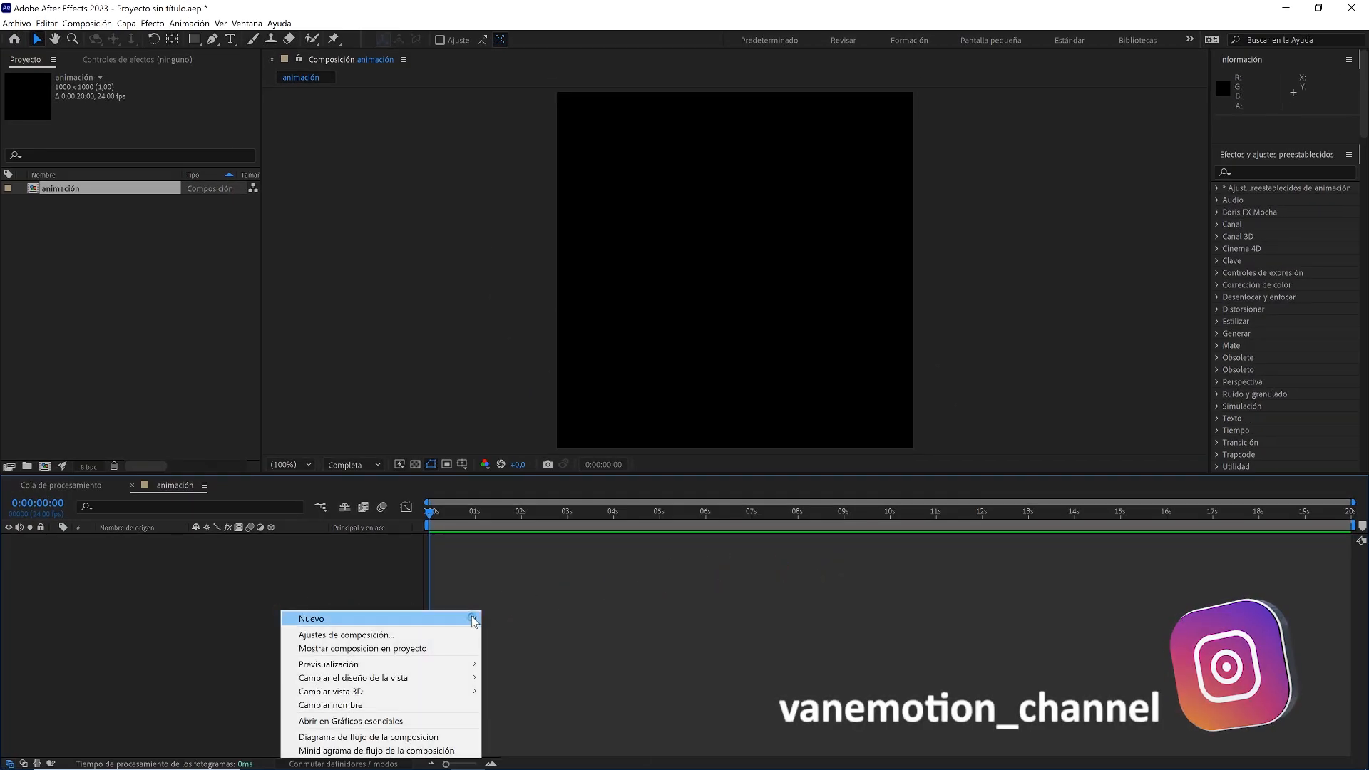
{"action": "mouse_move", "coordinate": [477, 615]}
{"action": "left_click", "coordinate": [525, 644]}
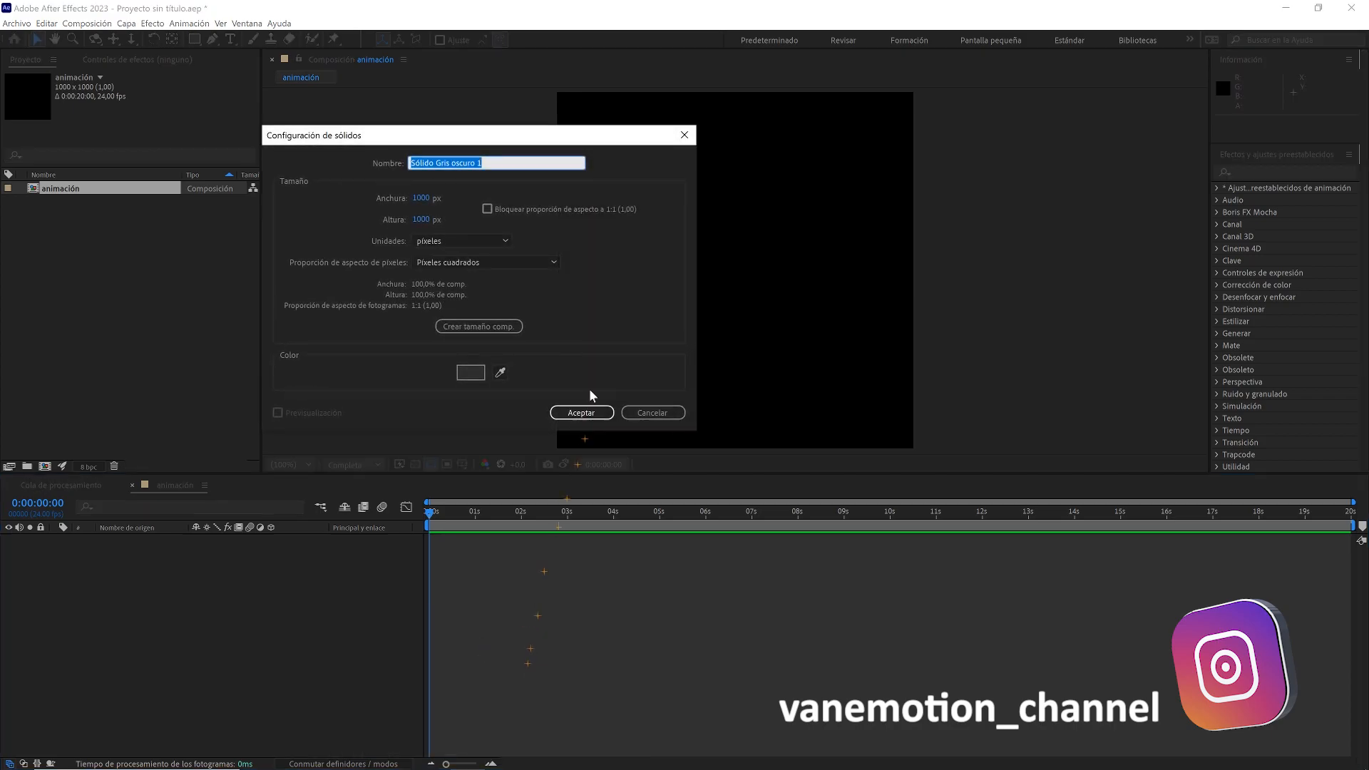
{"action": "type", "text": "bg"}
{"action": "left_click", "coordinate": [477, 375]}
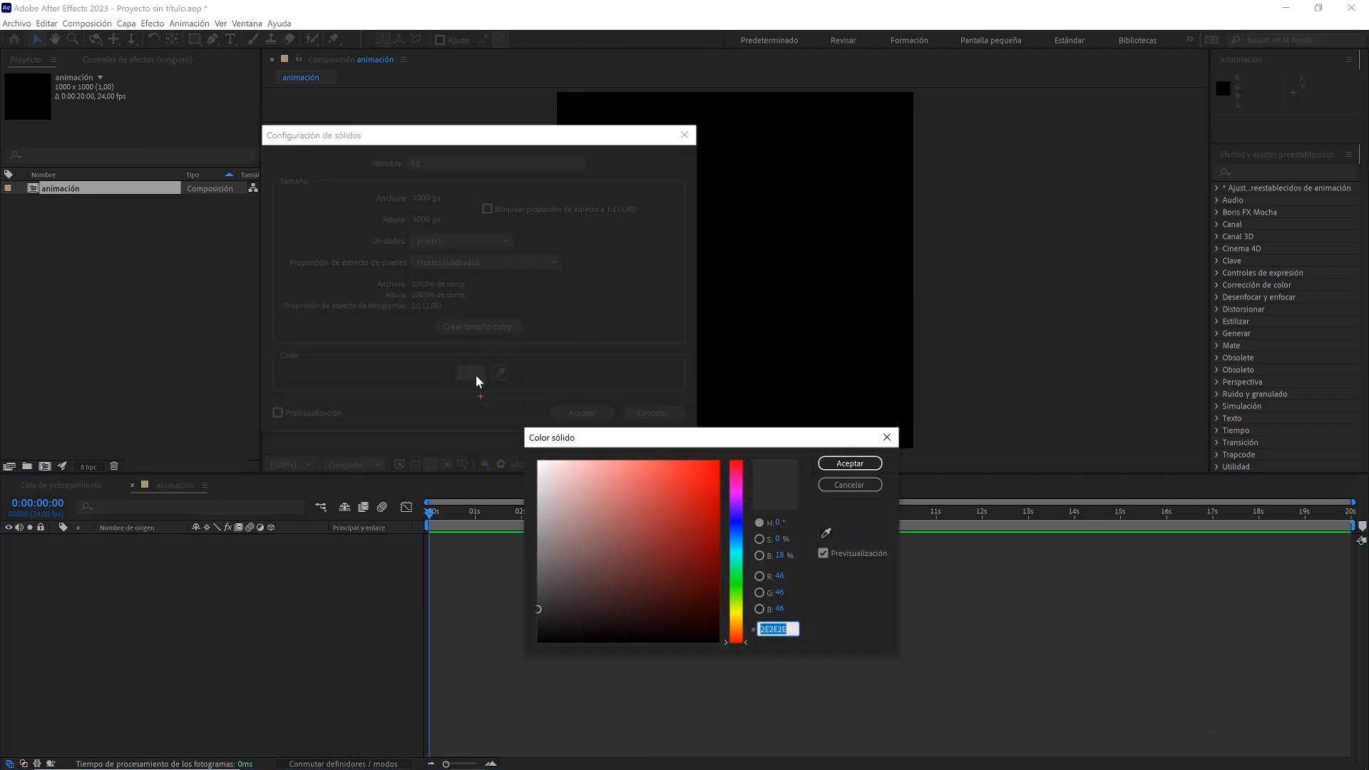
{"action": "left_click", "coordinate": [850, 463]}
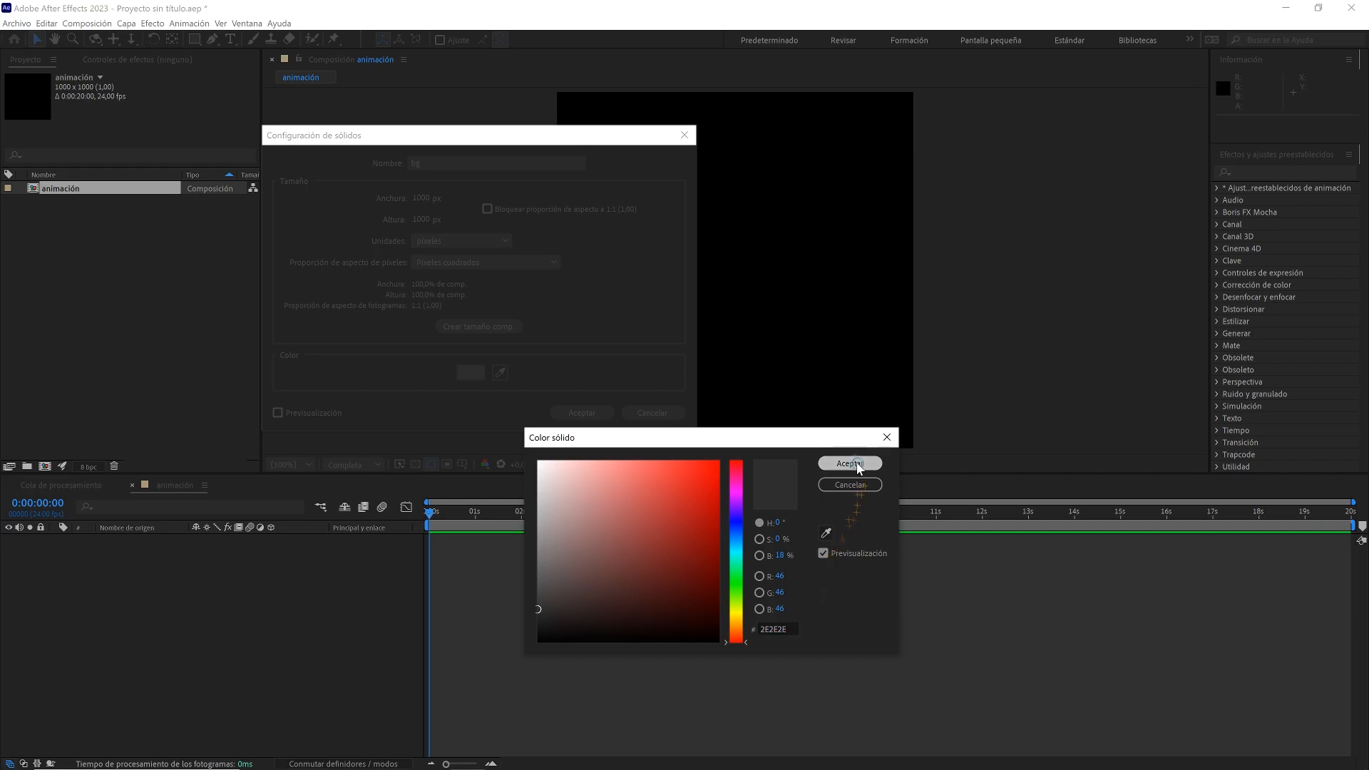
{"action": "left_click", "coordinate": [582, 413]}
{"action": "left_click", "coordinate": [41, 540]}
- Create a new shape layer above the background and name it "círculo grande"
{"action": "right_click", "coordinate": [139, 601]}
{"action": "mouse_move", "coordinate": [321, 610]}
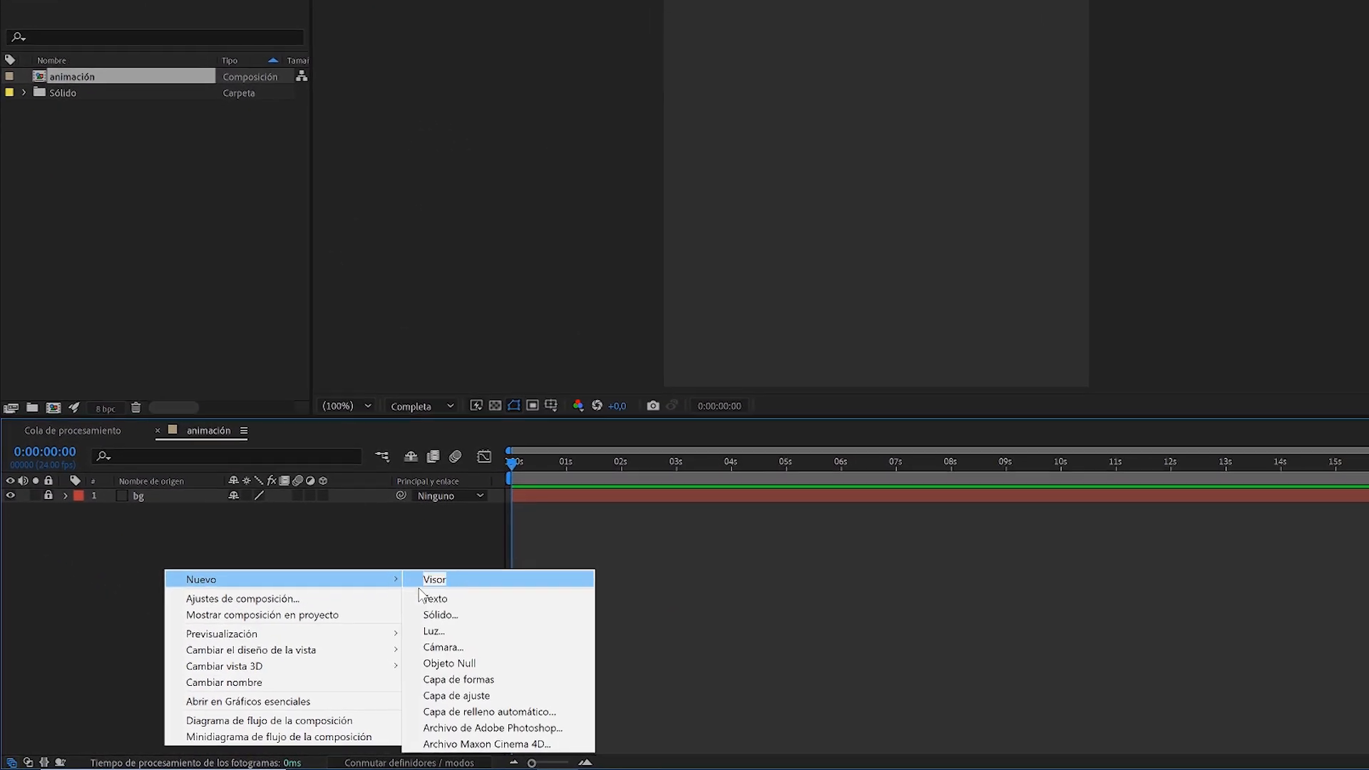
{"action": "left_click", "coordinate": [478, 679]}
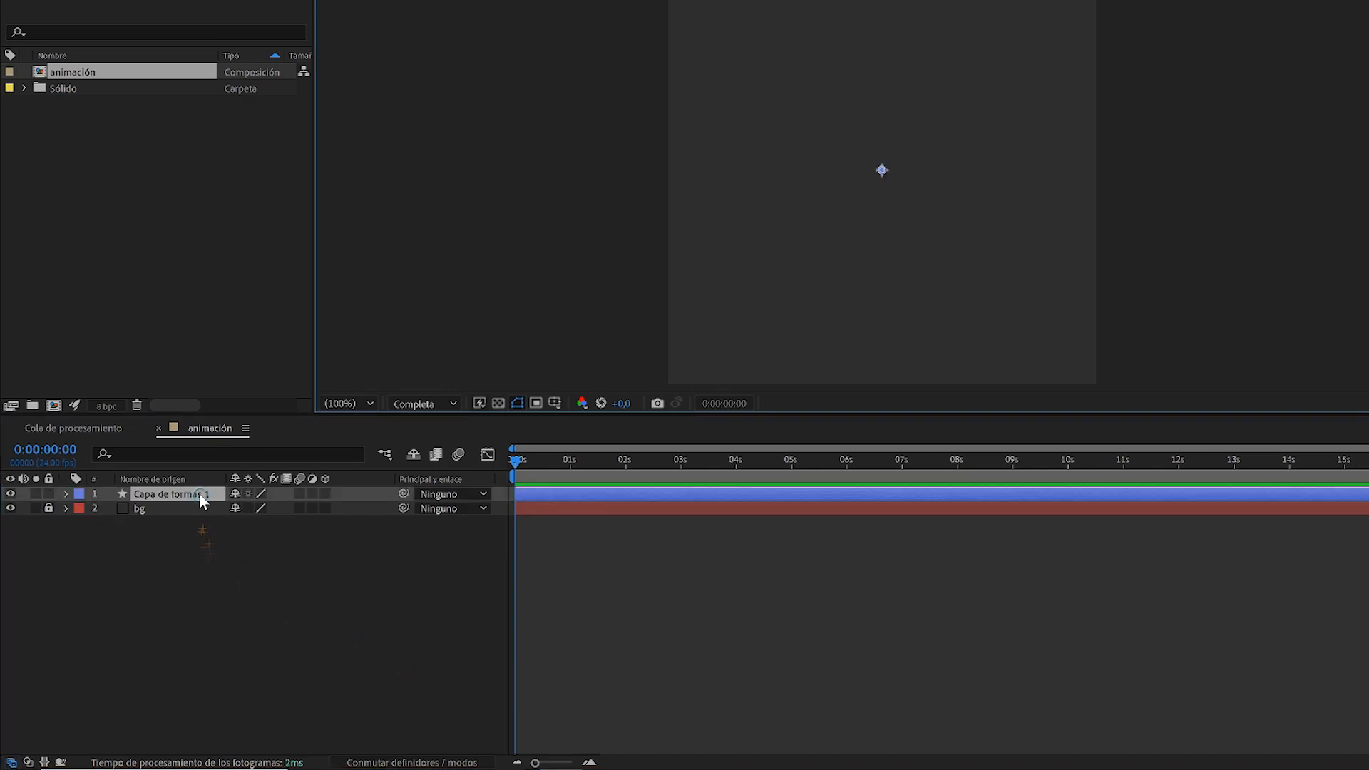
{"action": "key", "text": "Return"}
{"action": "type", "text": "circu"}
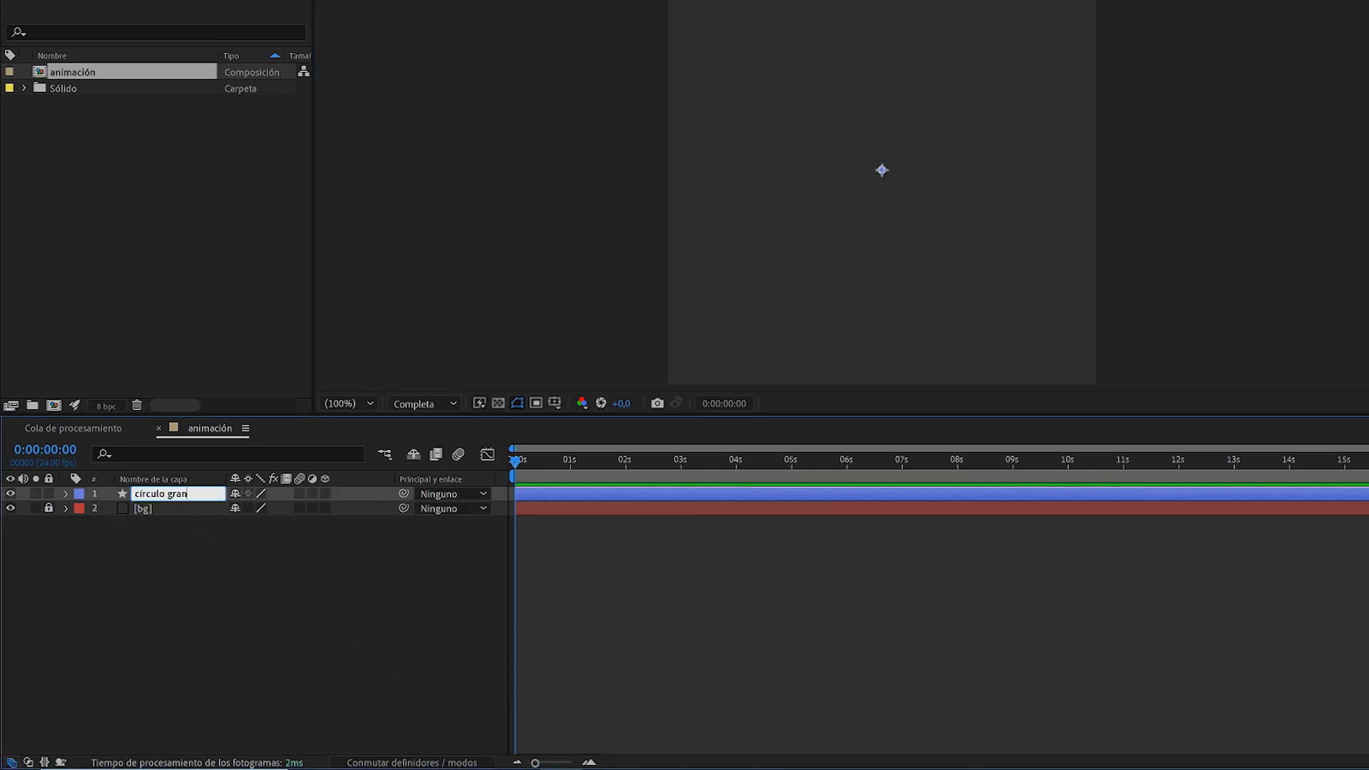
{"action": "type", "text": "lo grande"}
- Add an ellipse path and a fill to the contents of the círculo grande layer
{"action": "left_click", "coordinate": [67, 494]}
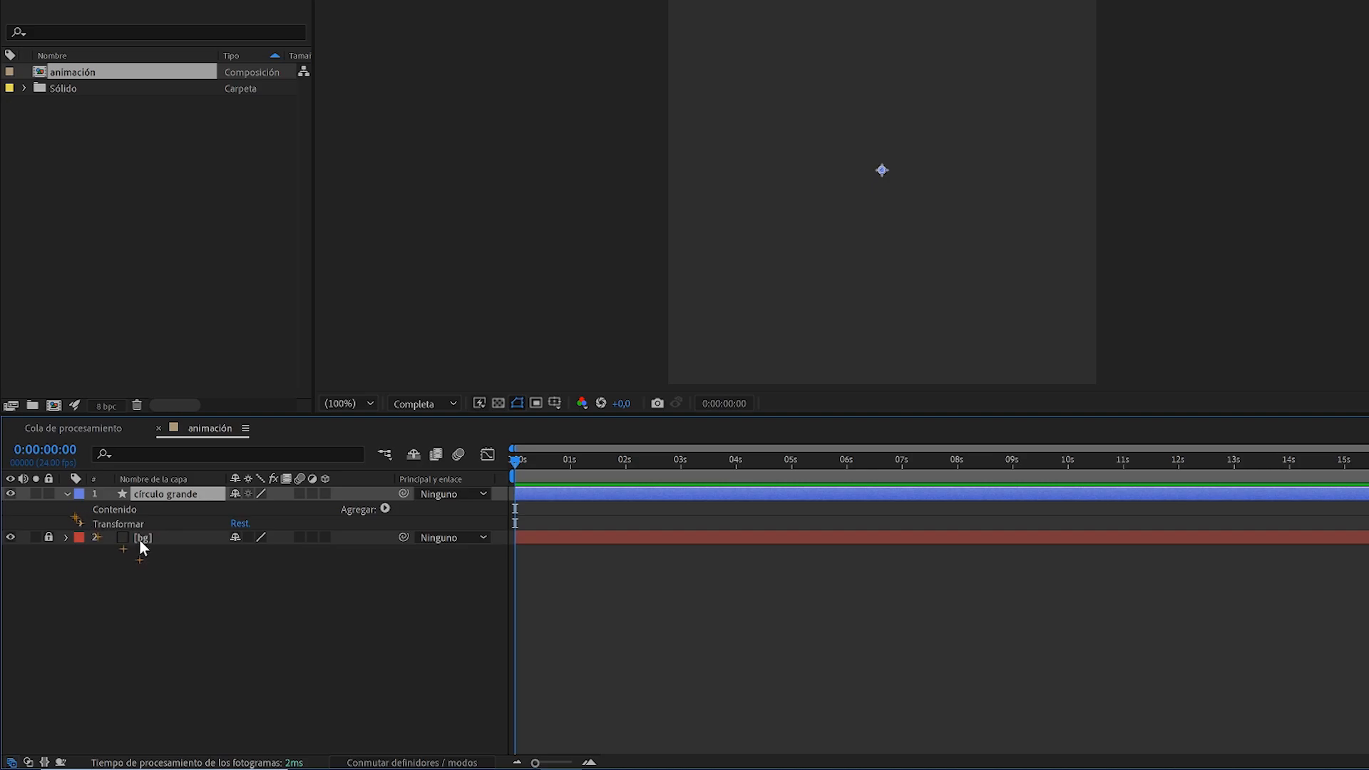
{"action": "left_click", "coordinate": [385, 509]}
{"action": "left_click", "coordinate": [242, 197]}
{"action": "left_click", "coordinate": [383, 508]}
{"action": "left_click", "coordinate": [277, 257]}
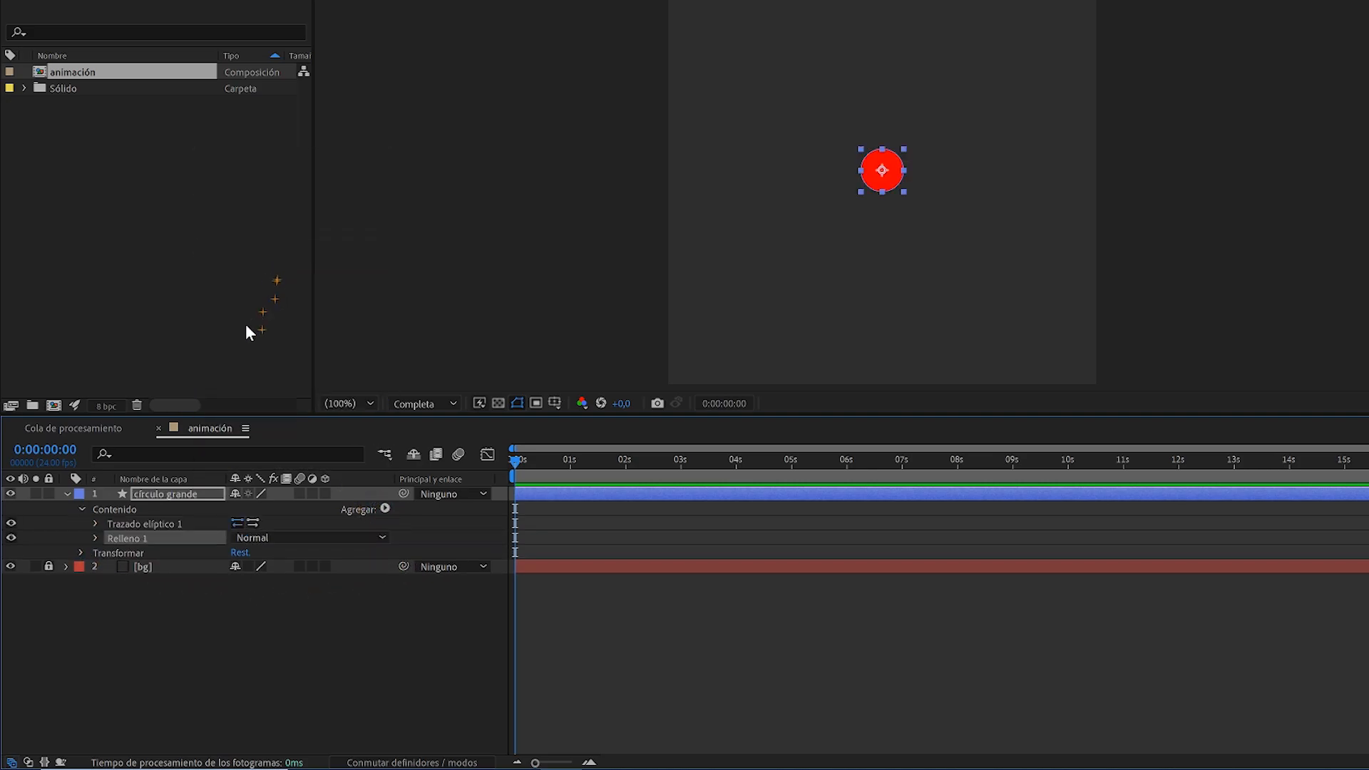
- Set the ellipse size of círculo grande to 600 x 600 and its fill colour to black (000000)
{"action": "left_click", "coordinate": [95, 524]}
{"action": "left_click_drag", "start_coordinate": [269, 537], "coordinate": [465, 550]}
{"action": "left_click", "coordinate": [284, 537]}
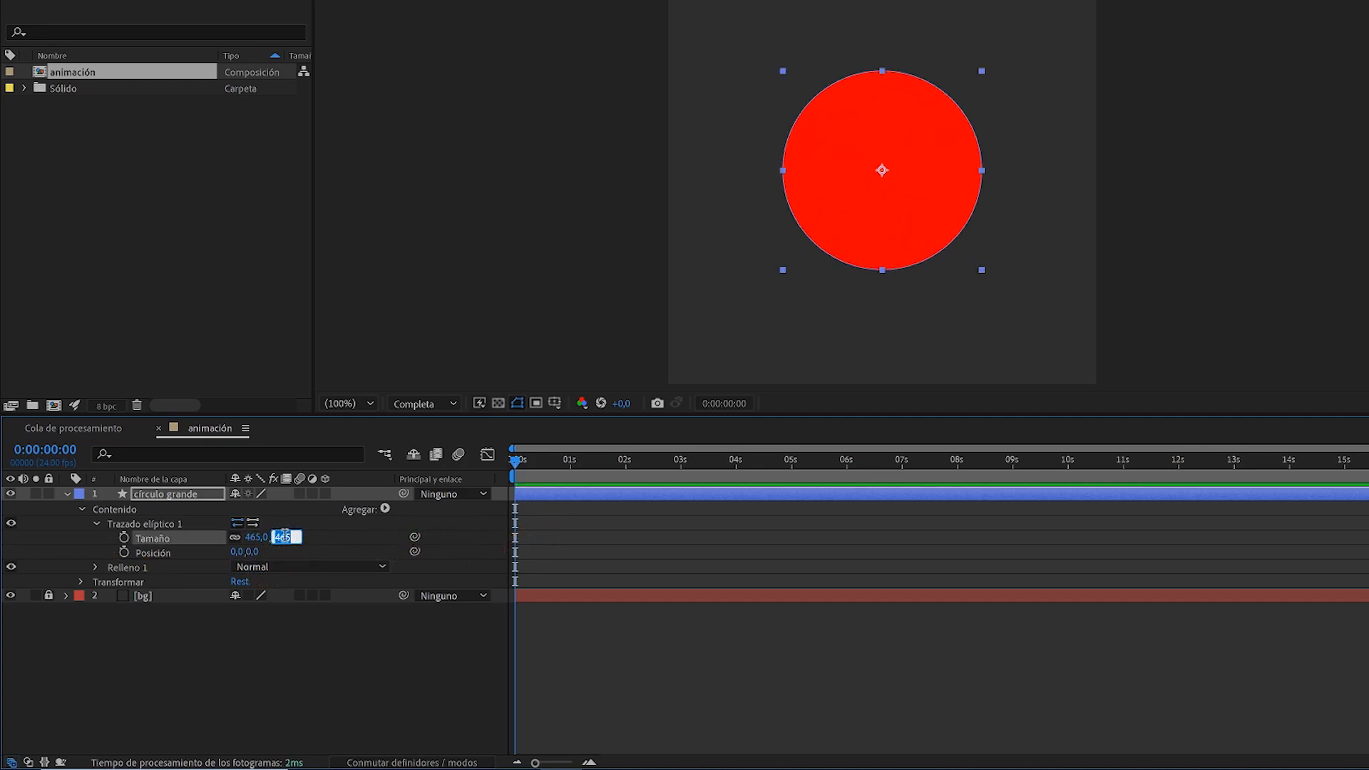
{"action": "key", "text": "Return"}
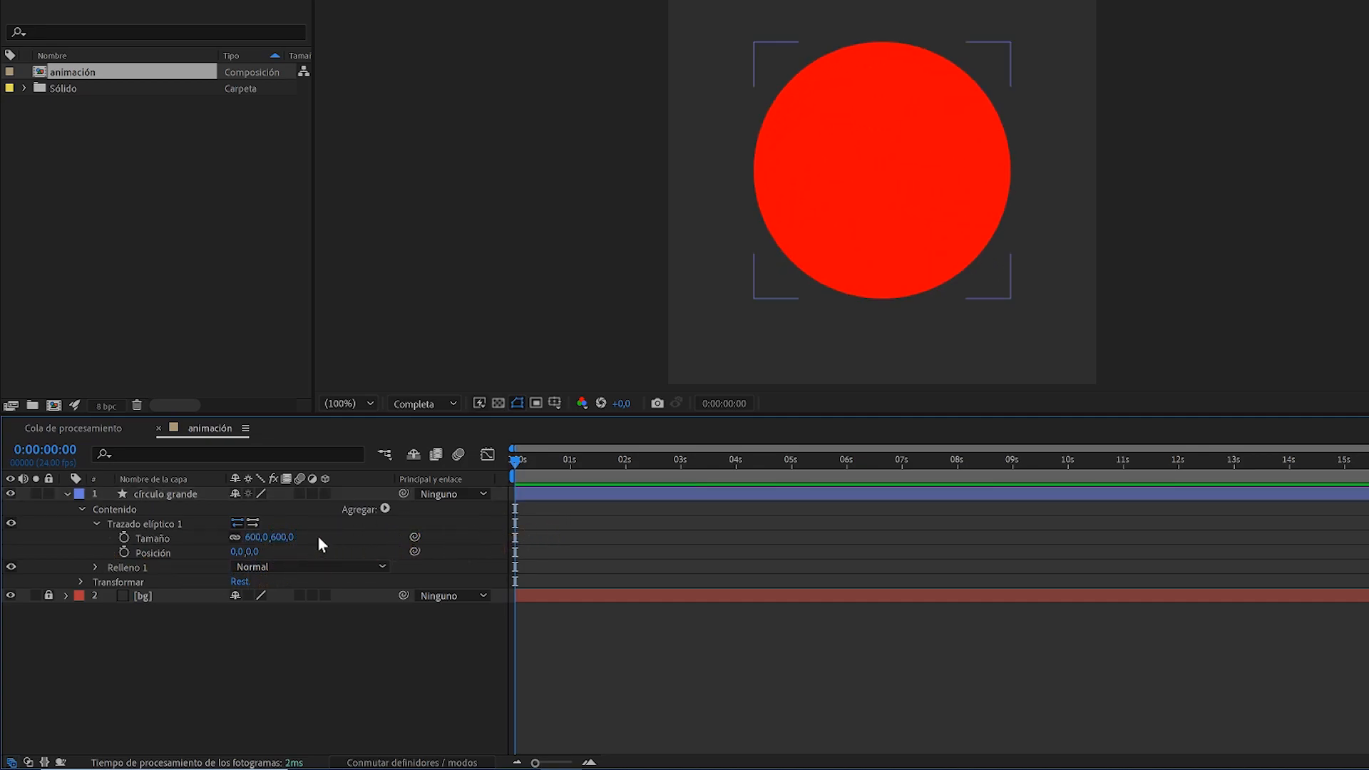
{"action": "left_click", "coordinate": [96, 567]}
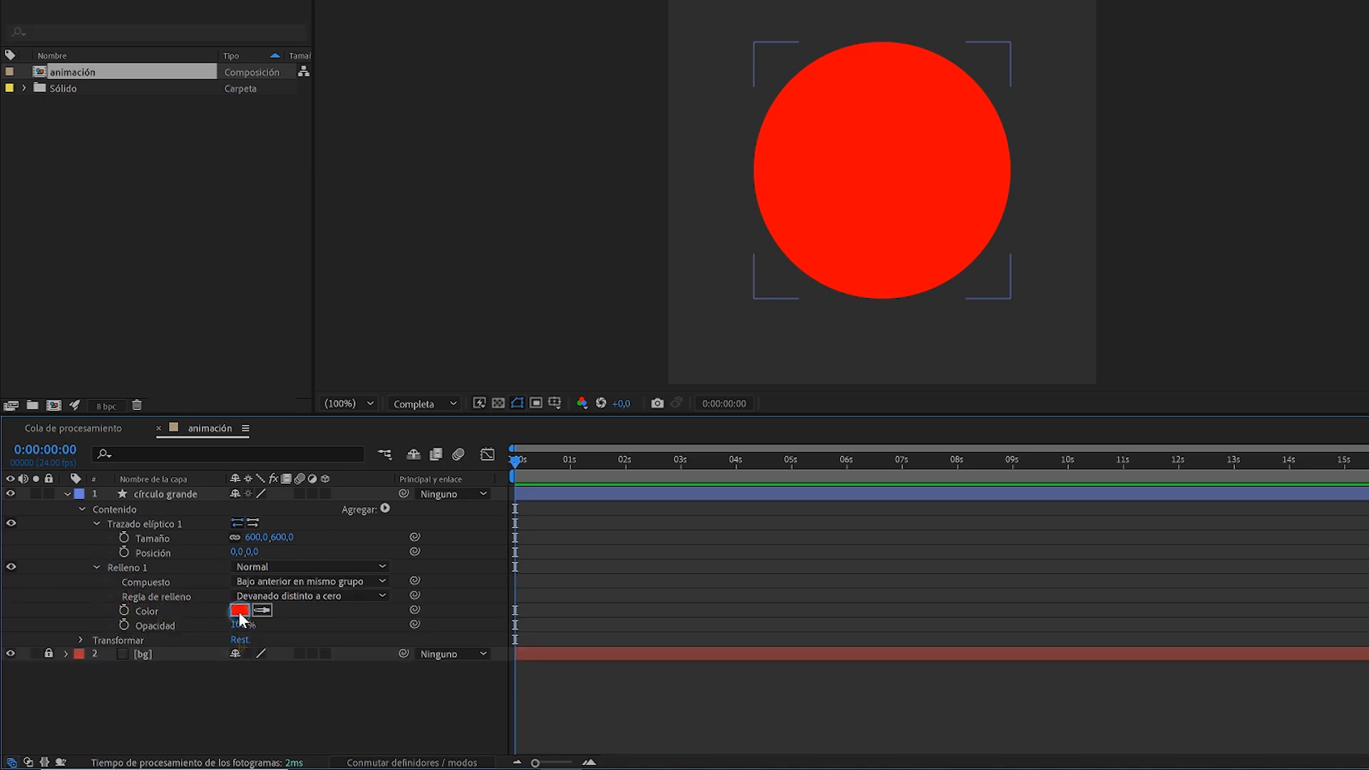
{"action": "left_click", "coordinate": [240, 611]}
{"action": "left_click_drag", "start_coordinate": [710, 544], "coordinate": [606, 638]}
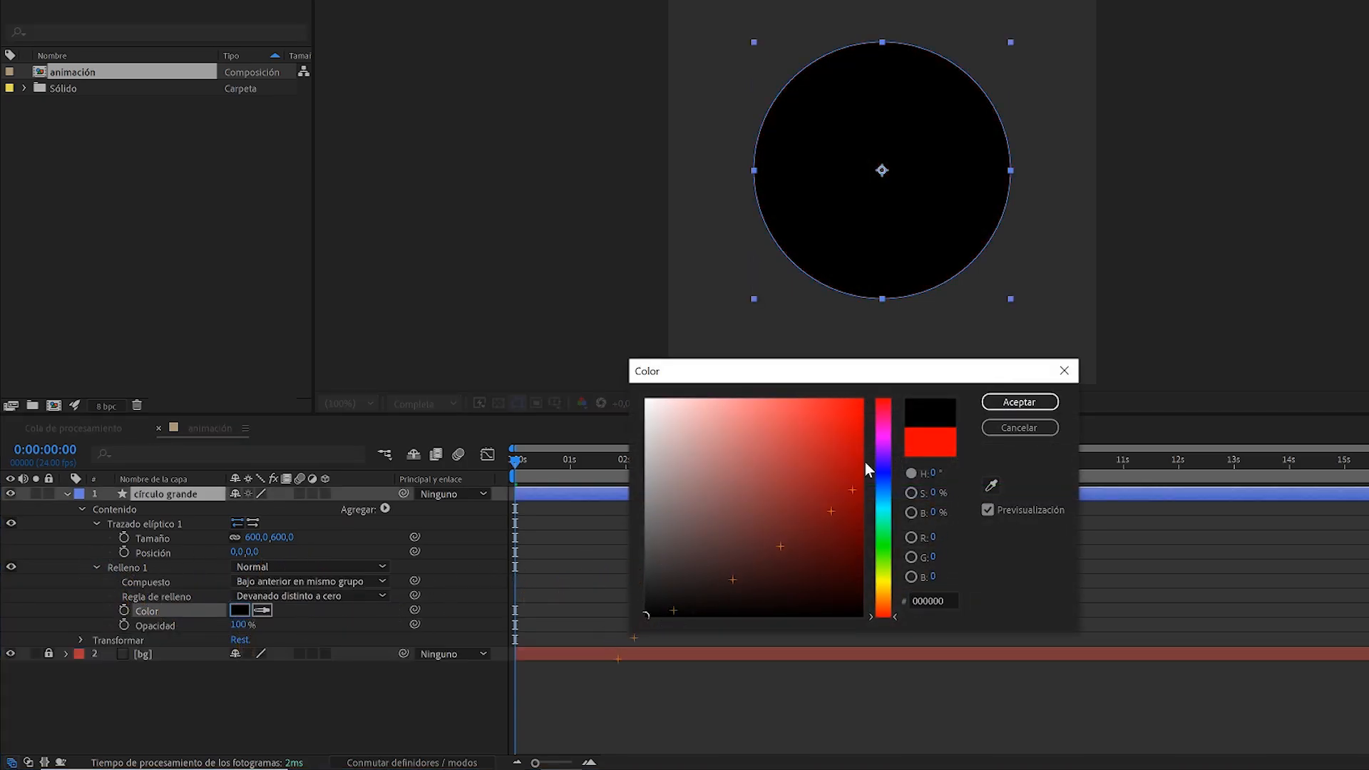
{"action": "left_click", "coordinate": [1019, 402]}
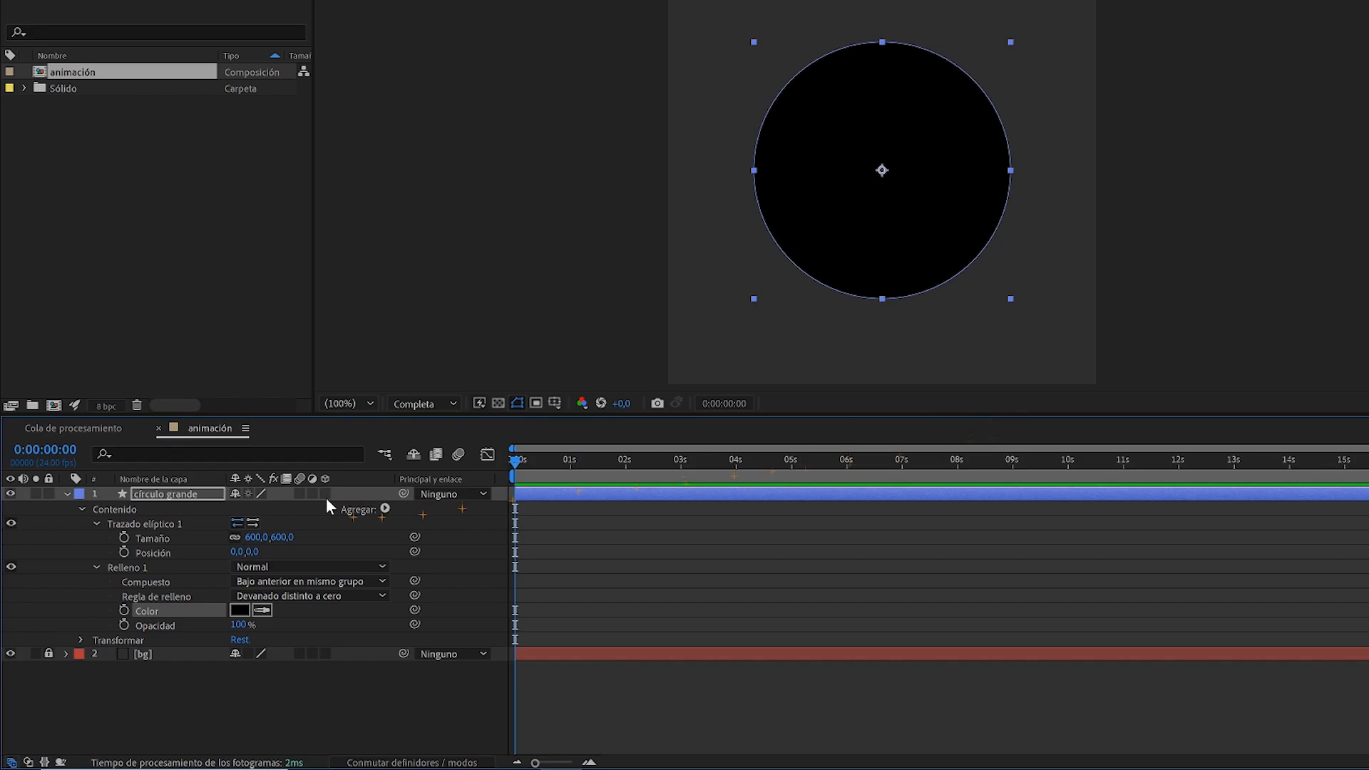
- Duplicate the círculo grande layer, rename the copy "círculo pequeño" and give it the Cian label colour
{"action": "left_click", "coordinate": [67, 495]}
{"action": "left_click", "coordinate": [163, 496]}
{"action": "key", "text": "ctrl+d"}
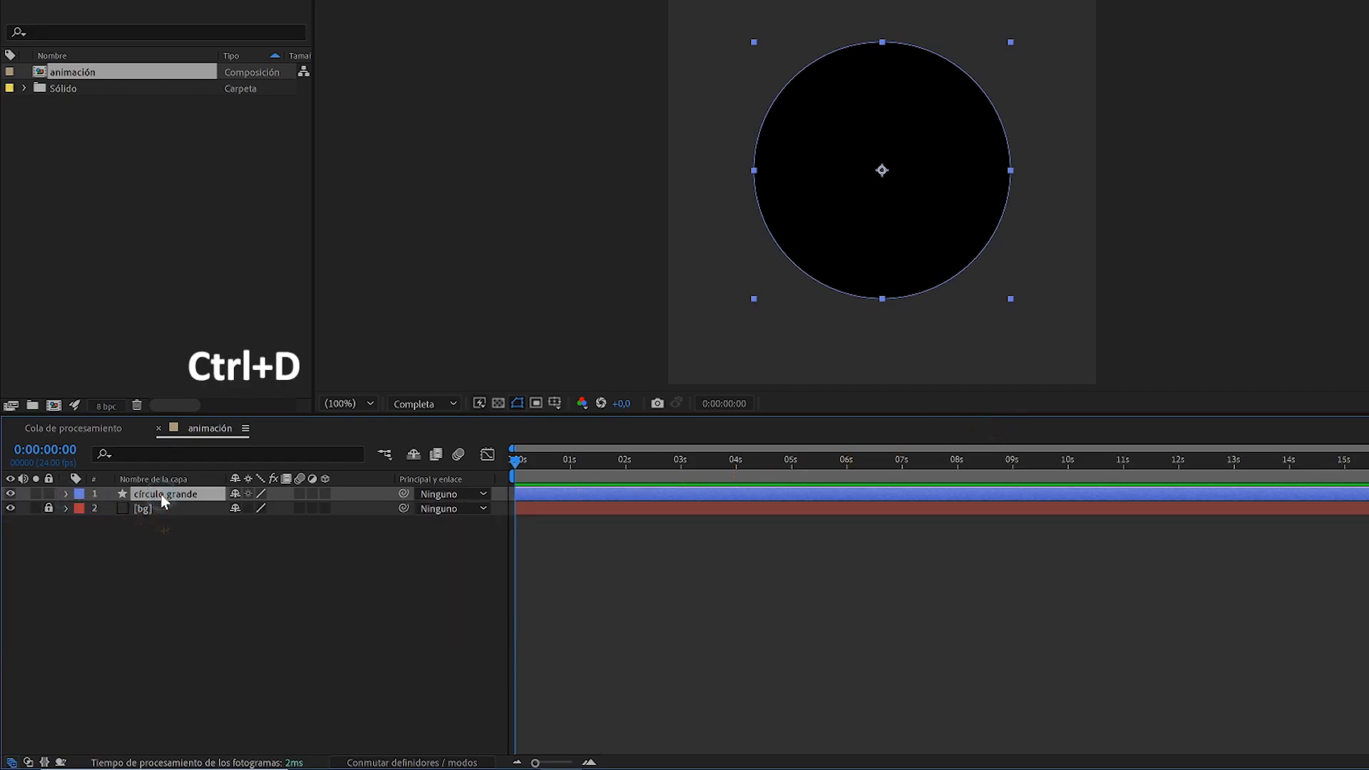
{"action": "key", "text": "Return"}
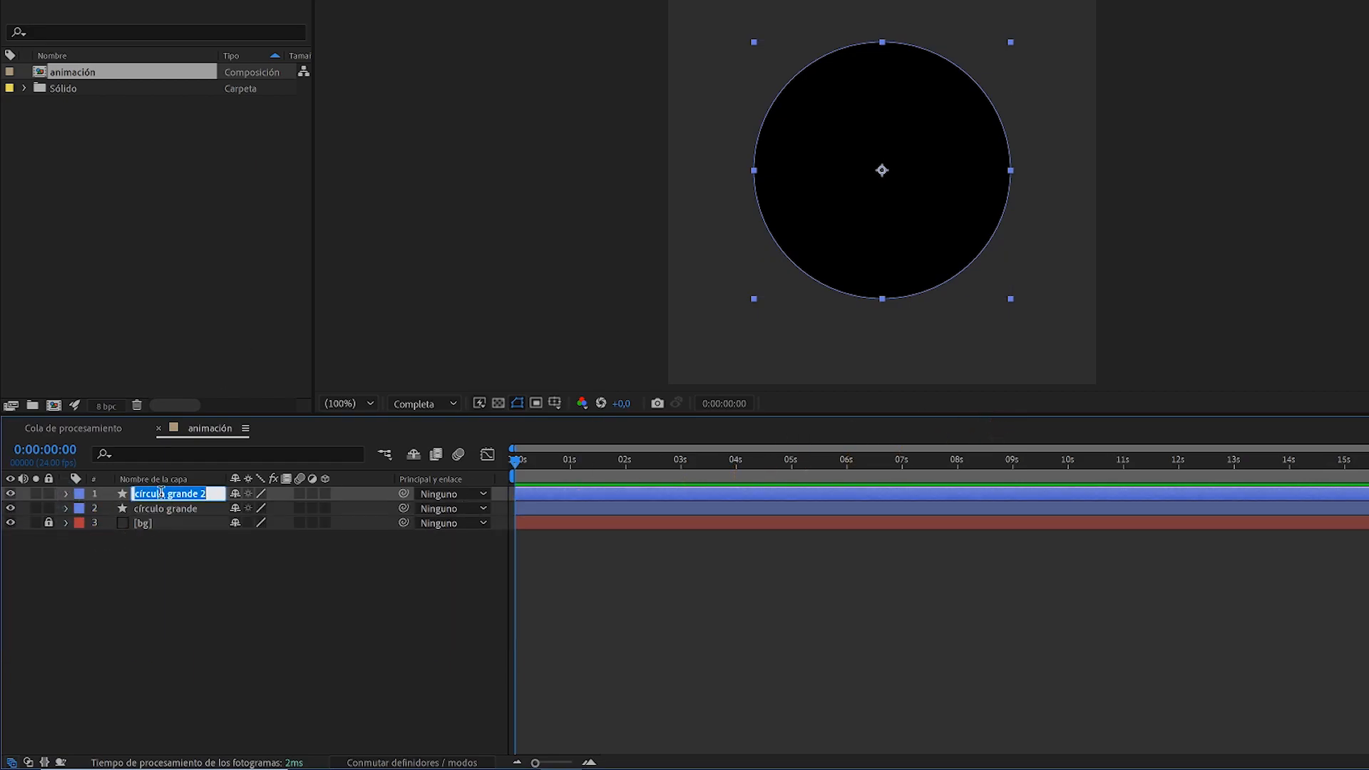
{"action": "type", "text": "círculo pequeño"}
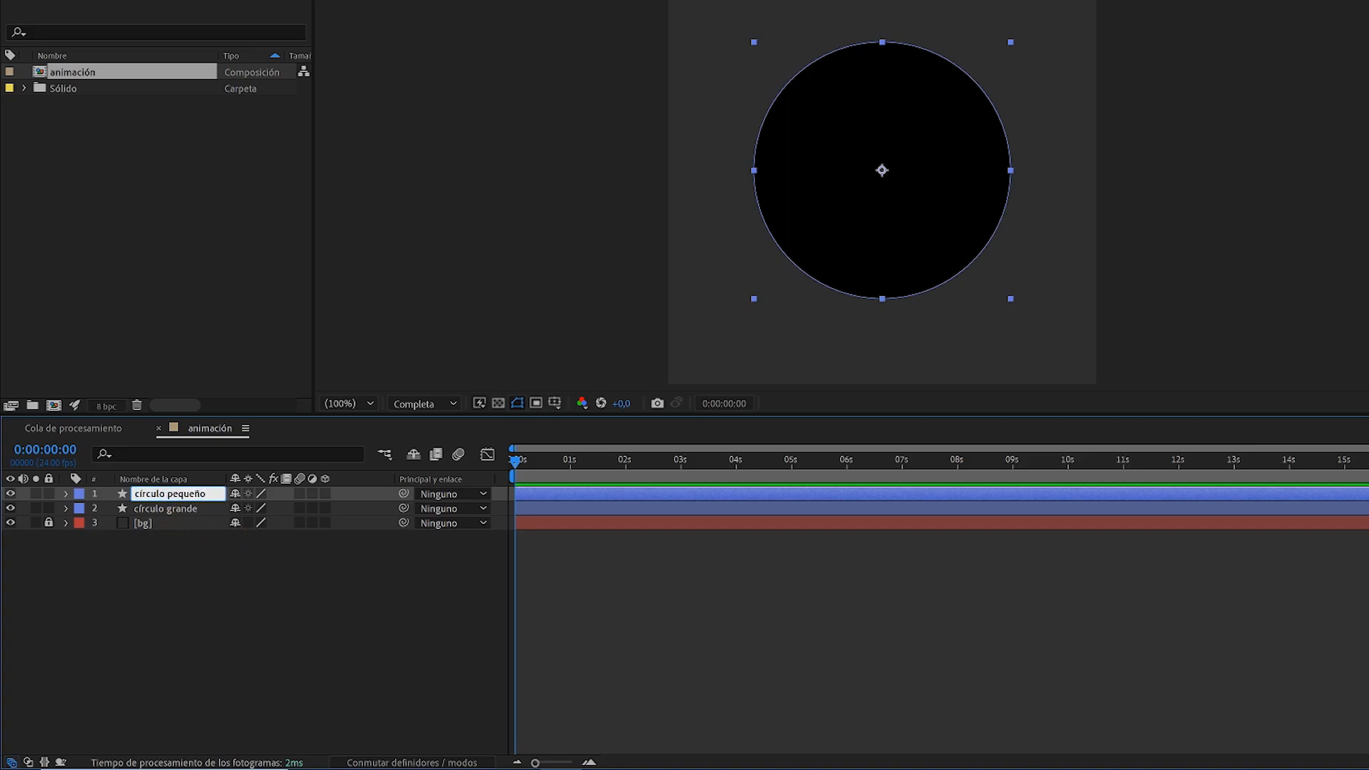
{"action": "left_click", "coordinate": [80, 500]}
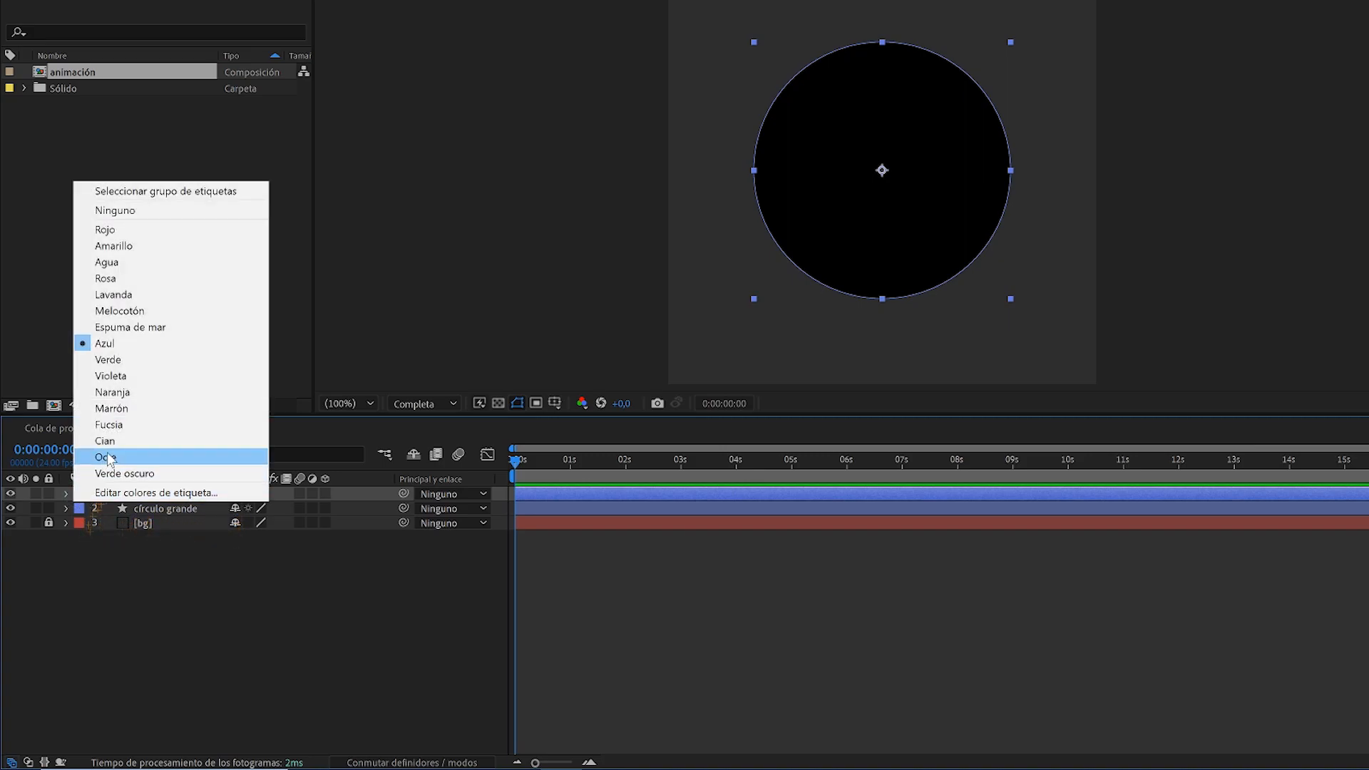
{"action": "left_click", "coordinate": [93, 451]}
- Fill the círculo pequeño ellipse with the colour sampled from the background, and set its size to 300 x 300
{"action": "left_click", "coordinate": [67, 494]}
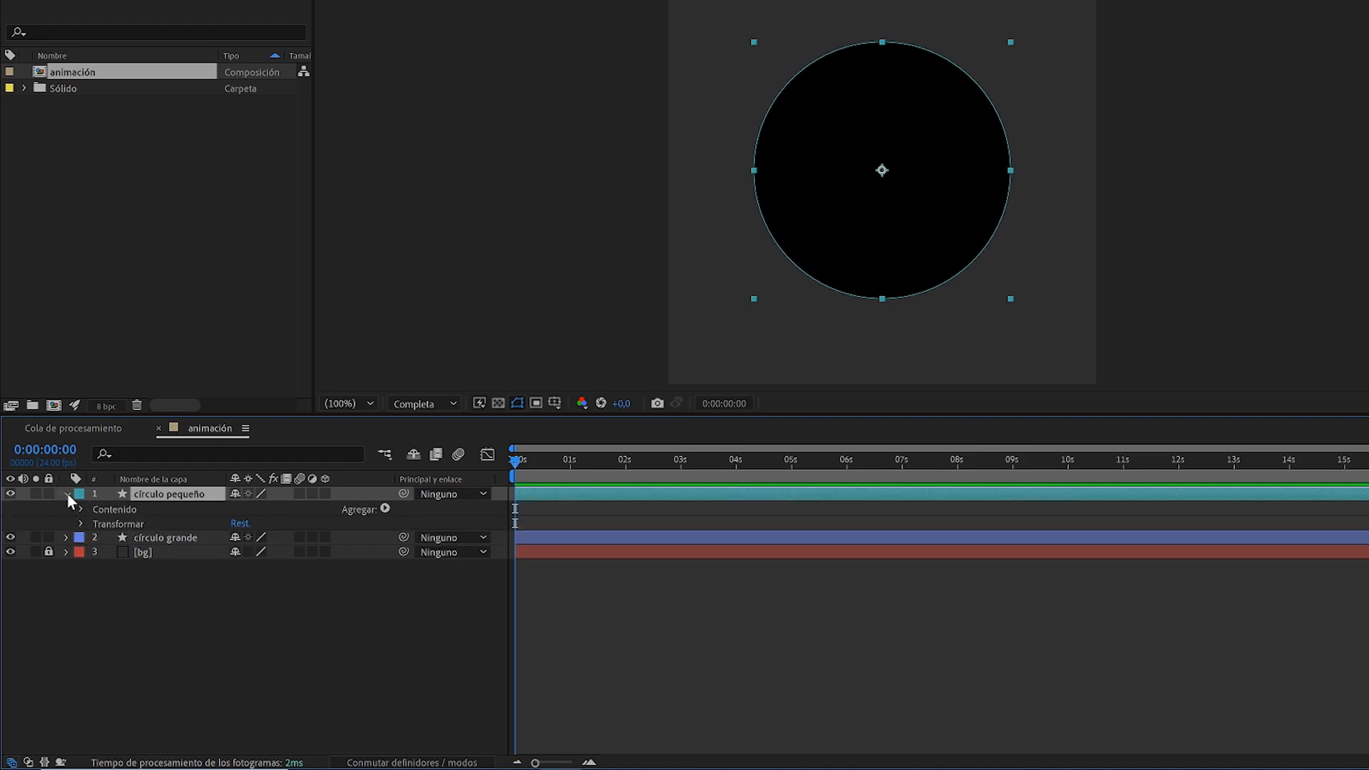
{"action": "left_click", "coordinate": [78, 510]}
{"action": "left_click", "coordinate": [93, 523]}
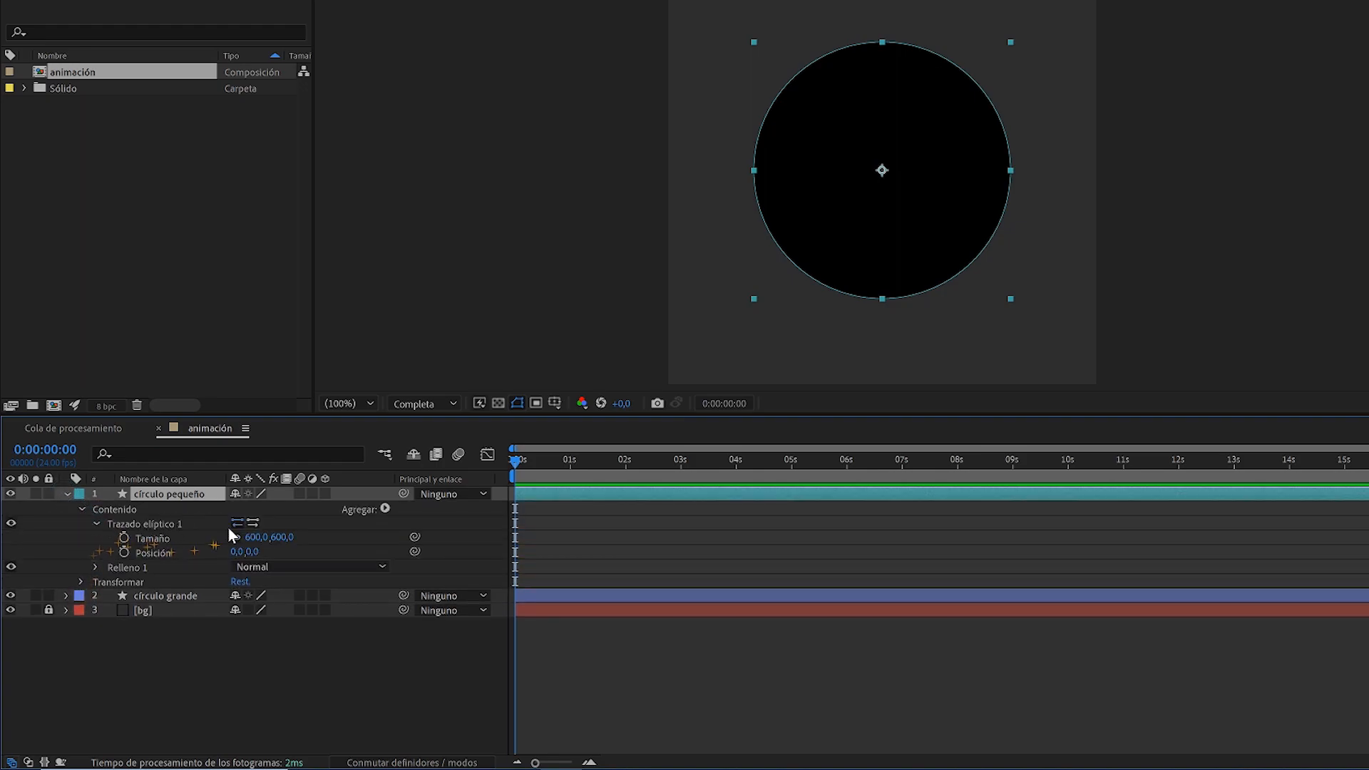
{"action": "left_click_drag", "start_coordinate": [286, 540], "coordinate": [148, 540]}
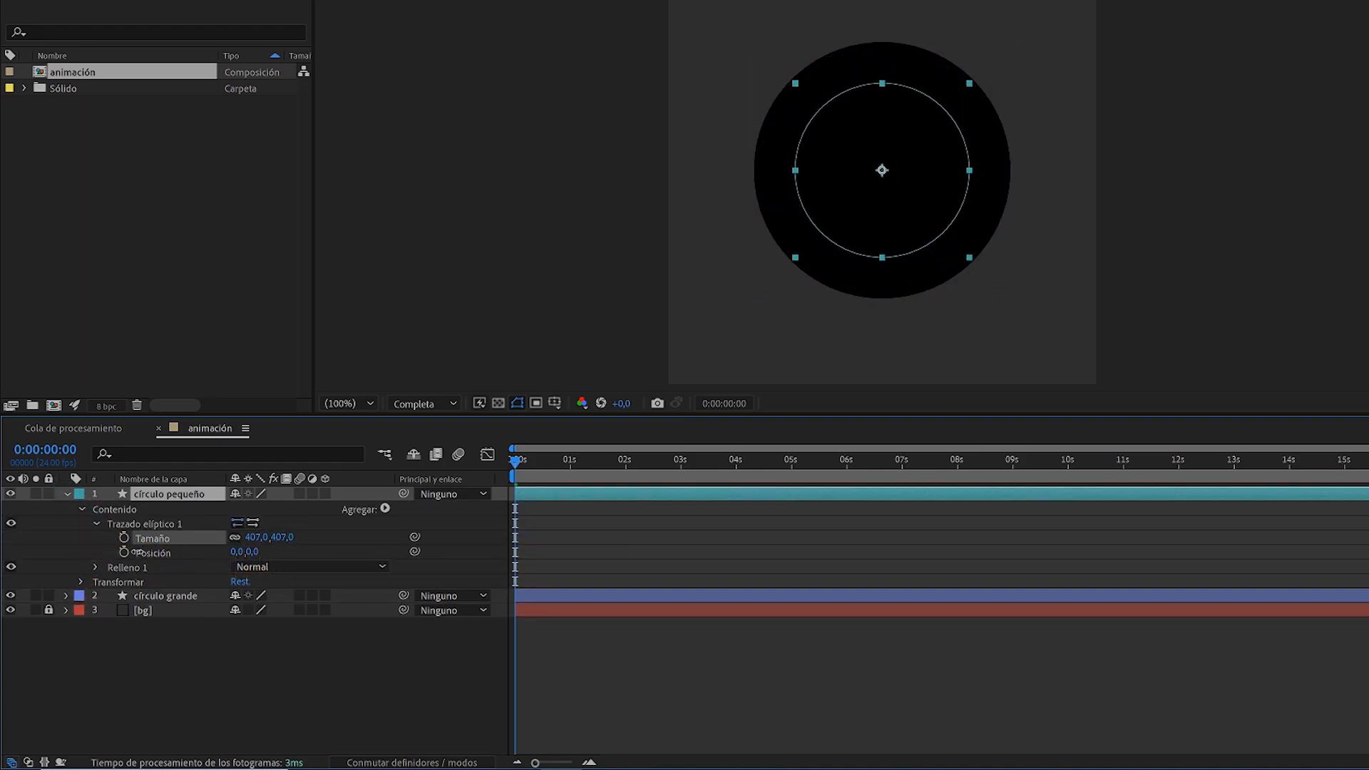
{"action": "left_click", "coordinate": [95, 568]}
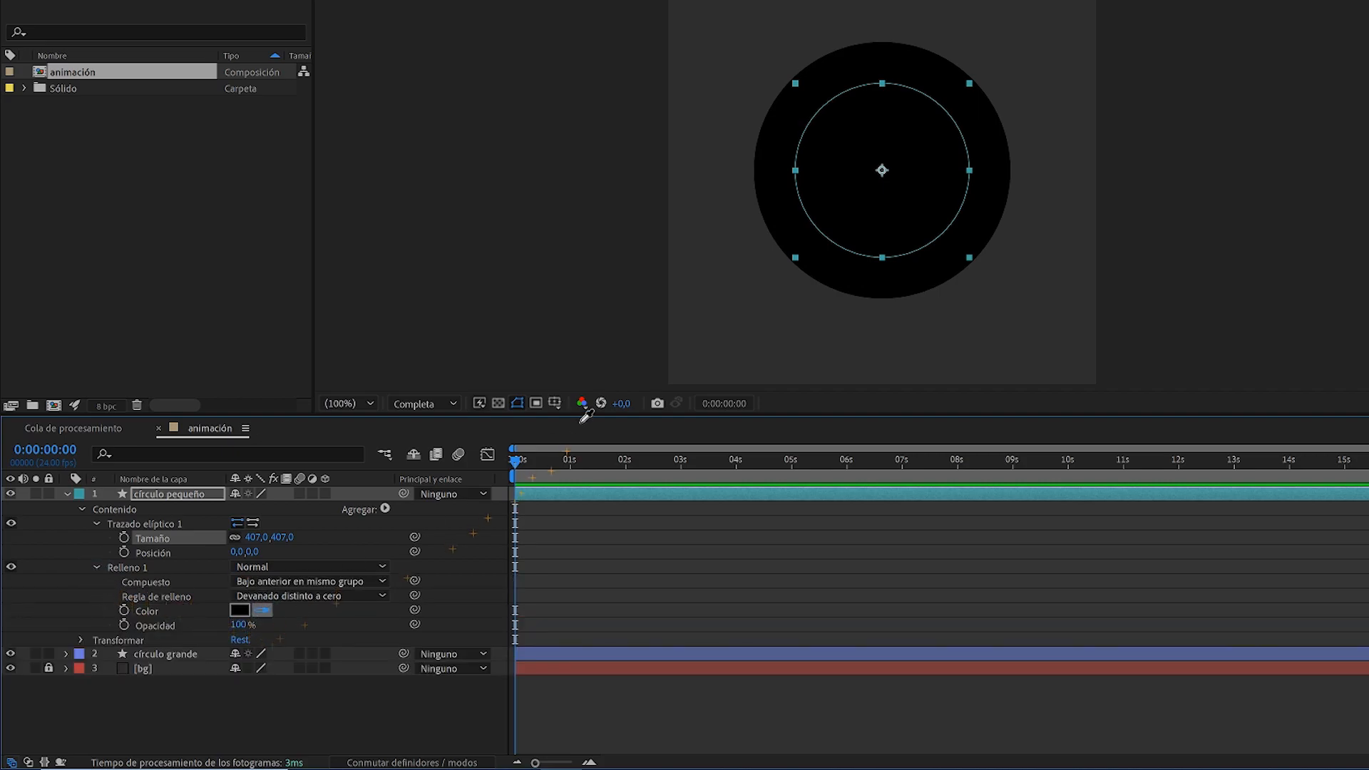
{"action": "left_click", "coordinate": [696, 330]}
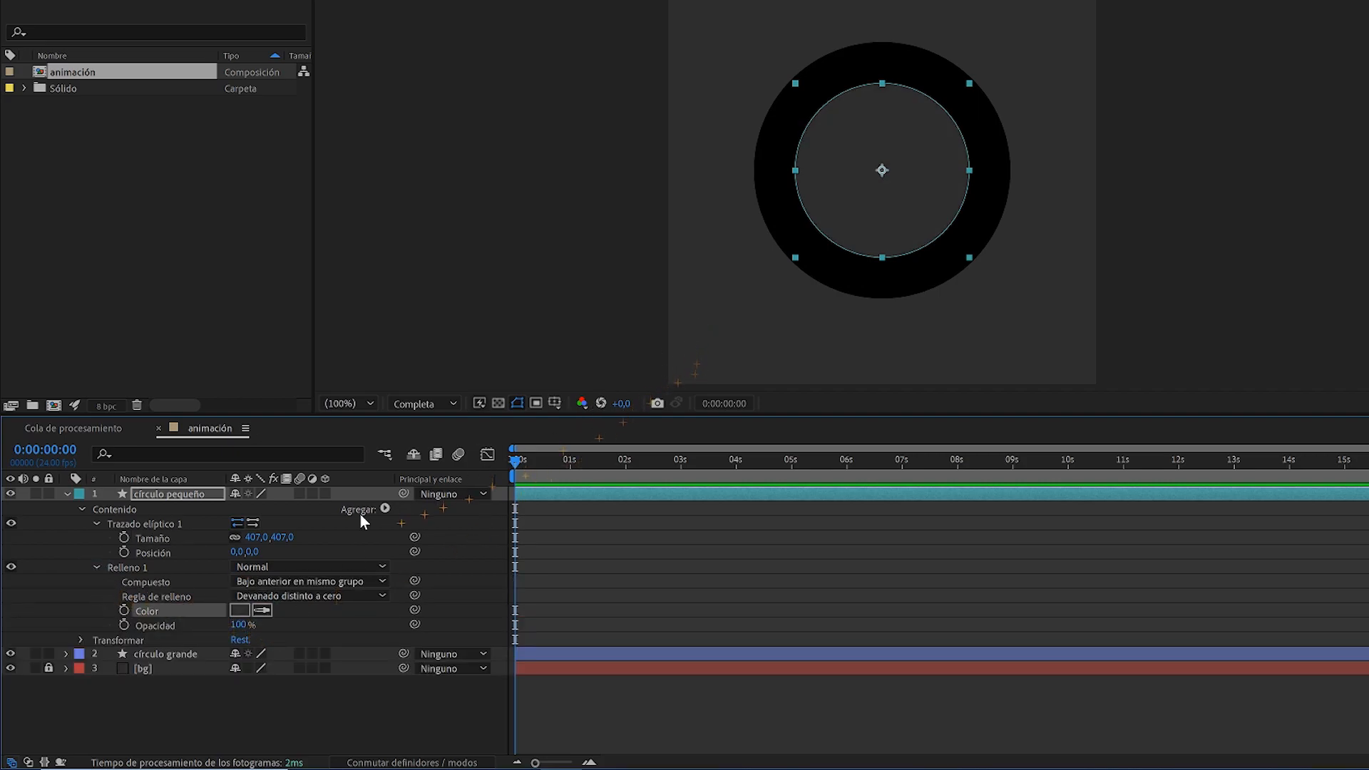
{"action": "left_click", "coordinate": [285, 536]}
{"action": "key", "text": "Return"}
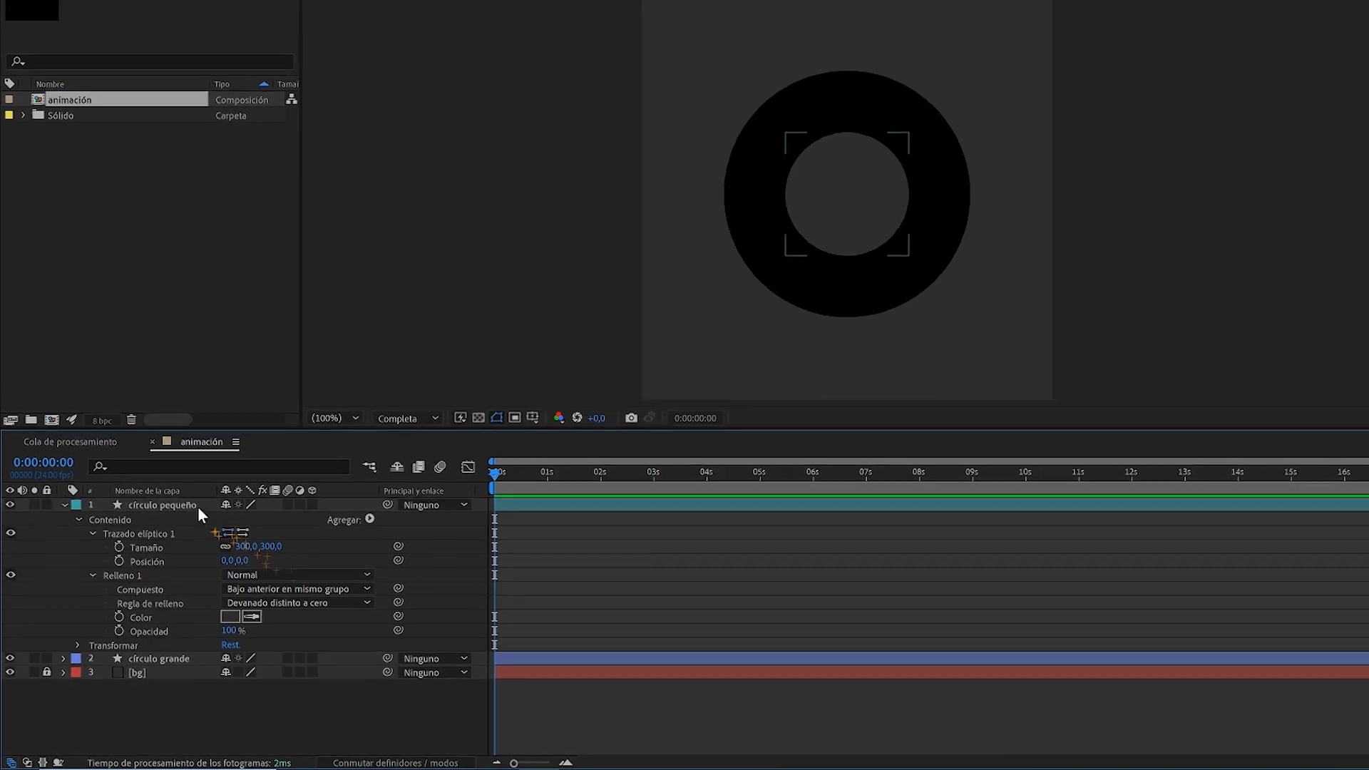
- Move círculo pequeño straight up to position 500, 350 so its top meets the top edge of the large circle
{"action": "left_click", "coordinate": [186, 508]}
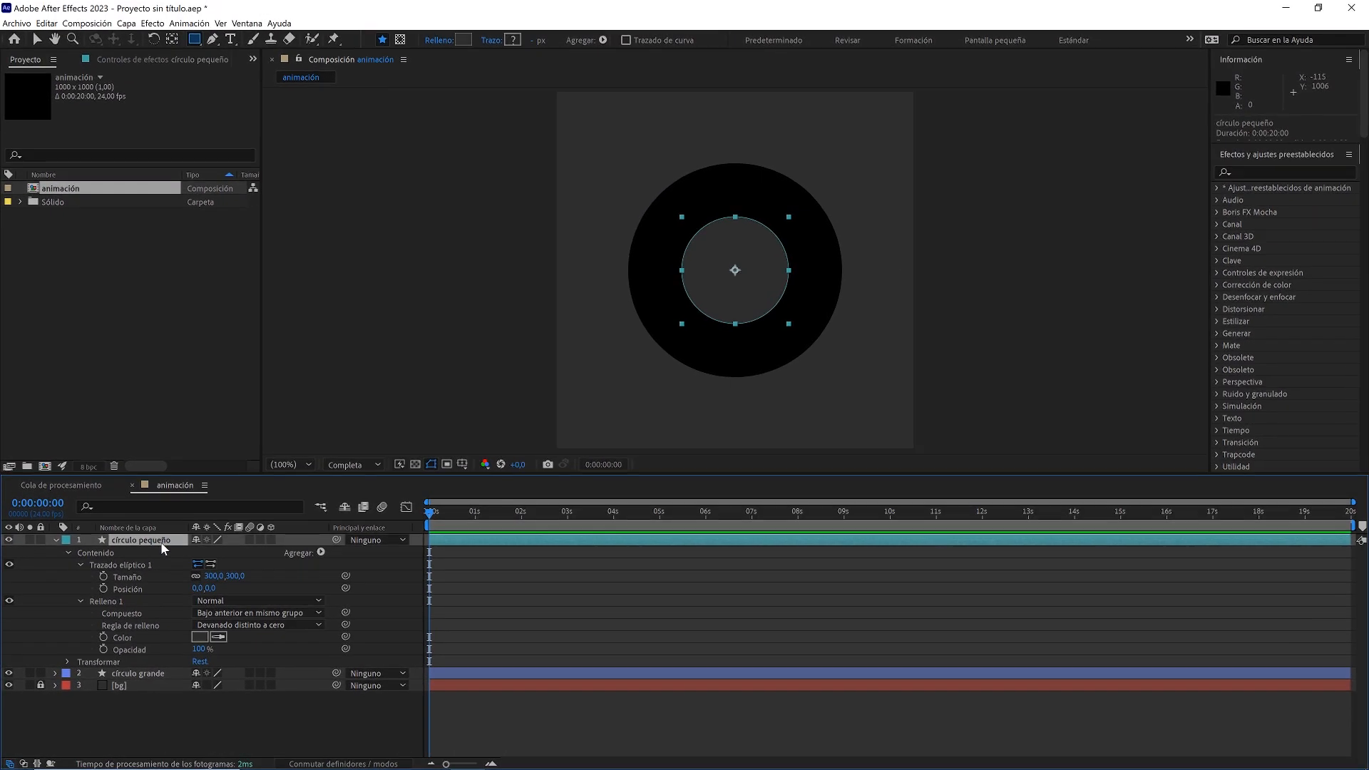
{"action": "left_click", "coordinate": [36, 42]}
{"action": "scroll", "coordinate": [777, 221], "scroll_direction": "up", "scroll_amount": 4}
{"action": "left_click_drag", "start_coordinate": [683, 263], "coordinate": [697, 295]}
{"action": "left_click_drag", "start_coordinate": [677, 351], "coordinate": [687, 161]}
{"action": "scroll", "coordinate": [686, 161], "scroll_direction": "down", "scroll_amount": 2}
{"action": "left_click_drag", "start_coordinate": [716, 305], "coordinate": [726, 213]}
{"action": "left_click", "coordinate": [307, 464]}
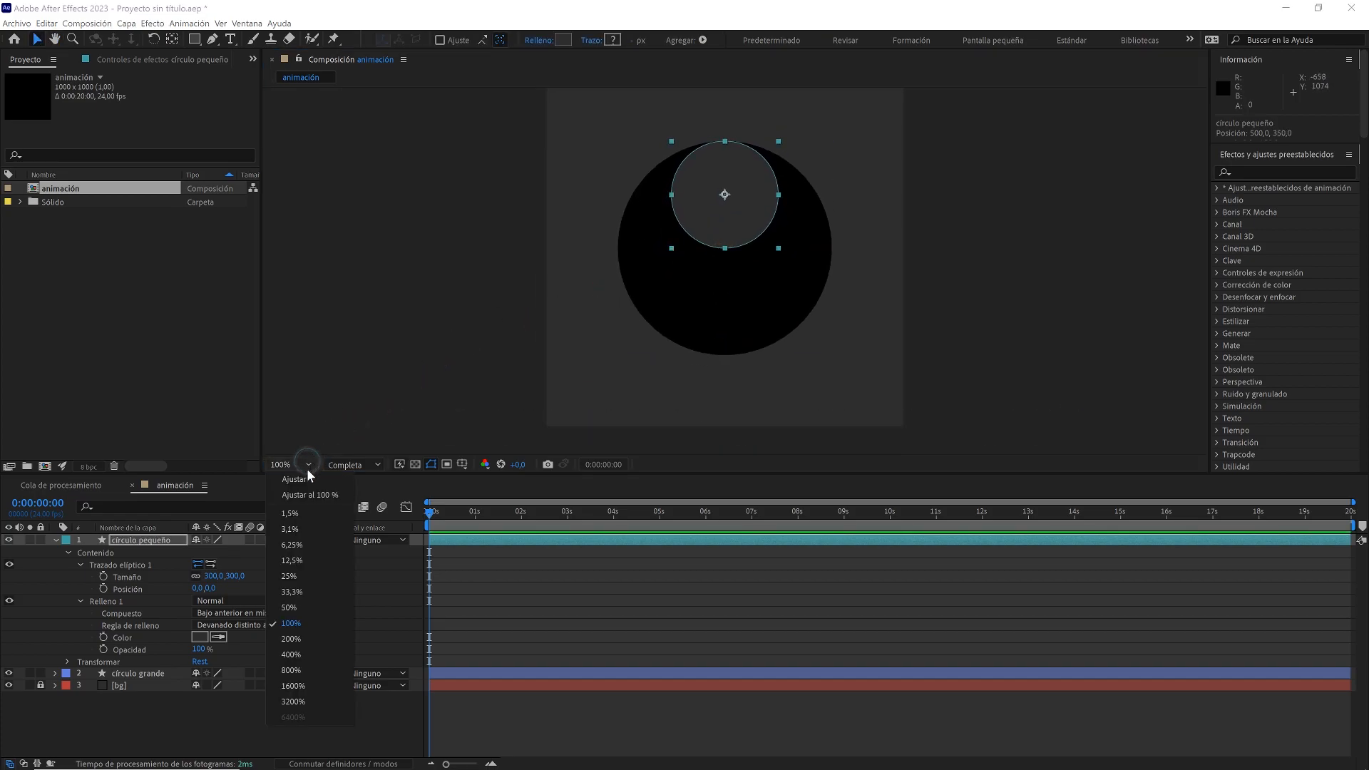
{"action": "left_click", "coordinate": [307, 473]}
{"action": "left_click", "coordinate": [55, 540]}
{"action": "left_click", "coordinate": [260, 640]}
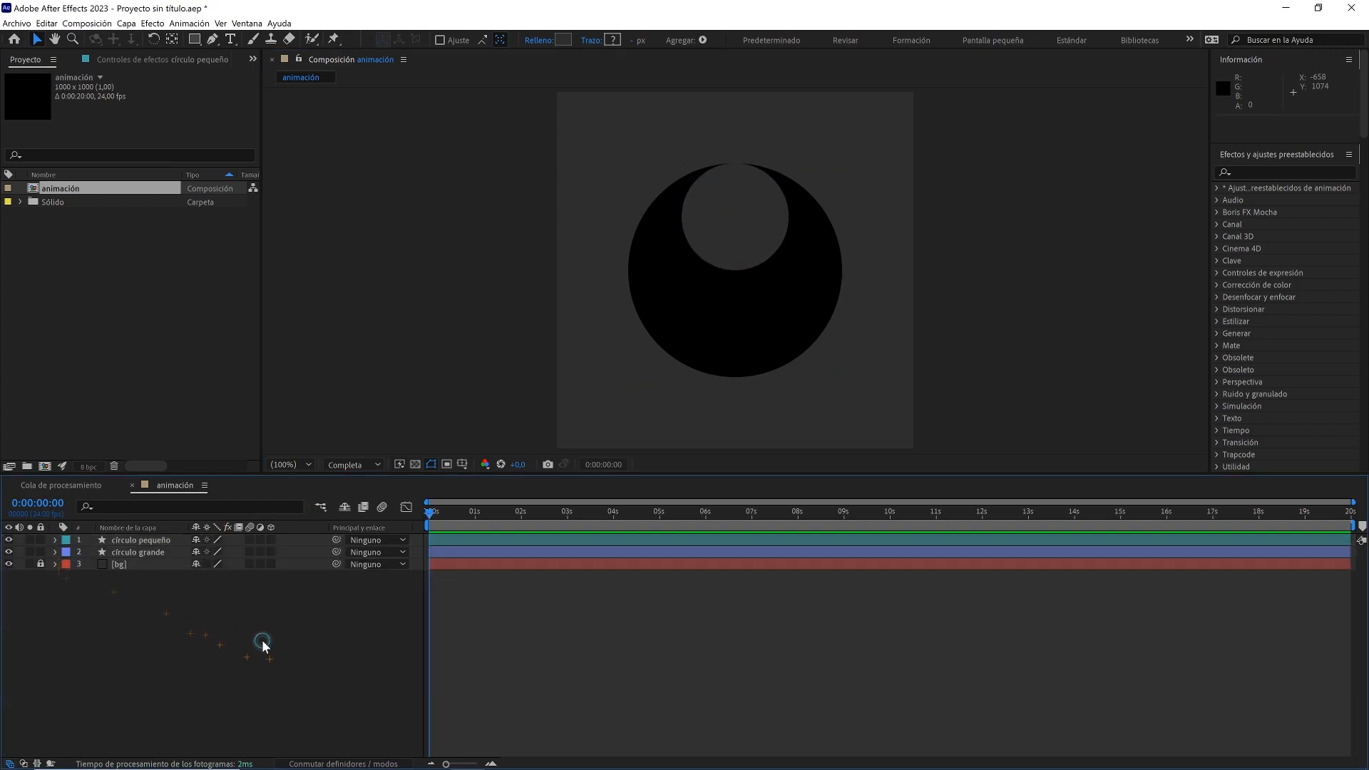
- Display the grid over the composition and enable snapping to the grid
{"action": "left_click", "coordinate": [463, 464]}
{"action": "left_click", "coordinate": [488, 508]}
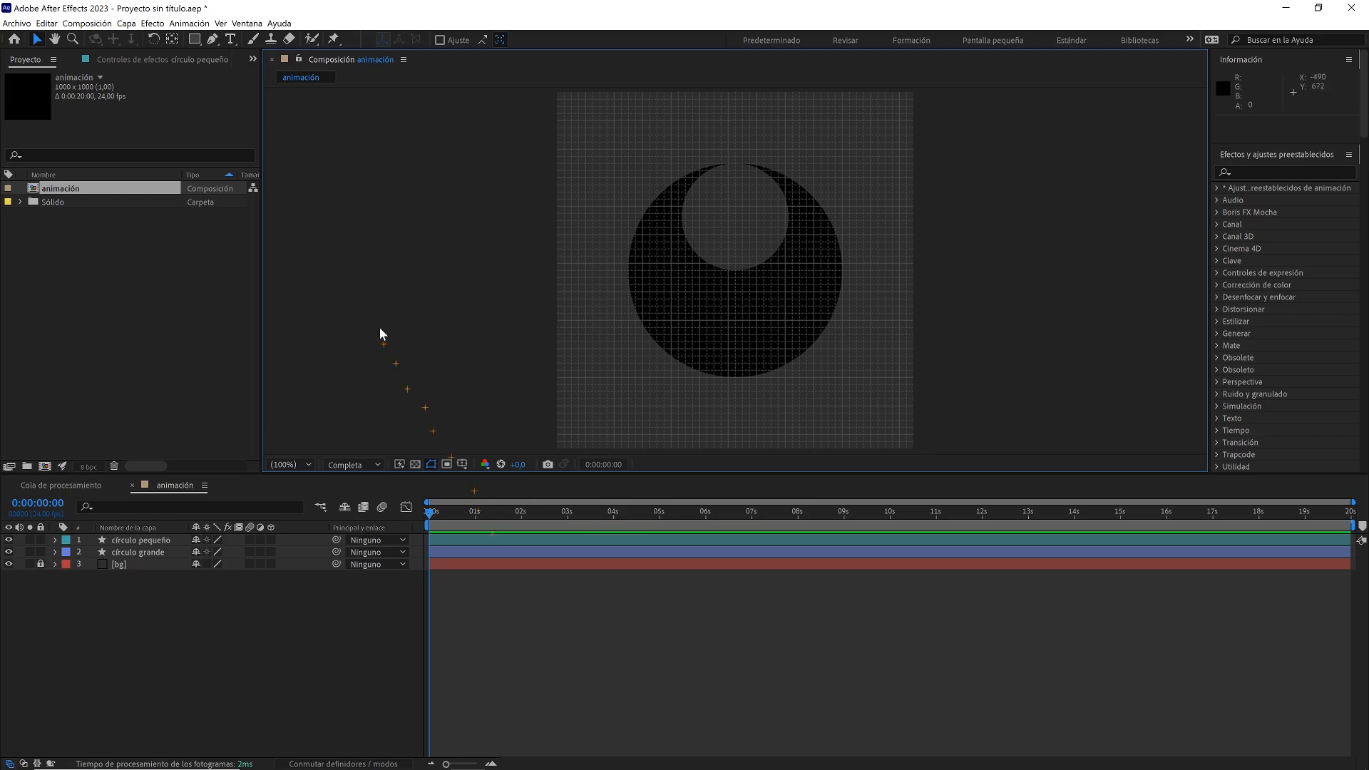
{"action": "left_click", "coordinate": [223, 23]}
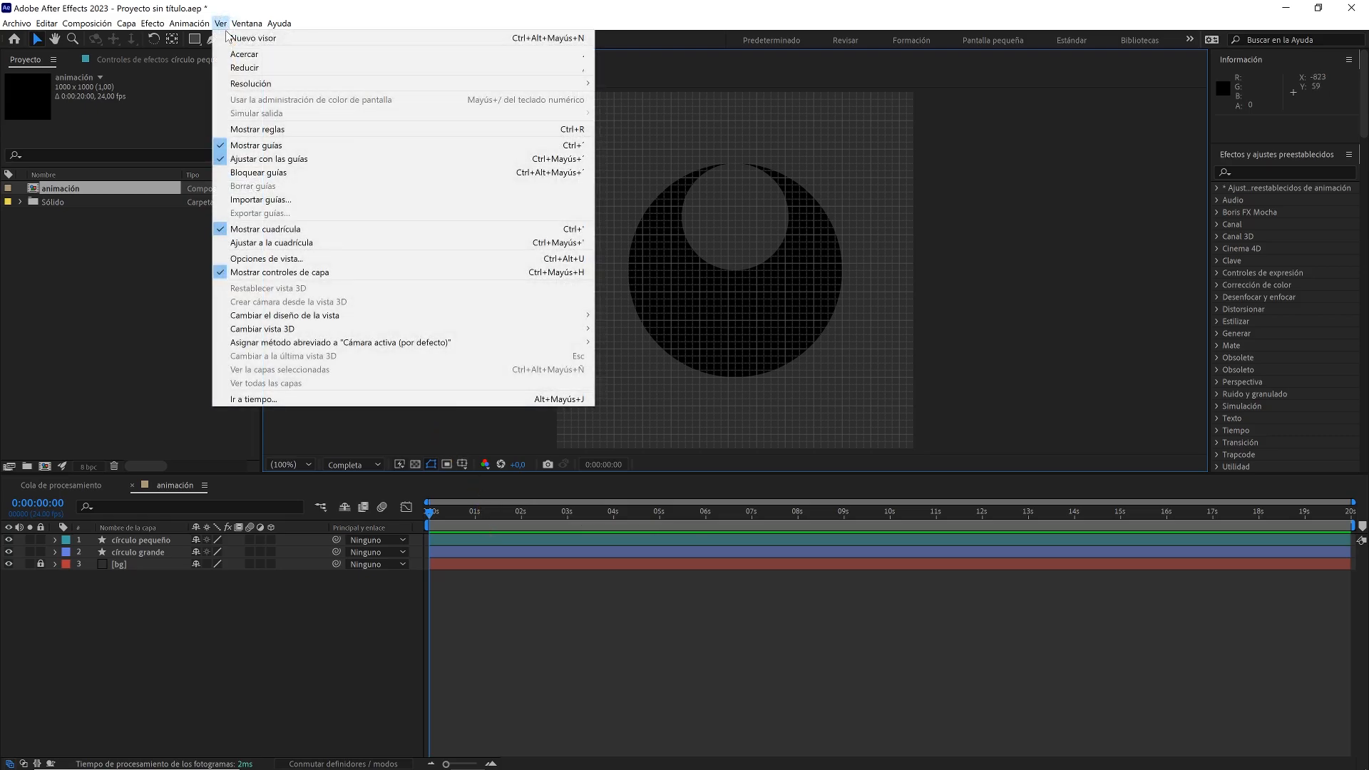
{"action": "left_click", "coordinate": [349, 242]}
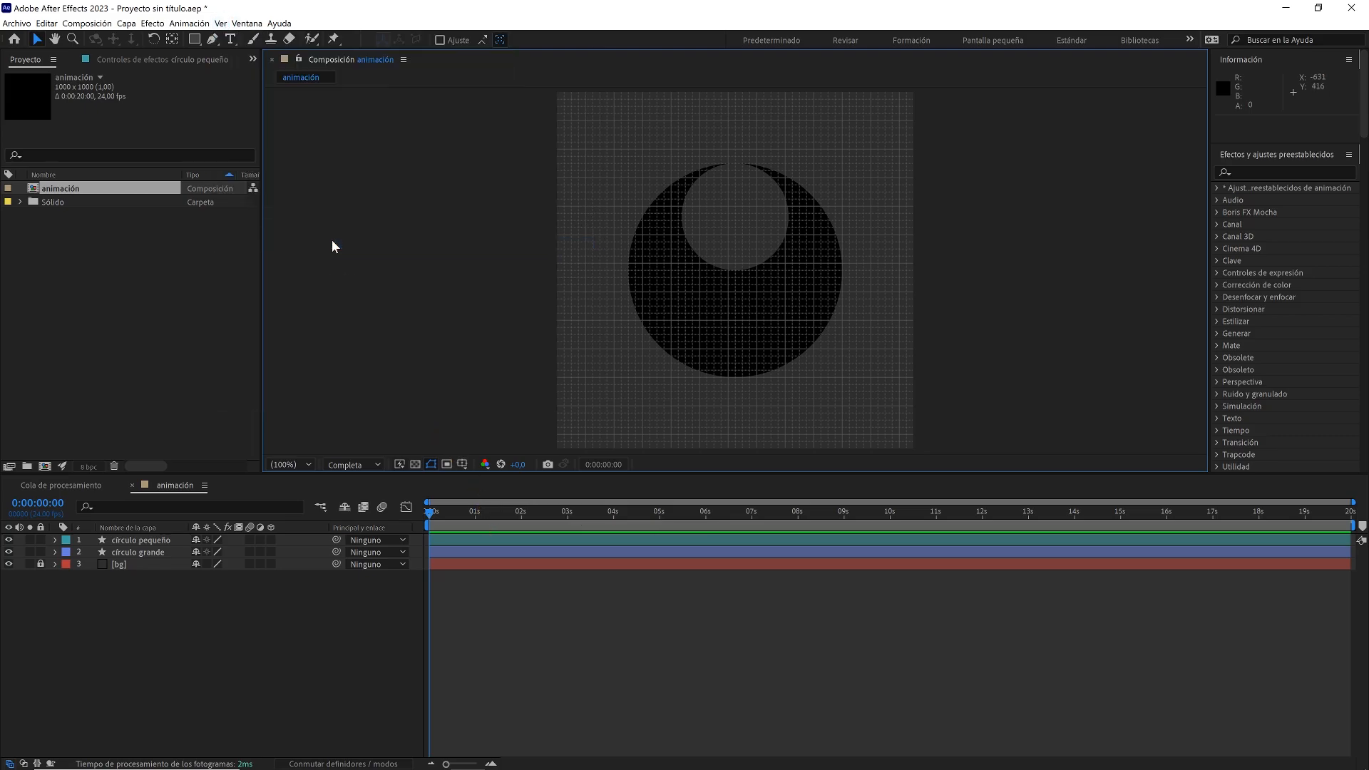
- Draw a straight vertical line with the Pen tool from the small circle's topmost point to its lowest point
{"action": "left_click", "coordinate": [212, 41]}
{"action": "scroll", "coordinate": [795, 288], "scroll_direction": "up", "scroll_amount": 2}
{"action": "left_click_drag", "start_coordinate": [767, 174], "coordinate": [690, 449]}
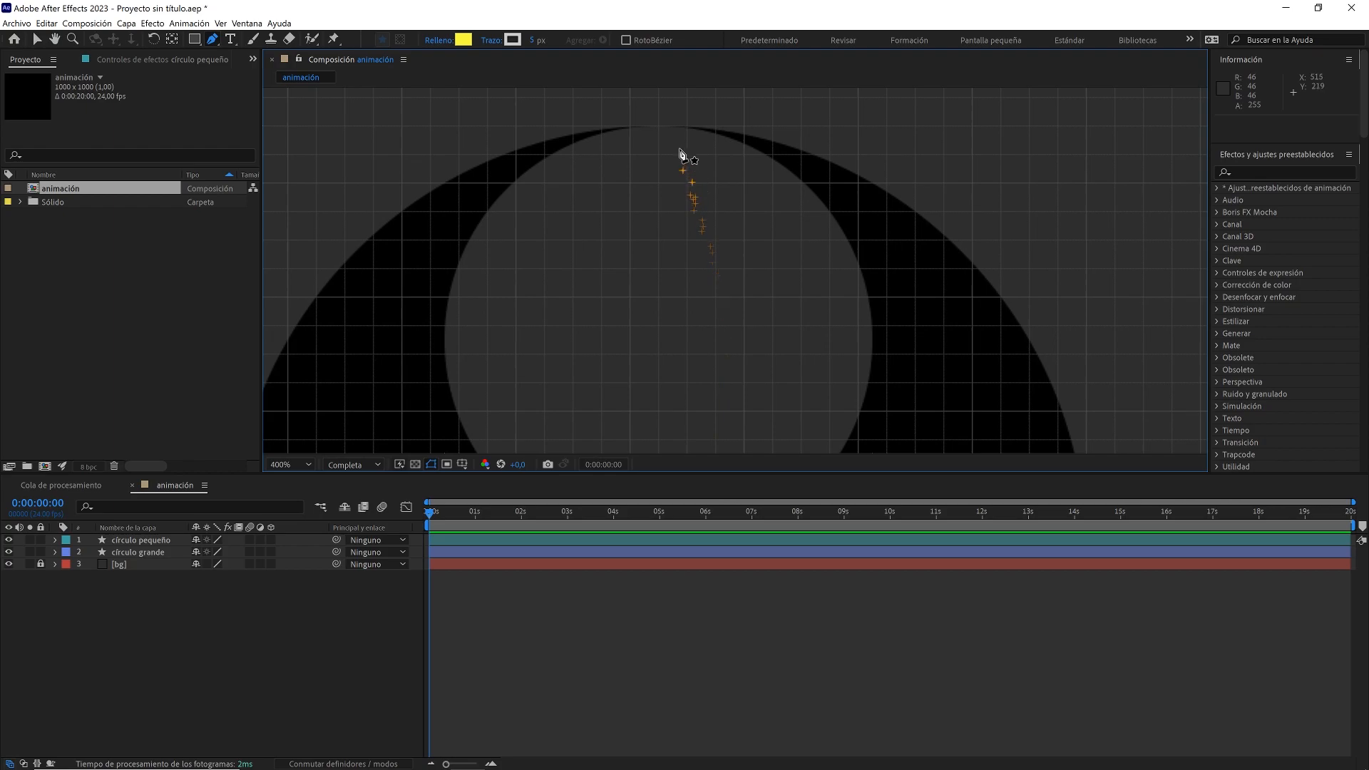
{"action": "left_click", "coordinate": [664, 127]}
{"action": "left_click_drag", "start_coordinate": [663, 128], "coordinate": [658, 127]}
{"action": "left_click_drag", "start_coordinate": [691, 309], "coordinate": [682, 151]}
{"action": "left_click", "coordinate": [668, 377]}
{"action": "left_click_drag", "start_coordinate": [669, 380], "coordinate": [651, 401]}
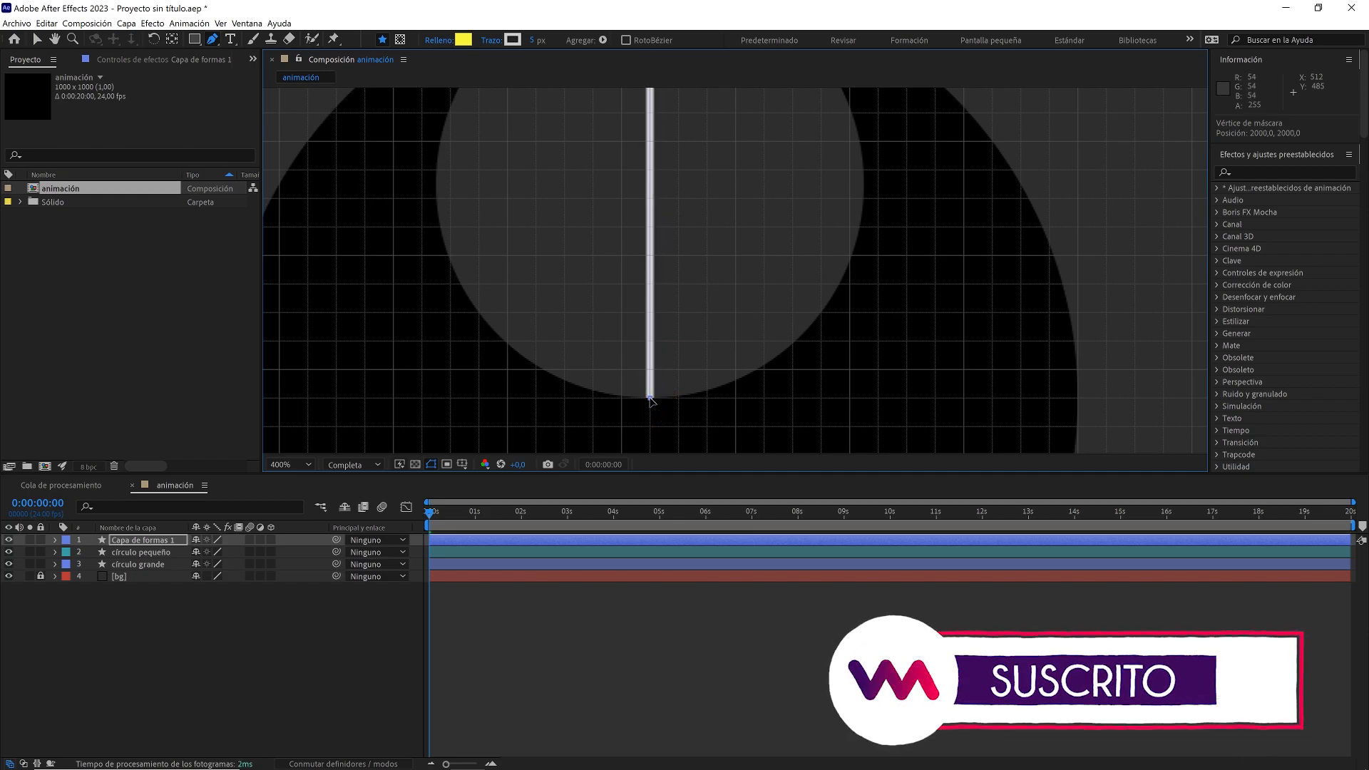
- Remove the vertical line's fill and set its stroke colour to light grey C7C7C7
{"action": "left_click", "coordinate": [447, 36]}
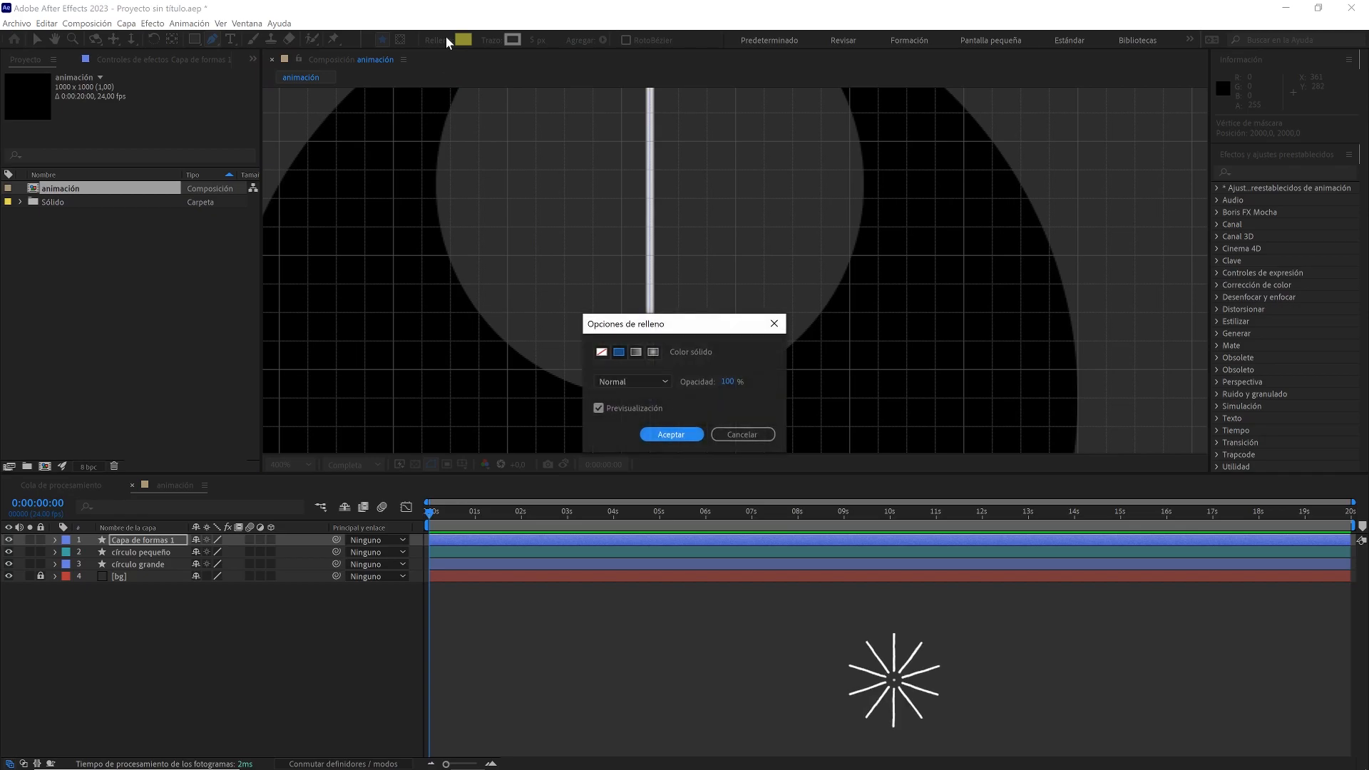
{"action": "left_click", "coordinate": [601, 352]}
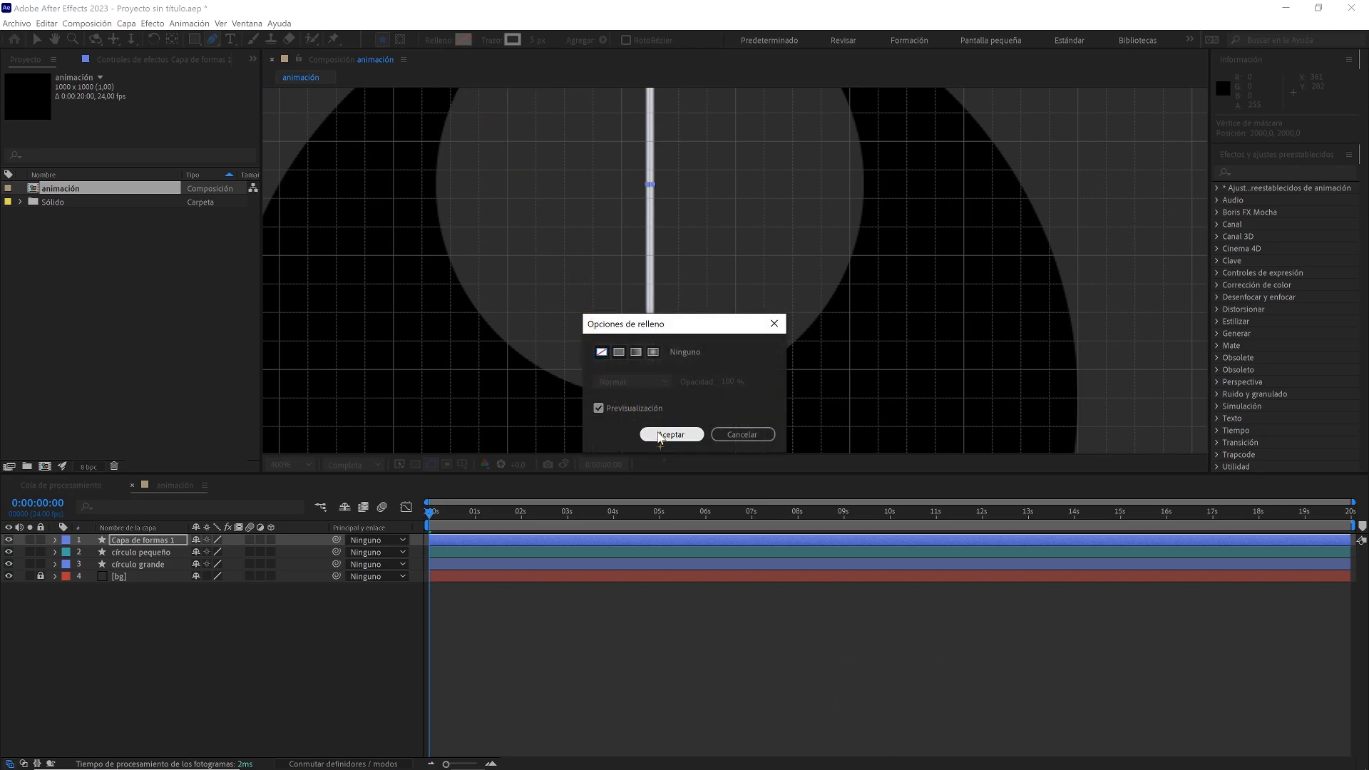
{"action": "left_click", "coordinate": [671, 434]}
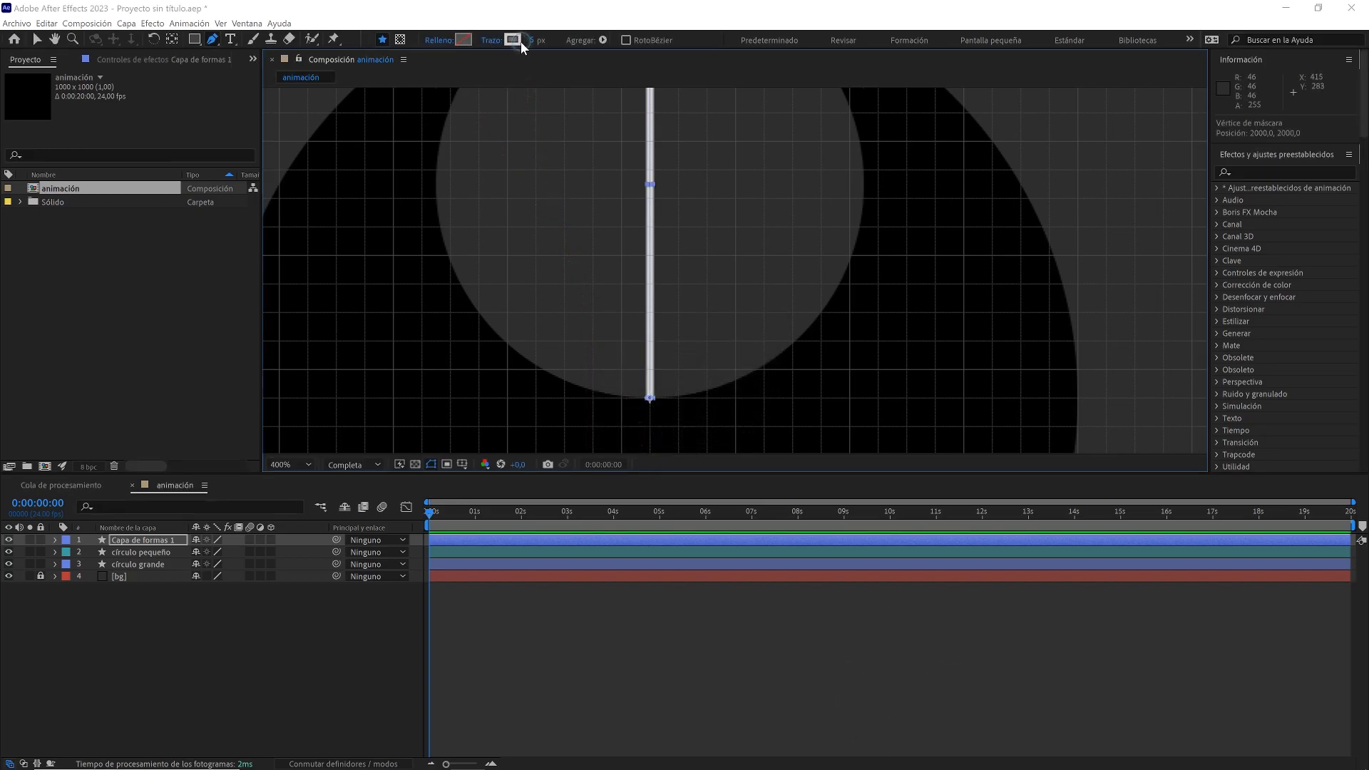
{"action": "left_click", "coordinate": [520, 41]}
{"action": "left_click_drag", "start_coordinate": [555, 482], "coordinate": [528, 500]}
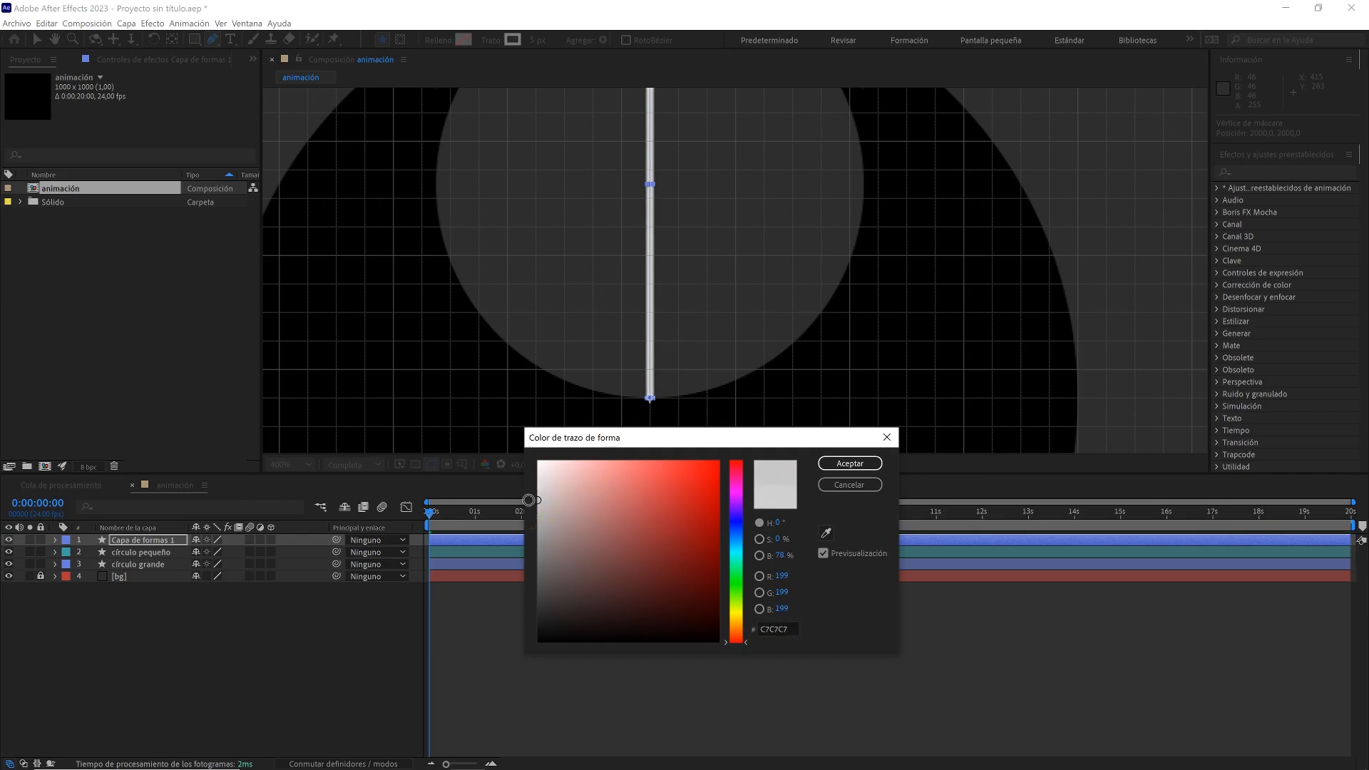
{"action": "left_click", "coordinate": [841, 466]}
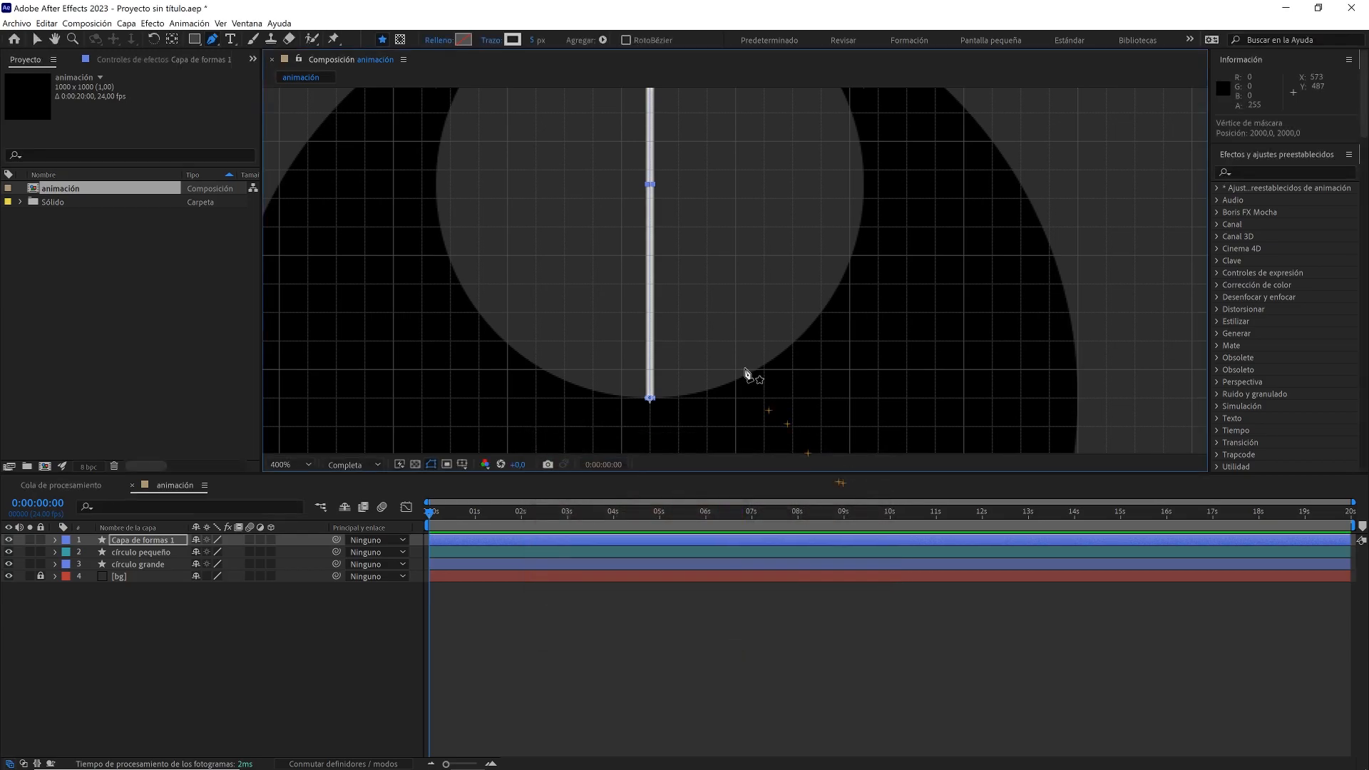
- Set the vertical line's stroke width to 5 px and deselect its layer
{"action": "left_click_drag", "start_coordinate": [533, 40], "coordinate": [543, 40]}
{"action": "left_click", "coordinate": [539, 40]}
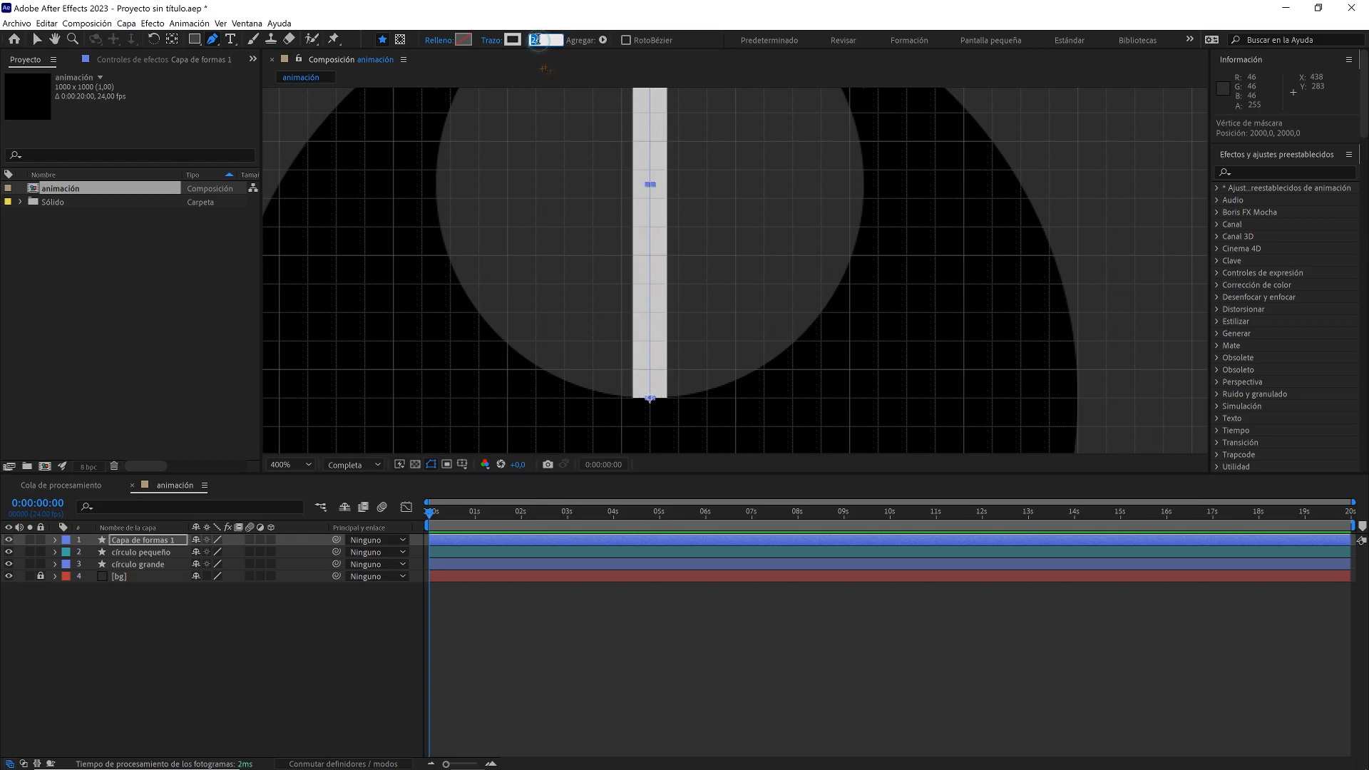
{"action": "type", "text": "5"}
{"action": "key", "text": "Return"}
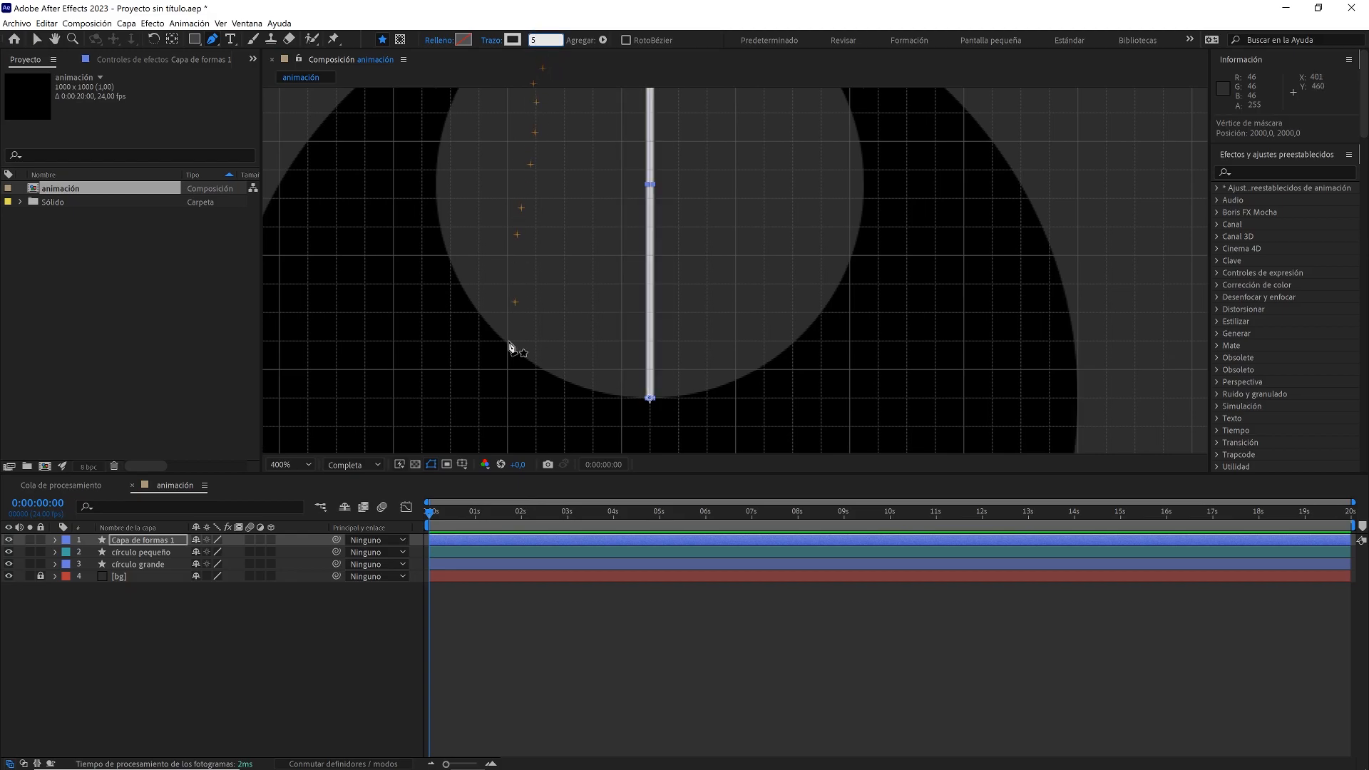
{"action": "left_click", "coordinate": [377, 622]}
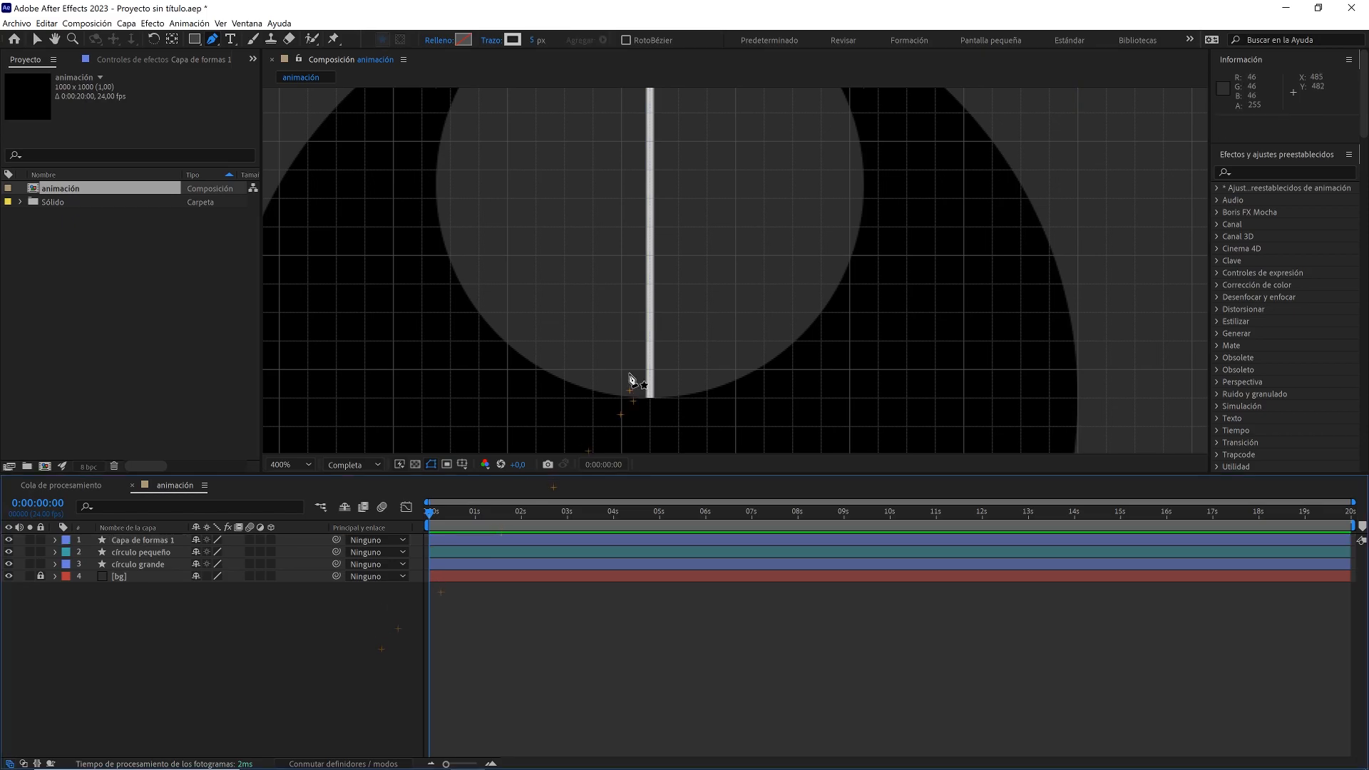
- Rename the line's shape layer "diámetro" and give it an orange label colour
{"action": "key", "text": "comma"}
{"action": "left_click", "coordinate": [171, 540]}
{"action": "key", "text": "Return"}
{"action": "type", "text": "diámetro"}
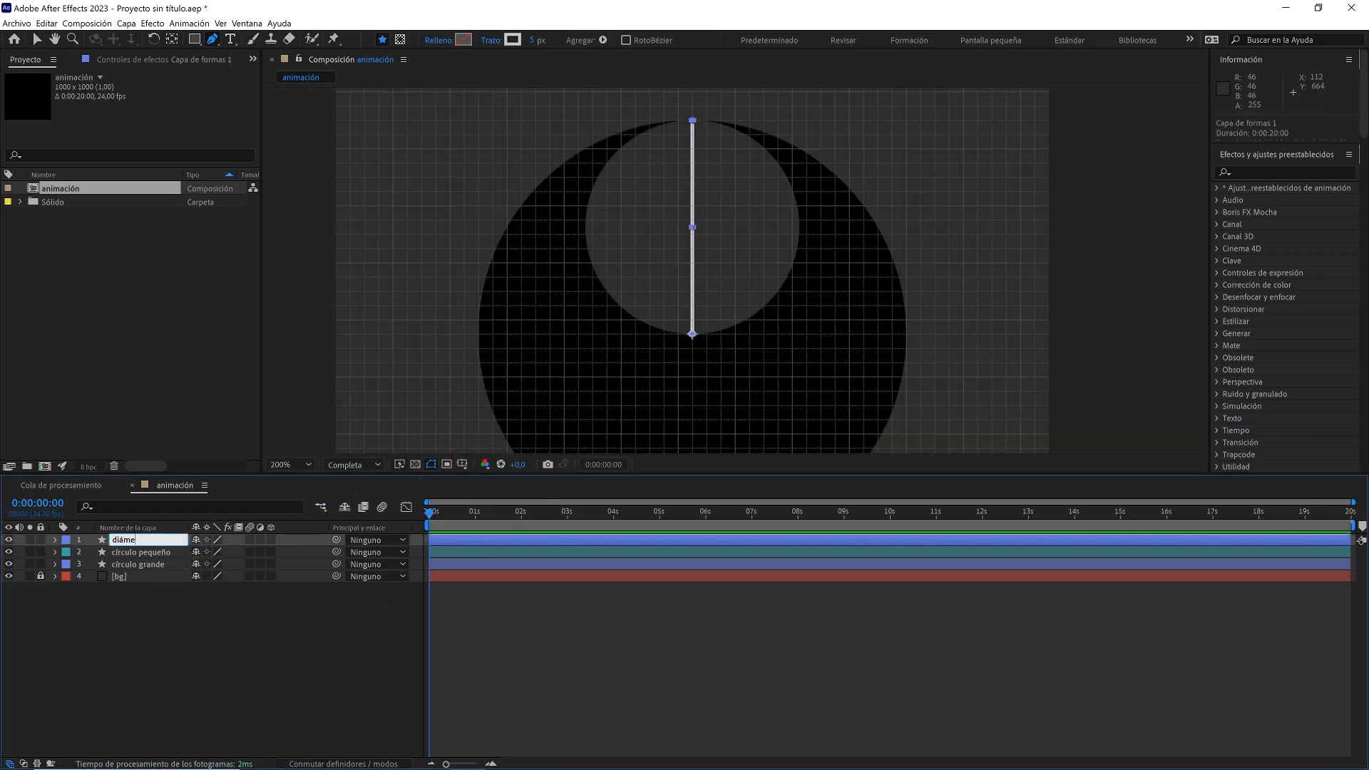
{"action": "left_click", "coordinate": [65, 541]}
{"action": "left_click", "coordinate": [104, 456]}
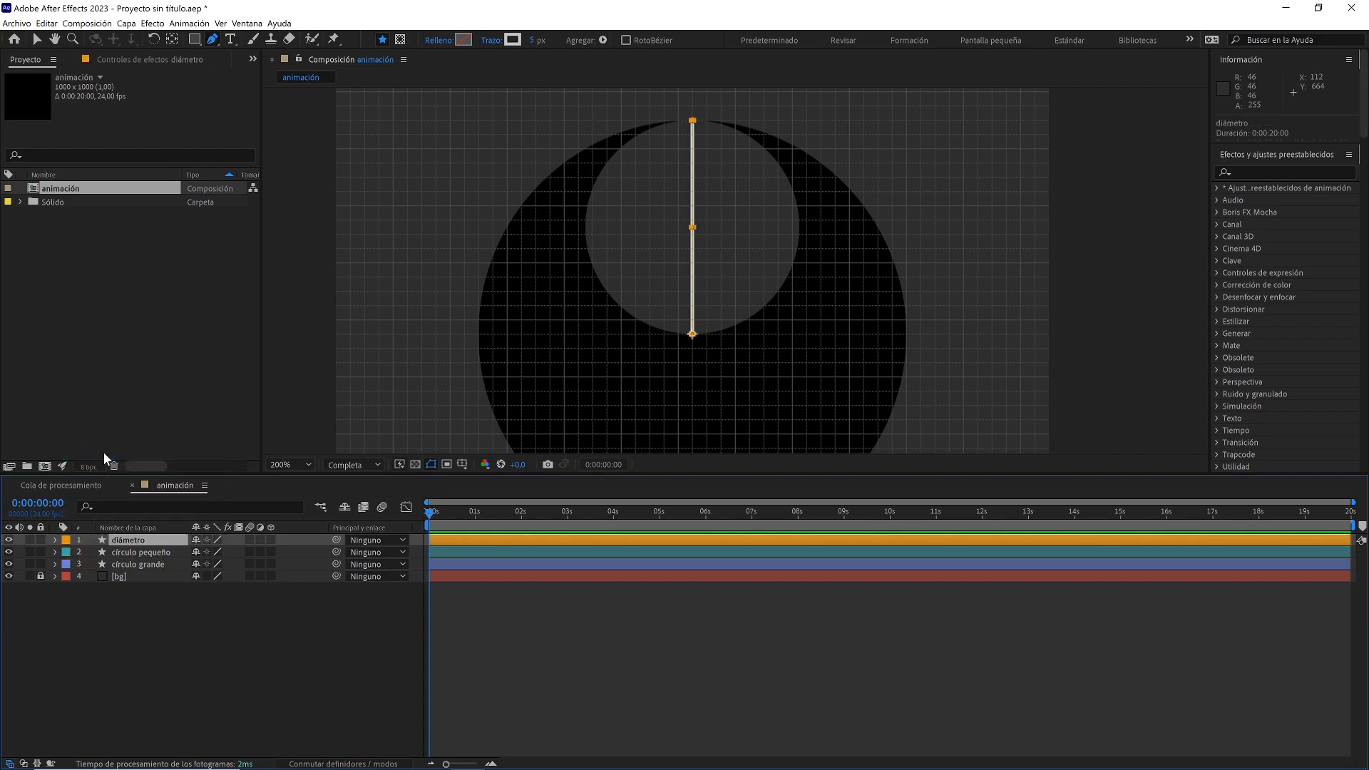
- Copy the Posición property of círculo pequeño and paste it onto the diámetro layer's Posición, placing it at 500, 350
{"action": "left_click", "coordinate": [140, 556]}
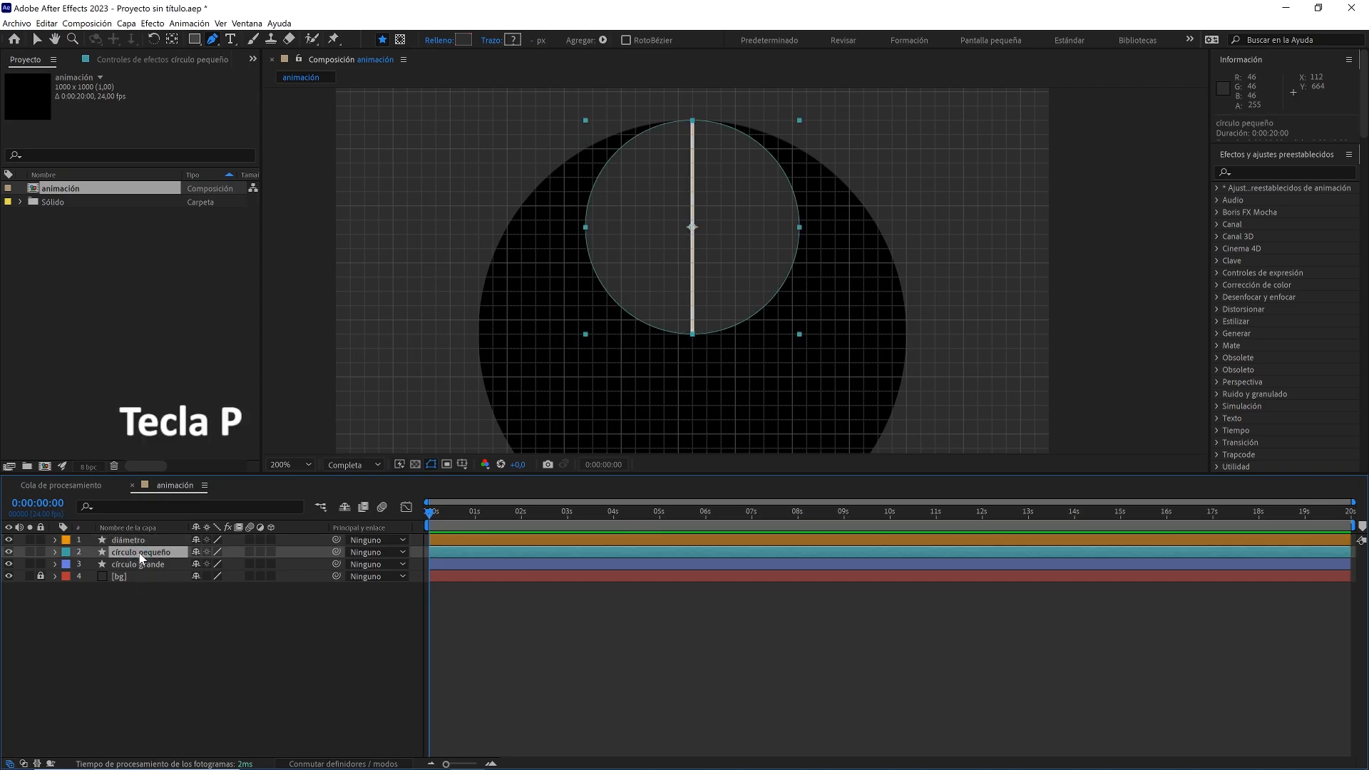
{"action": "key", "text": "p"}
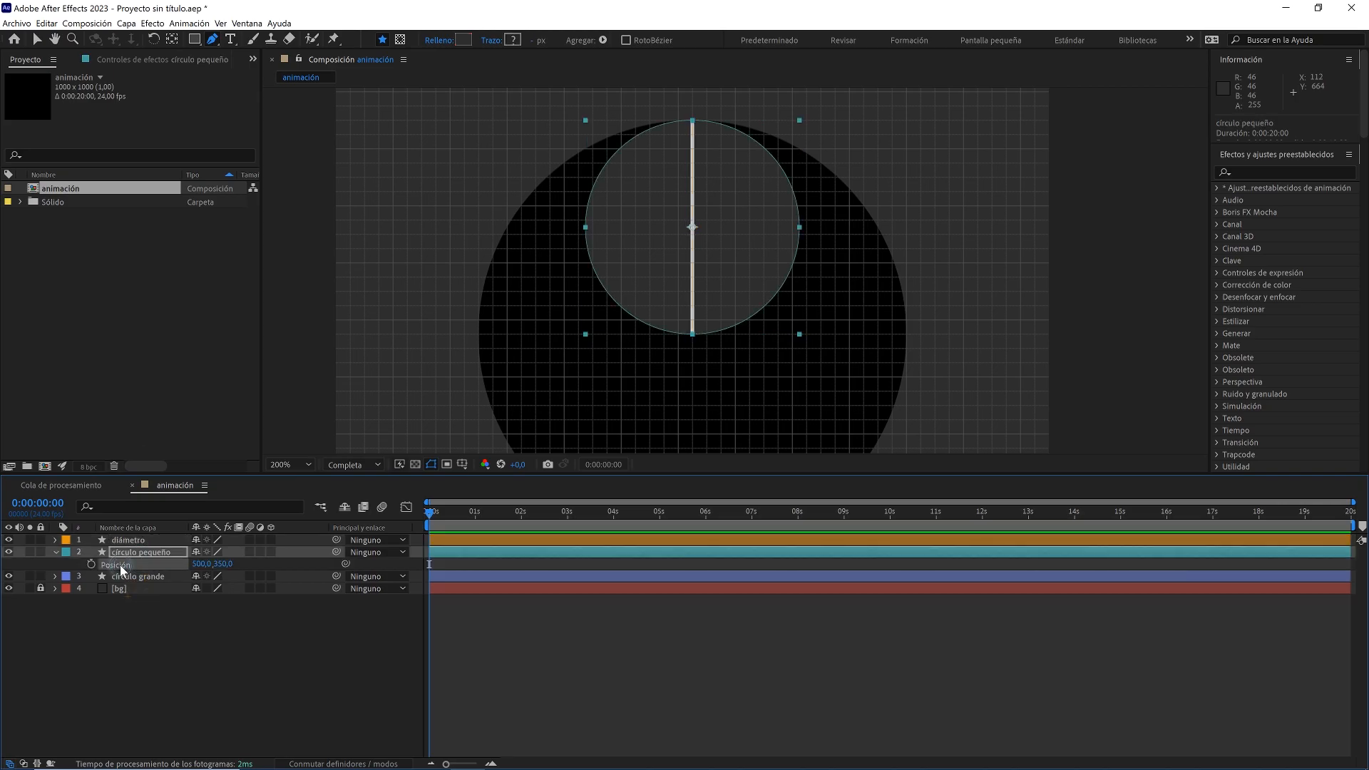
{"action": "left_click", "coordinate": [47, 23]}
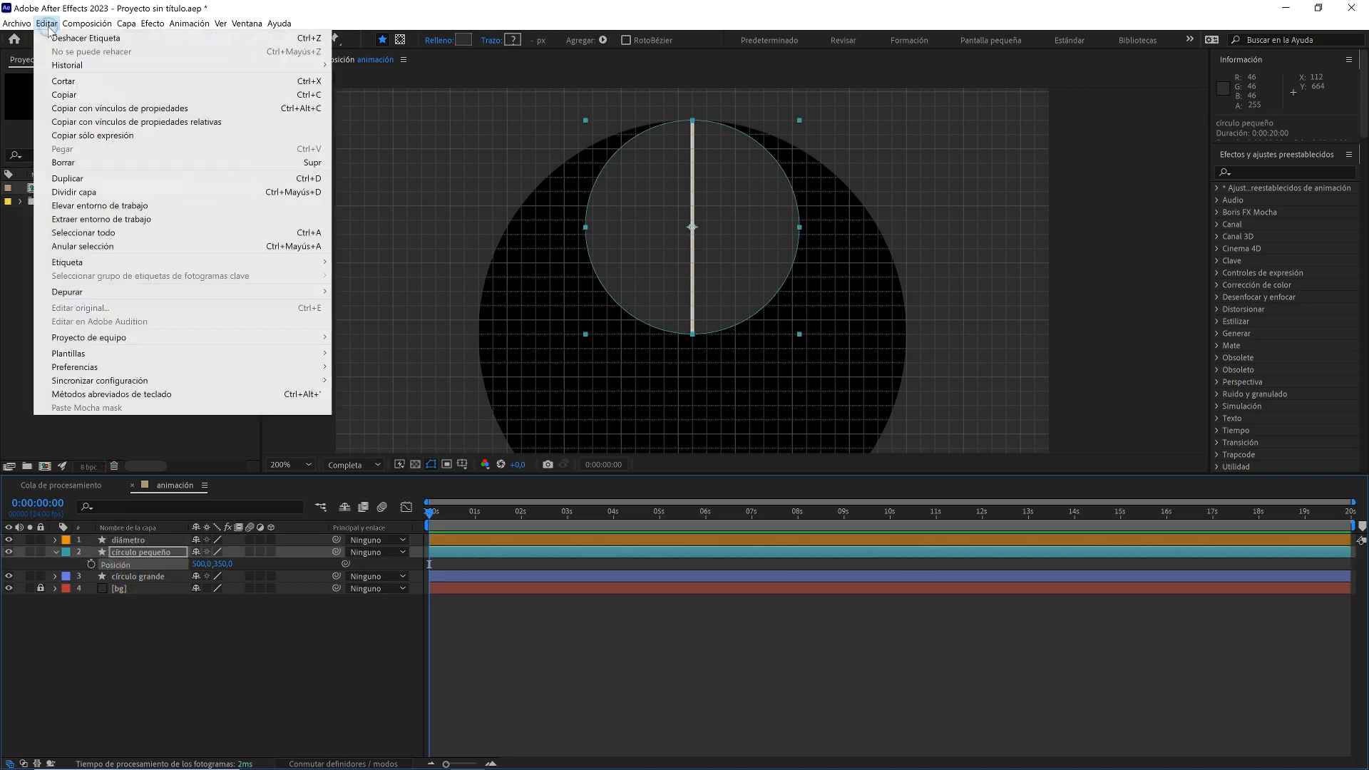
{"action": "left_click", "coordinate": [77, 95]}
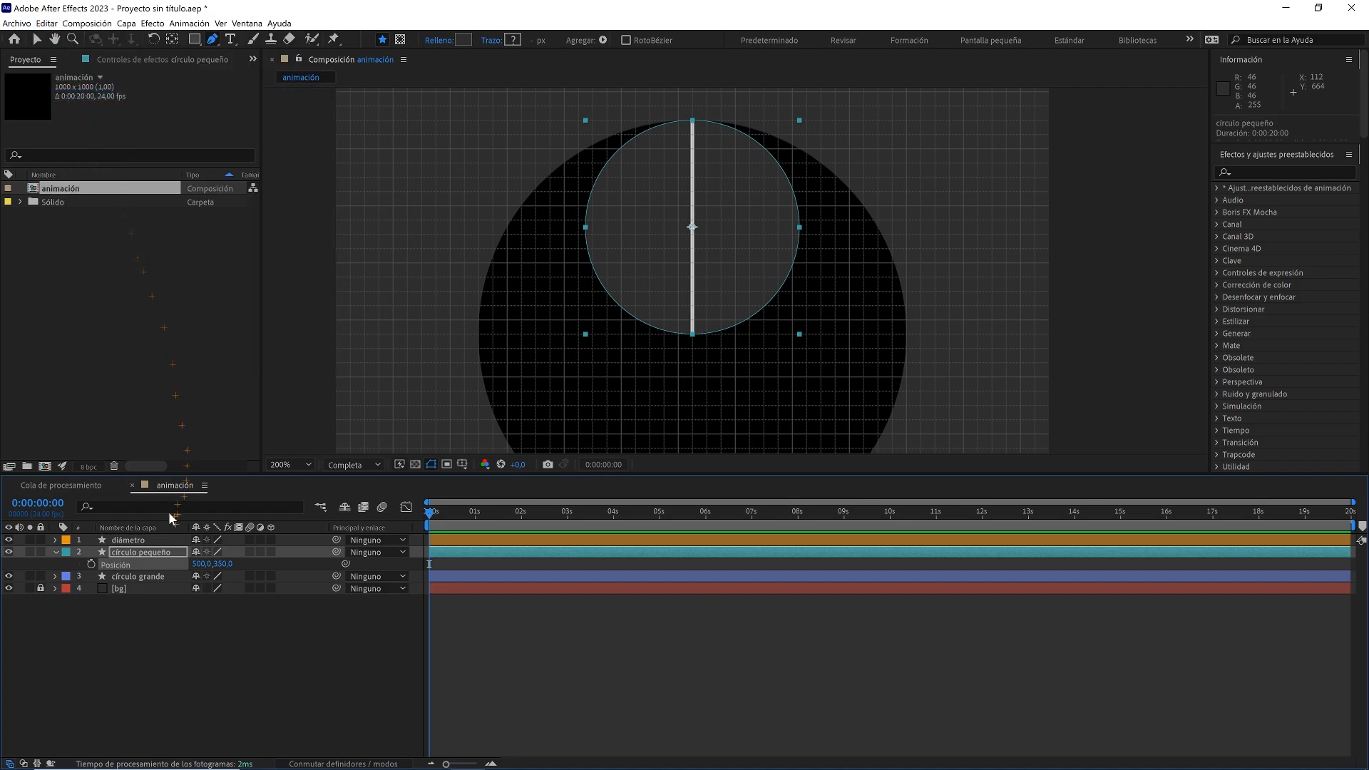
{"action": "left_click", "coordinate": [126, 540]}
{"action": "key", "text": "p"}
{"action": "left_click_drag", "start_coordinate": [650, 209], "coordinate": [642, 307]}
{"action": "left_click", "coordinate": [132, 553]}
{"action": "left_click", "coordinate": [47, 23]}
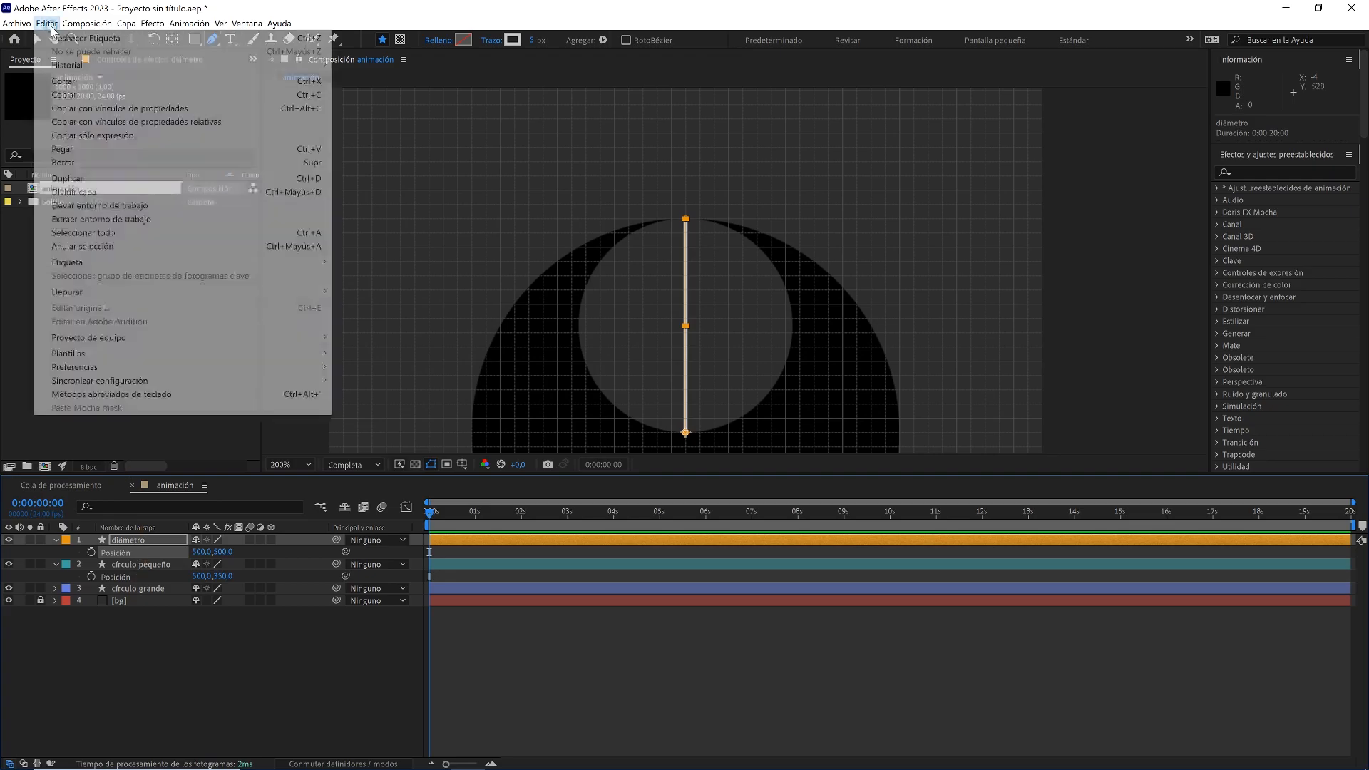
{"action": "left_click", "coordinate": [85, 146]}
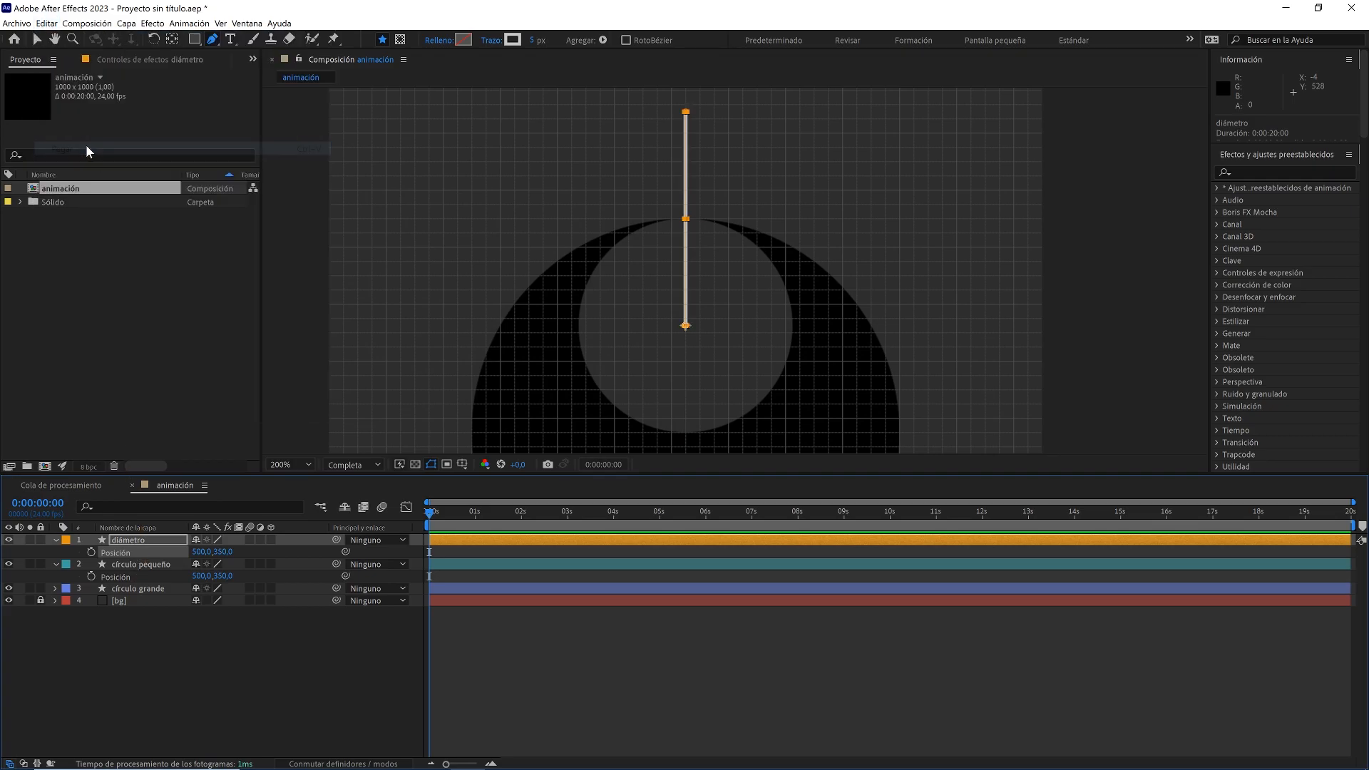
- Deselect the diámetro layer and hide the grid in the composition view
{"action": "left_click", "coordinate": [287, 632]}
{"action": "scroll", "coordinate": [623, 333], "scroll_direction": "down", "scroll_amount": 1}
{"action": "key", "text": "space"}
{"action": "left_click_drag", "start_coordinate": [655, 344], "coordinate": [649, 294]}
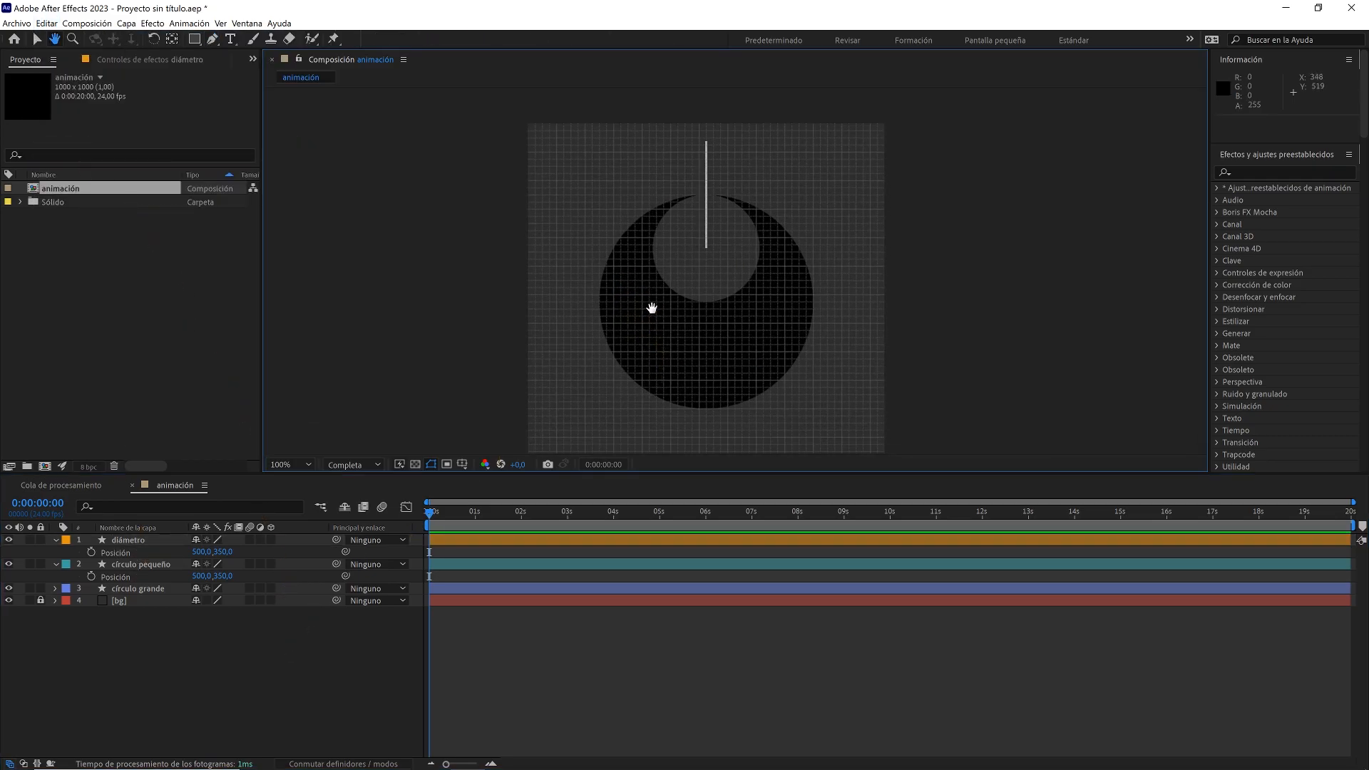
{"action": "key", "text": "g"}
{"action": "left_click", "coordinate": [462, 464]}
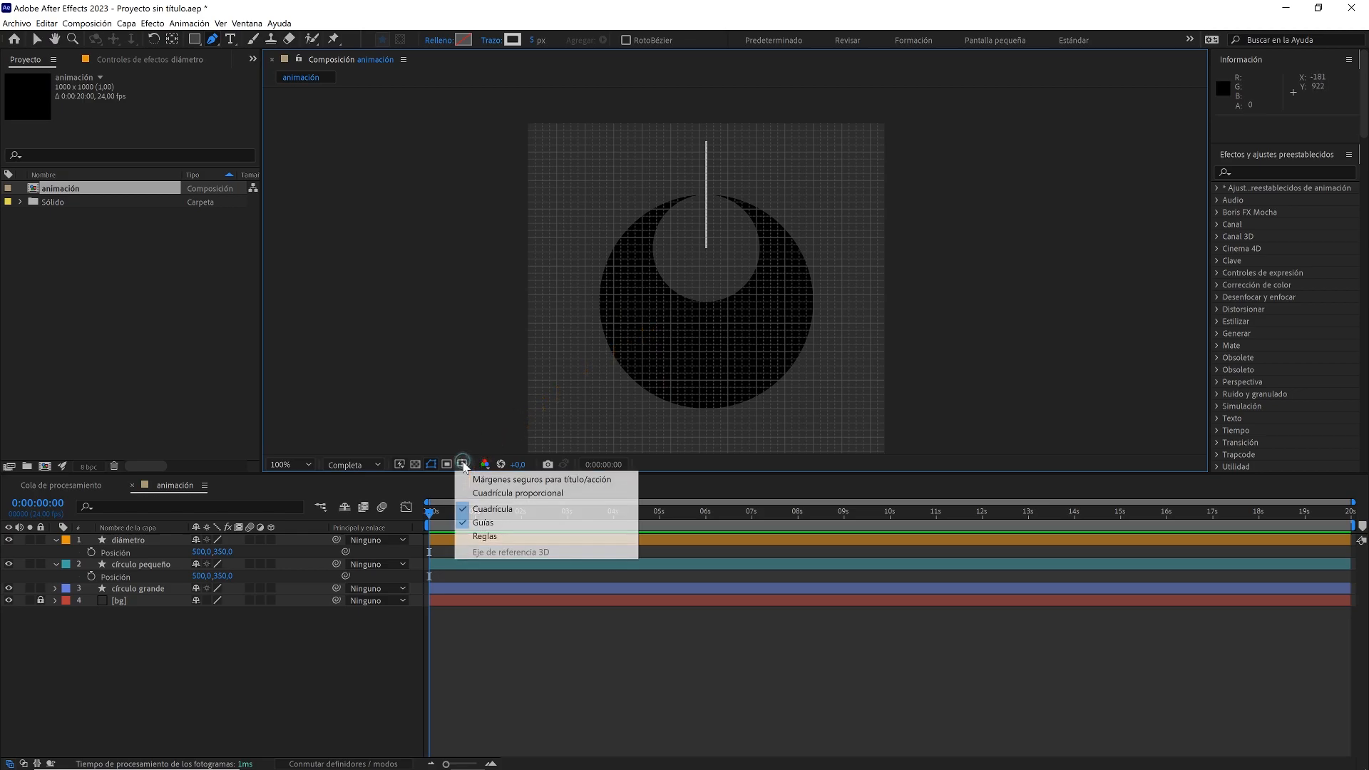
{"action": "left_click", "coordinate": [480, 505]}
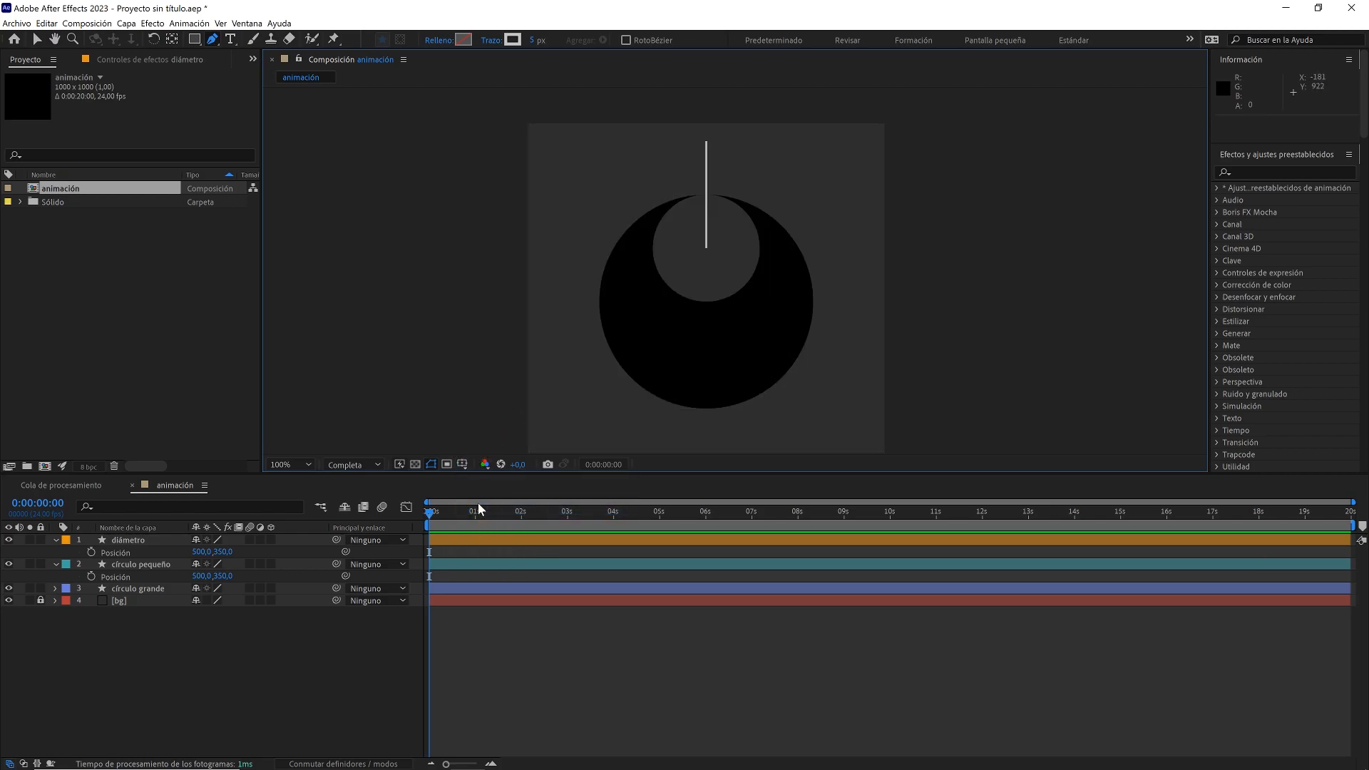
- Parent the diámetro layer to the círculo pequeño layer
{"action": "left_click", "coordinate": [187, 540]}
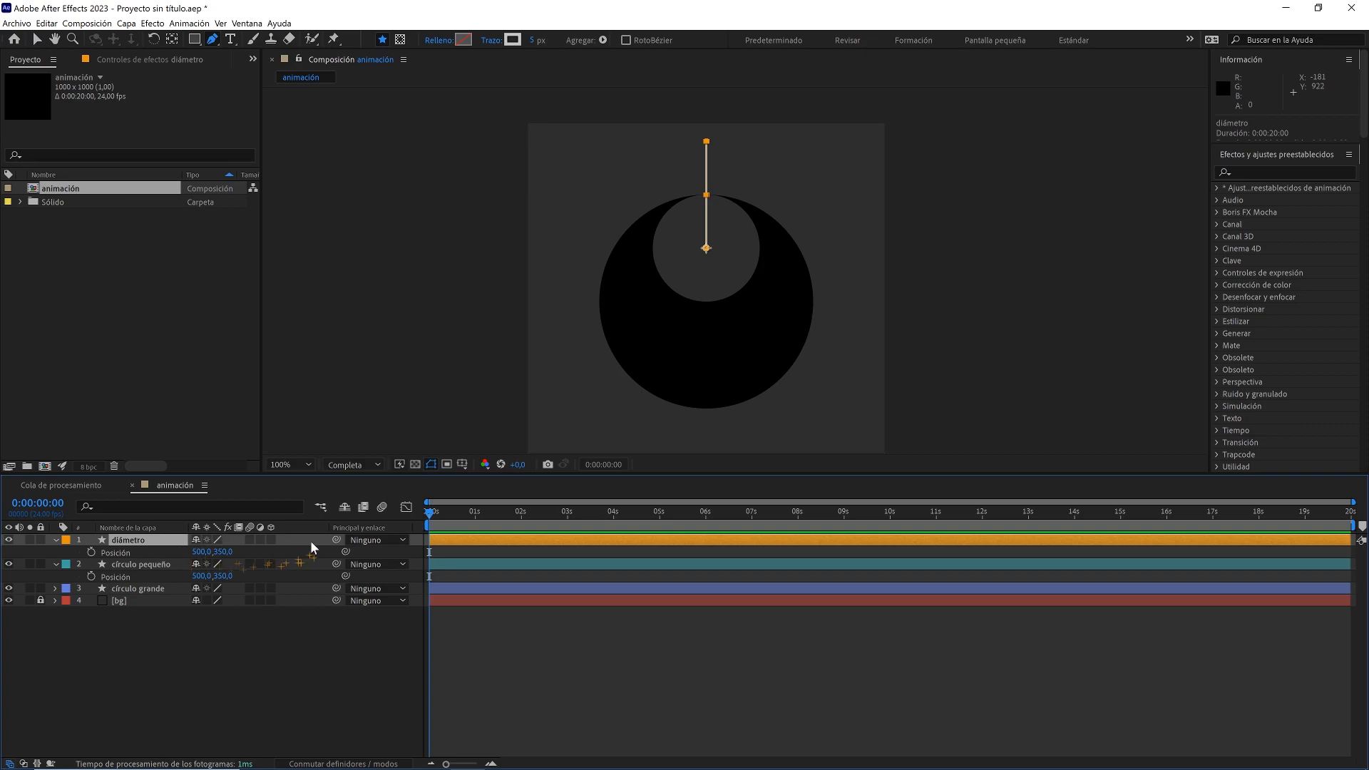
{"action": "left_click_drag", "start_coordinate": [335, 542], "coordinate": [160, 562]}
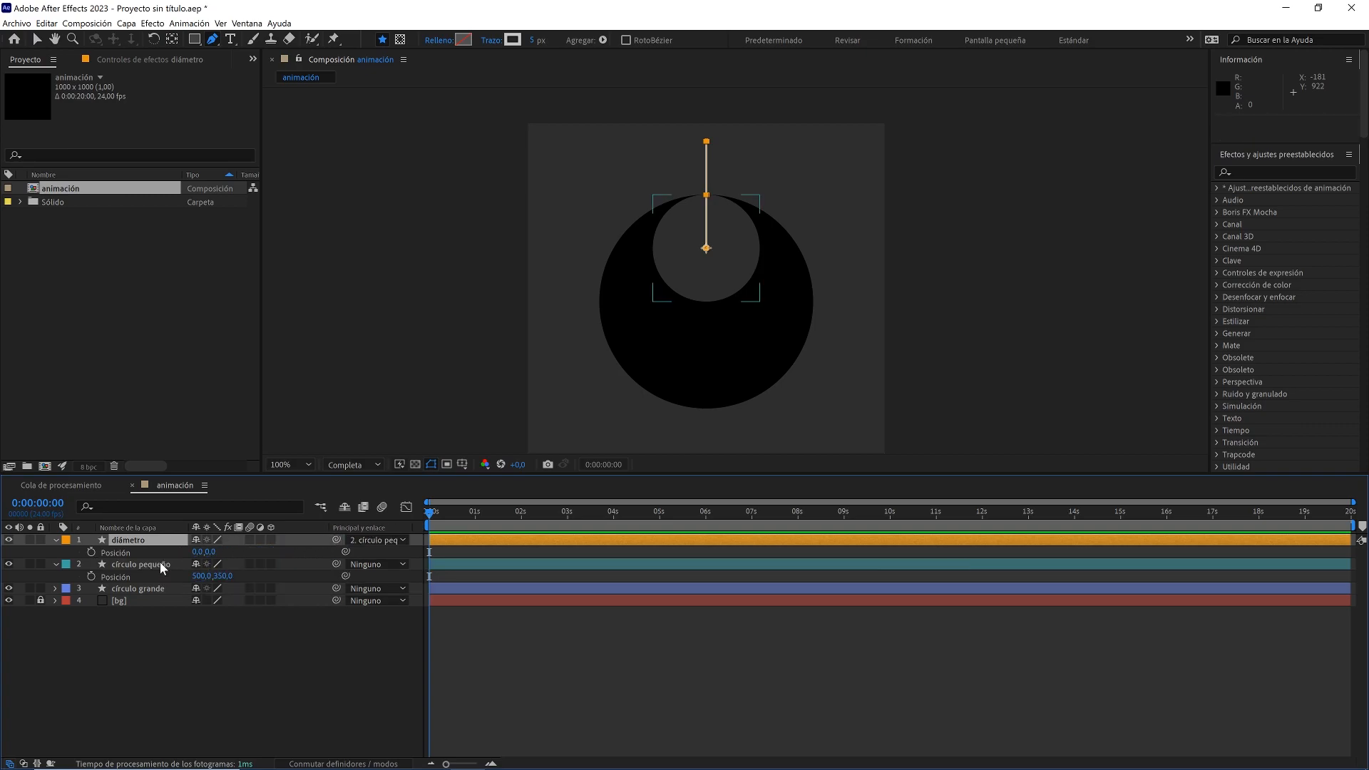
- Move the anchor point of círculo pequeño to the large circle's centre at 500, 500
{"action": "left_click", "coordinate": [160, 563]}
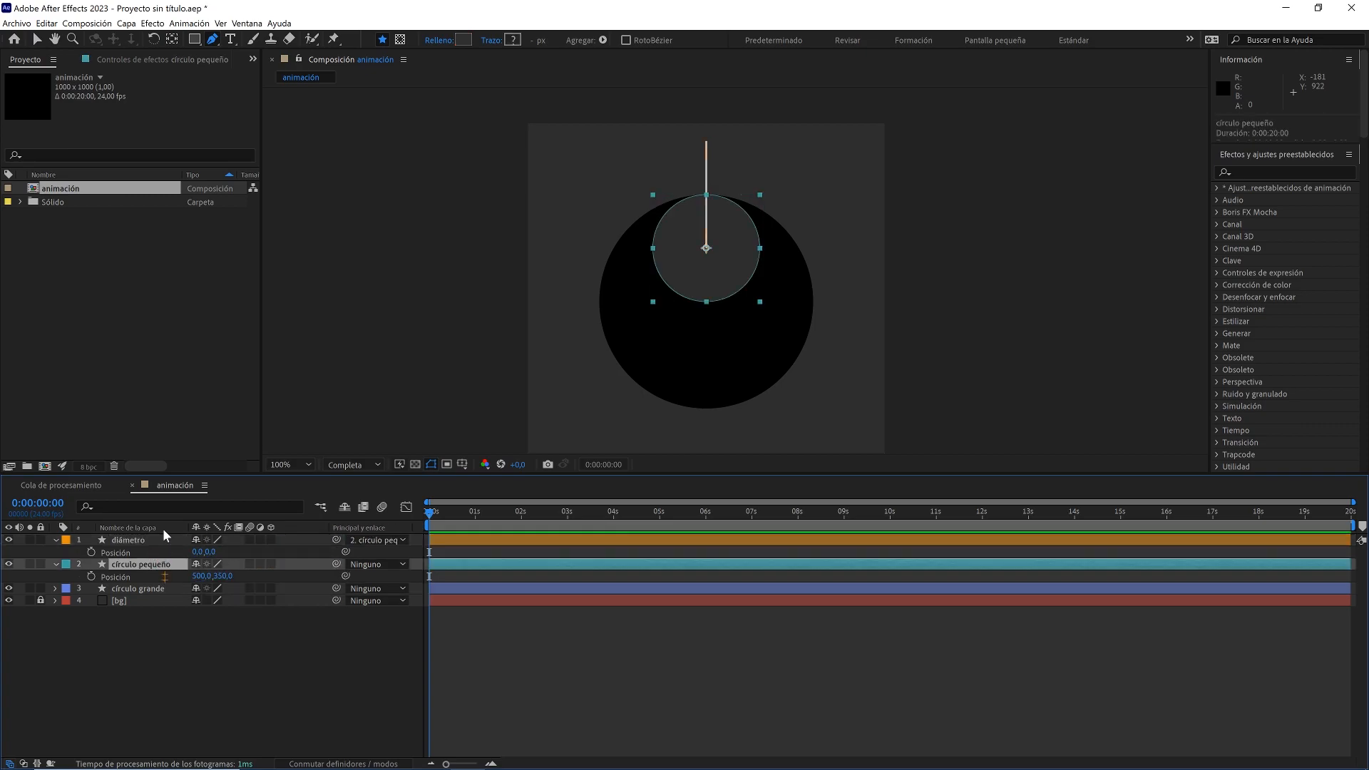
{"action": "key", "text": "h"}
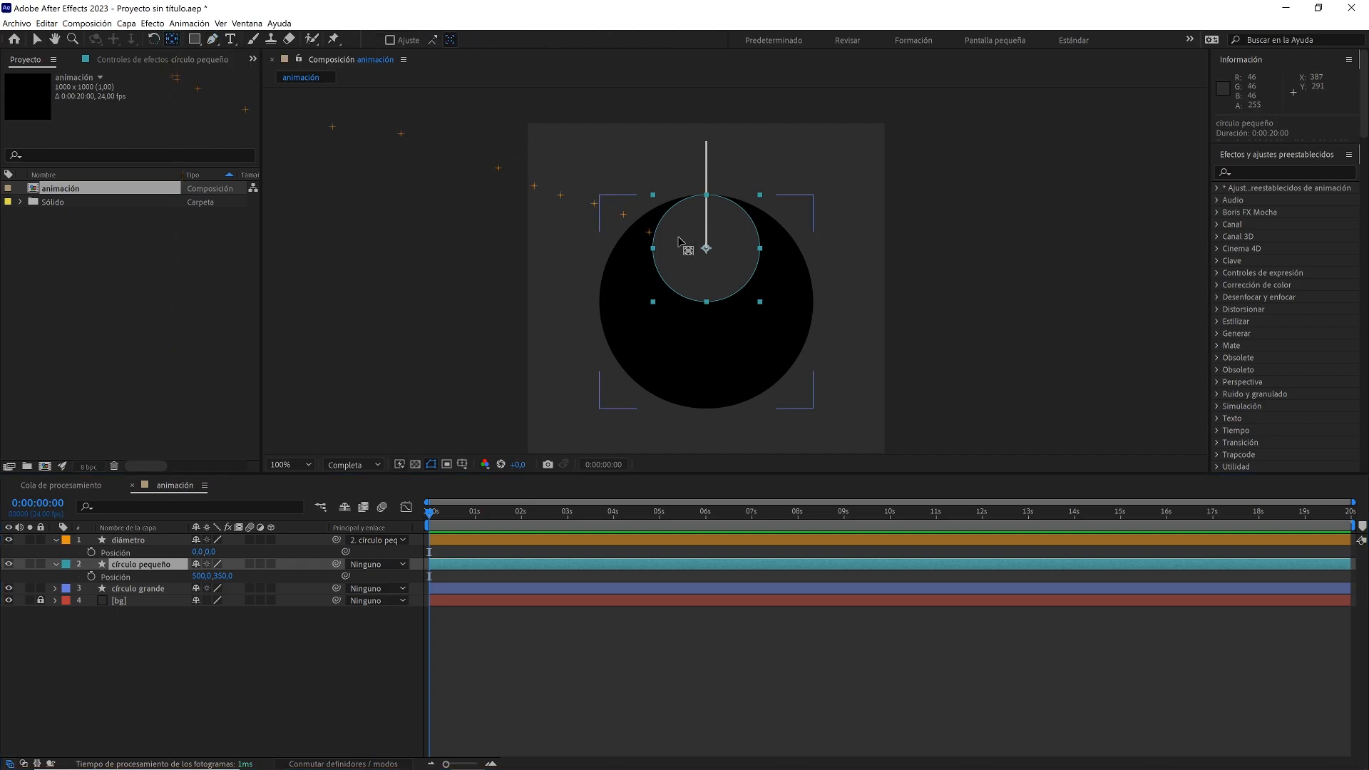
{"action": "scroll", "coordinate": [717, 274], "scroll_direction": "up", "scroll_amount": 4}
{"action": "key", "text": "y"}
{"action": "left_click_drag", "start_coordinate": [673, 170], "coordinate": [688, 343]}
{"action": "scroll", "coordinate": [702, 360], "scroll_direction": "down", "scroll_amount": 2}
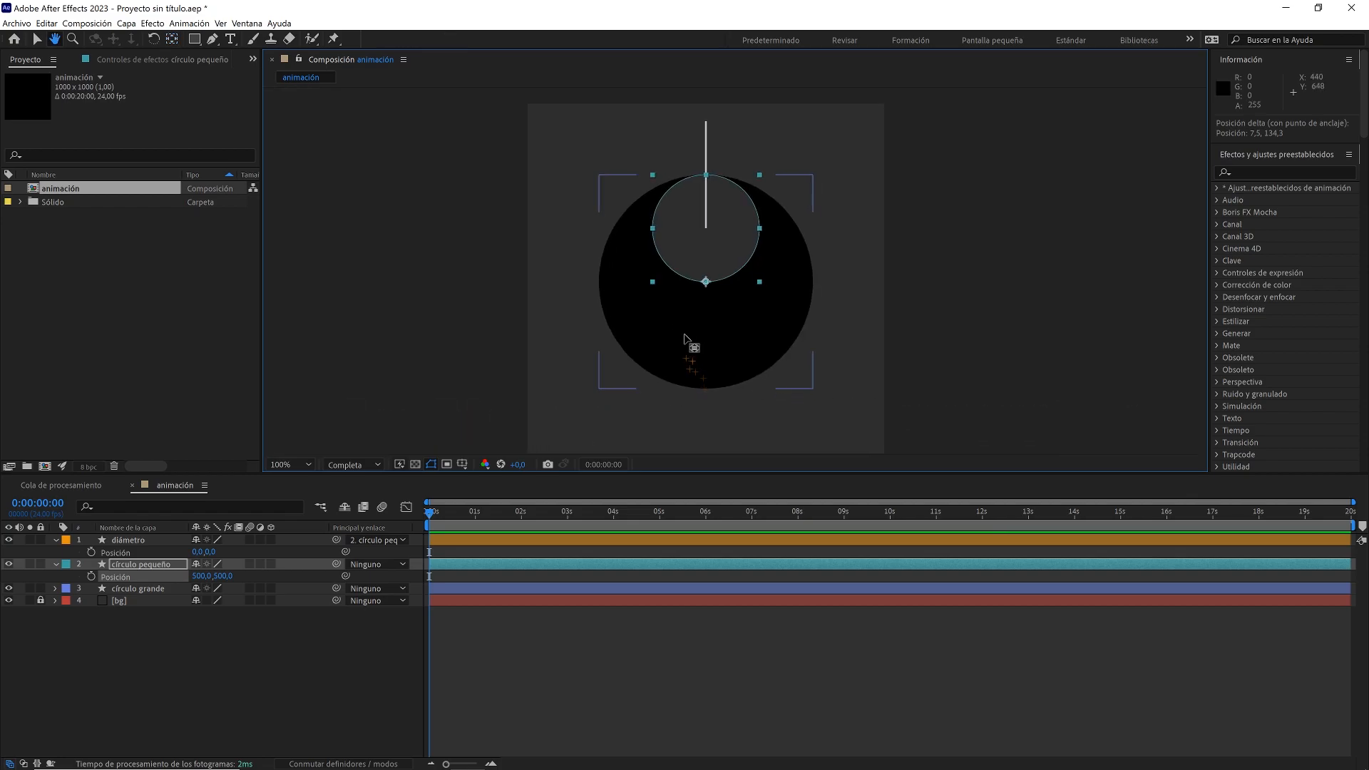
- Test the rotation of círculo pequeño at about -46° and reset it to 0°
{"action": "left_click", "coordinate": [177, 564]}
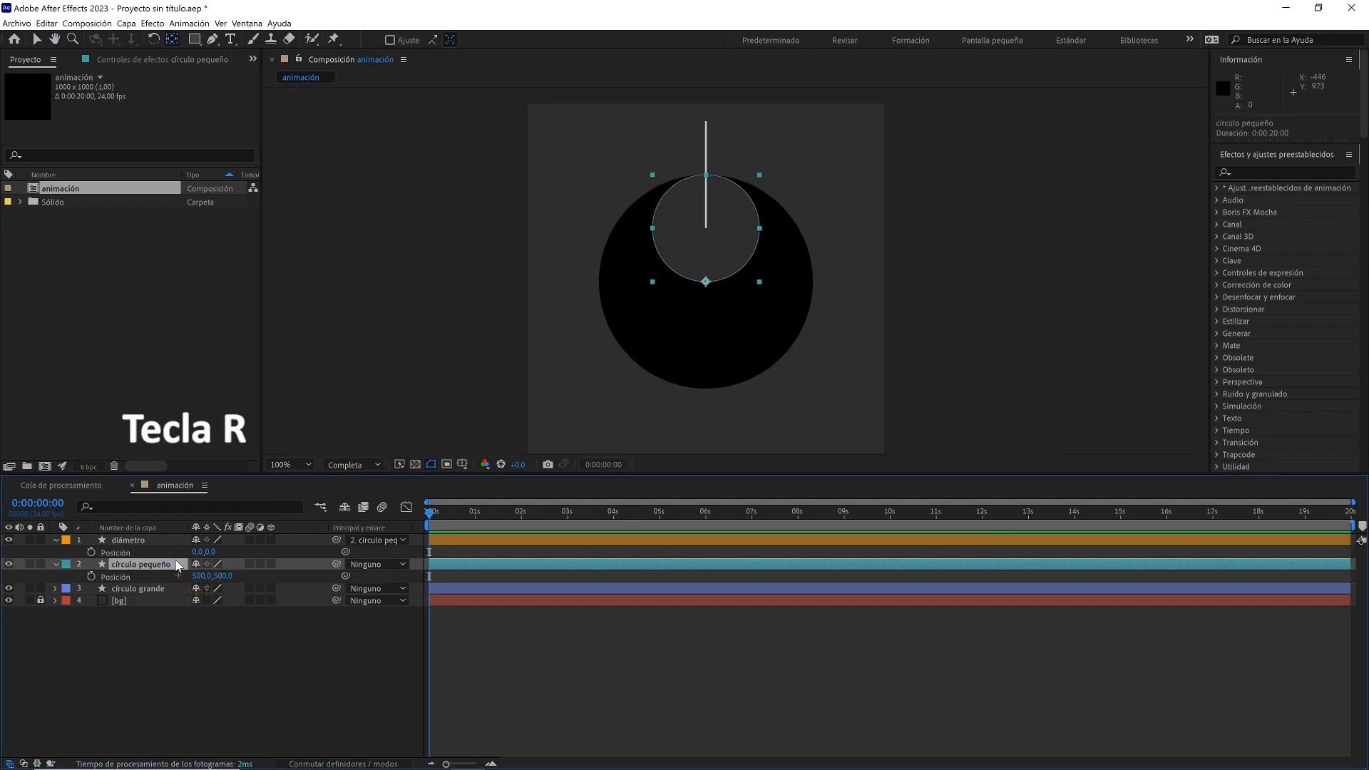
{"action": "mouse_move", "coordinate": [213, 578]}
{"action": "left_mouse_down"}
{"action": "mouse_move", "coordinate": [282, 606]}
{"action": "mouse_move", "coordinate": [192, 589]}
{"action": "left_mouse_up"}
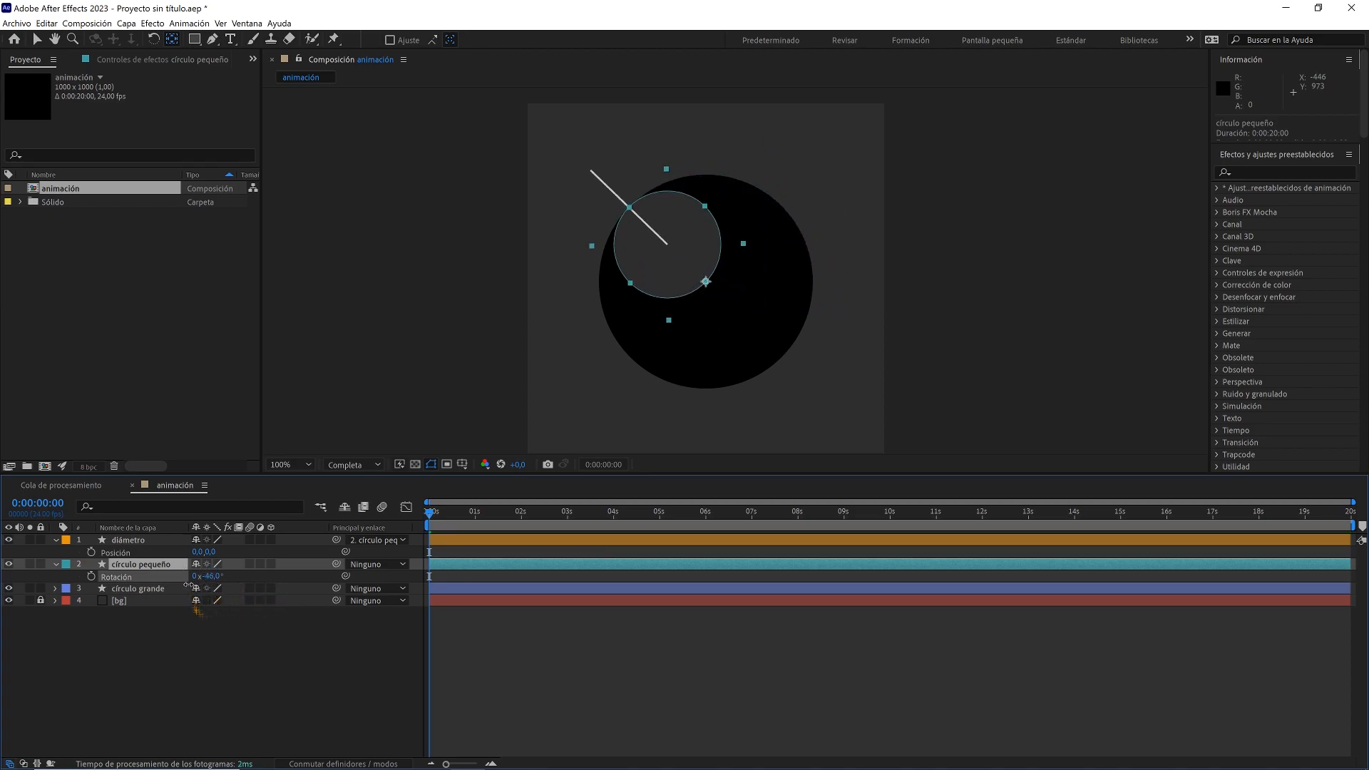
{"action": "left_click", "coordinate": [214, 576]}
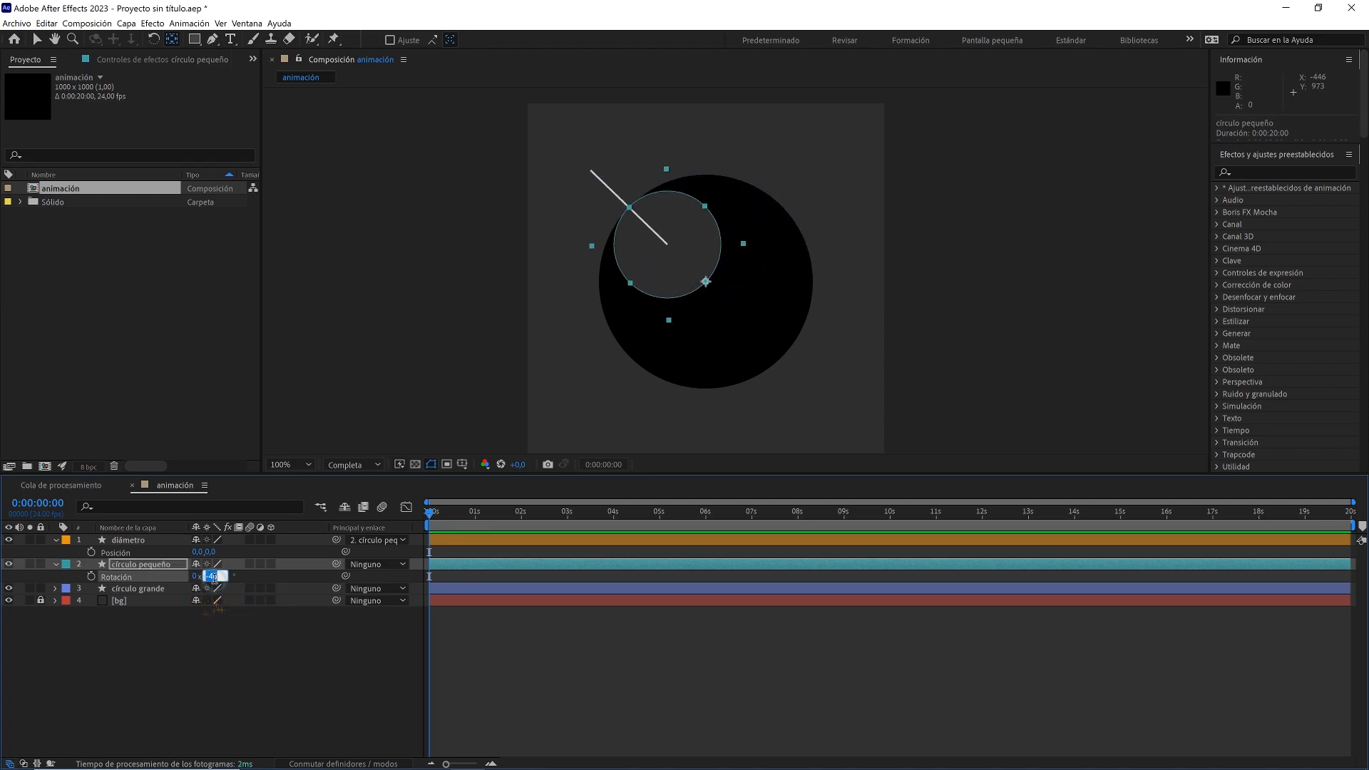
{"action": "left_click", "coordinate": [226, 619]}
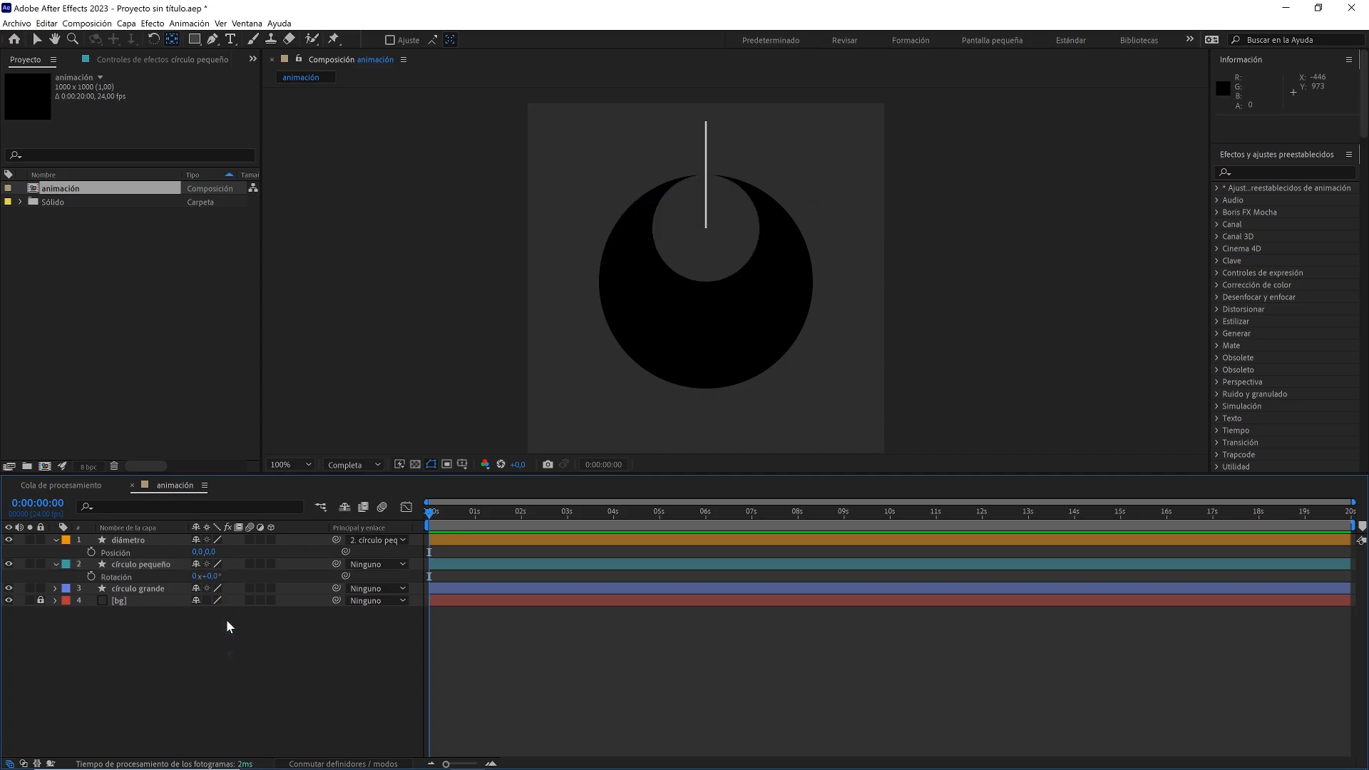
- Collapse the properties of círculo pequeño and diámetro, and add a null object to the composition
{"action": "left_click", "coordinate": [55, 564]}
{"action": "left_click", "coordinate": [55, 540]}
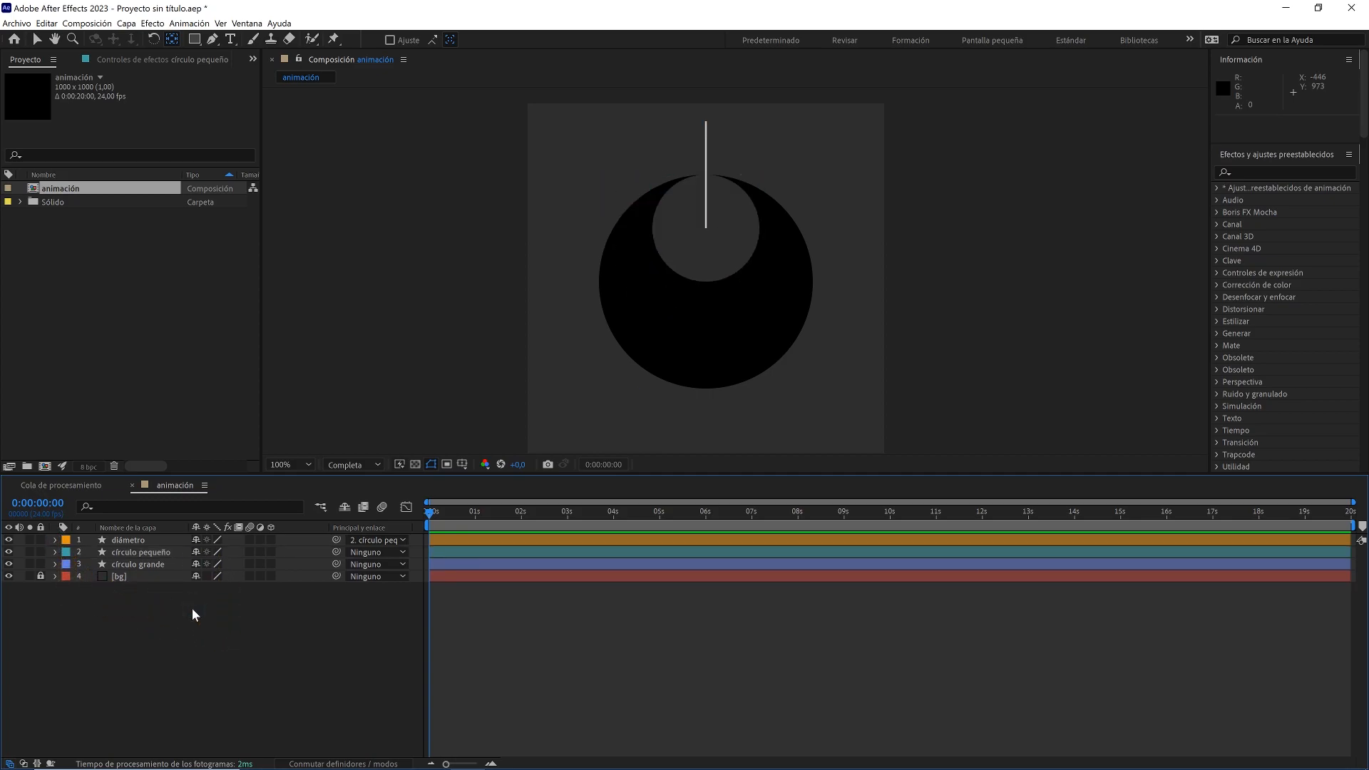
{"action": "right_click", "coordinate": [199, 611]}
{"action": "mouse_move", "coordinate": [362, 615]}
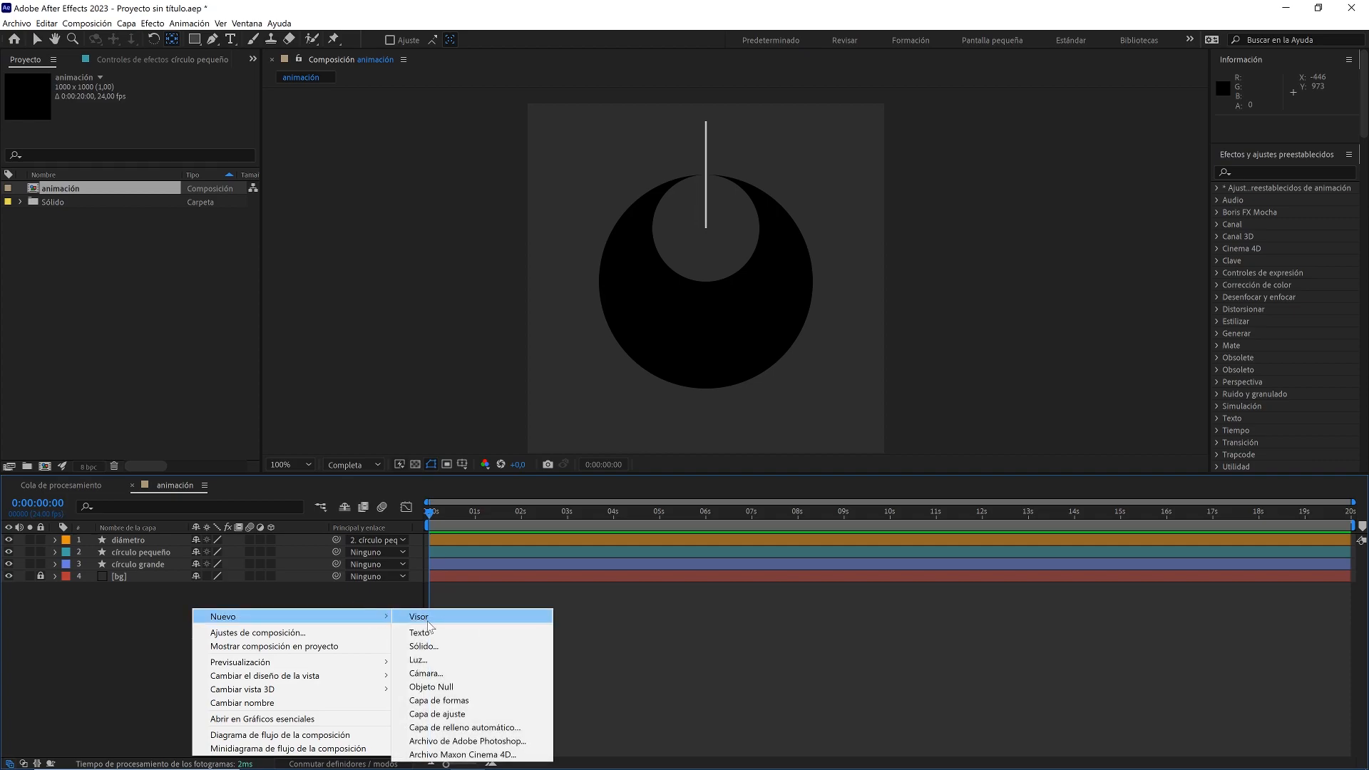
{"action": "left_click", "coordinate": [444, 687]}
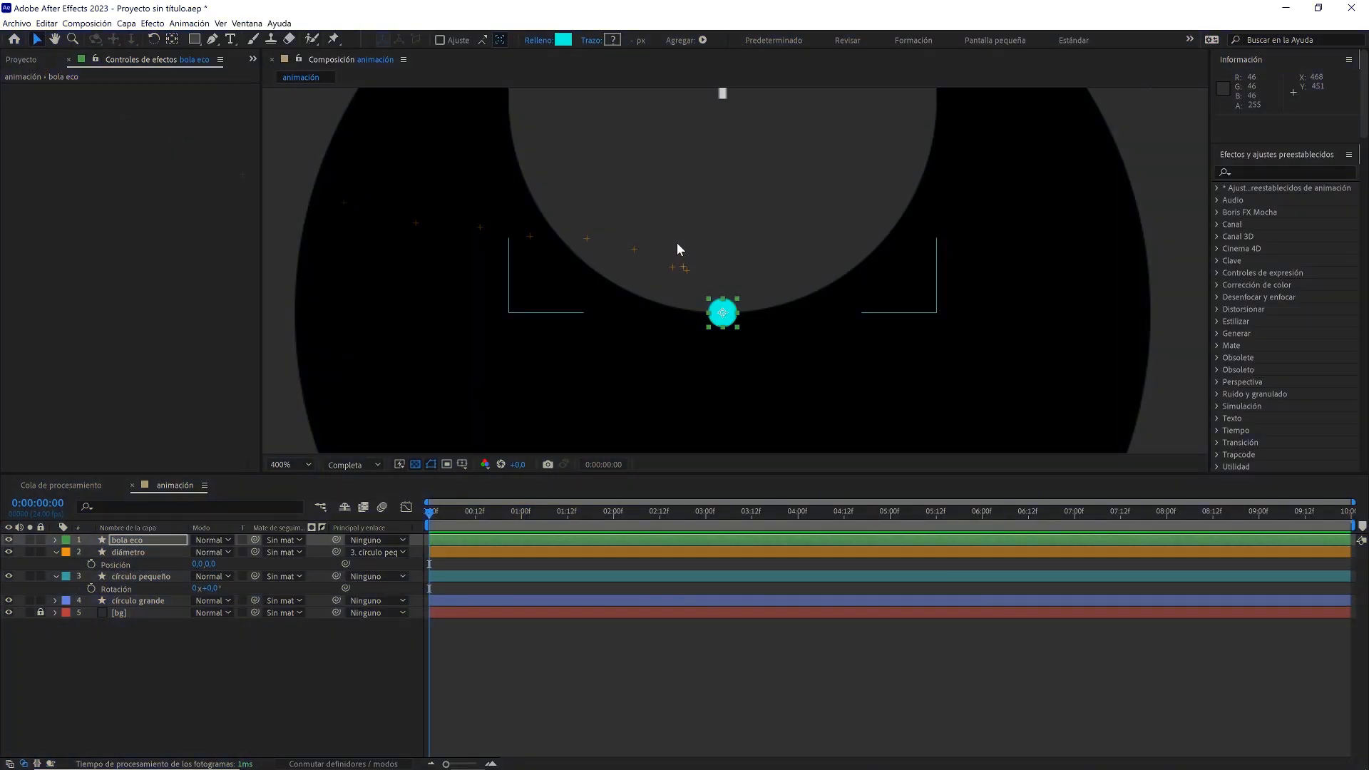
- Move the cyan bola eco circle to position 500, 50 at the upper end of the diámetro line
{"action": "scroll", "coordinate": [678, 243], "scroll_direction": "down", "scroll_amount": 1}
{"action": "left_click_drag", "start_coordinate": [677, 243], "coordinate": [614, 322]}
{"action": "left_click_drag", "start_coordinate": [667, 370], "coordinate": [687, 179]}
{"action": "left_click_drag", "start_coordinate": [690, 235], "coordinate": [696, 368]}
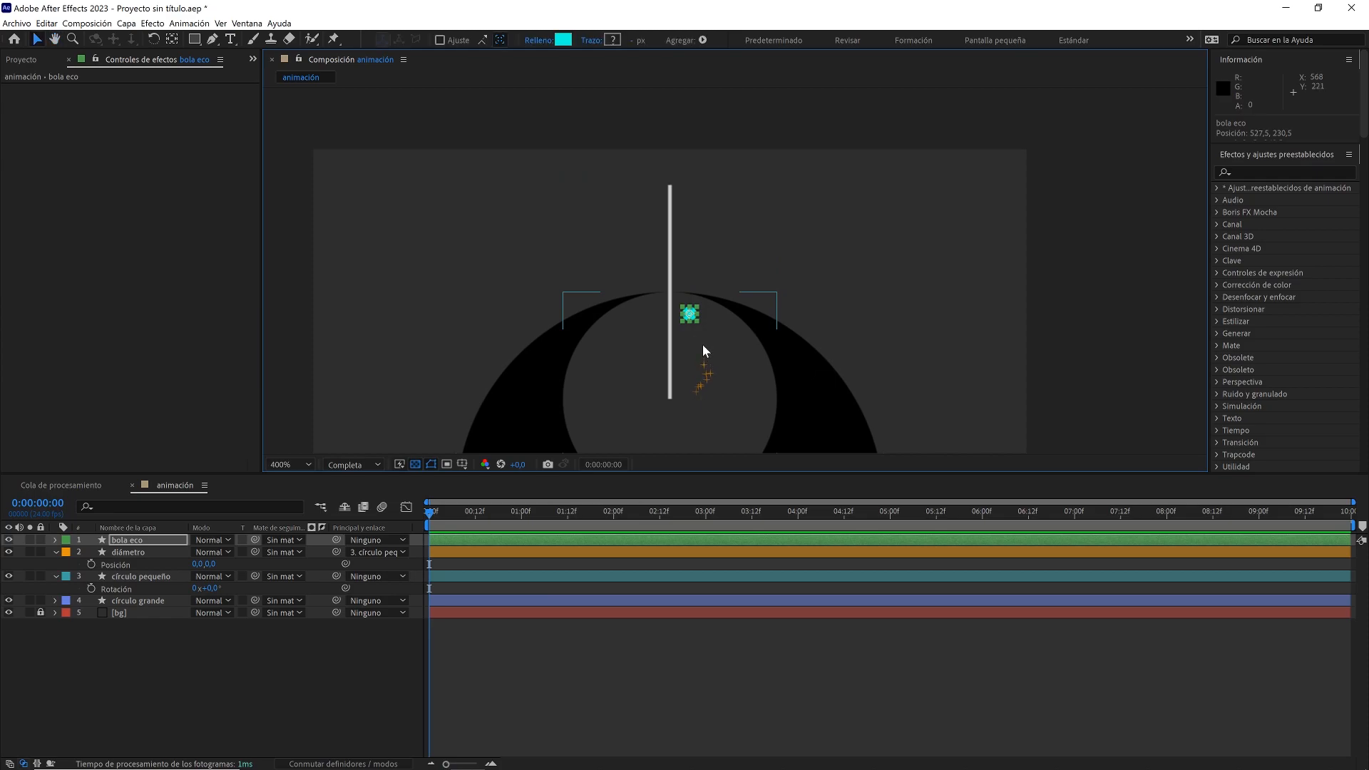
{"action": "scroll", "coordinate": [706, 332], "scroll_direction": "up", "scroll_amount": 1}
{"action": "left_click_drag", "start_coordinate": [719, 311], "coordinate": [743, 342]}
{"action": "left_click_drag", "start_coordinate": [670, 389], "coordinate": [630, 131]}
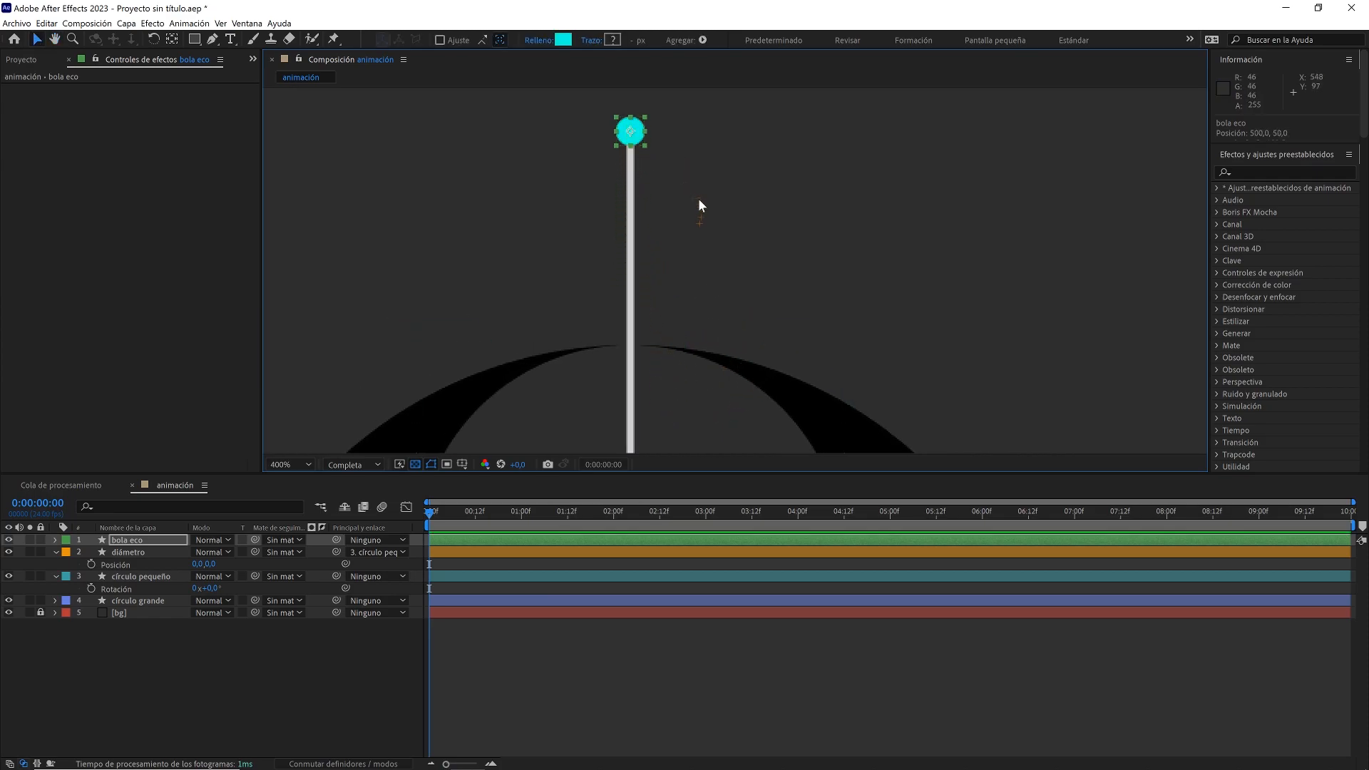
- Parent the bola eco layer to the diámetro layer
{"action": "scroll", "coordinate": [699, 198], "scroll_direction": "down", "scroll_amount": 1}
{"action": "left_click_drag", "start_coordinate": [662, 343], "coordinate": [722, 263]}
{"action": "key", "text": "v"}
{"action": "left_click_drag", "start_coordinate": [335, 540], "coordinate": [170, 558]}
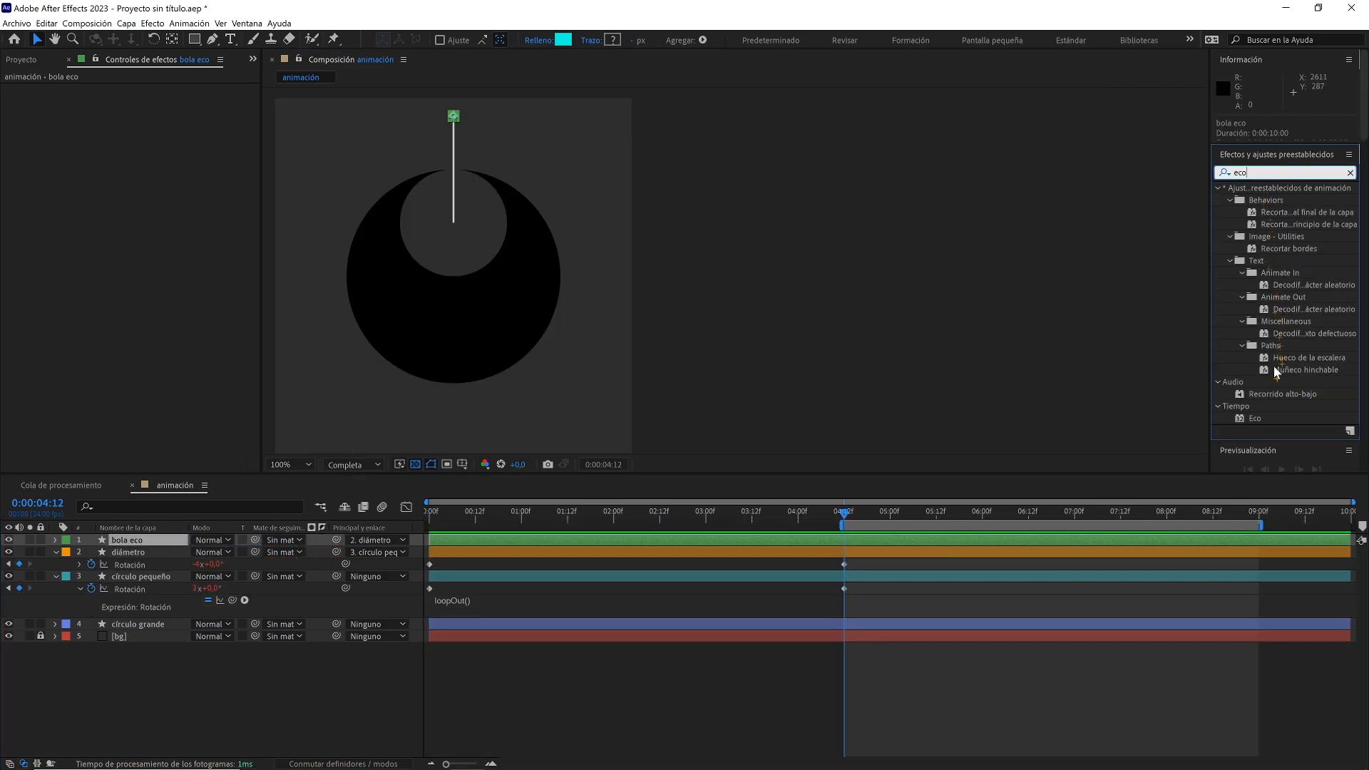
- Apply the Eco effect to bola eco and set its echo time to -0,001 seconds
{"action": "left_click_drag", "start_coordinate": [1255, 418], "coordinate": [160, 544]}
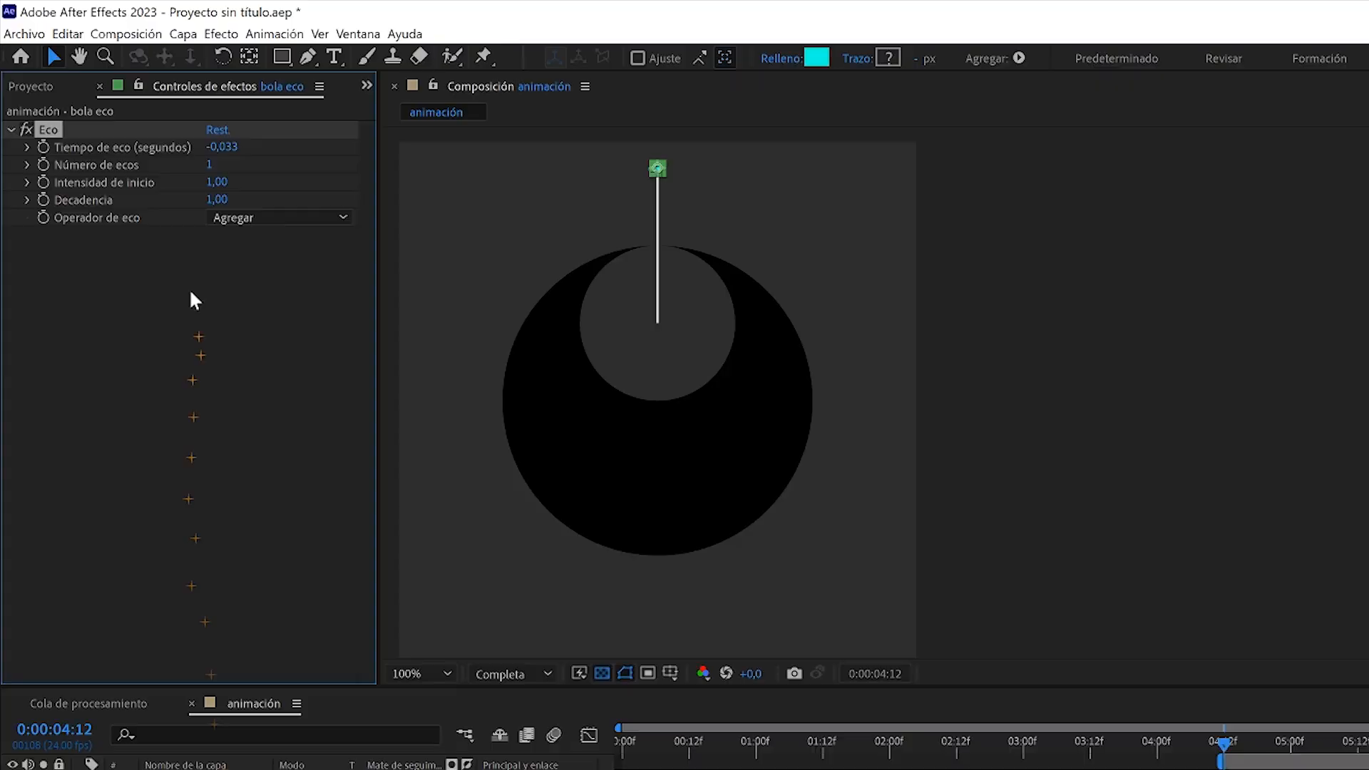
{"action": "left_click", "coordinate": [152, 102]}
{"action": "type", "text": "-0,001"}
{"action": "key", "text": "Return"}
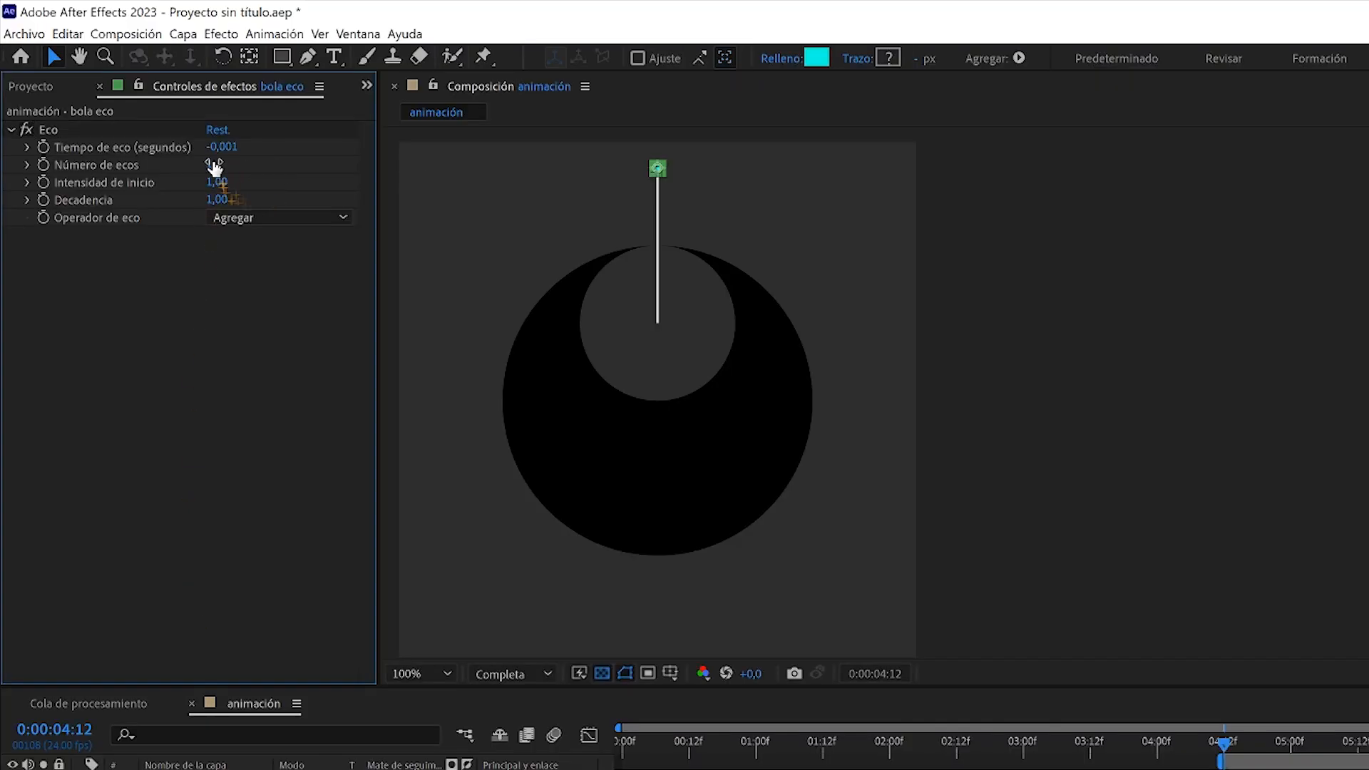
- Set the Eco effect on bola eco to 3000 echoes, a decay of 0,999 and the Máximo operator
{"action": "left_click_drag", "start_coordinate": [147, 114], "coordinate": [660, 173]}
{"action": "left_click", "coordinate": [216, 164]}
{"action": "type", "text": "3000"}
{"action": "key", "text": "Return"}
{"action": "left_click", "coordinate": [221, 199]}
{"action": "type", "text": "0,999"}
{"action": "key", "text": "Return"}
{"action": "left_click", "coordinate": [258, 217]}
{"action": "left_click", "coordinate": [290, 257]}
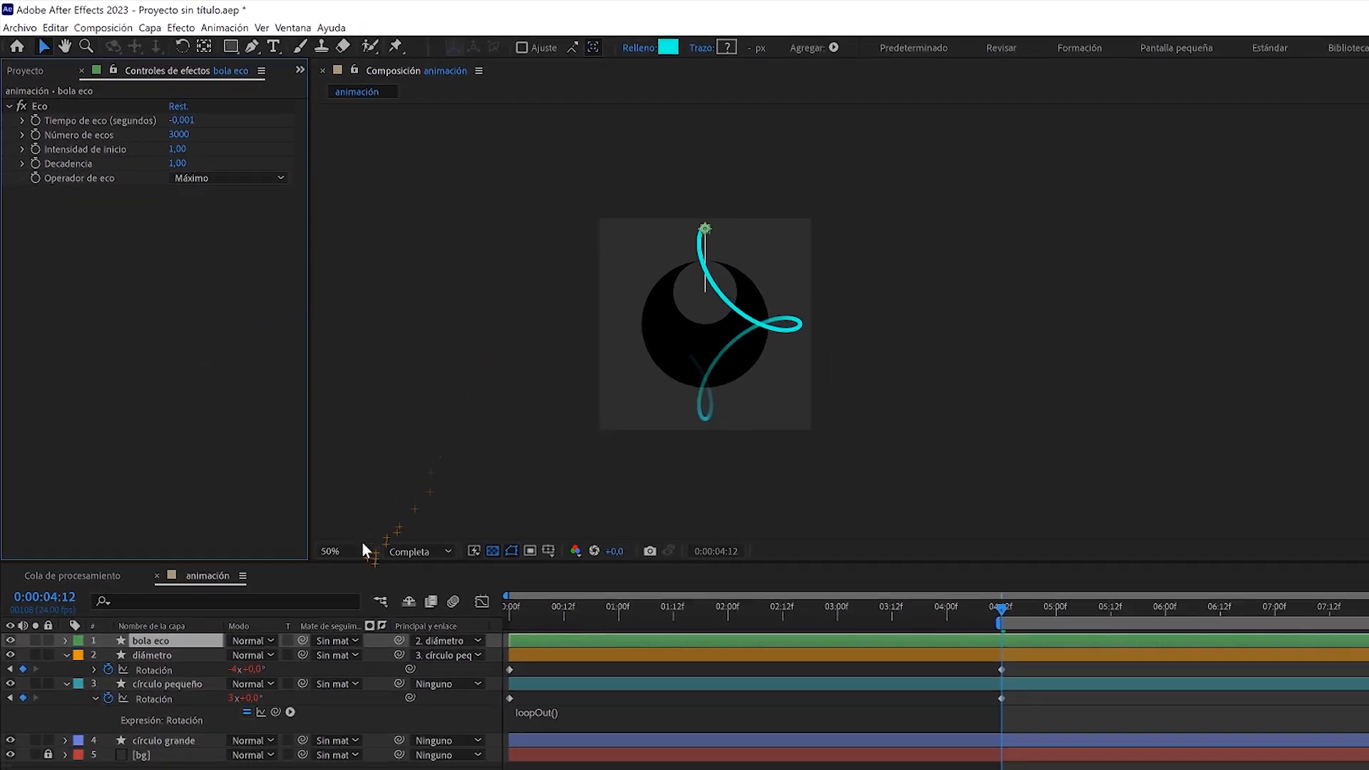
- Play back the animation to check the echo trail drawn by bola eco
{"action": "left_click", "coordinate": [361, 550]}
{"action": "left_click", "coordinate": [362, 582]}
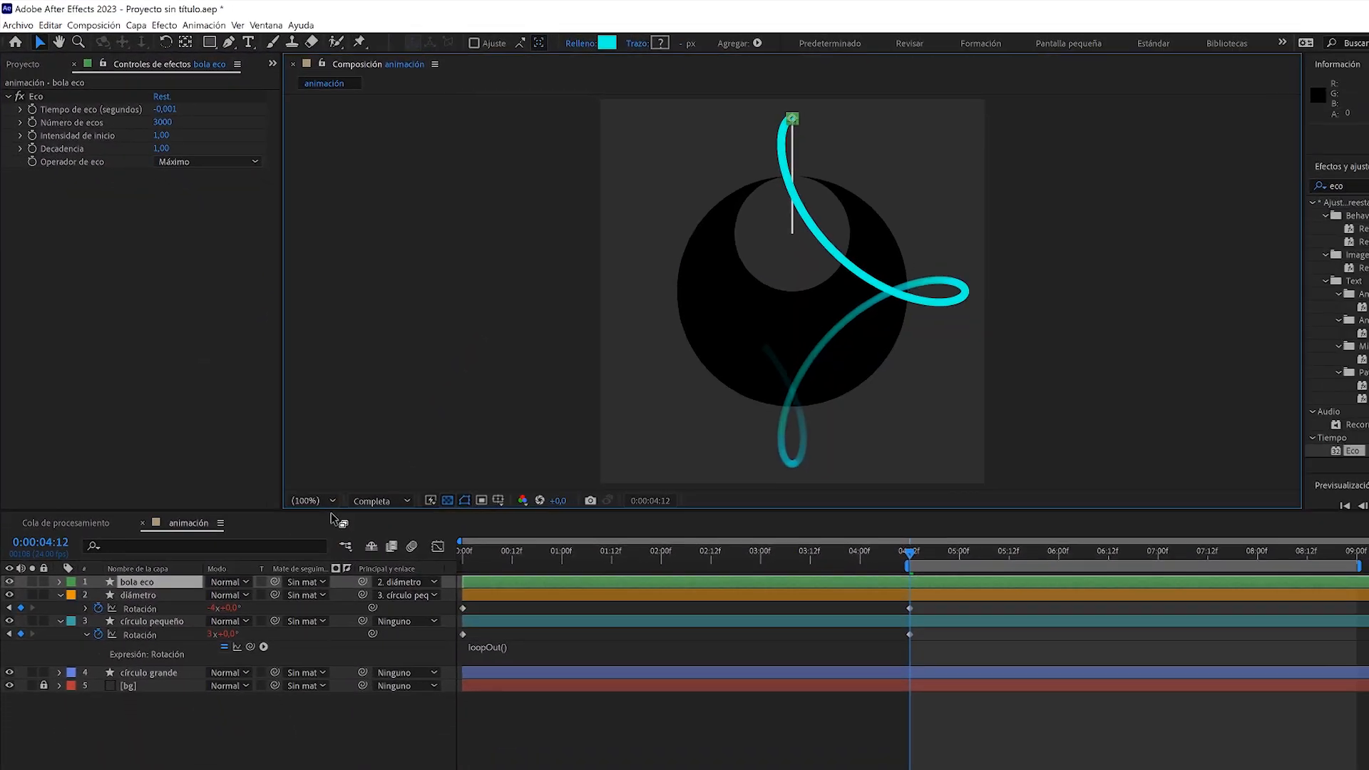
{"action": "left_click", "coordinate": [752, 672]}
{"action": "key", "text": "space"}
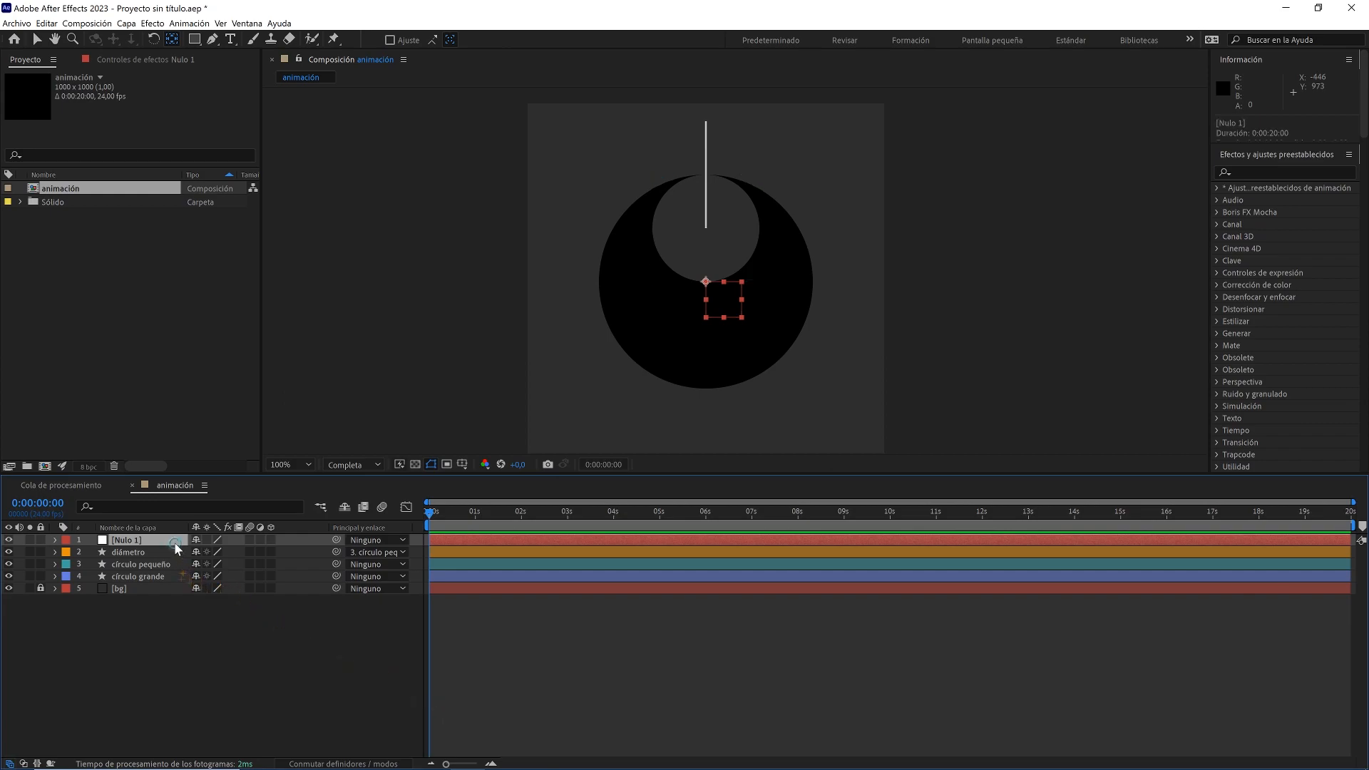
- Centre the anchor point of the null object Nulo 1 within its own bounds
{"action": "left_click", "coordinate": [126, 23]}
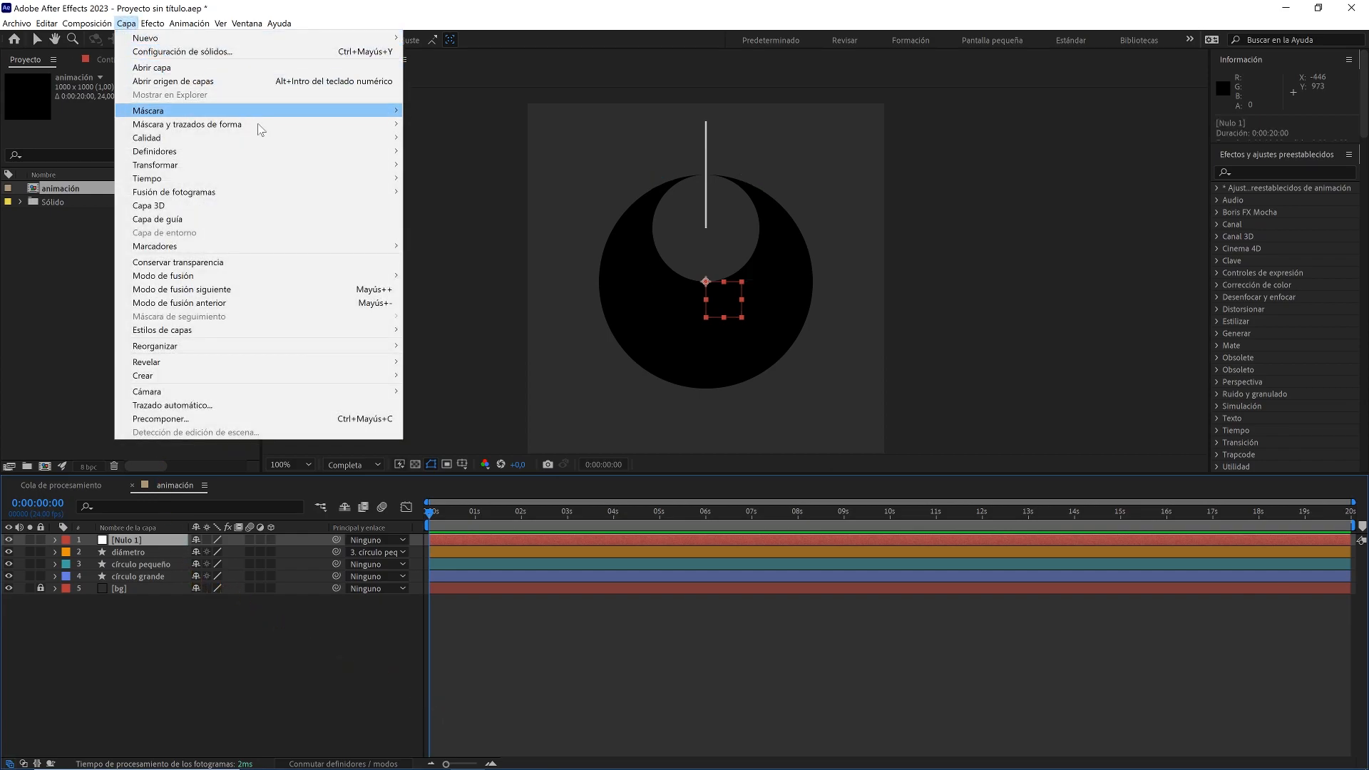
{"action": "mouse_move", "coordinate": [355, 164]}
{"action": "left_click", "coordinate": [495, 306]}
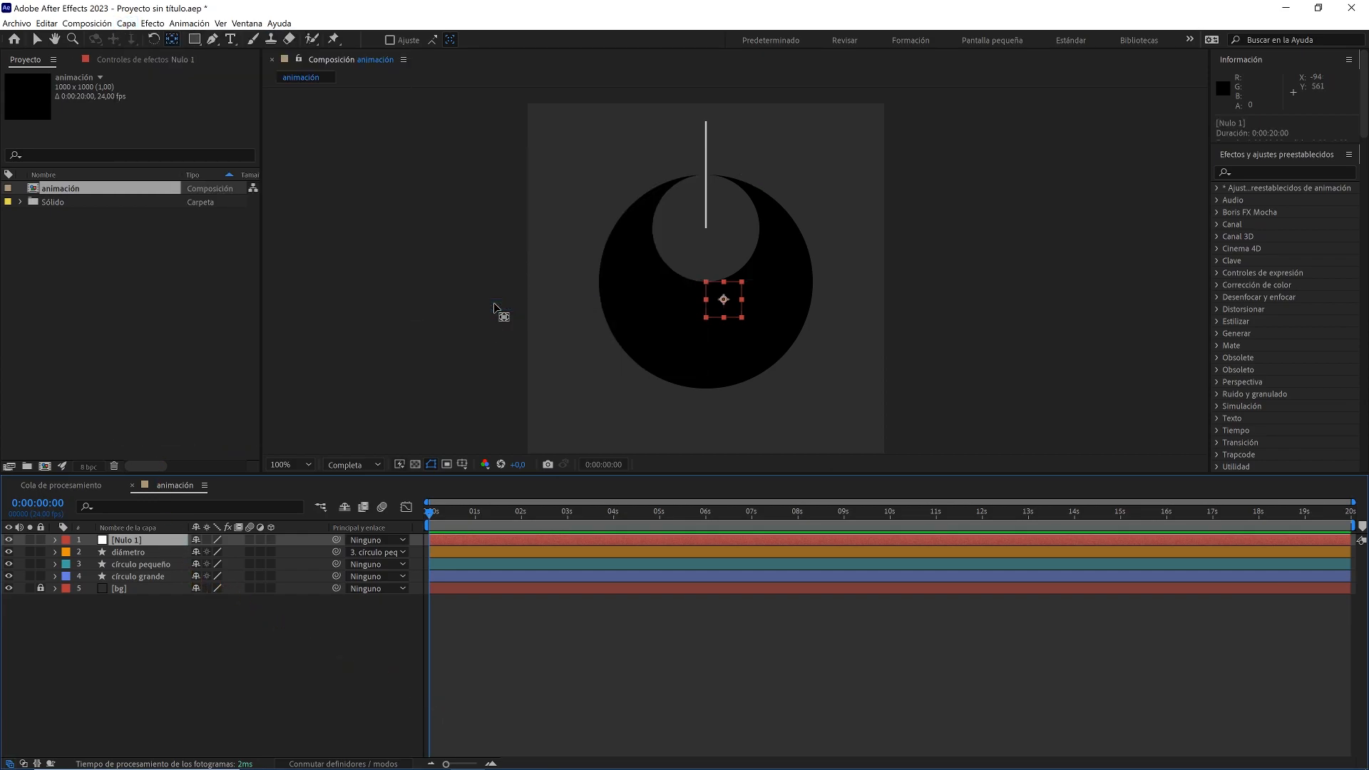
- Move Nulo 1 to position 500, 50 at the upper end of the diámetro line
{"action": "left_click", "coordinate": [38, 40]}
{"action": "scroll", "coordinate": [653, 297], "scroll_direction": "up", "scroll_amount": 1}
{"action": "left_click_drag", "start_coordinate": [713, 385], "coordinate": [657, 222]}
{"action": "scroll", "coordinate": [709, 299], "scroll_direction": "up", "scroll_amount": 1}
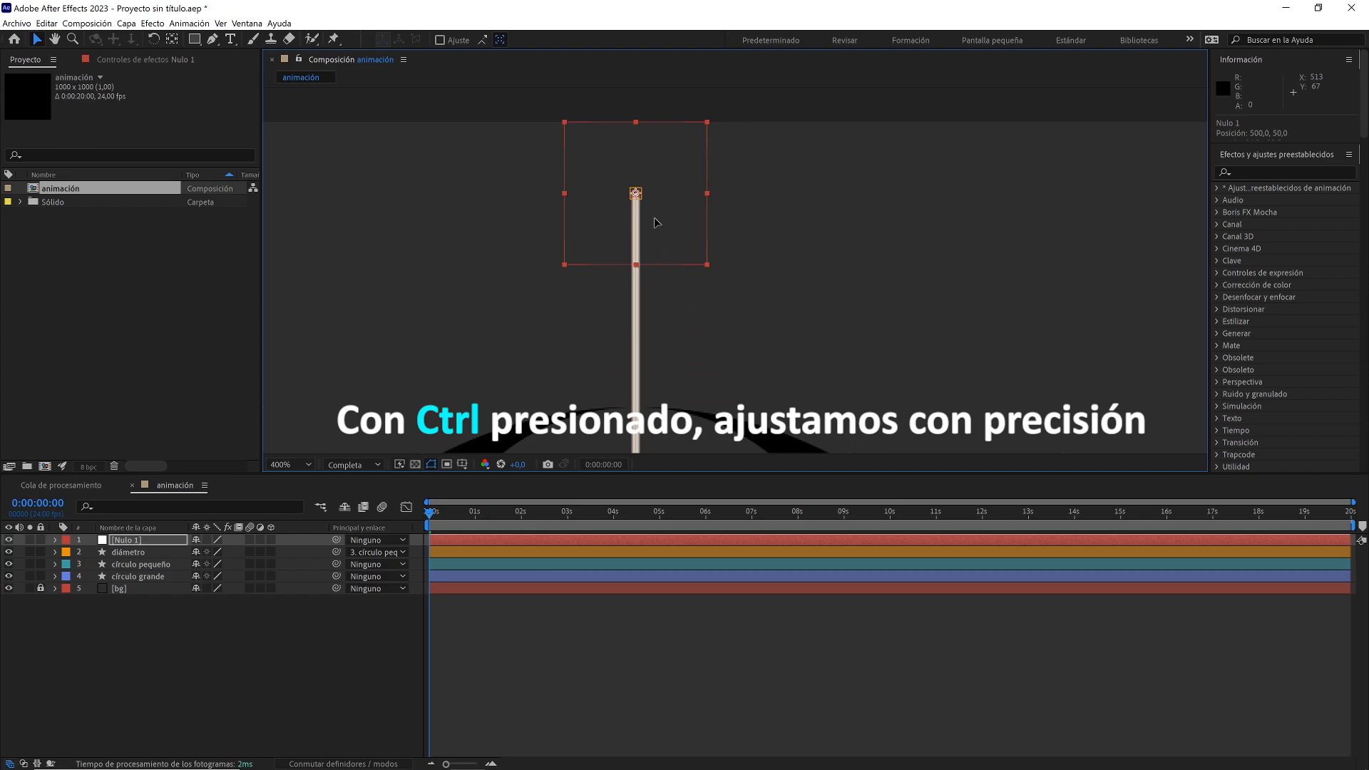
{"action": "key", "text": "comma"}
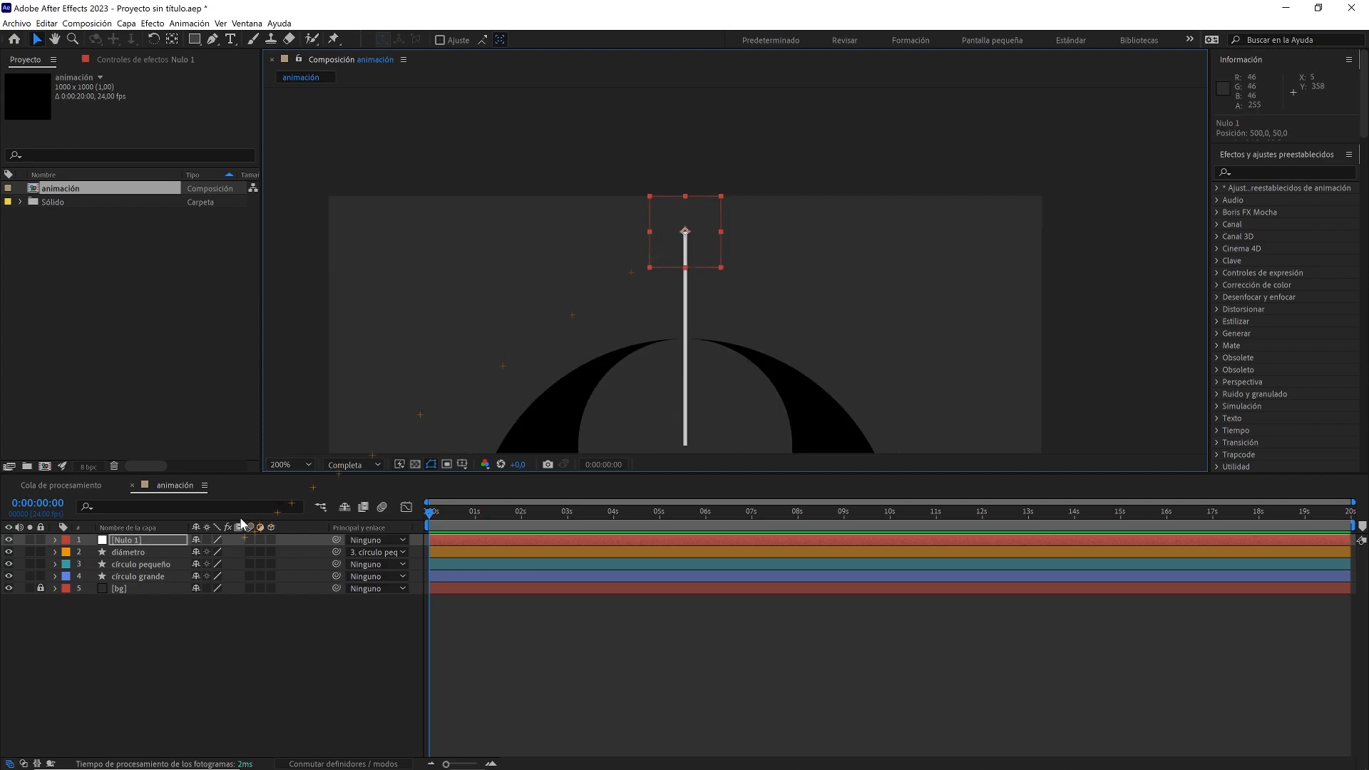
- Scale Nulo 1 to 50% and parent it to the diámetro layer
{"action": "left_click", "coordinate": [177, 542]}
{"action": "key", "text": "s"}
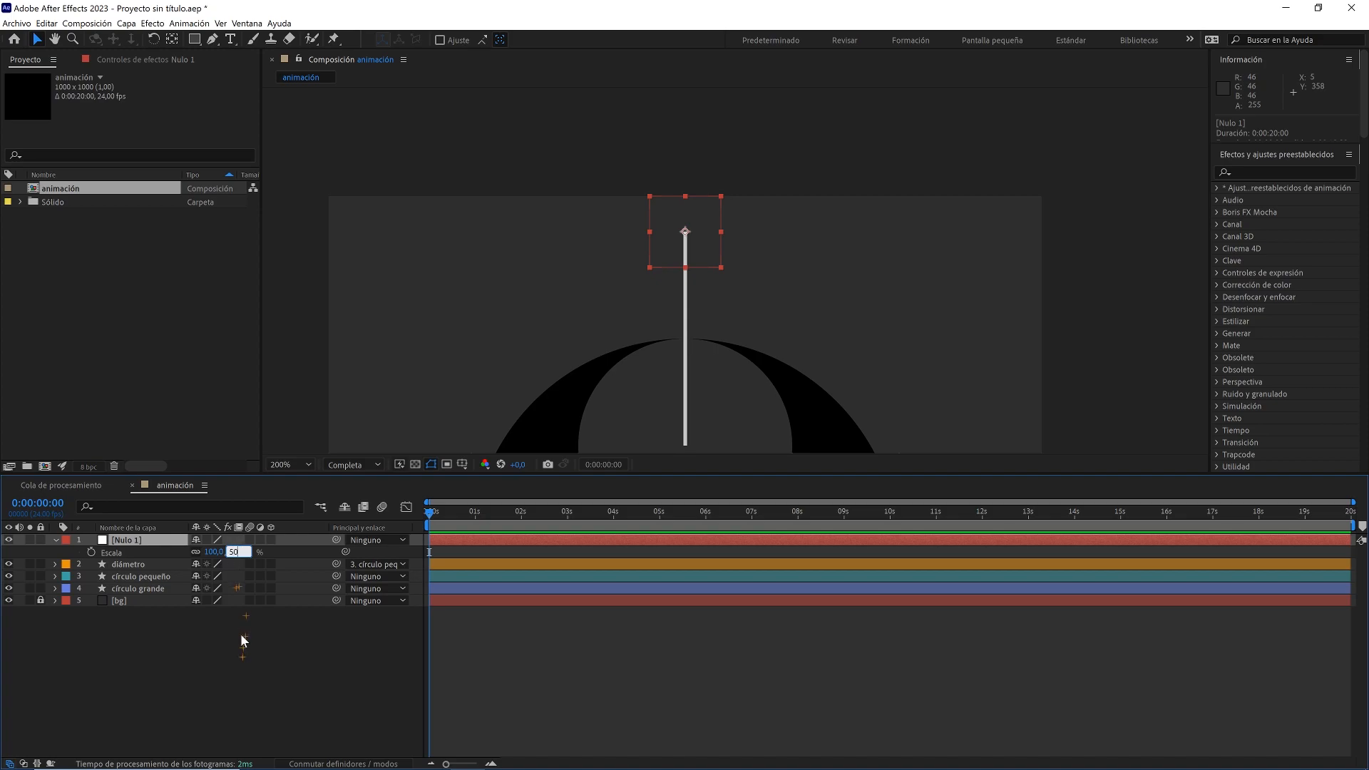
{"action": "type", "text": "50"}
{"action": "left_click", "coordinate": [241, 635]}
{"action": "left_click", "coordinate": [143, 540]}
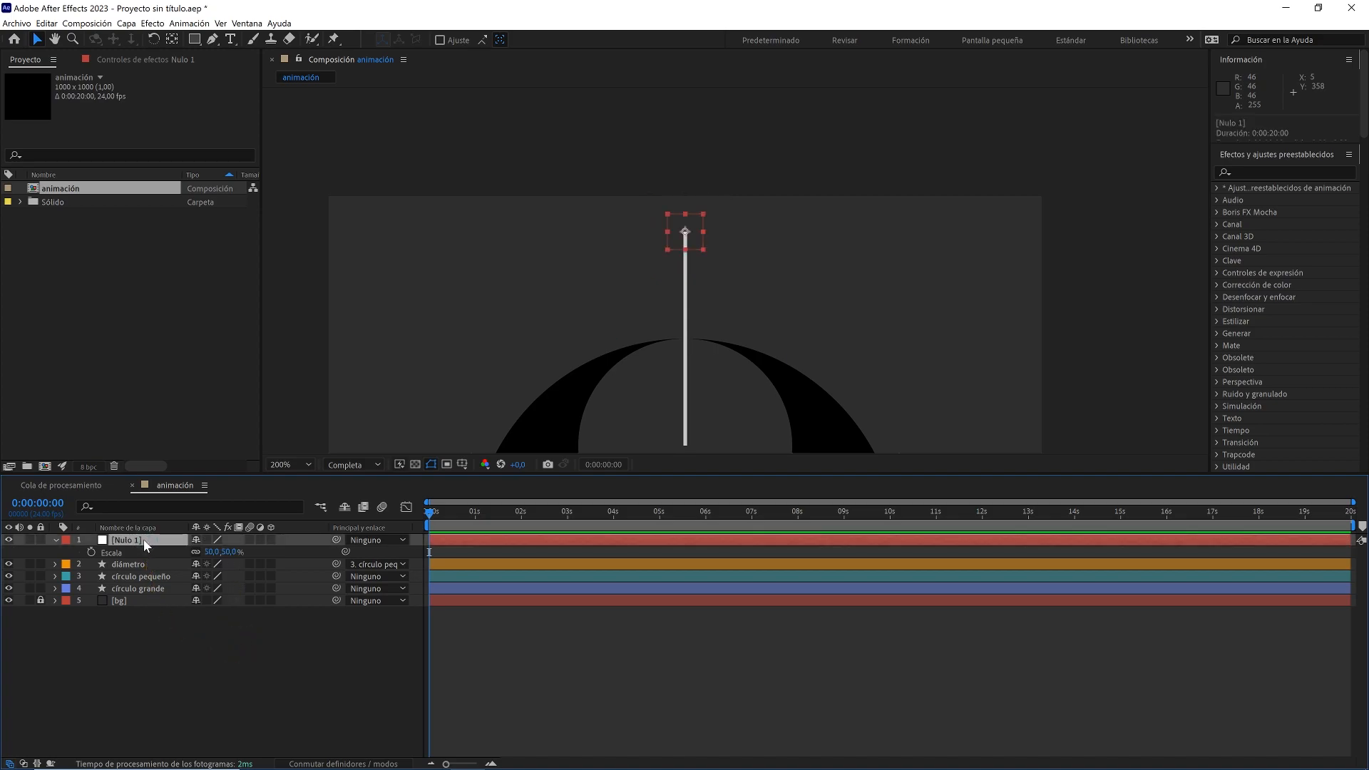
{"action": "left_click_drag", "start_coordinate": [176, 554], "coordinate": [144, 562]}
- Test the rotation of círculo grande and reset it to 0°
{"action": "left_click", "coordinate": [146, 588]}
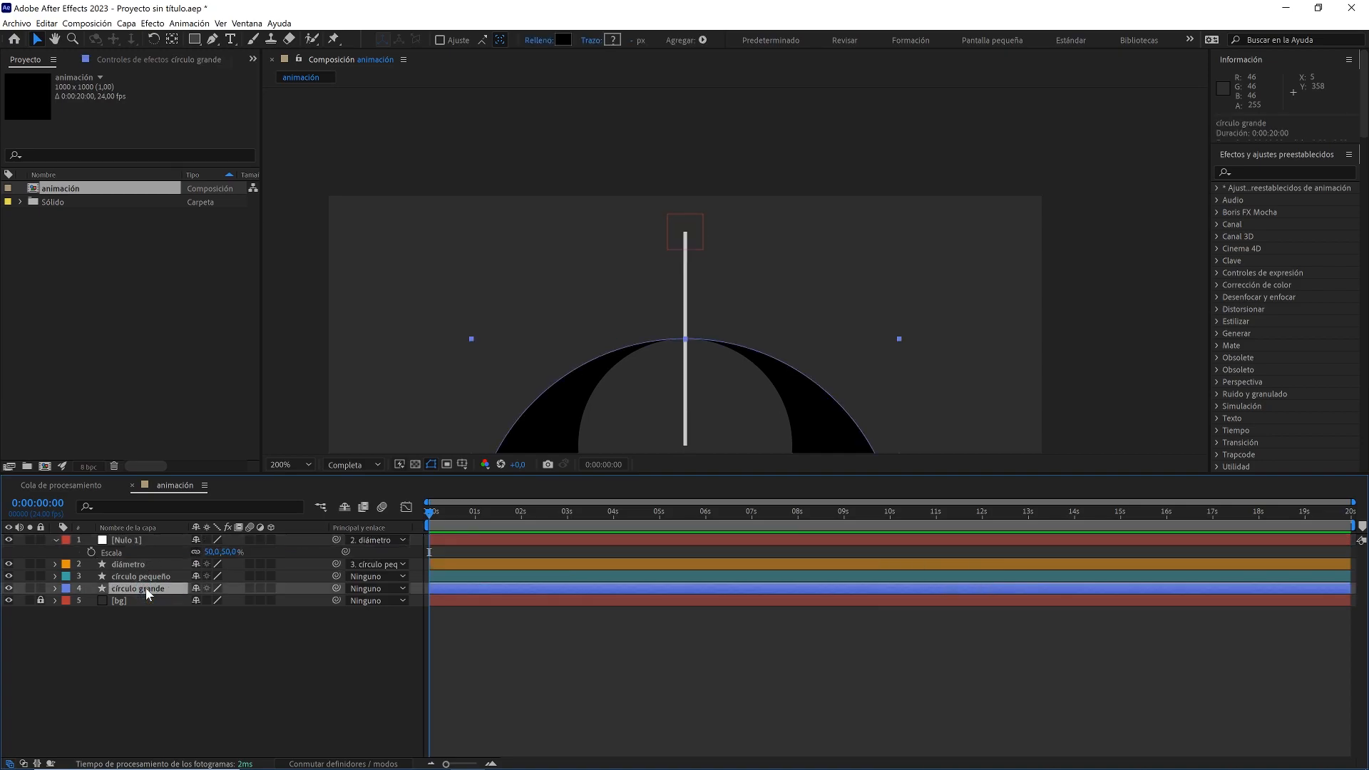
{"action": "key", "text": "r"}
{"action": "left_click", "coordinate": [289, 464]}
{"action": "left_click", "coordinate": [293, 488]}
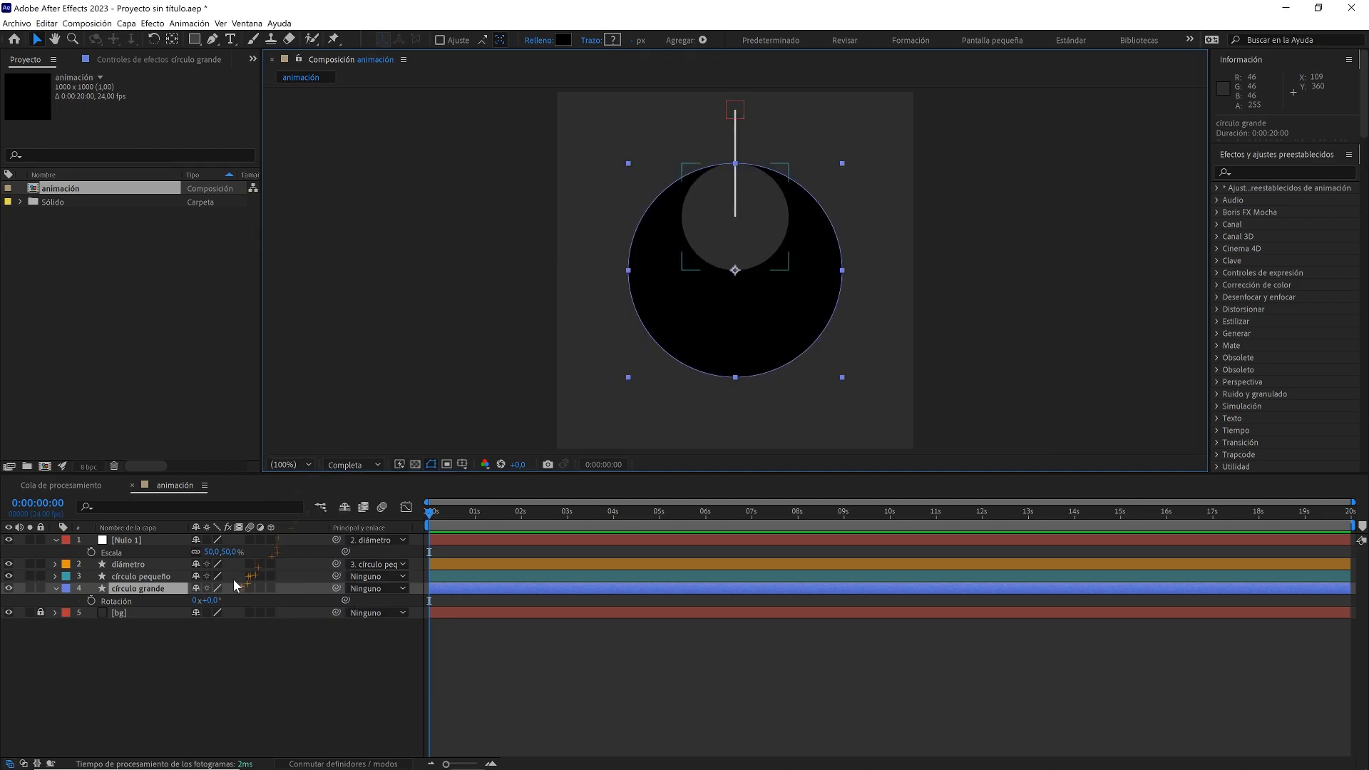
{"action": "left_click_drag", "start_coordinate": [213, 603], "coordinate": [225, 601]}
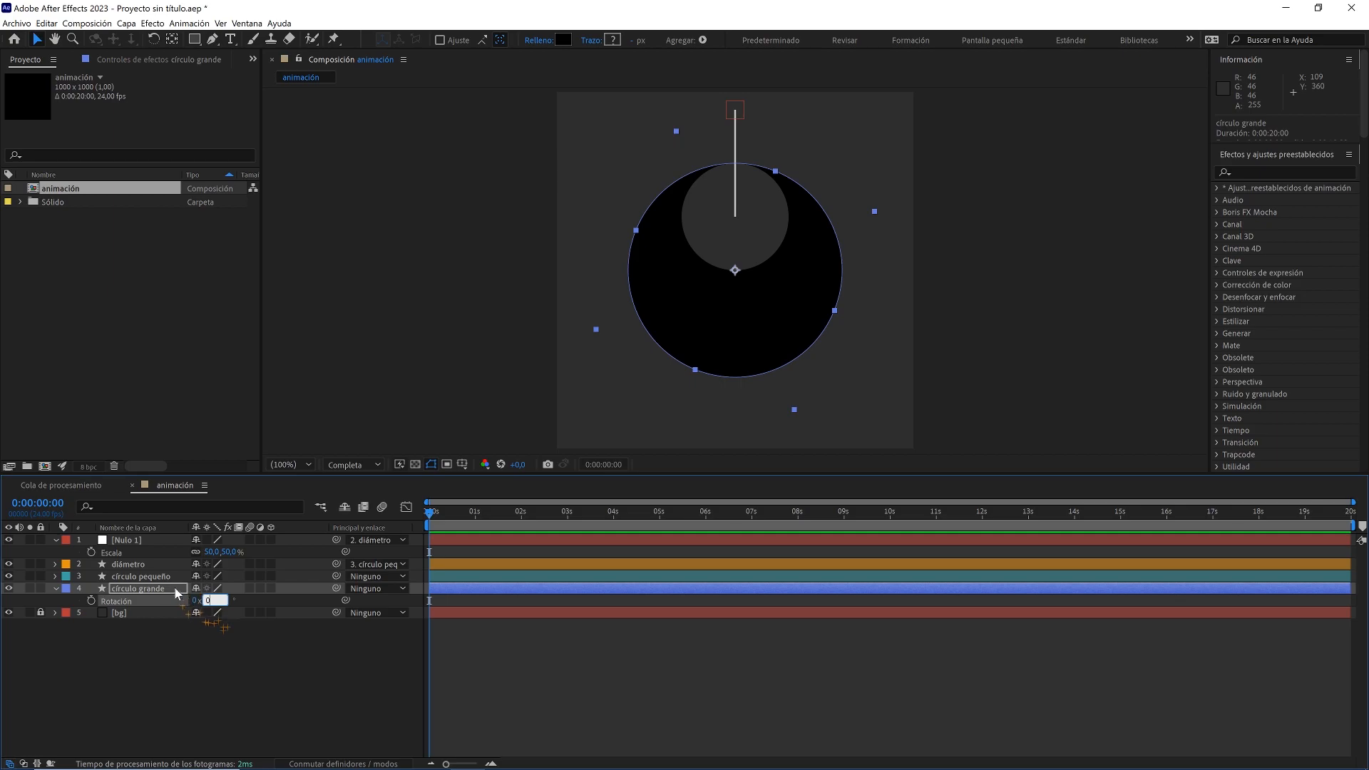
- Test a counterclockwise rotation of círculo pequeño with its attached line and null, and reset it to 0°
{"action": "left_click", "coordinate": [163, 579]}
{"action": "key", "text": "r"}
{"action": "mouse_move", "coordinate": [211, 592]}
{"action": "left_mouse_down"}
{"action": "mouse_move", "coordinate": [250, 591]}
{"action": "mouse_move", "coordinate": [210, 590]}
{"action": "left_mouse_up"}
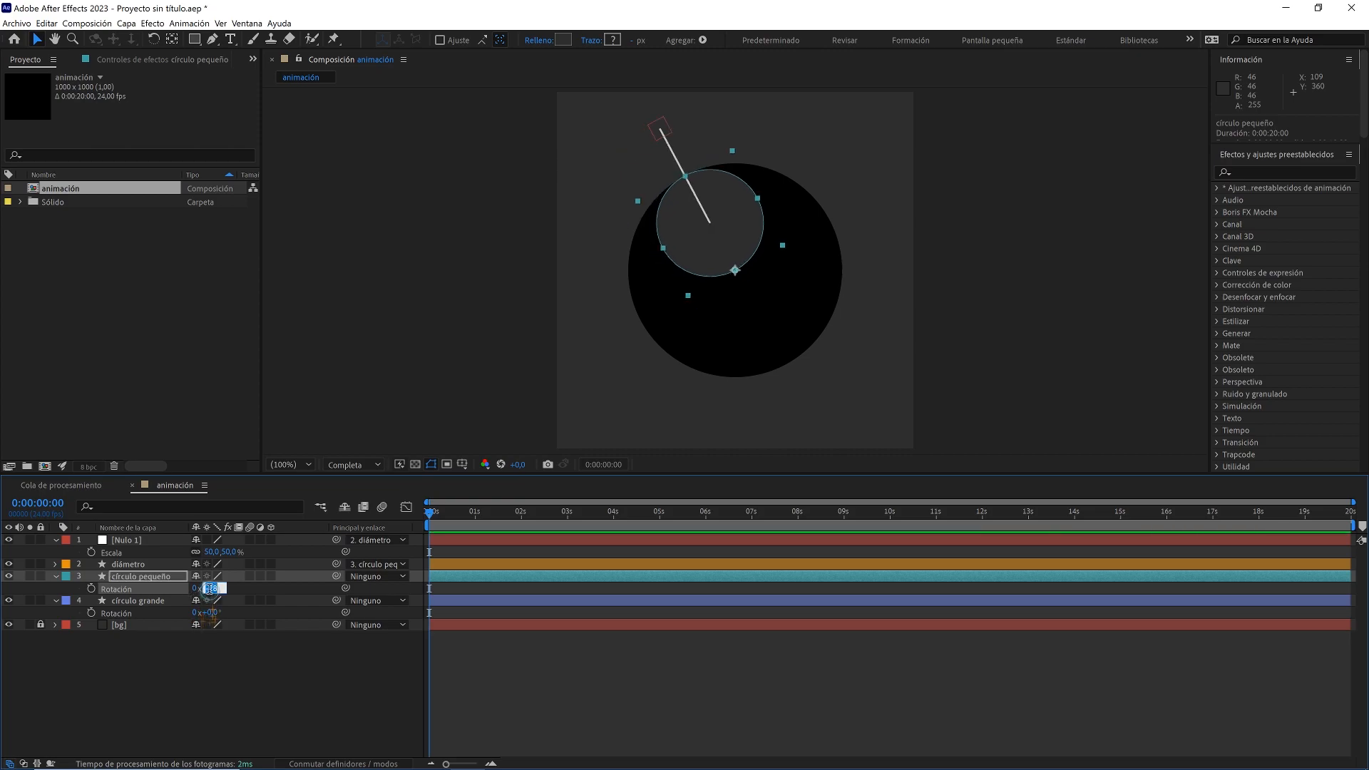
{"action": "type", "text": "0"}
{"action": "left_click", "coordinate": [208, 661]}
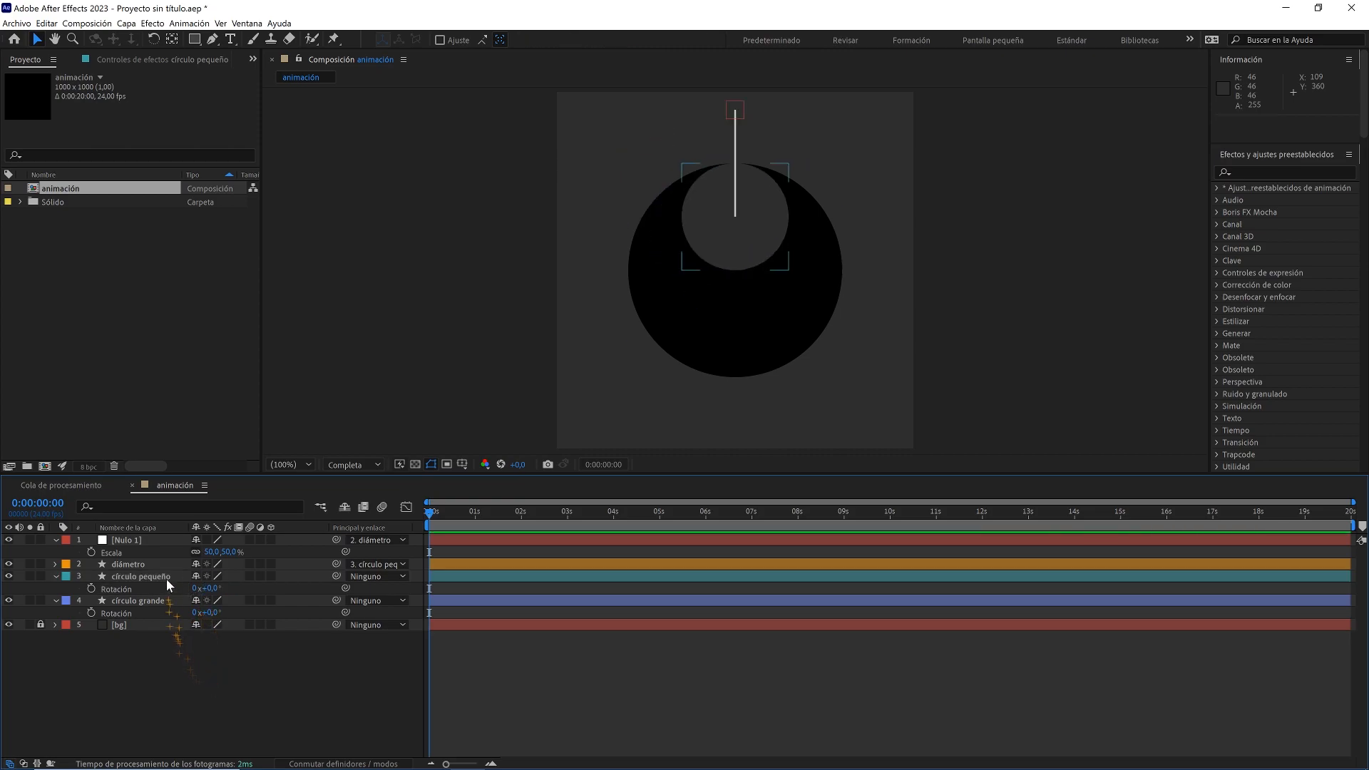
- Turn Nulo 1 into a 3D layer and collapse its properties
{"action": "left_click", "coordinate": [162, 542]}
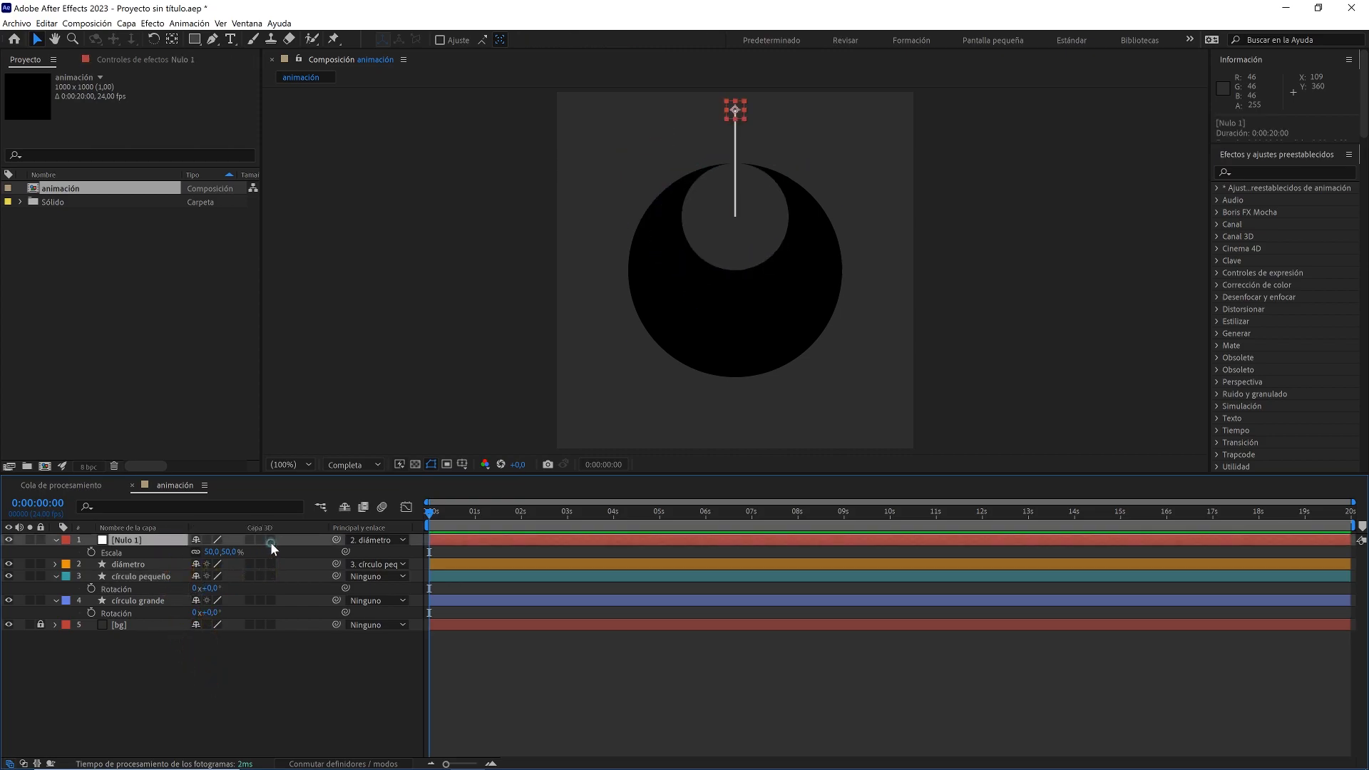
{"action": "left_click", "coordinate": [271, 541]}
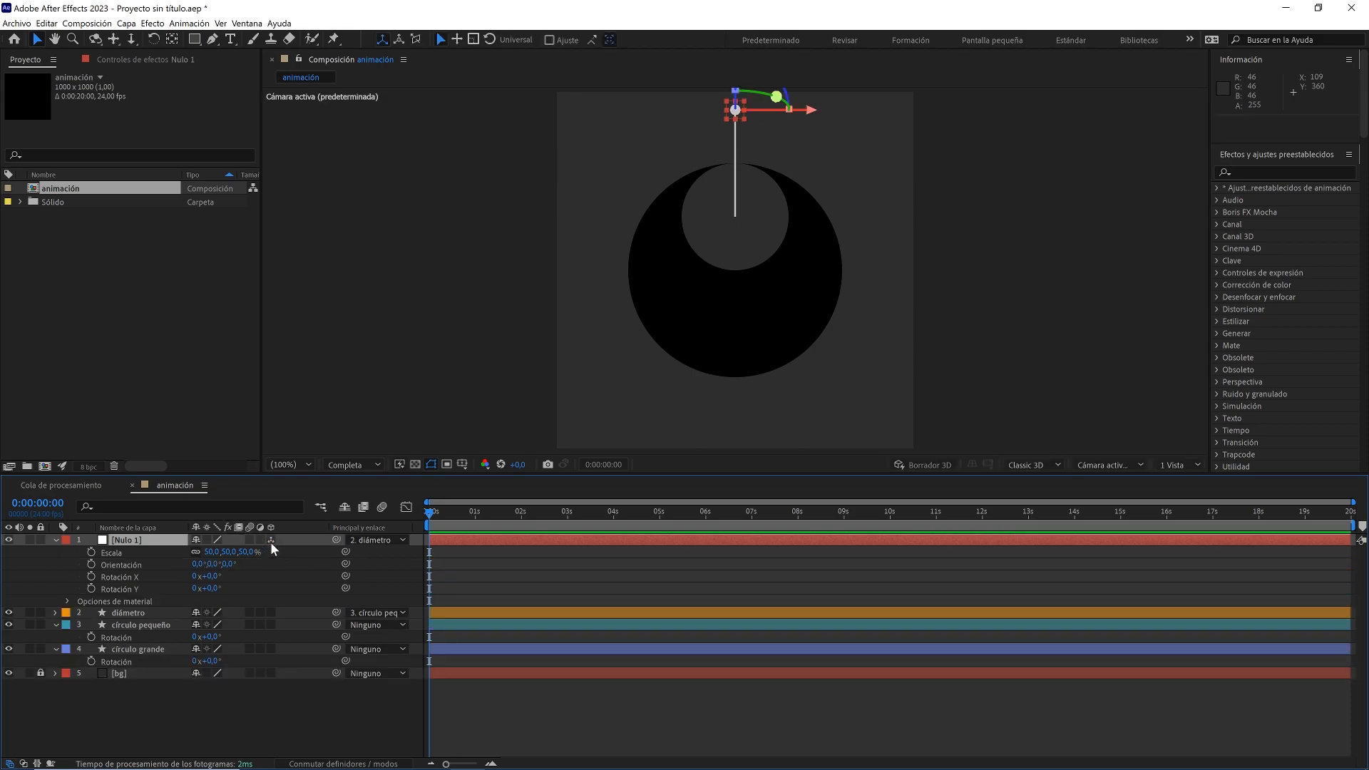
{"action": "left_click", "coordinate": [57, 540]}
- Create a Punto light named Emitter with 100% intensity and shadow casting disabled
{"action": "right_click", "coordinate": [179, 635]}
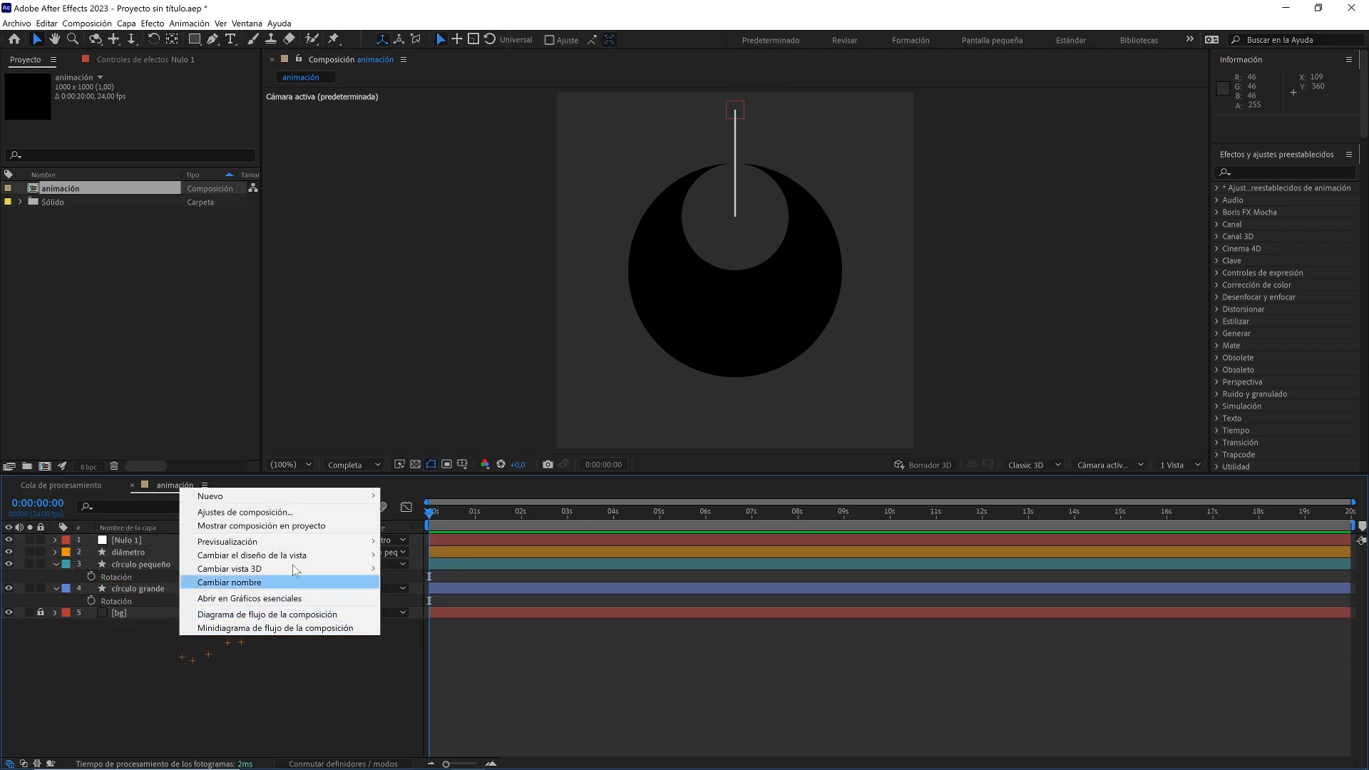
{"action": "mouse_move", "coordinate": [338, 500]}
{"action": "left_click", "coordinate": [413, 535]}
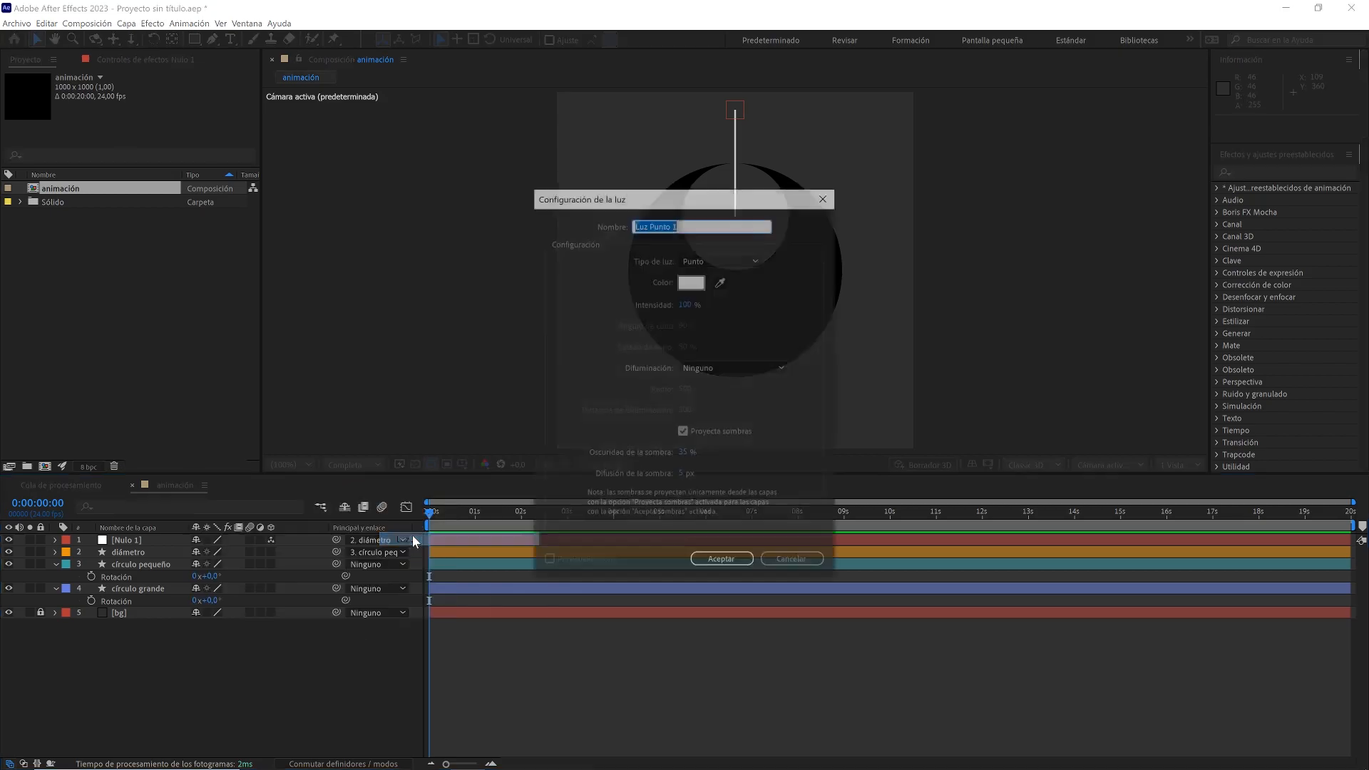
{"action": "type", "text": "Emitter"}
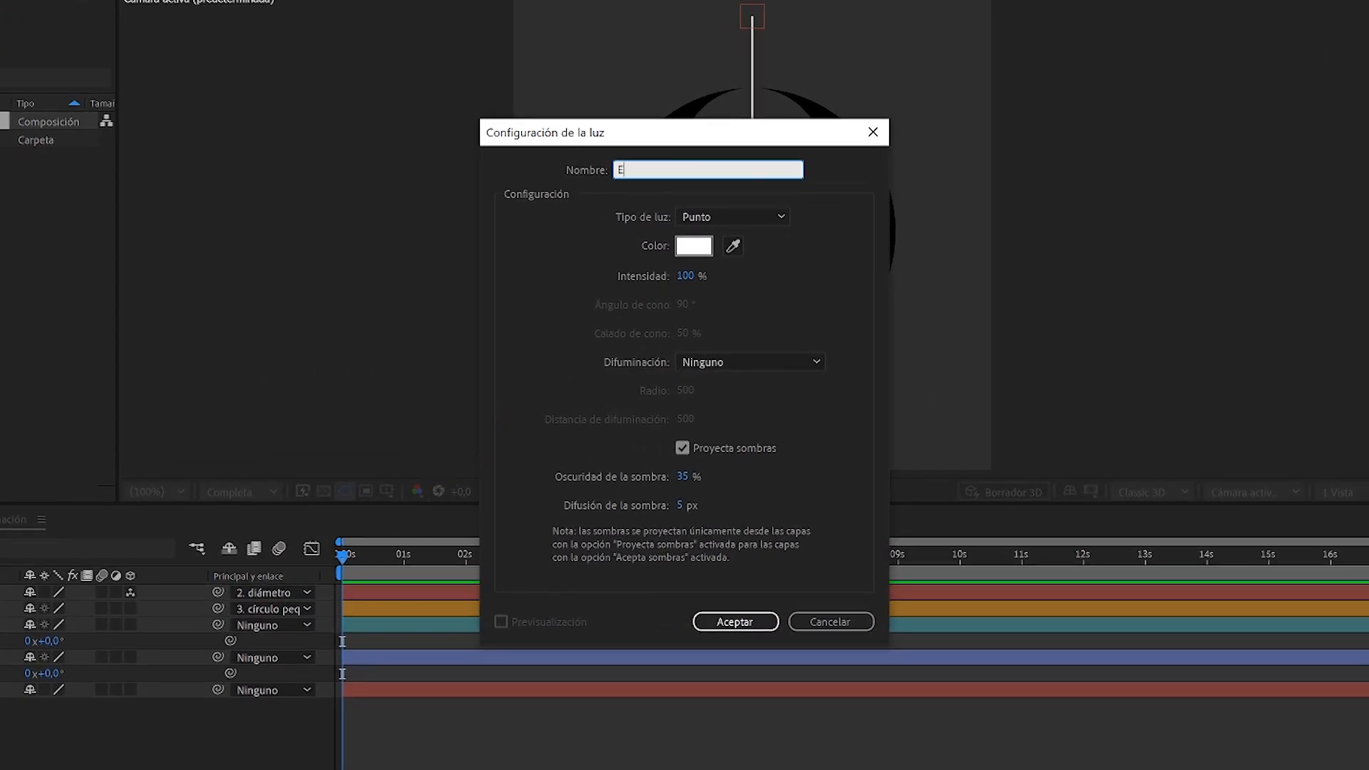
{"action": "left_click", "coordinate": [764, 214]}
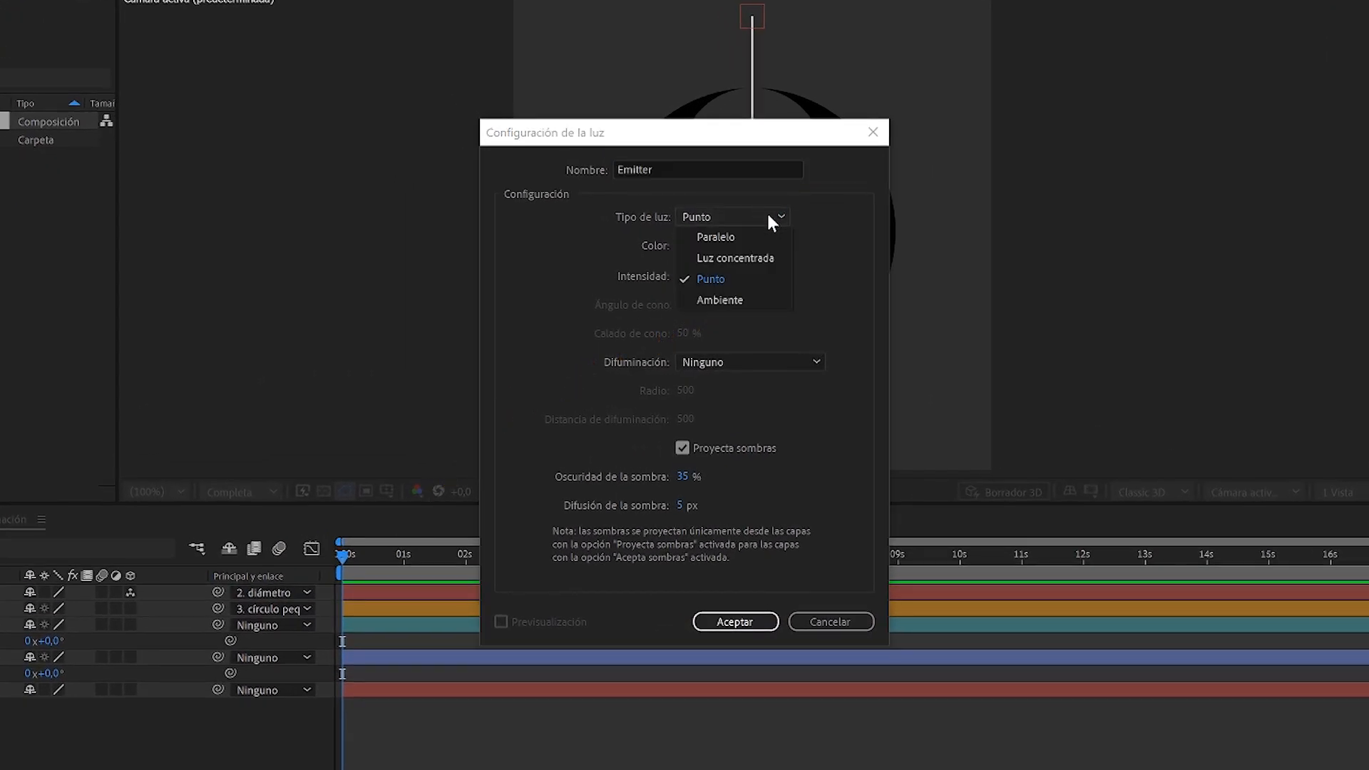
{"action": "left_click", "coordinate": [738, 279]}
{"action": "left_click", "coordinate": [692, 276]}
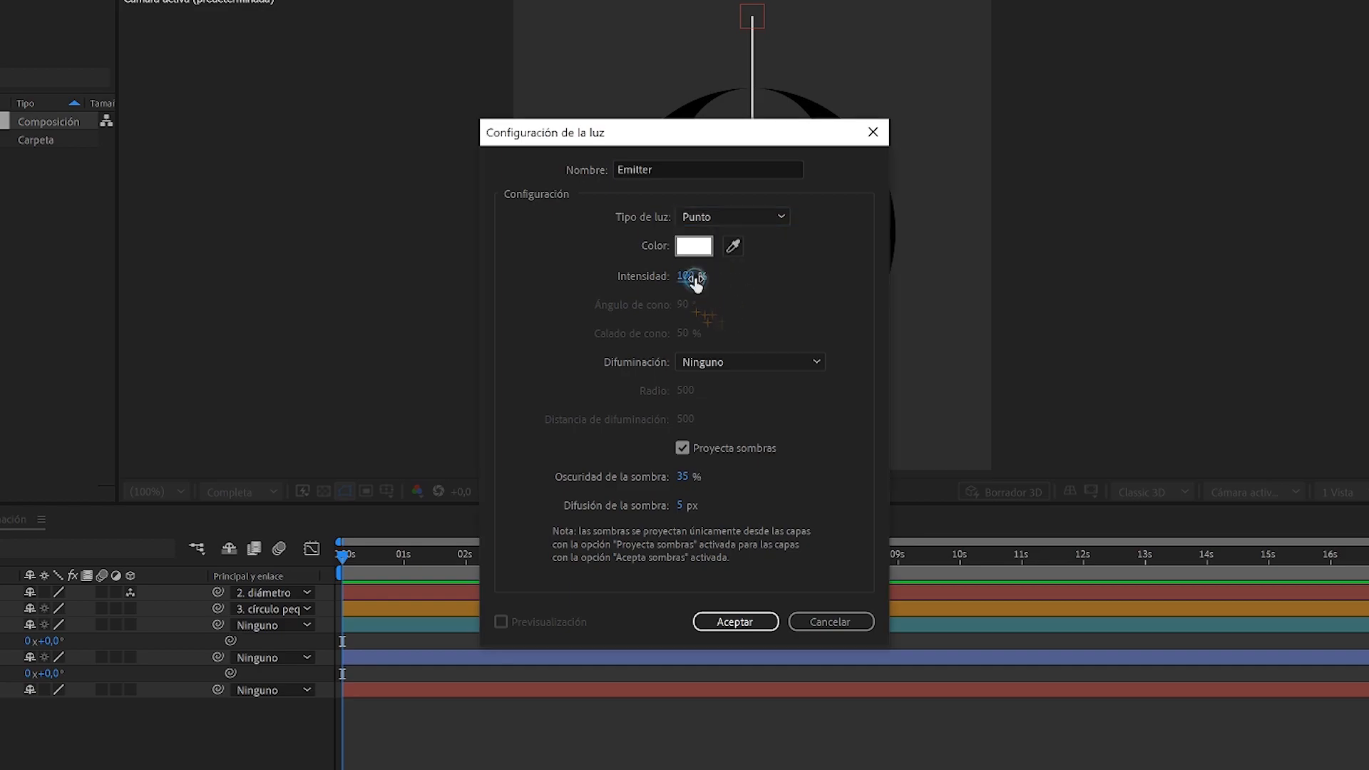
{"action": "left_click", "coordinate": [682, 448]}
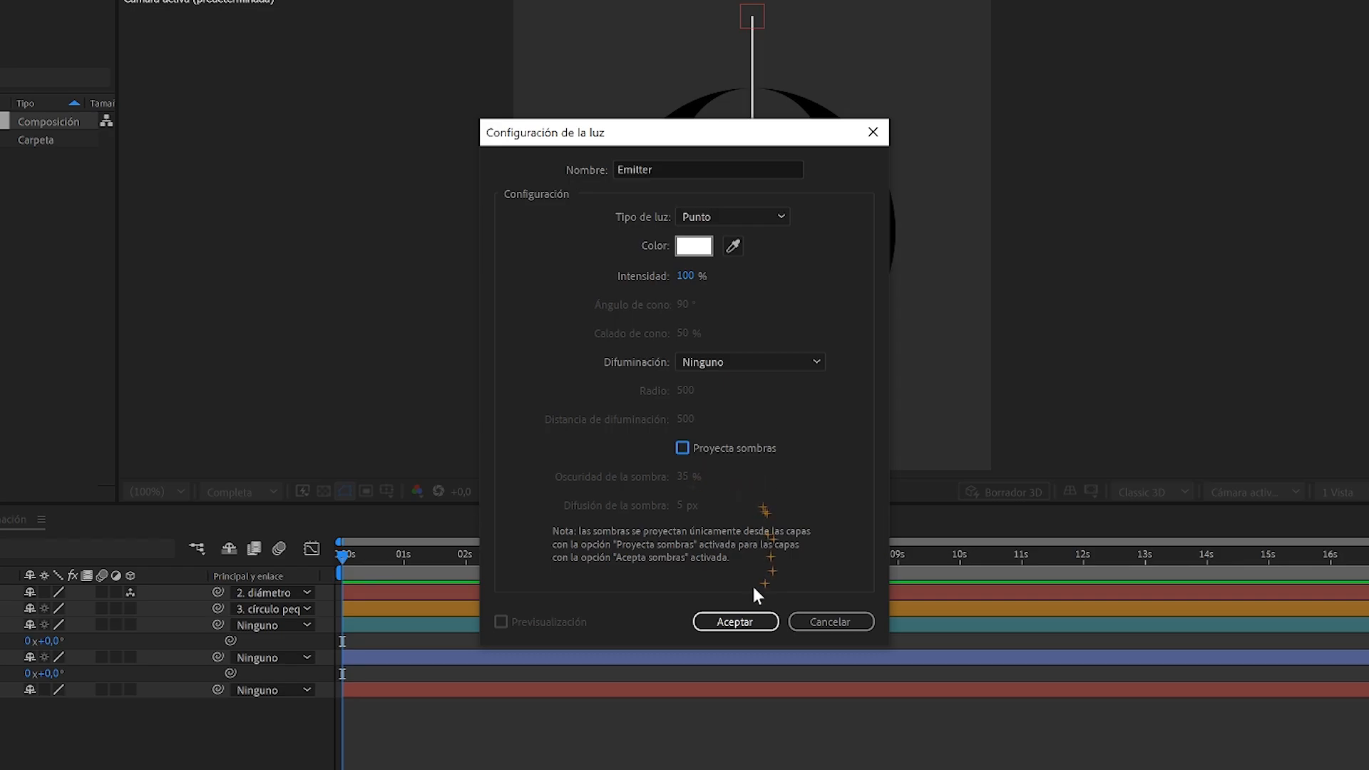
{"action": "left_click", "coordinate": [734, 621]}
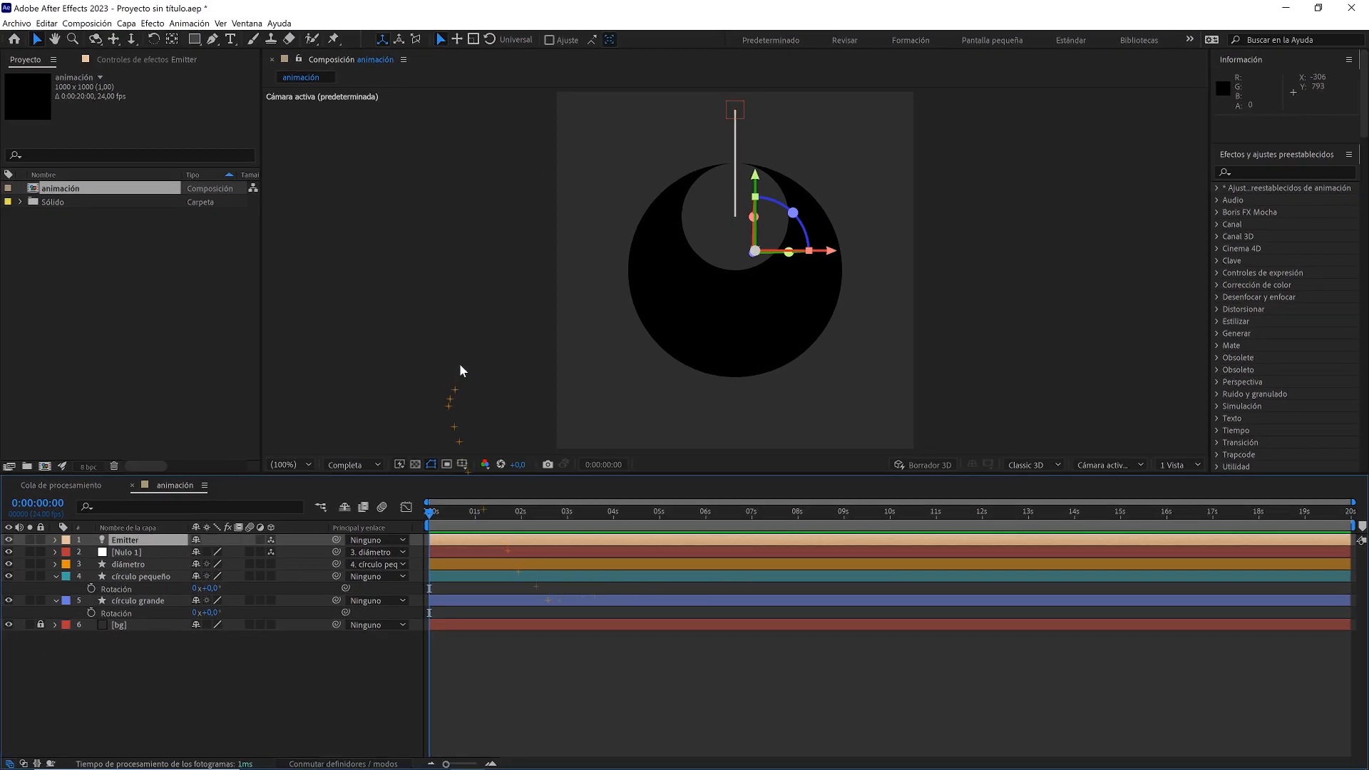
- Move the Emitter light to position 500, 50, 0 at the centre of Nulo 1
{"action": "scroll", "coordinate": [640, 264], "scroll_direction": "up", "scroll_amount": 1}
{"action": "left_click_drag", "start_coordinate": [620, 311], "coordinate": [551, 418]}
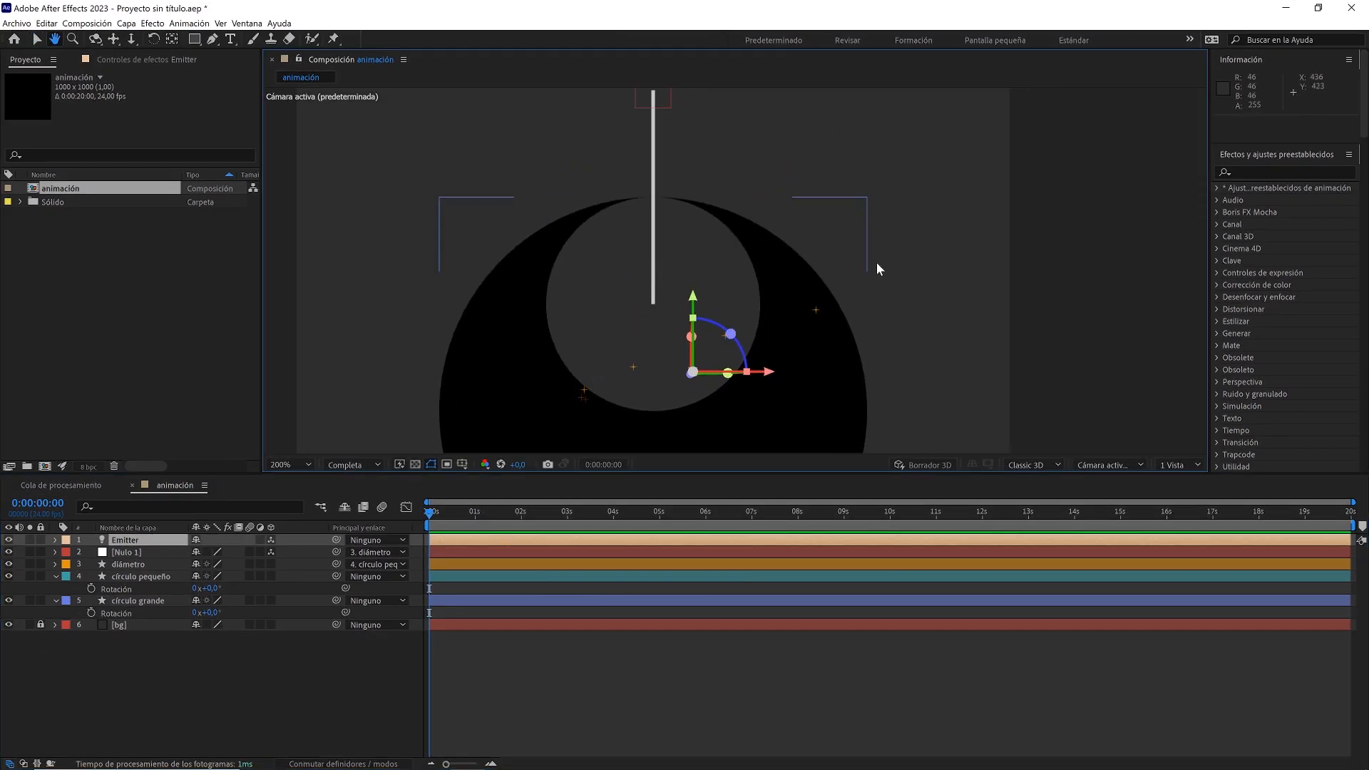
{"action": "left_click", "coordinate": [1039, 218]}
{"action": "left_click_drag", "start_coordinate": [821, 224], "coordinate": [830, 273]}
{"action": "left_click_drag", "start_coordinate": [702, 418], "coordinate": [706, 229]}
{"action": "scroll", "coordinate": [736, 268], "scroll_direction": "up", "scroll_amount": 1}
{"action": "left_click_drag", "start_coordinate": [751, 271], "coordinate": [788, 410]}
{"action": "left_click", "coordinate": [853, 310]}
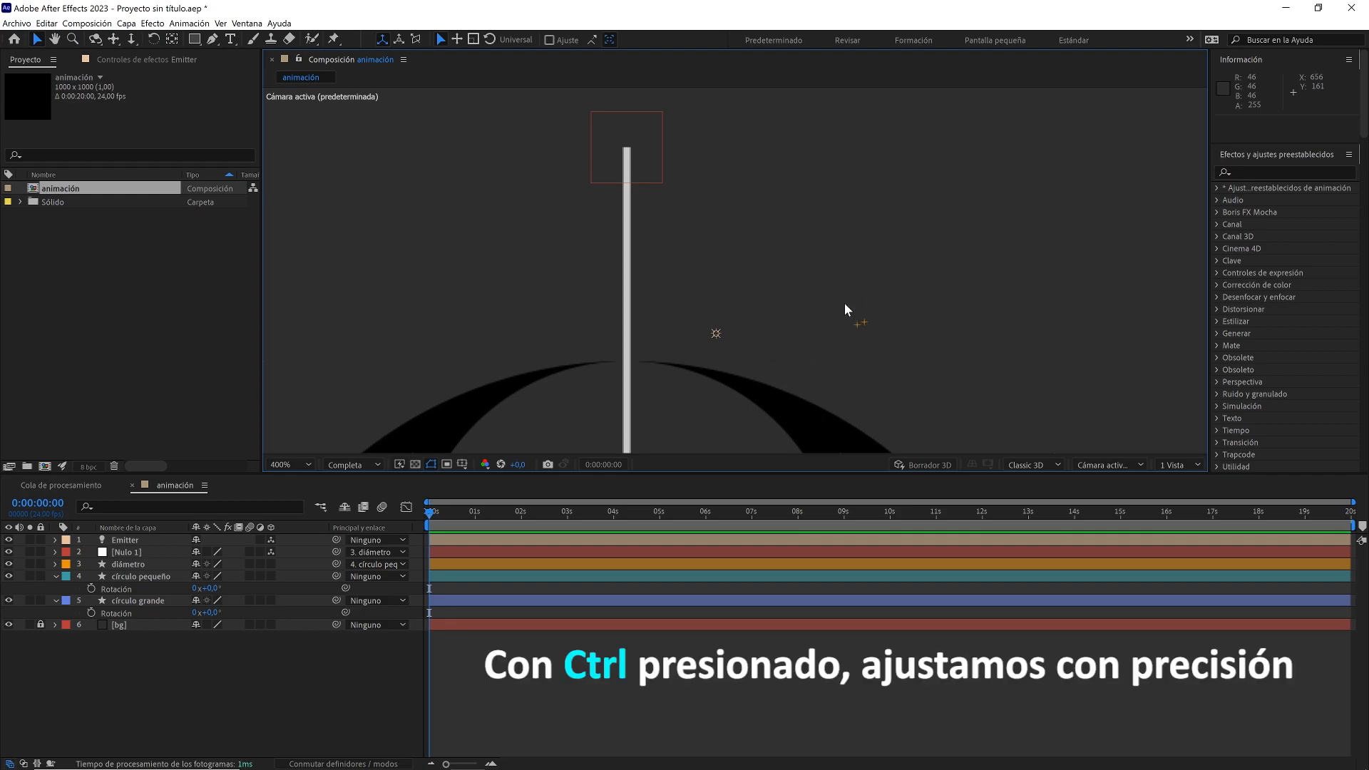
{"action": "left_click_drag", "start_coordinate": [778, 263], "coordinate": [811, 325]}
{"action": "left_click_drag", "start_coordinate": [751, 396], "coordinate": [671, 224]}
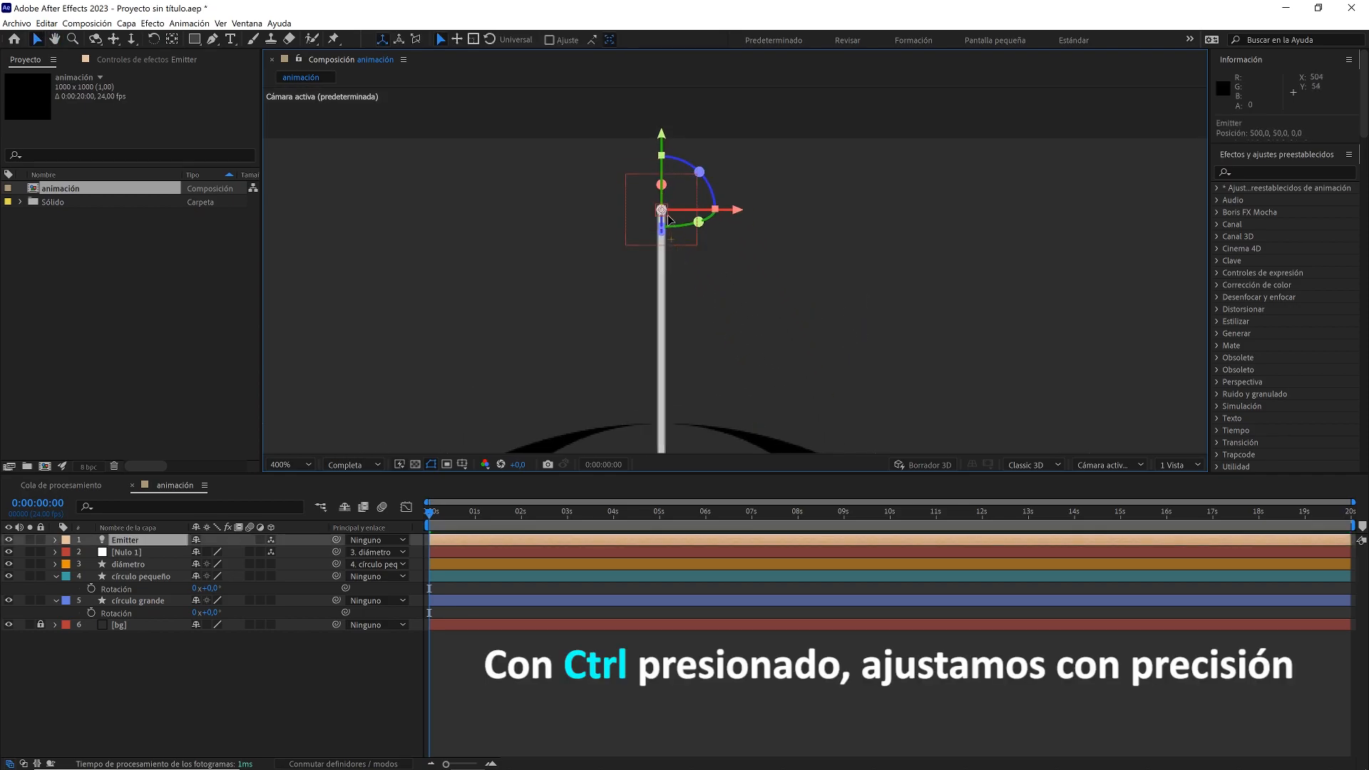
- Parent the Emitter light to Nulo 1
{"action": "key", "text": "comma"}
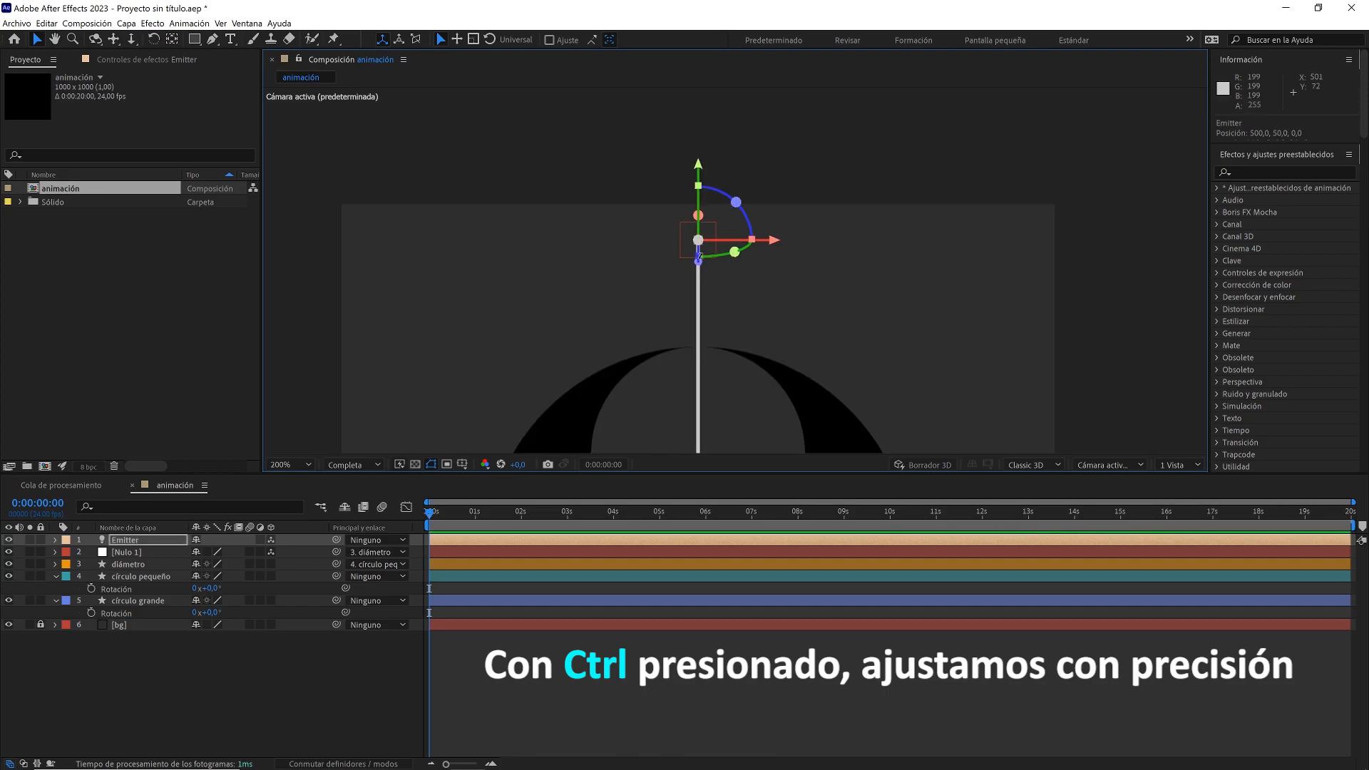
{"action": "key", "text": "comma"}
{"action": "left_click_drag", "start_coordinate": [698, 337], "coordinate": [679, 239]}
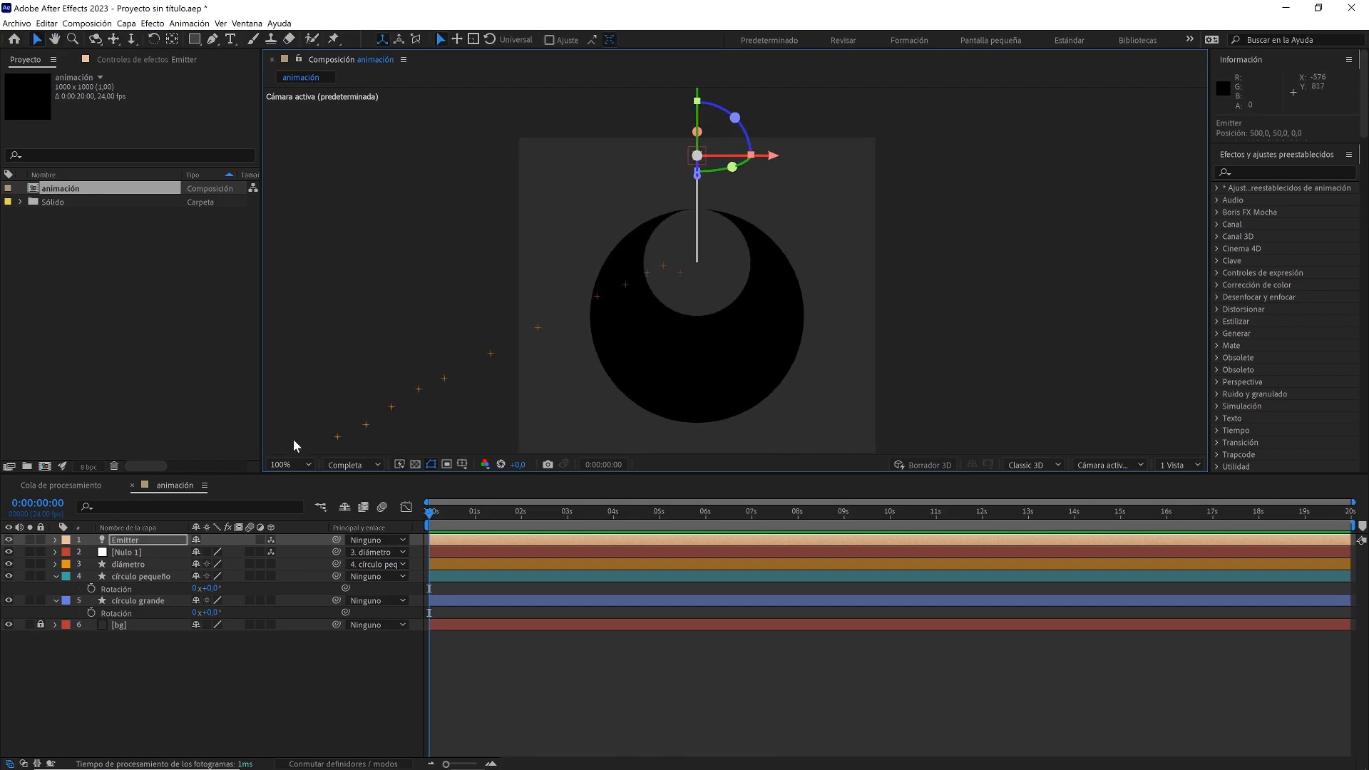
{"action": "left_click", "coordinate": [174, 541]}
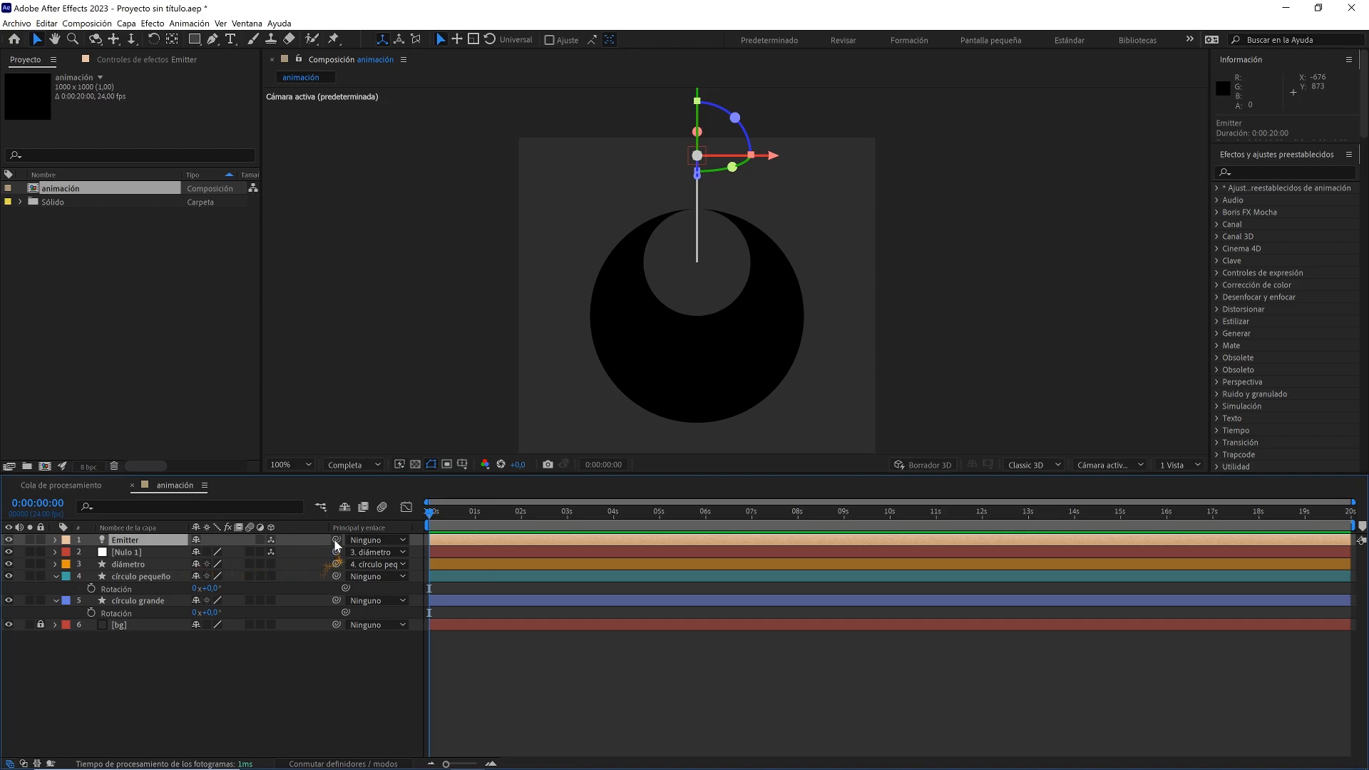
{"action": "left_click_drag", "start_coordinate": [302, 539], "coordinate": [160, 552]}
- Test the rotation of círculo pequeño at about -12° with the Emitter light attached and reset it to 0°
{"action": "left_click", "coordinate": [153, 581]}
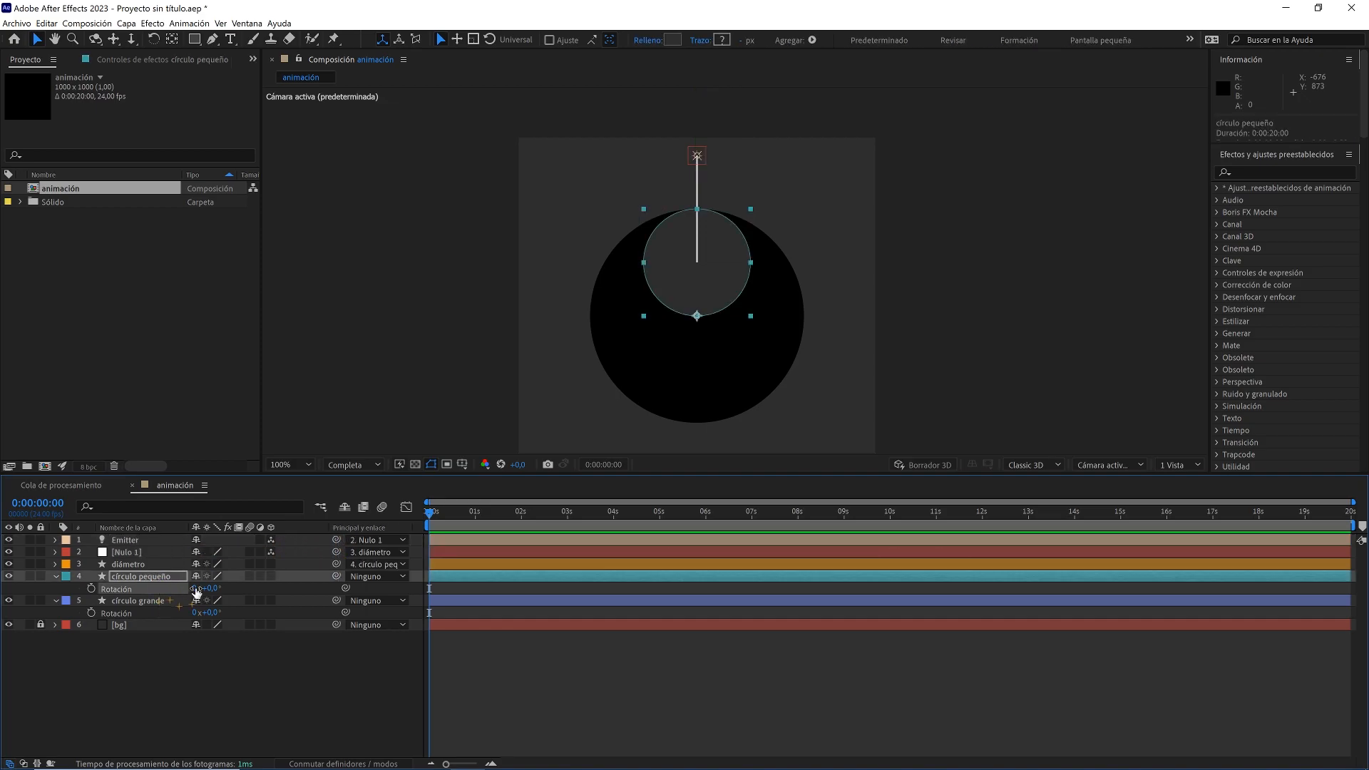
{"action": "mouse_move", "coordinate": [212, 596]}
{"action": "left_mouse_down"}
{"action": "mouse_move", "coordinate": [226, 596]}
{"action": "mouse_move", "coordinate": [180, 598]}
{"action": "mouse_move", "coordinate": [207, 597]}
{"action": "left_mouse_up"}
{"action": "left_click", "coordinate": [151, 541]}
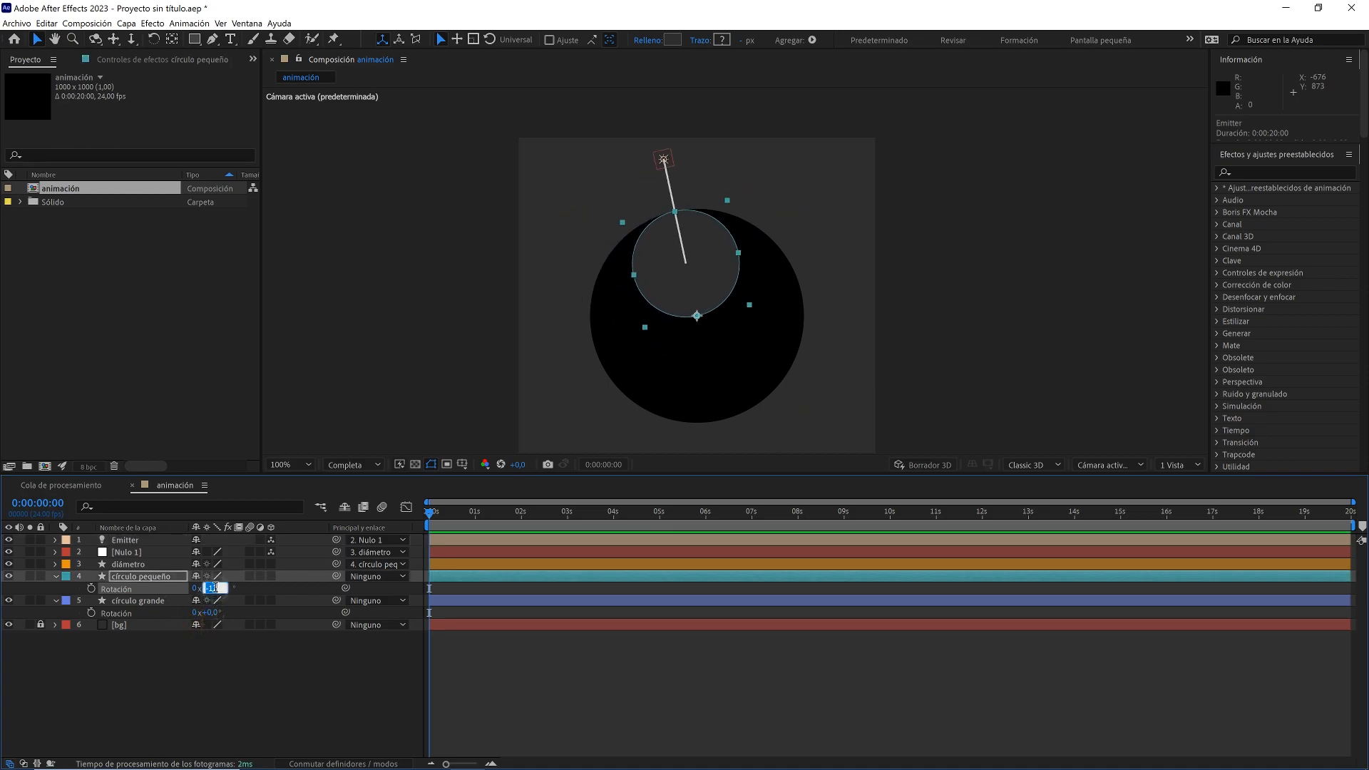
{"action": "type", "text": "0"}
{"action": "key", "text": "Return"}
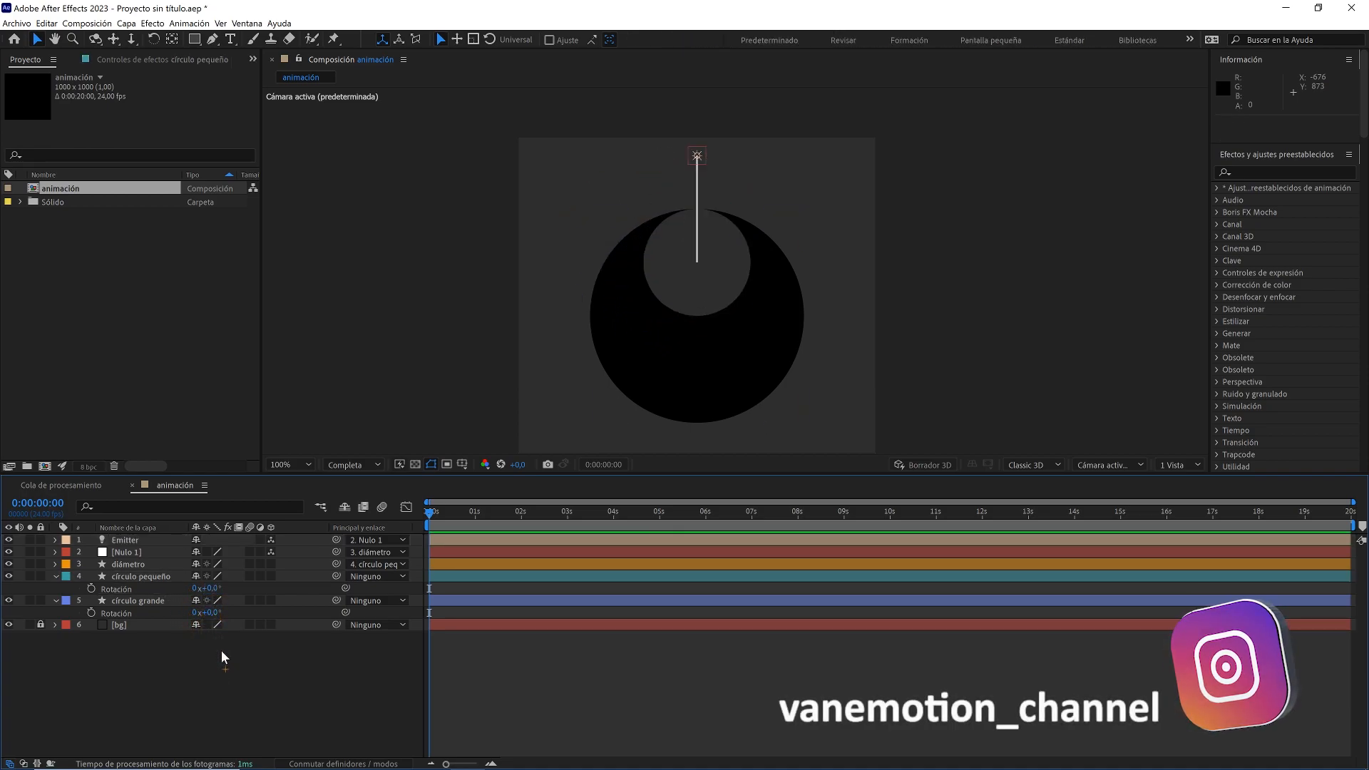
- Collapse the layer properties, create a 1000 x 1000 px solid named partículas, and hide it
{"action": "key", "text": "ctrl+a"}
{"action": "left_click", "coordinate": [55, 576]}
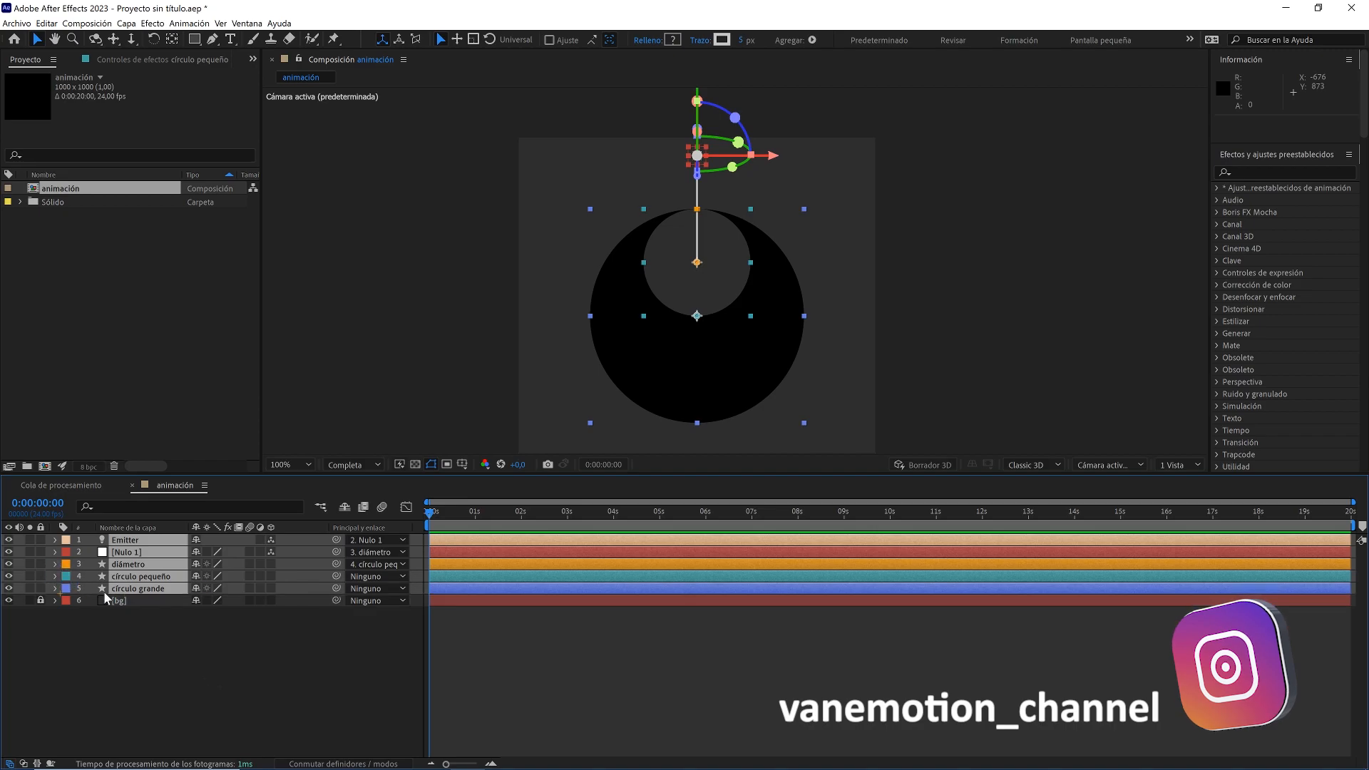
{"action": "left_click", "coordinate": [160, 628]}
{"action": "right_click", "coordinate": [159, 628]}
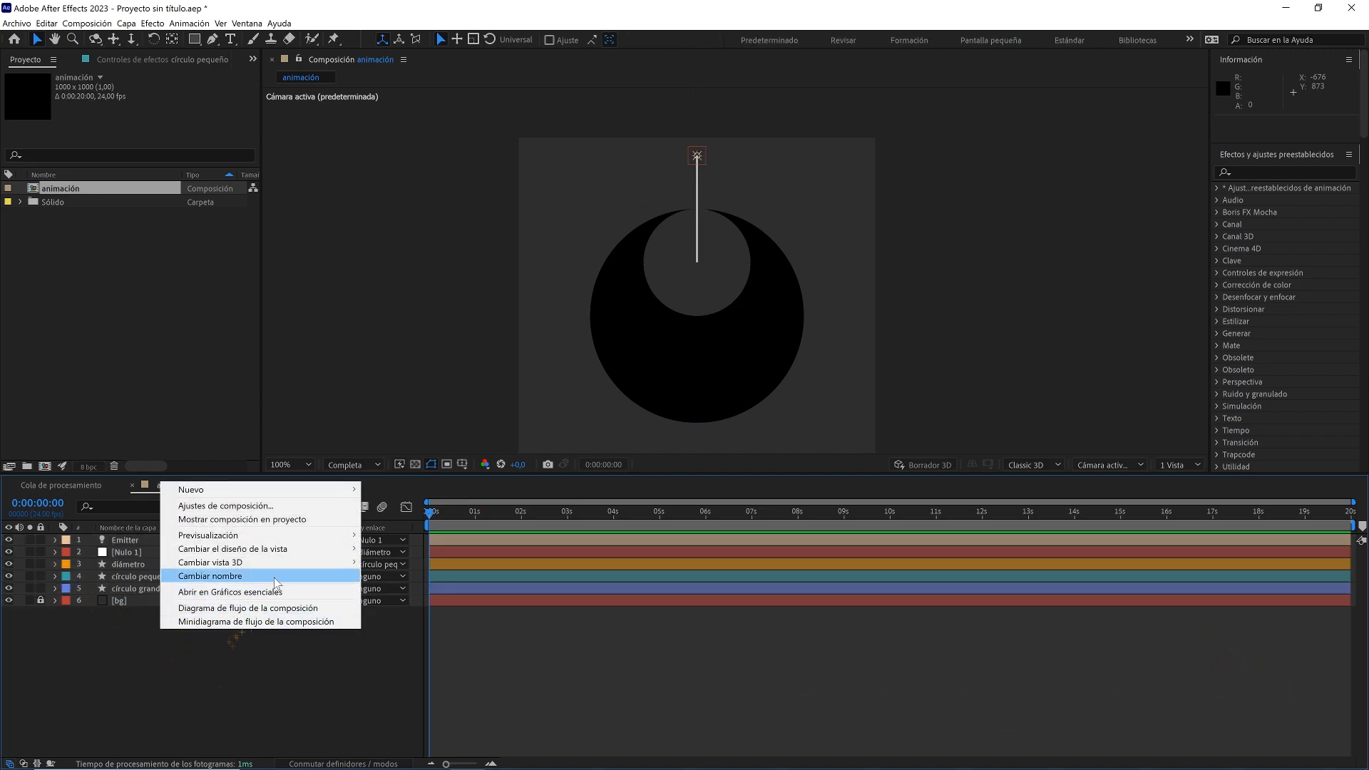
{"action": "mouse_move", "coordinate": [335, 489]}
{"action": "left_click", "coordinate": [409, 516]}
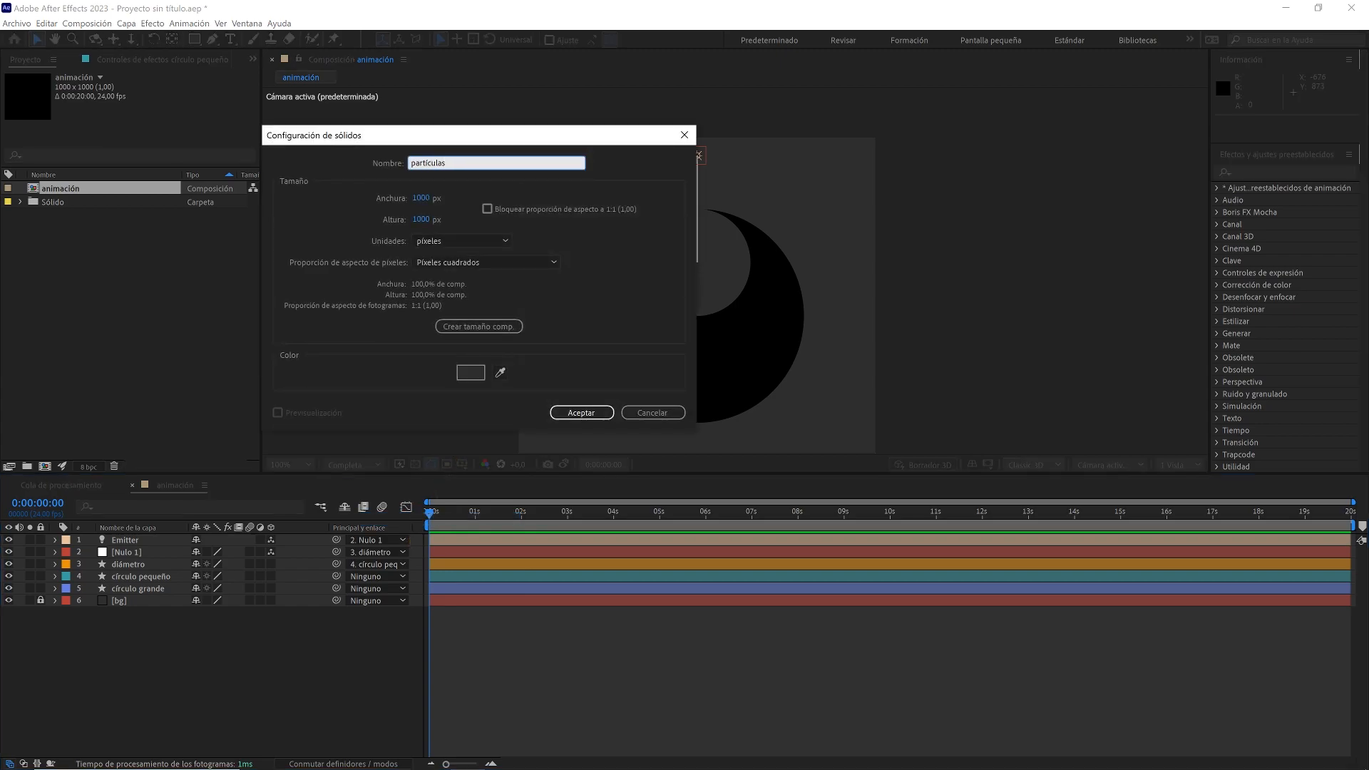
{"action": "type", "text": "partículas"}
{"action": "left_click", "coordinate": [599, 415]}
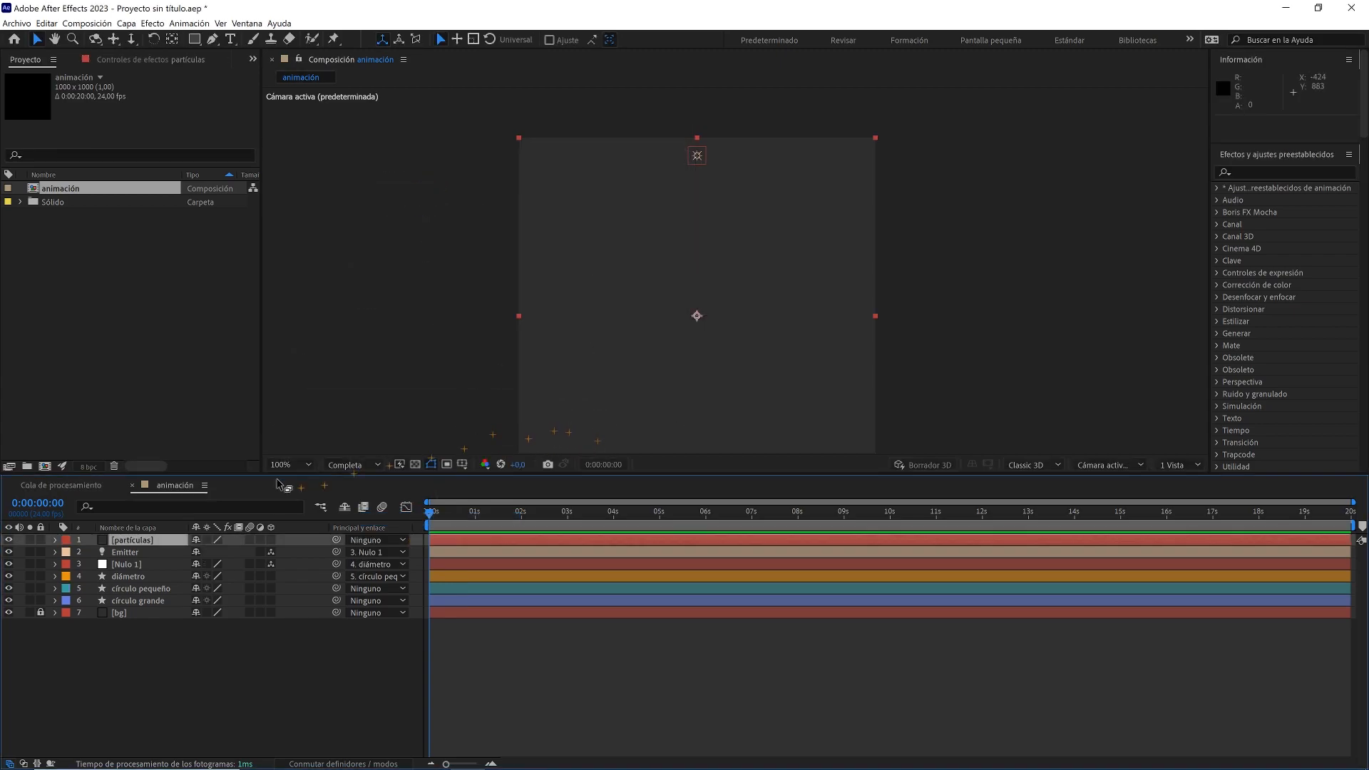
{"action": "left_click", "coordinate": [9, 541]}
- Keyframe the rotation of círculo pequeño from 0 at 0:00:00:00 to 3 full turns at 0:00:04:12
{"action": "left_click", "coordinate": [132, 589]}
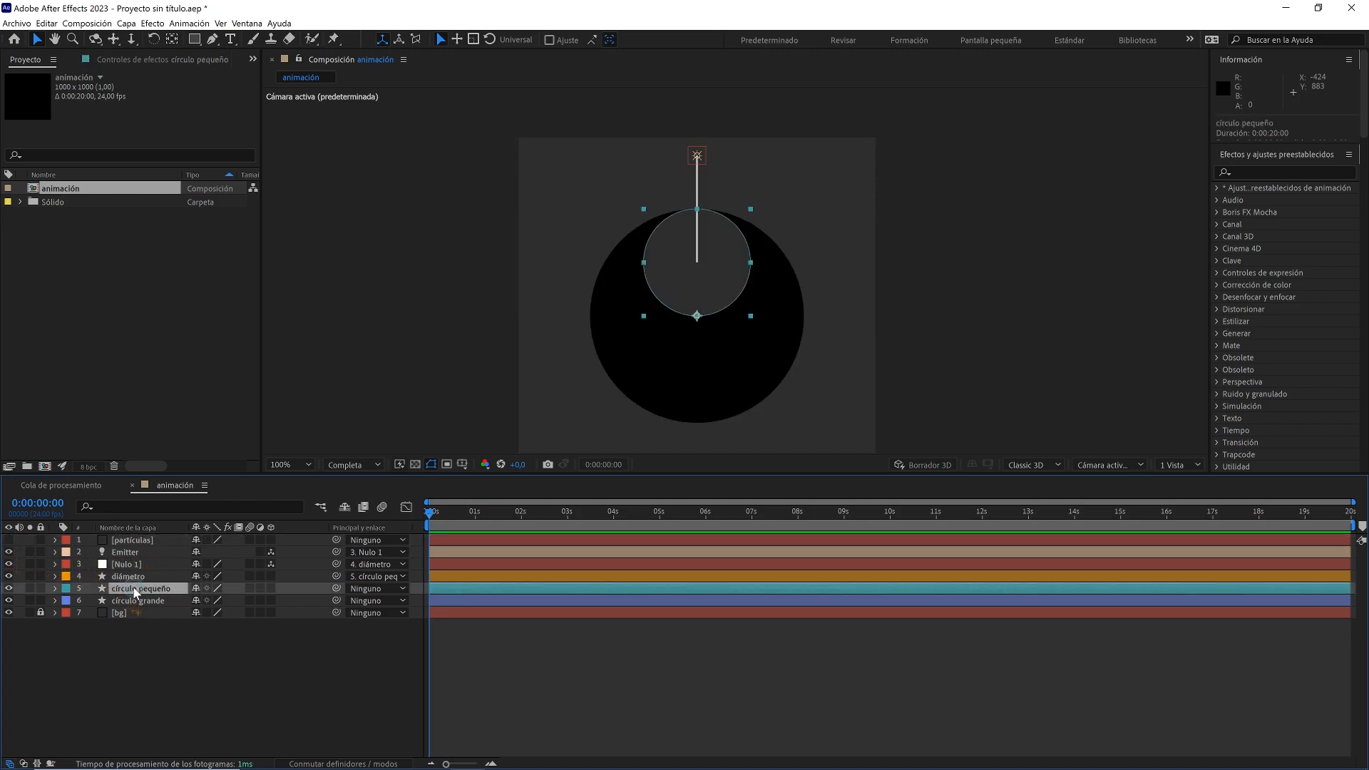
{"action": "key", "text": "r"}
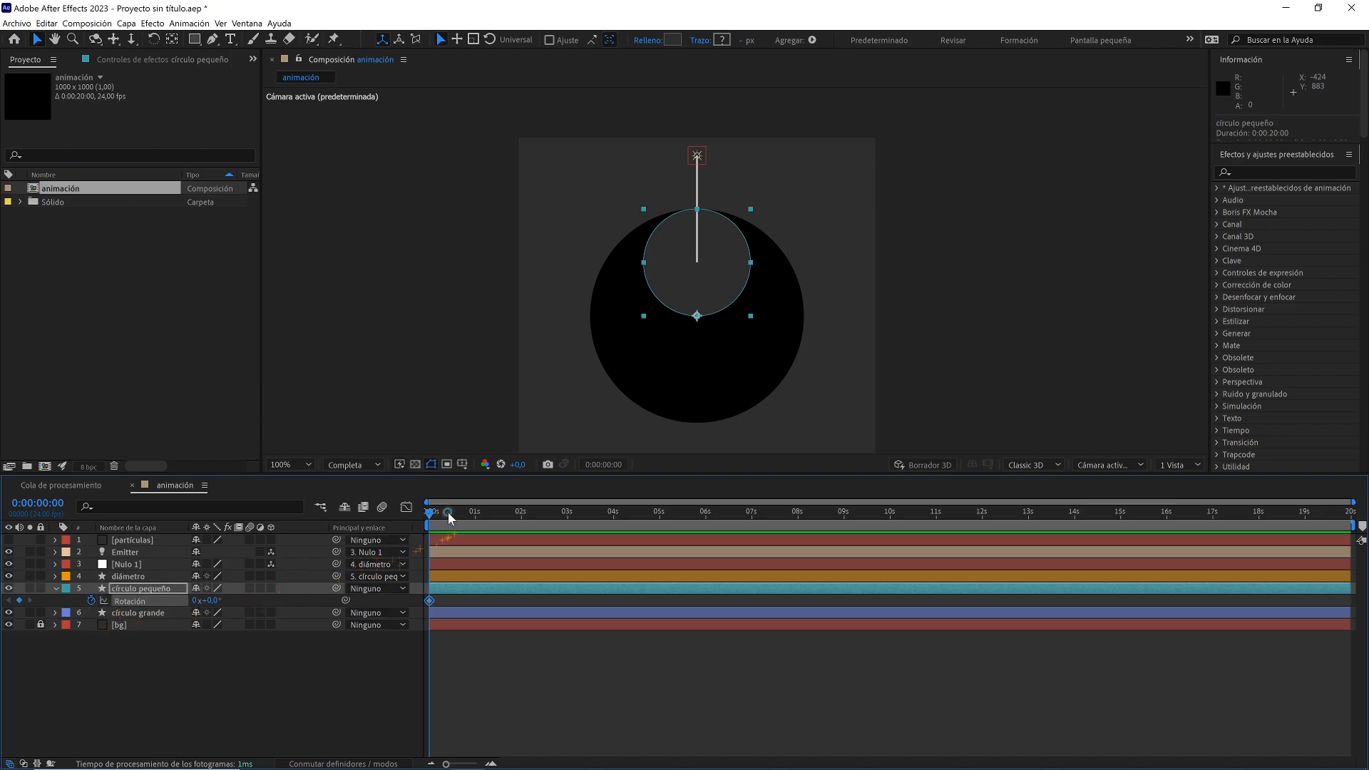
{"action": "left_click_drag", "start_coordinate": [726, 524], "coordinate": [637, 528]}
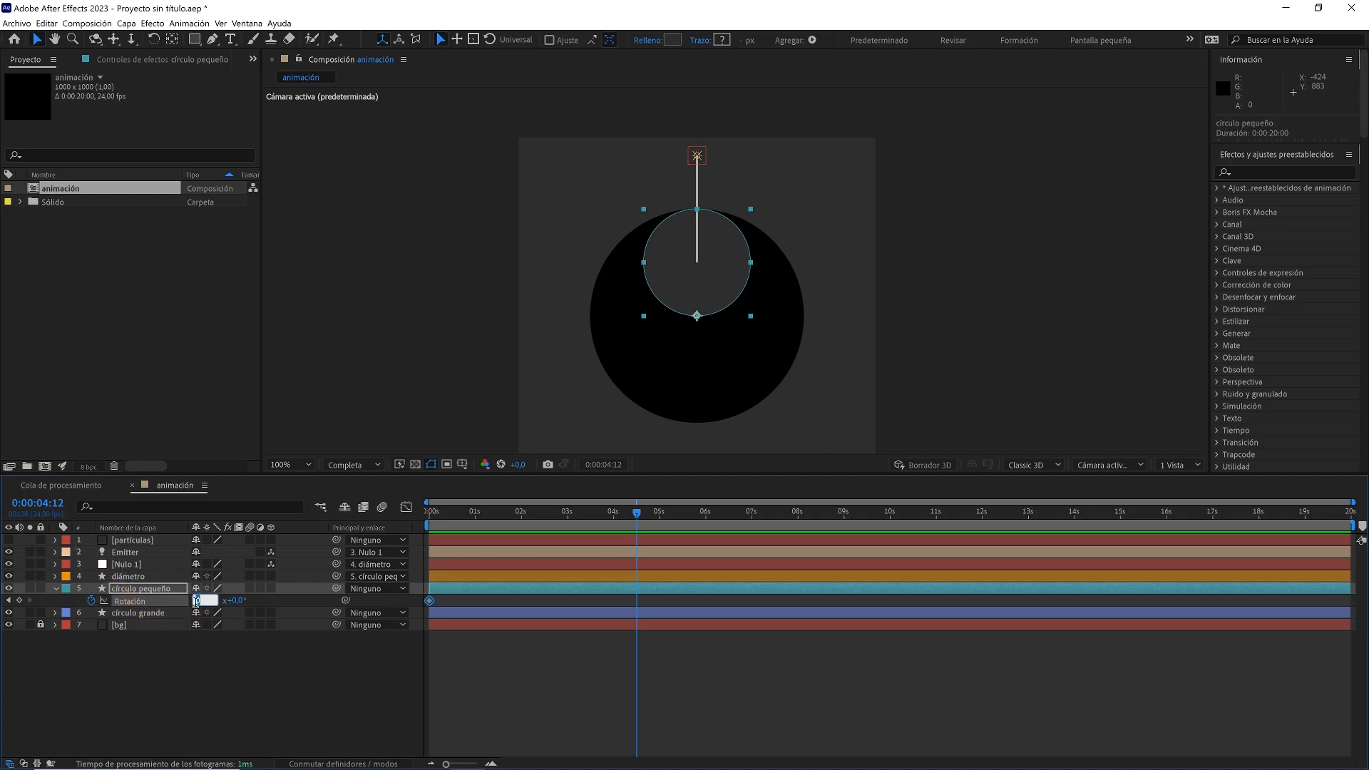
{"action": "left_click", "coordinate": [215, 661]}
{"action": "left_click_drag", "start_coordinate": [544, 514], "coordinate": [418, 518]}
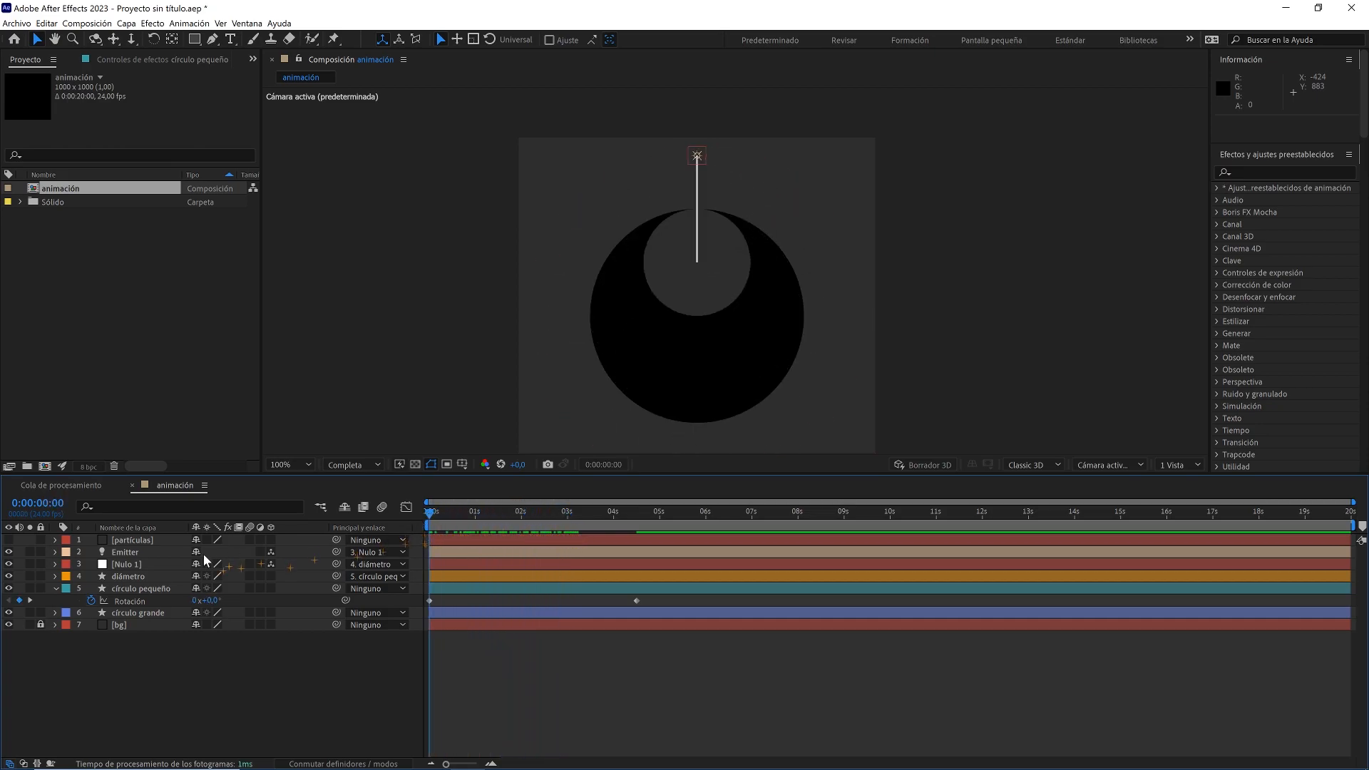
- Keyframe the rotation of diámetro from 0 at 0:00:00:00 to -4 turns at 0:00:04:12 and preview the combined motion
{"action": "left_click", "coordinate": [128, 578]}
{"action": "key", "text": "r"}
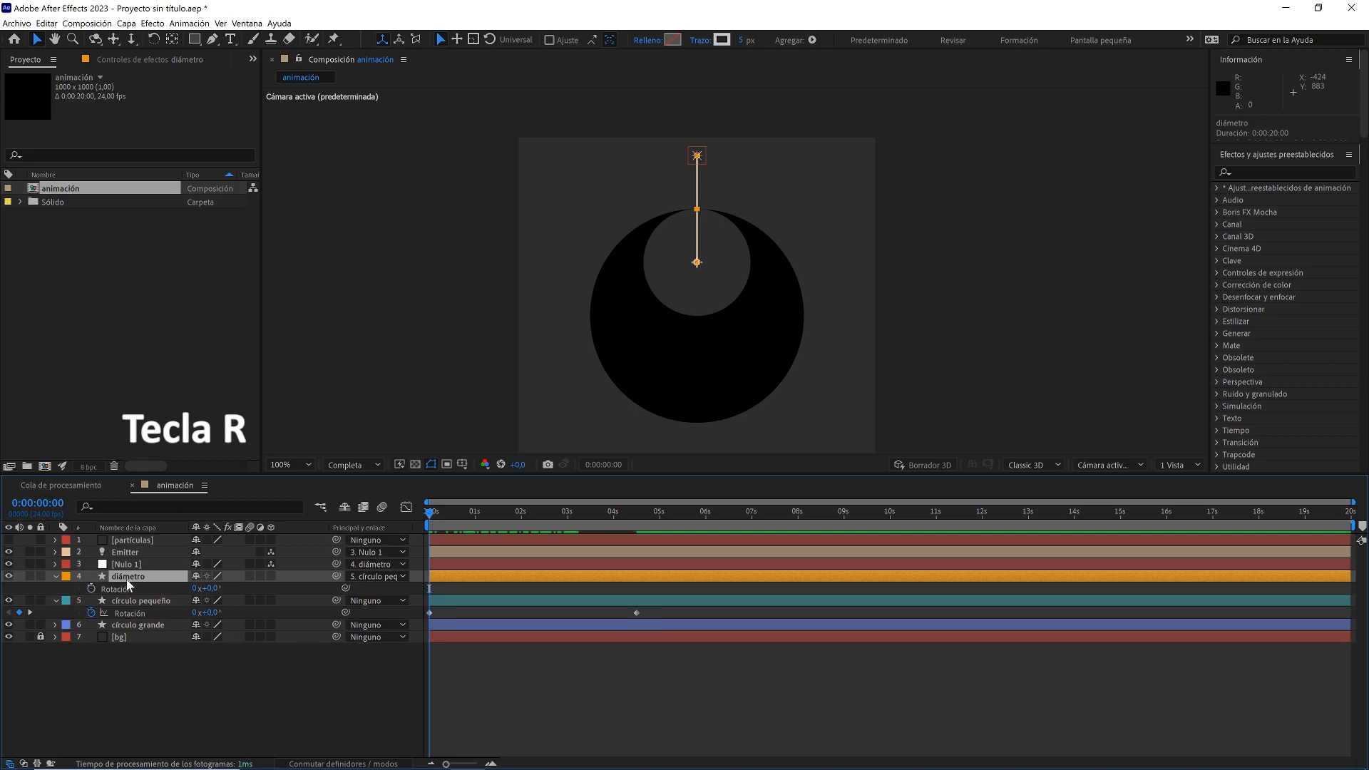
{"action": "left_click_drag", "start_coordinate": [441, 510], "coordinate": [623, 527]}
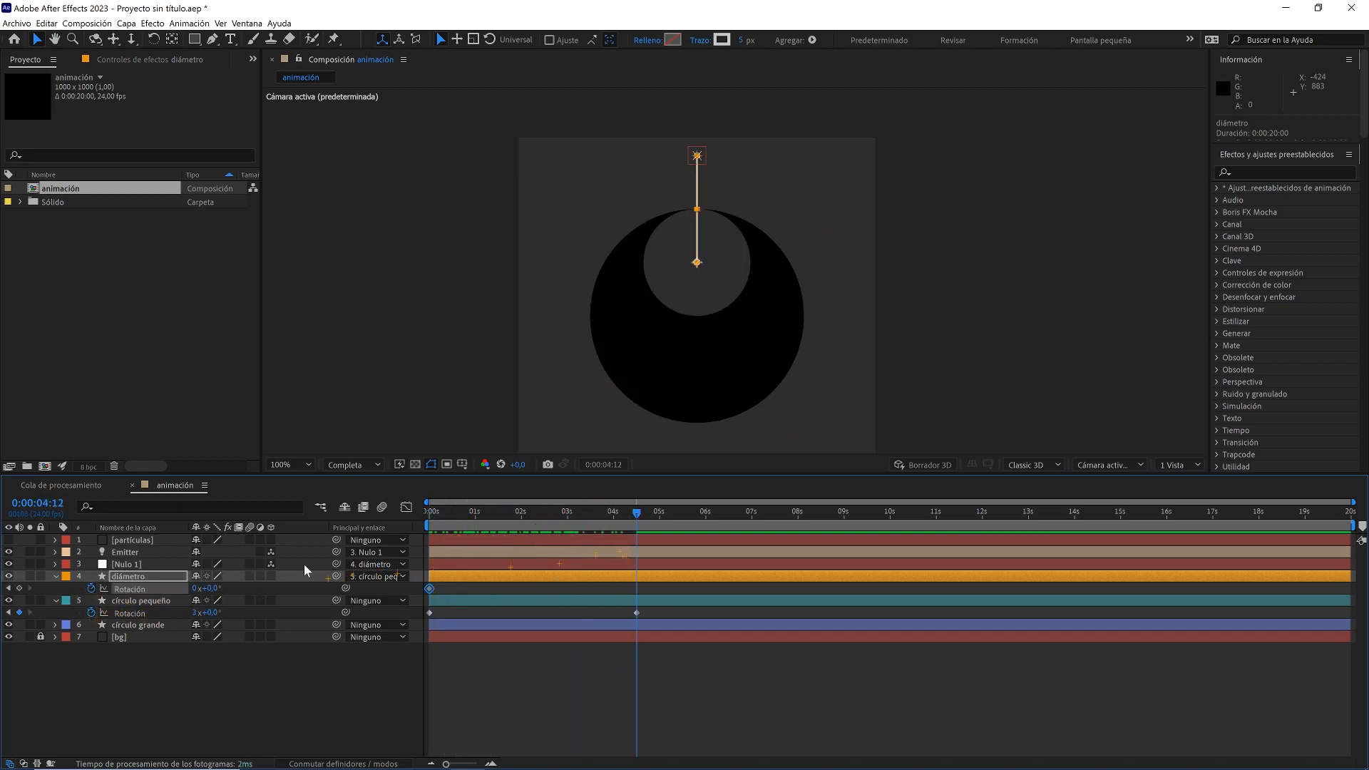
{"action": "type", "text": "-4"}
{"action": "key", "text": "Return"}
{"action": "left_click_drag", "start_coordinate": [480, 530], "coordinate": [414, 512]}
{"action": "key", "text": "space"}
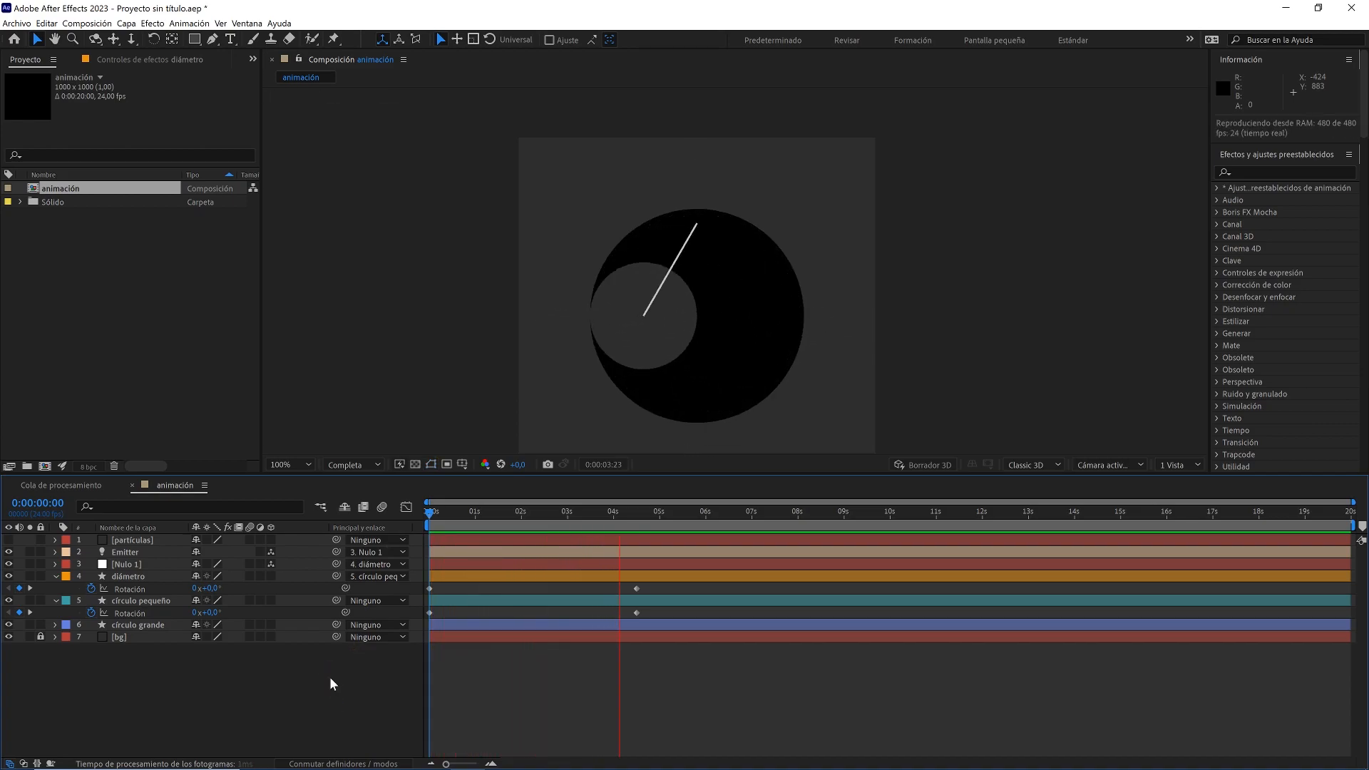
{"action": "key", "text": "space"}
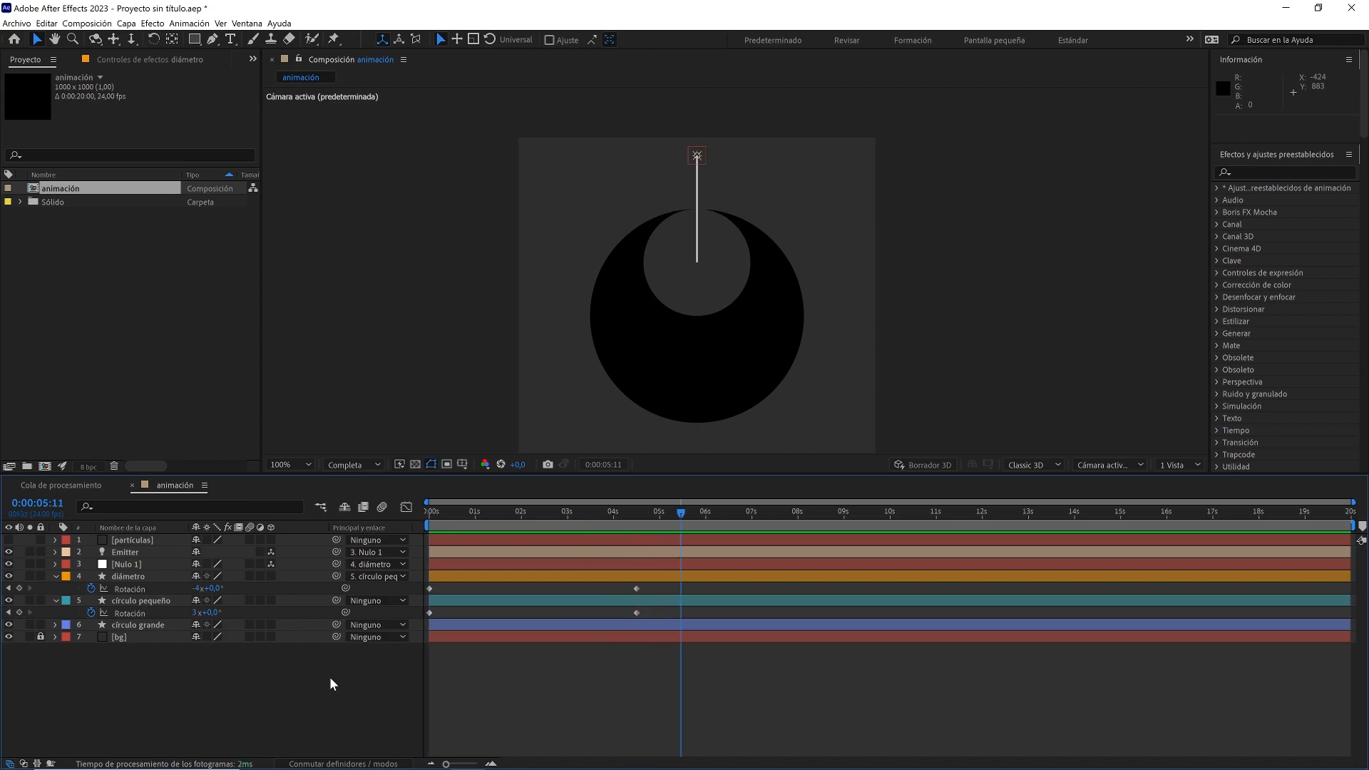
- Add the expression loopOut() to the rotation of círculo pequeño
{"action": "left_click", "coordinate": [103, 624]}
{"action": "left_click", "coordinate": [92, 614], "text": "alt"}
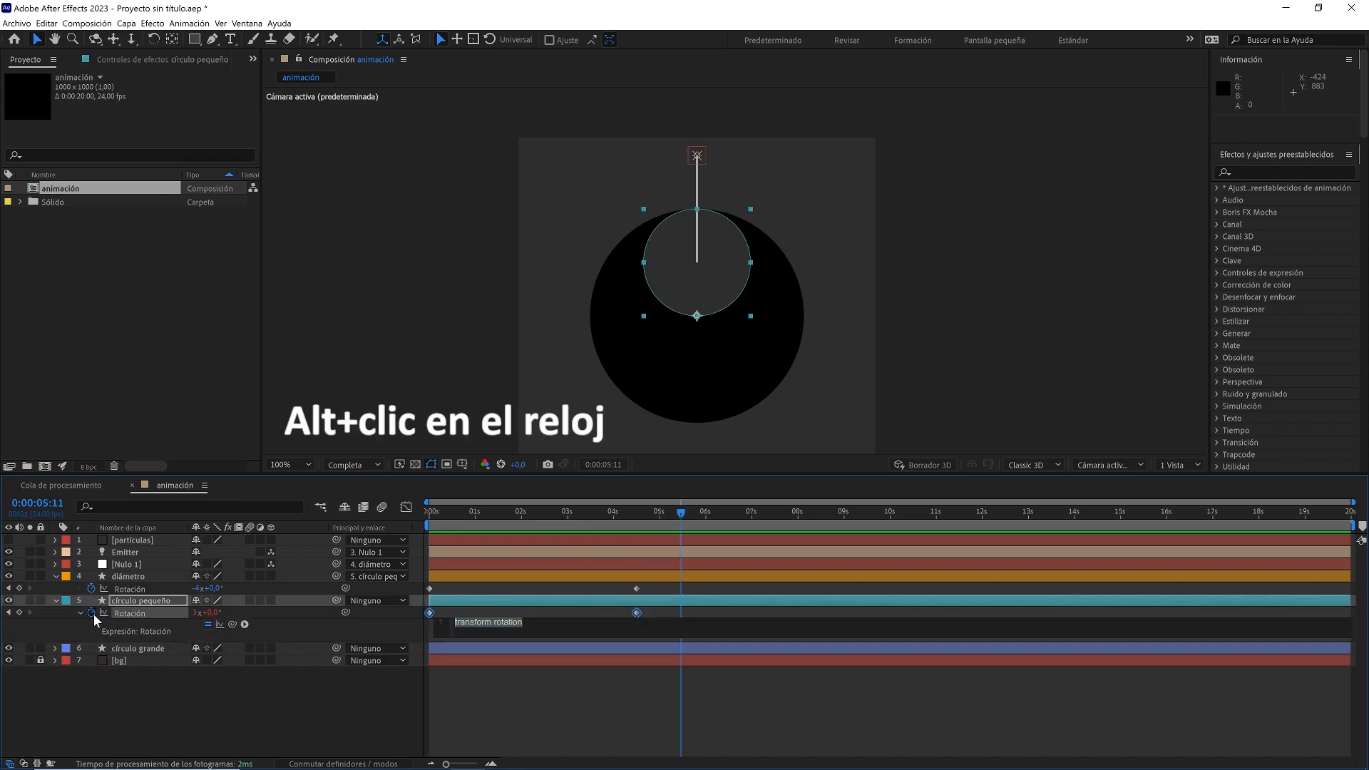
{"action": "type", "text": "loopOut()"}
{"action": "left_click", "coordinate": [135, 687]}
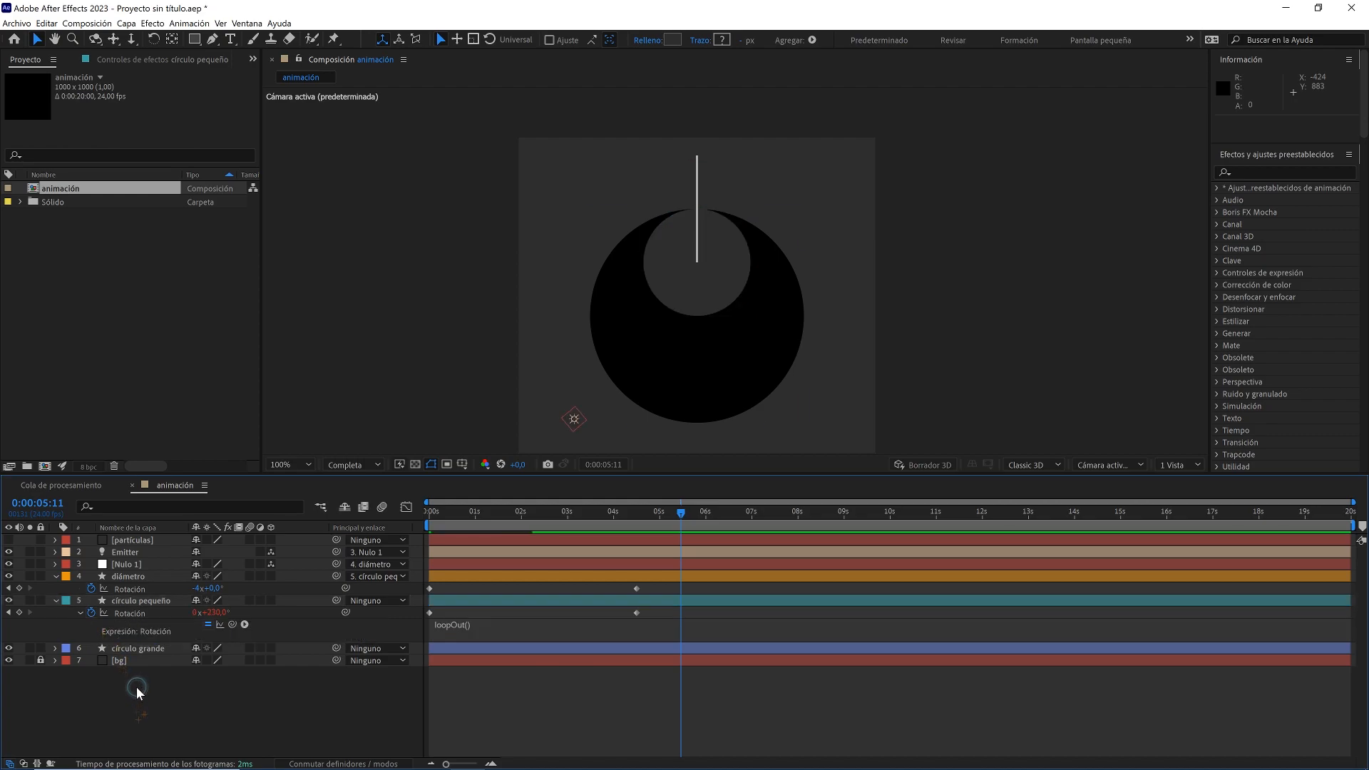
- Copy only the rotation expression of círculo pequeño and paste it onto the rotation of diámetro
{"action": "right_click", "coordinate": [140, 613]}
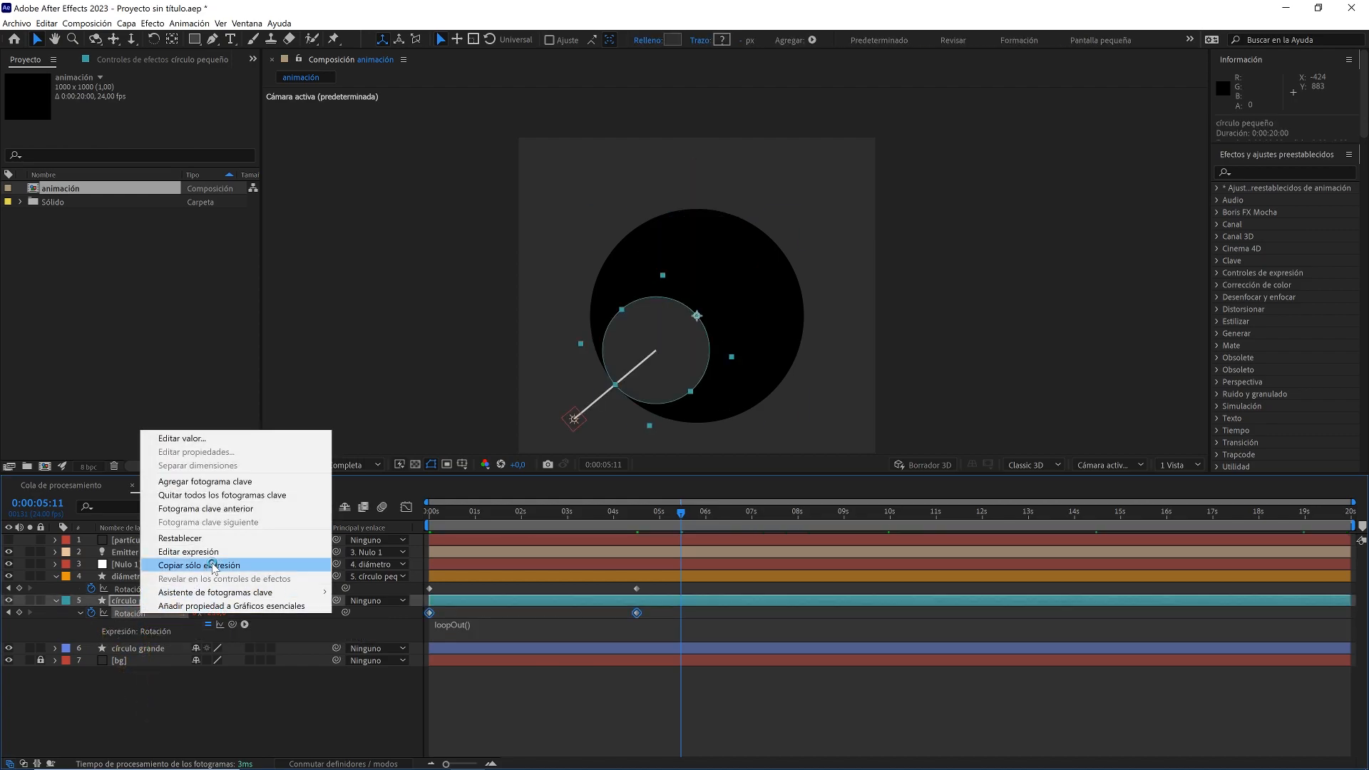
{"action": "left_click", "coordinate": [214, 566]}
{"action": "left_click", "coordinate": [137, 589]}
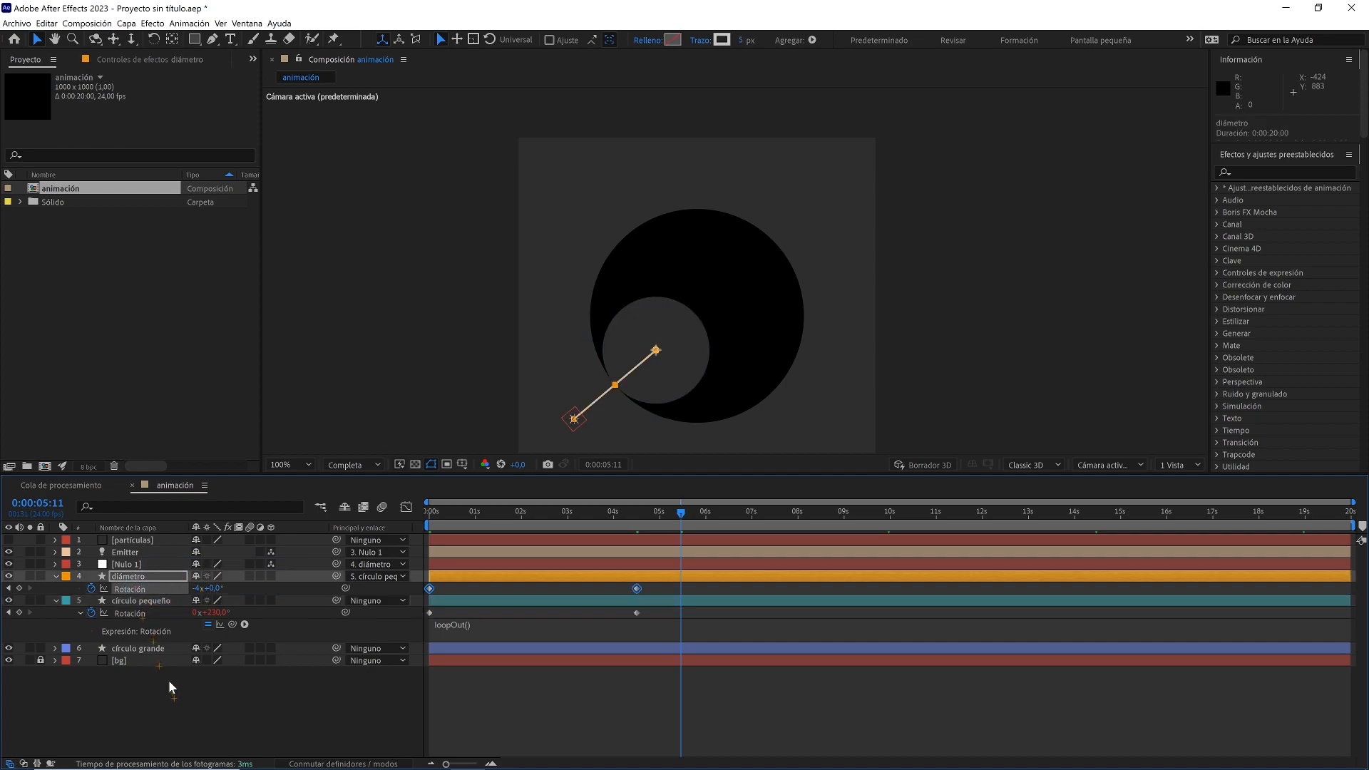
{"action": "key", "text": "ctrl+v"}
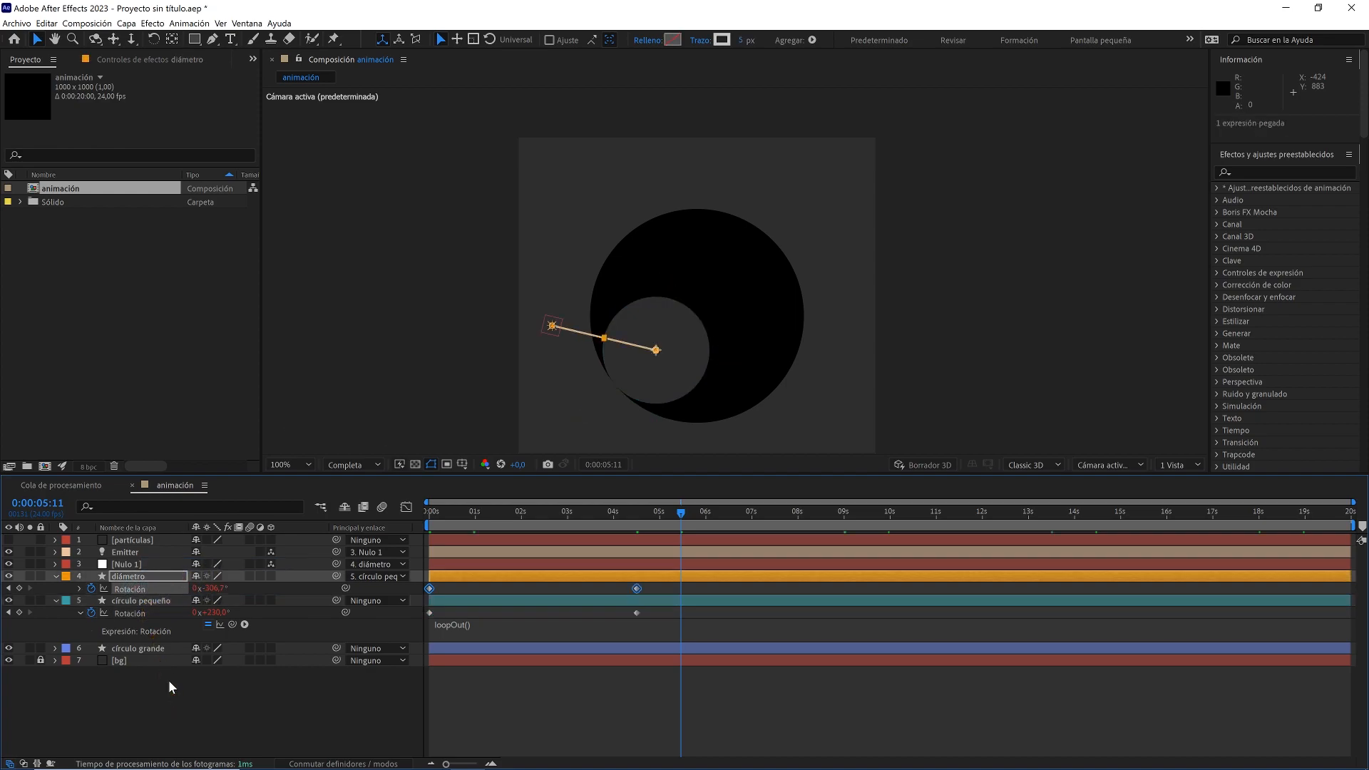
- Fit the composition in the viewer, preview the looping rotation from the start, and return to 0:00:00:00
{"action": "left_click_drag", "start_coordinate": [439, 522], "coordinate": [361, 623]}
{"action": "left_click", "coordinate": [290, 464]}
{"action": "left_click", "coordinate": [302, 474]}
{"action": "left_click", "coordinate": [321, 679]}
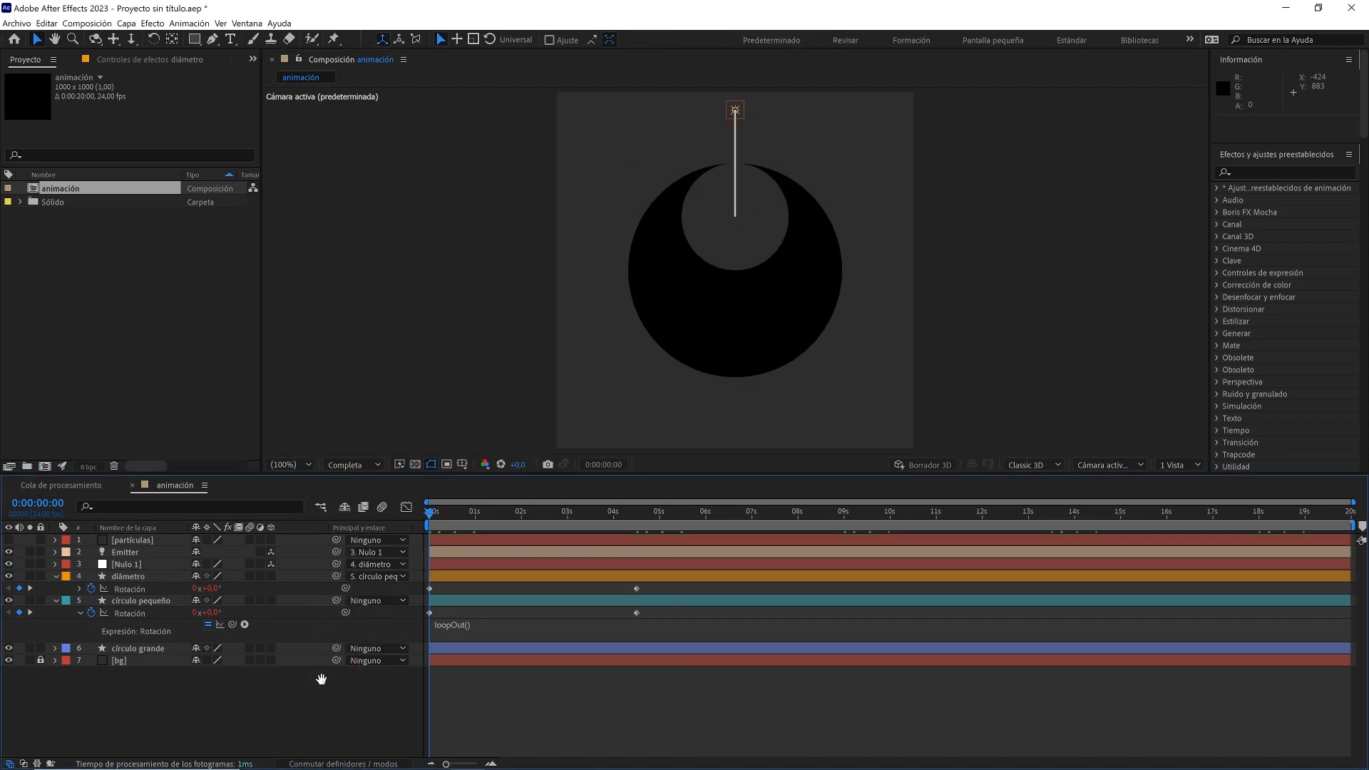
{"action": "key", "text": "space"}
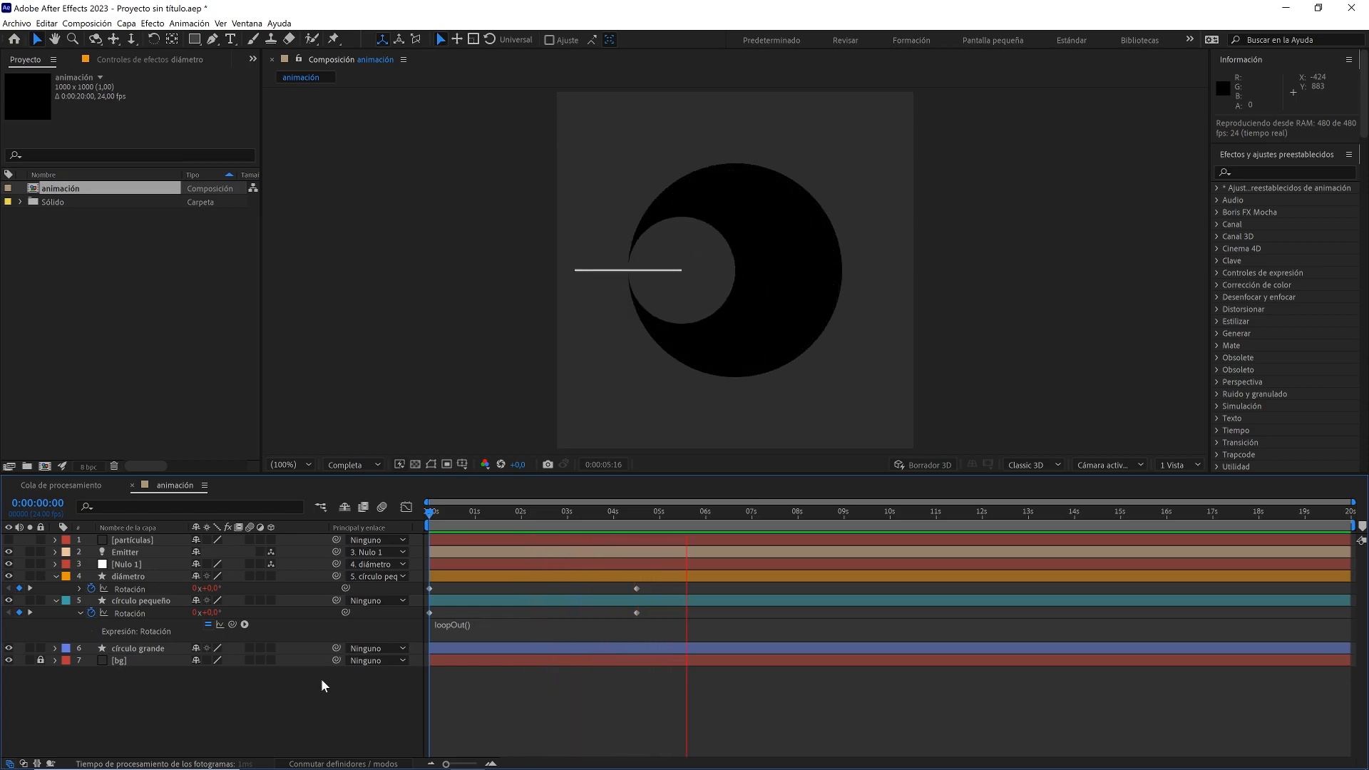
{"action": "left_click", "coordinate": [547, 509]}
{"action": "left_click_drag", "start_coordinate": [545, 507], "coordinate": [407, 507]}
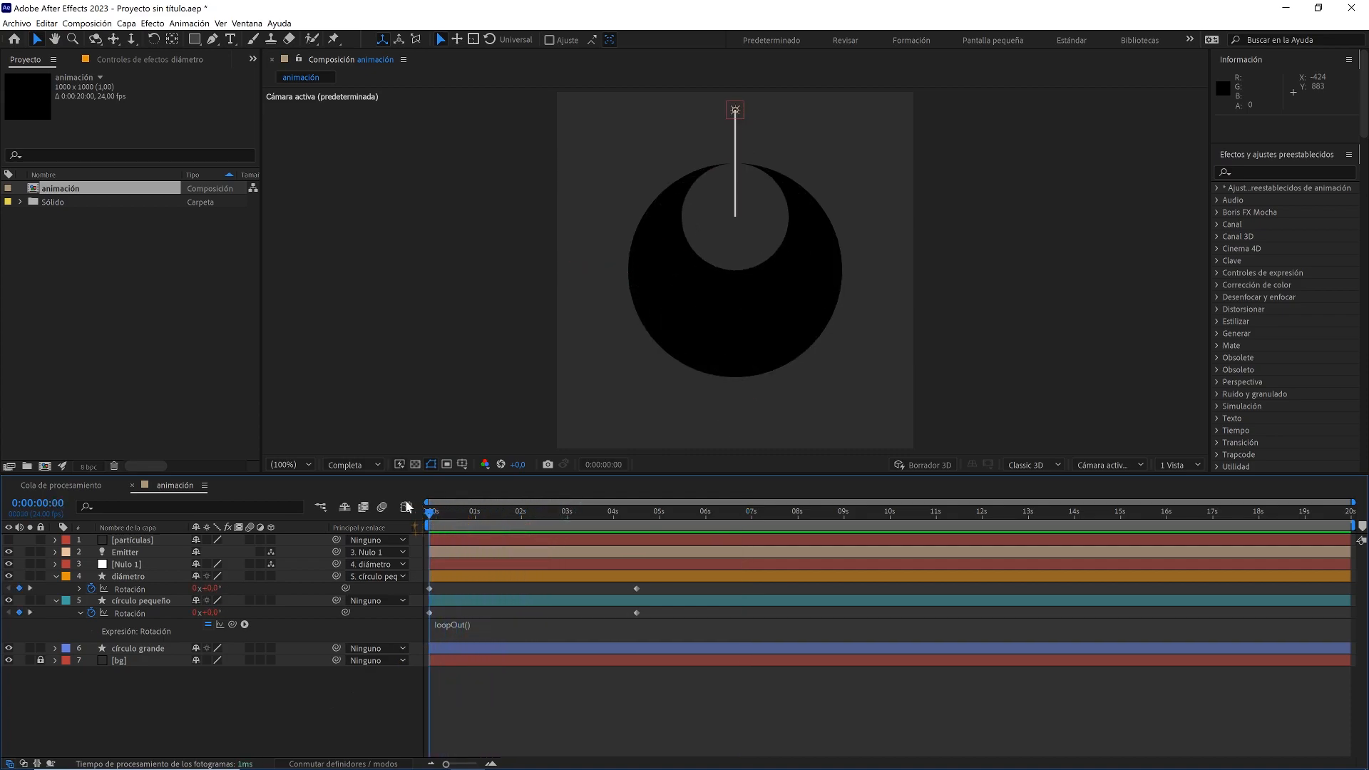
- Make the partículas layer visible again and apply the Trapcode Particular effect to it
{"action": "left_click", "coordinate": [142, 541]}
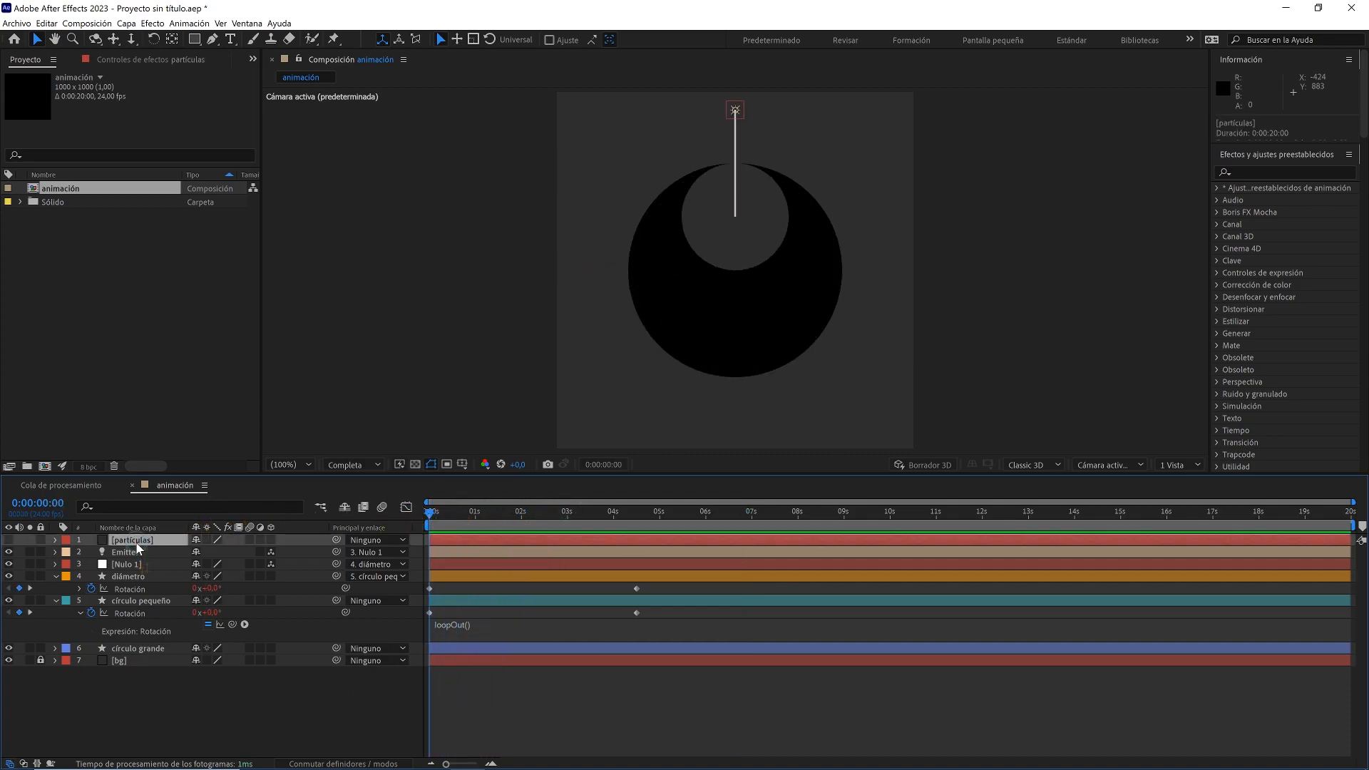
{"action": "left_click", "coordinate": [9, 540]}
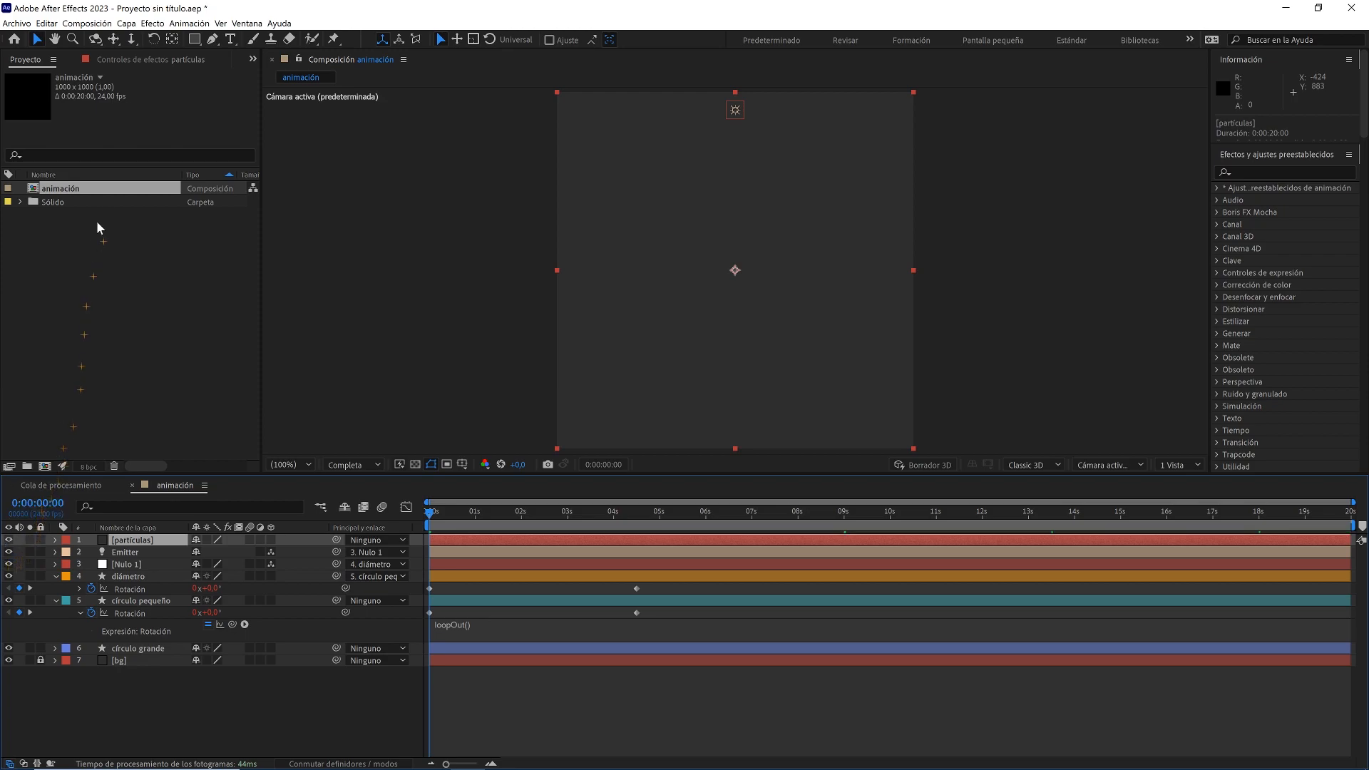
{"action": "left_click", "coordinate": [152, 23]}
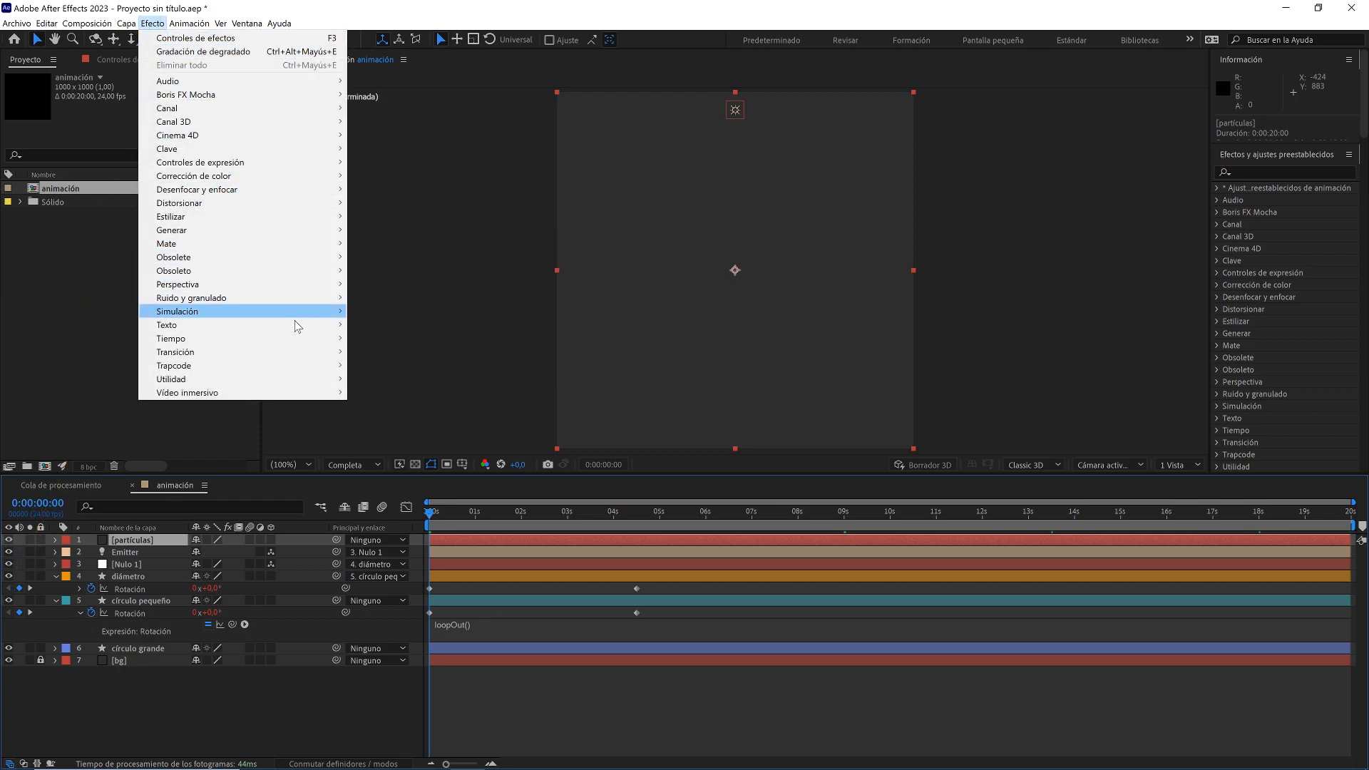
{"action": "left_click", "coordinate": [318, 365]}
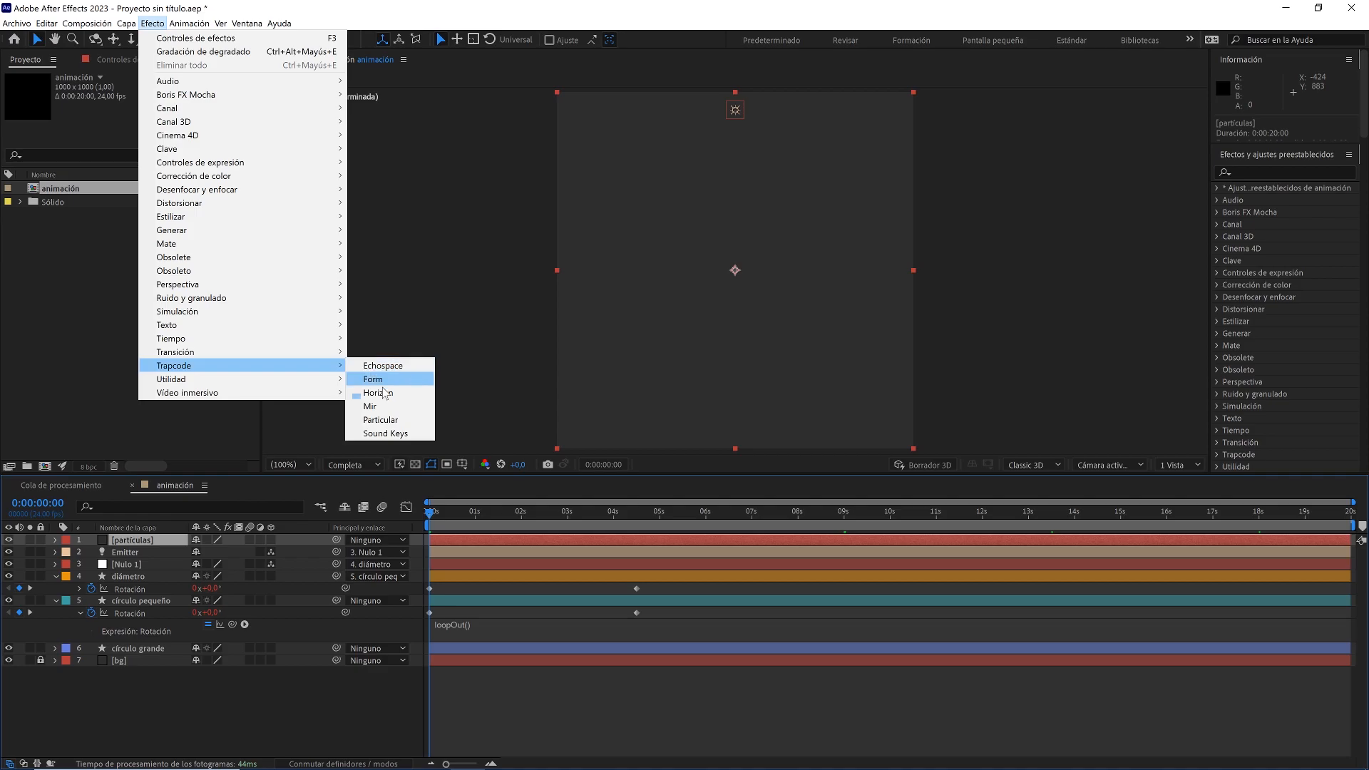
{"action": "left_click", "coordinate": [390, 420]}
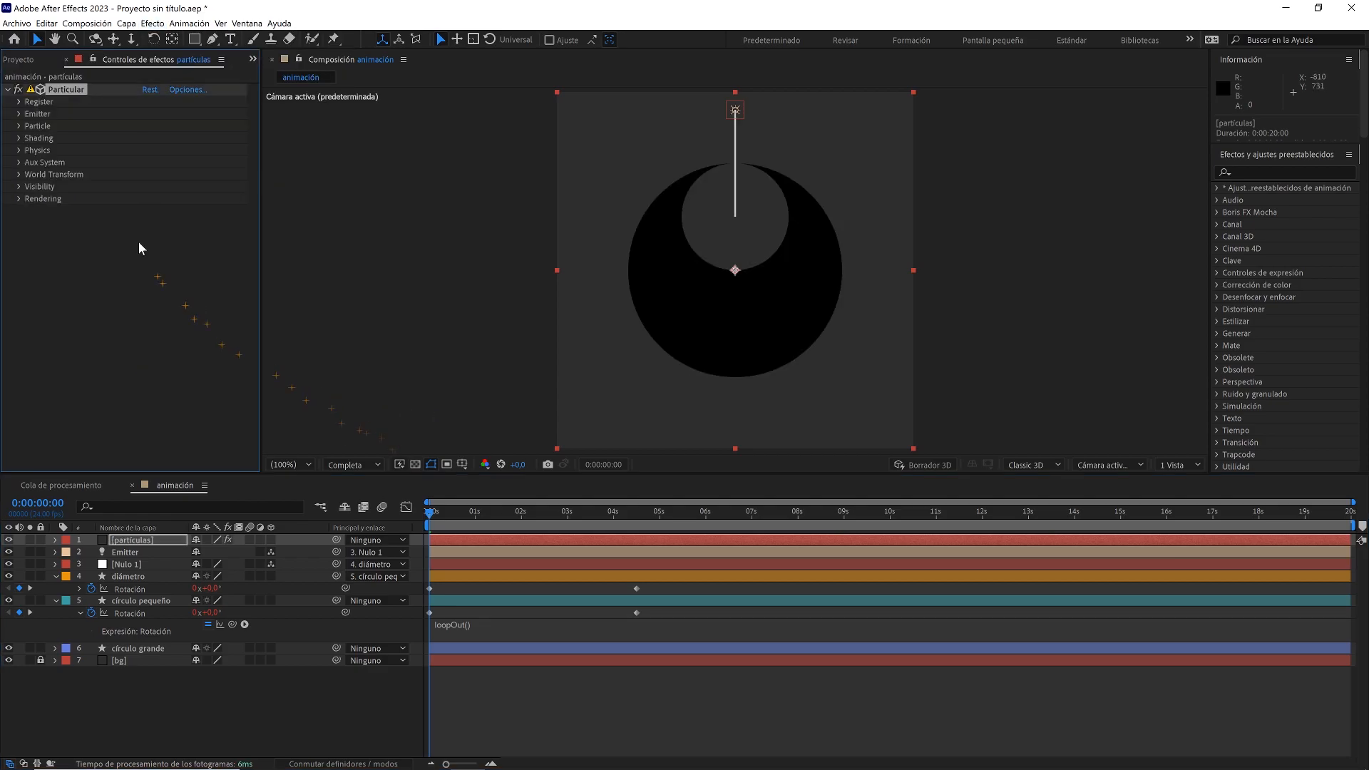
- Set Particular's emitter to 1000 particles/sec with type Light(s), and scrub to 0:00:05:01 to check the particles
{"action": "left_click", "coordinate": [20, 114]}
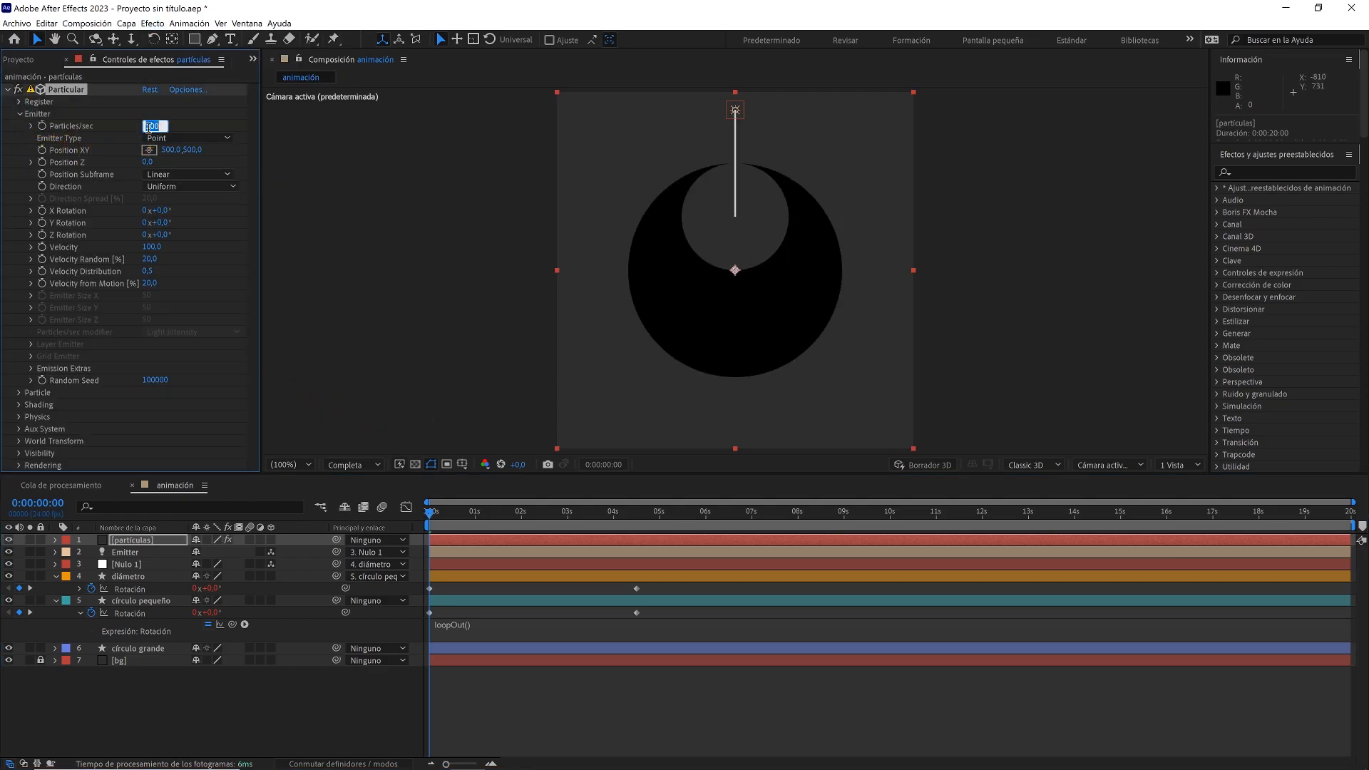
{"action": "left_click", "coordinate": [184, 118]}
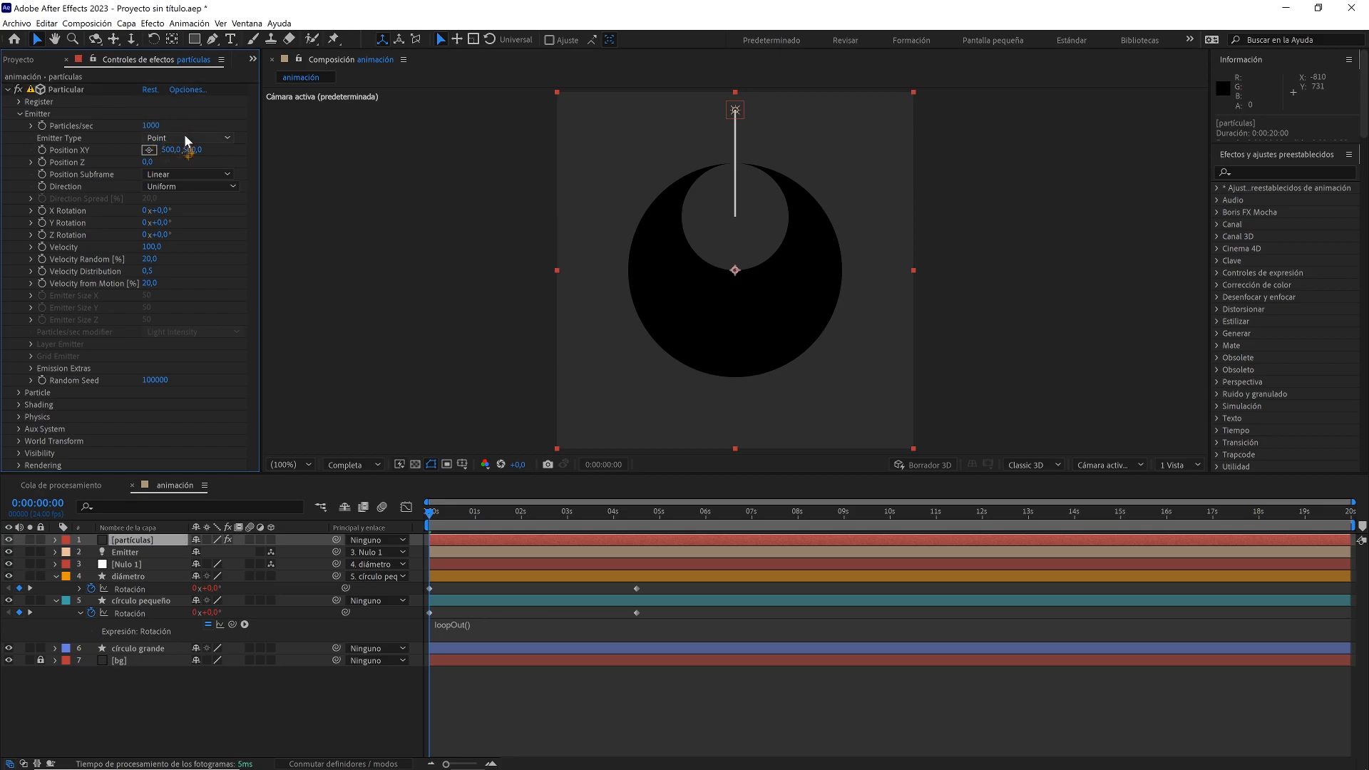
{"action": "left_click", "coordinate": [184, 137]}
{"action": "left_click", "coordinate": [190, 206]}
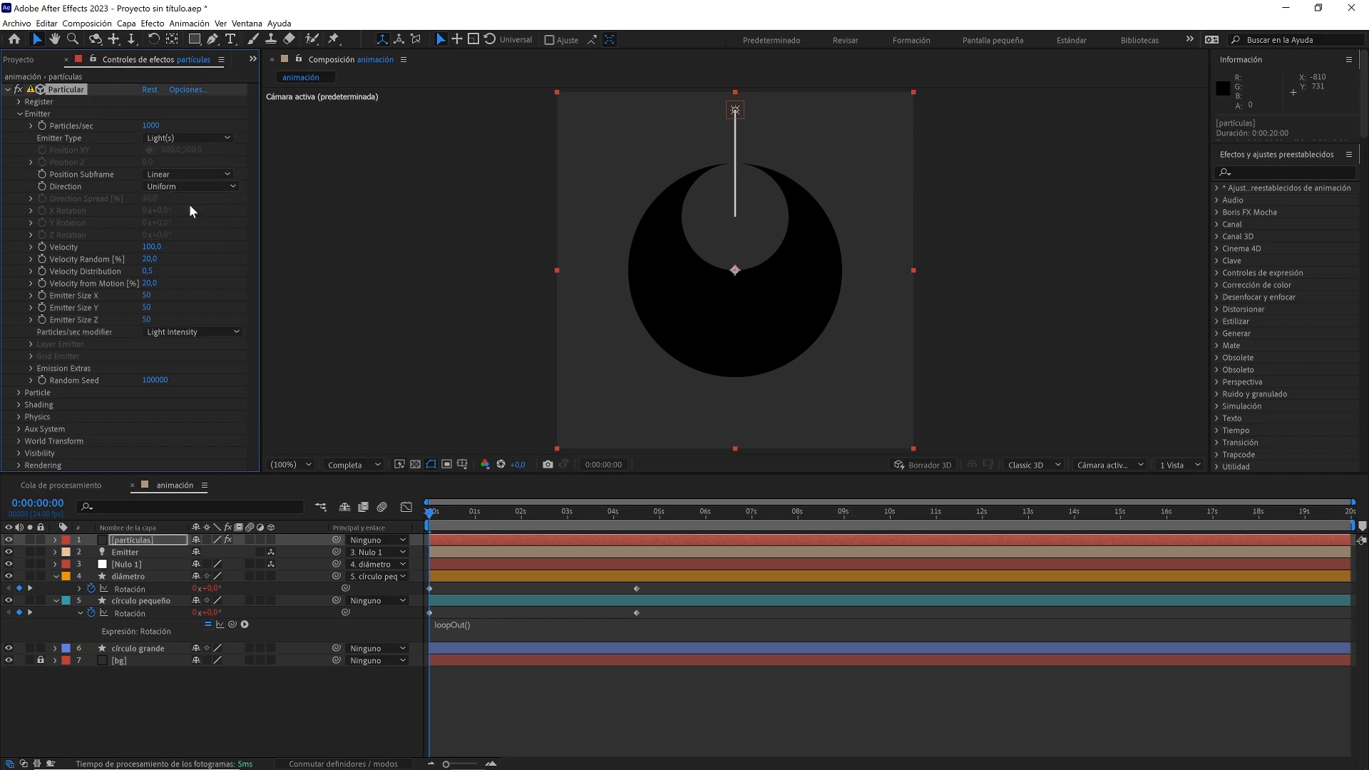
{"action": "left_click_drag", "start_coordinate": [430, 517], "coordinate": [662, 539]}
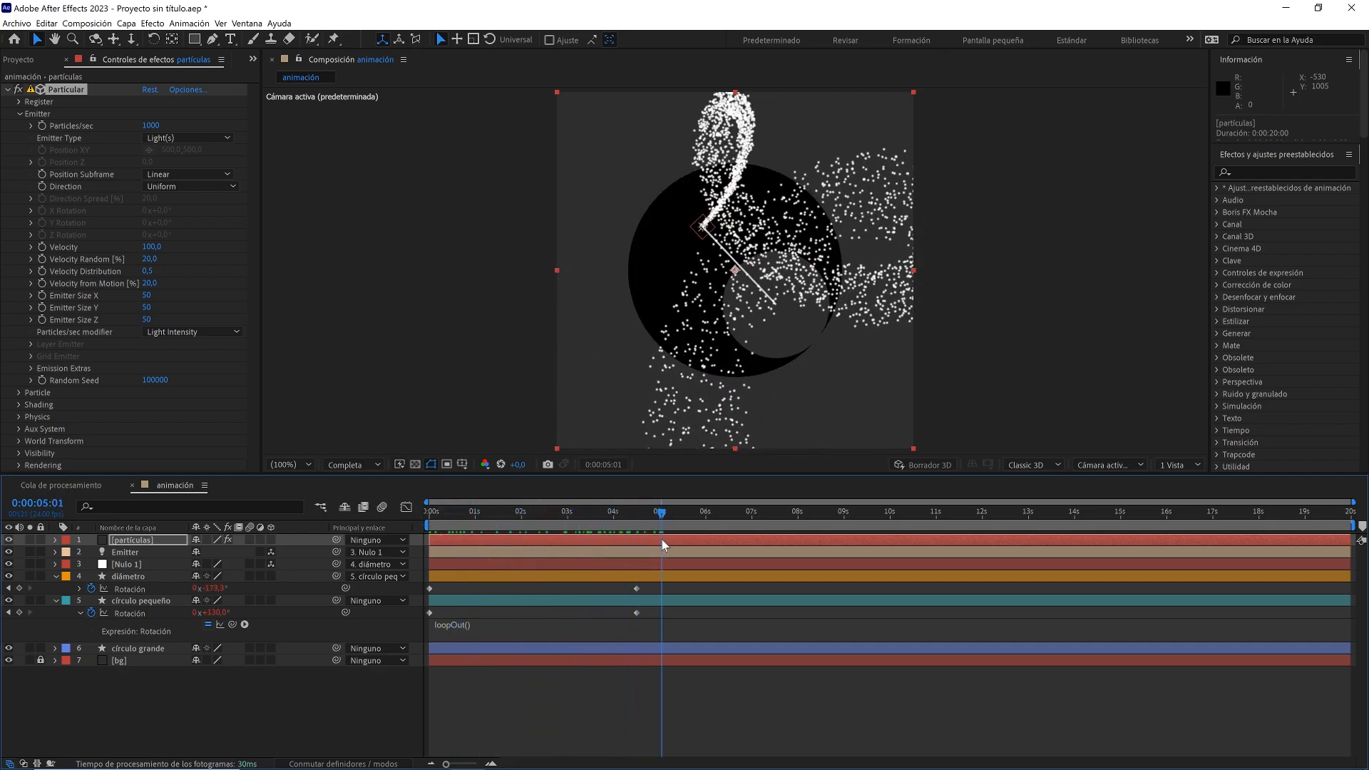
- Set the emitter's Velocity, Velocity Random, Velocity Distribution and Velocity from Motion to 0
{"action": "left_click", "coordinate": [151, 247]}
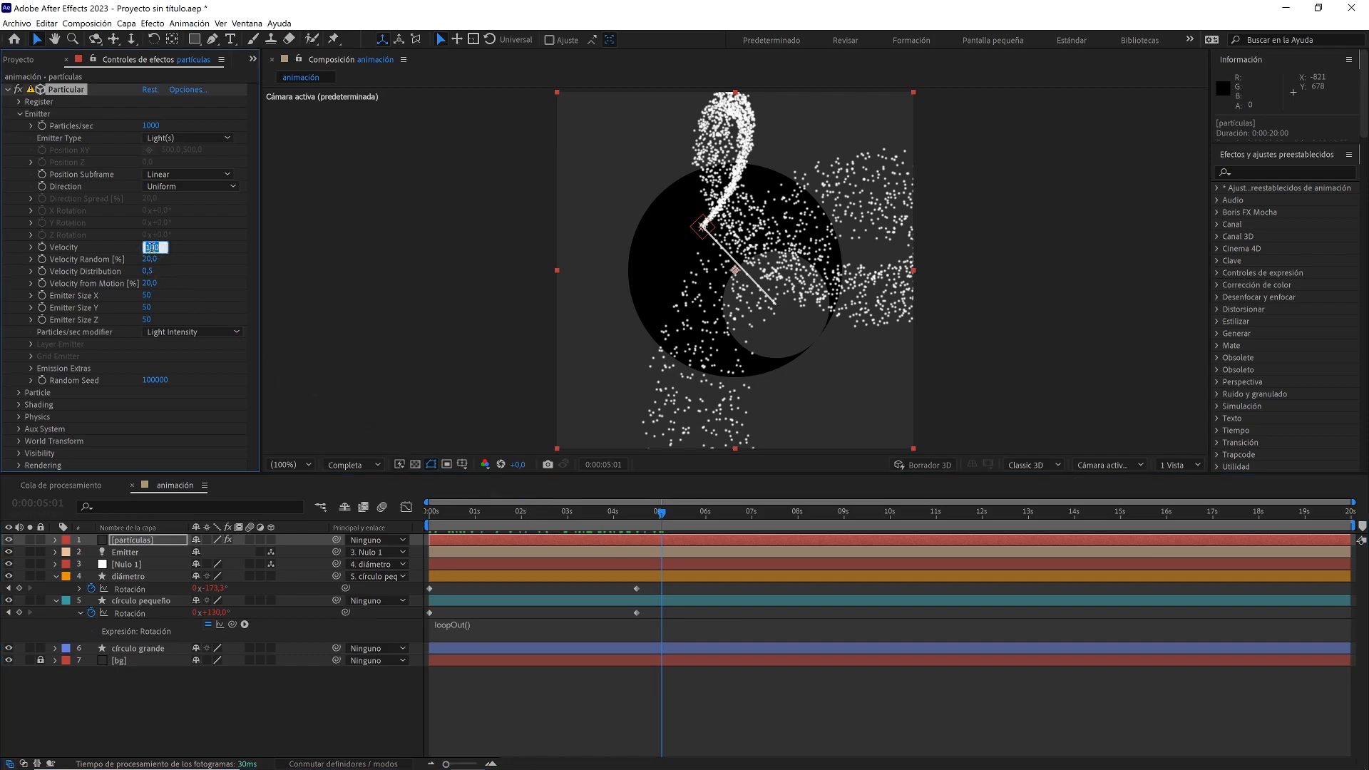
{"action": "type", "text": "0"}
{"action": "key", "text": "Return"}
{"action": "left_click", "coordinate": [150, 259]}
{"action": "key", "text": "Return"}
{"action": "left_click", "coordinate": [148, 271]}
{"action": "type", "text": "0"}
{"action": "key", "text": "Return"}
{"action": "left_click", "coordinate": [149, 283]}
{"action": "type", "text": "0"}
{"action": "key", "text": "Return"}
- Set the emitter's size in X, Y and Z to 0
{"action": "left_click", "coordinate": [150, 296]}
{"action": "type", "text": "0"}
{"action": "key", "text": "Return"}
{"action": "left_click", "coordinate": [149, 307]}
{"action": "type", "text": "0"}
{"action": "key", "text": "Return"}
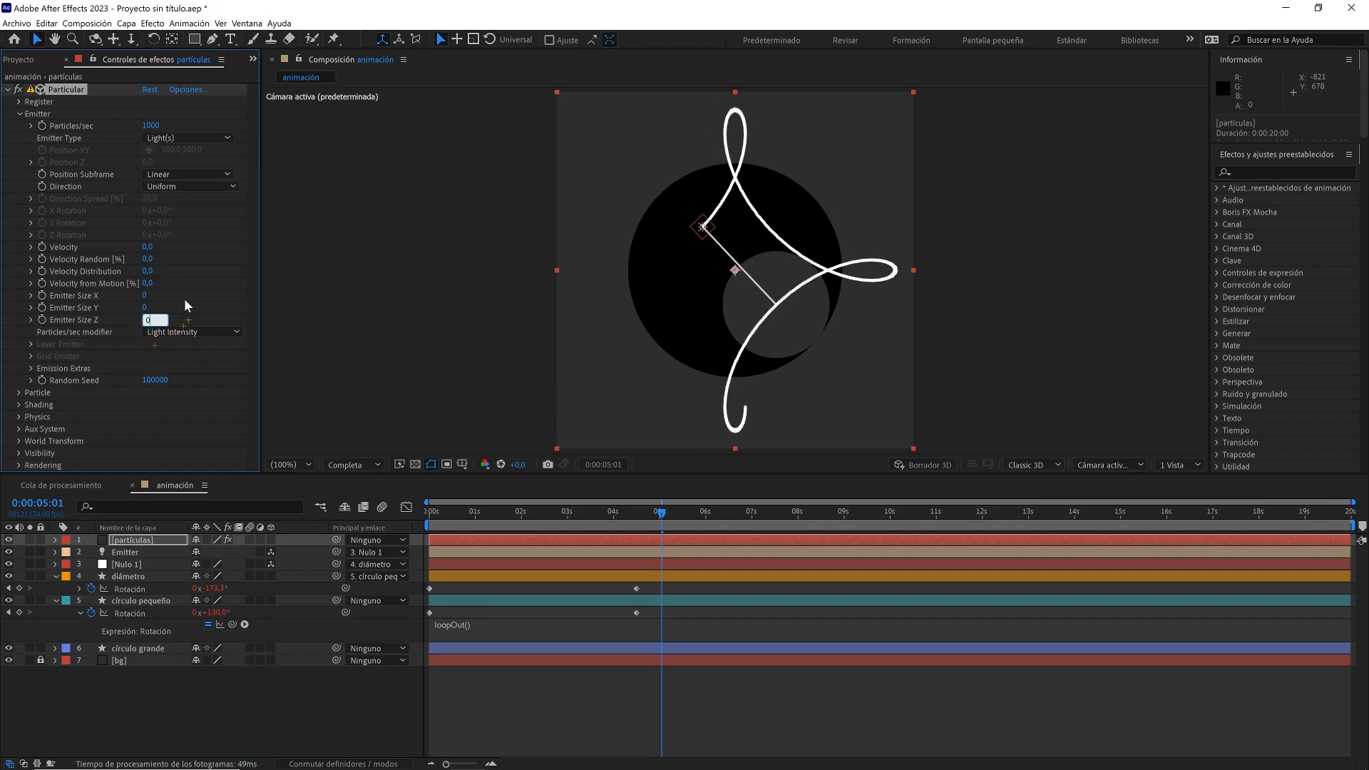
{"action": "left_click", "coordinate": [184, 298]}
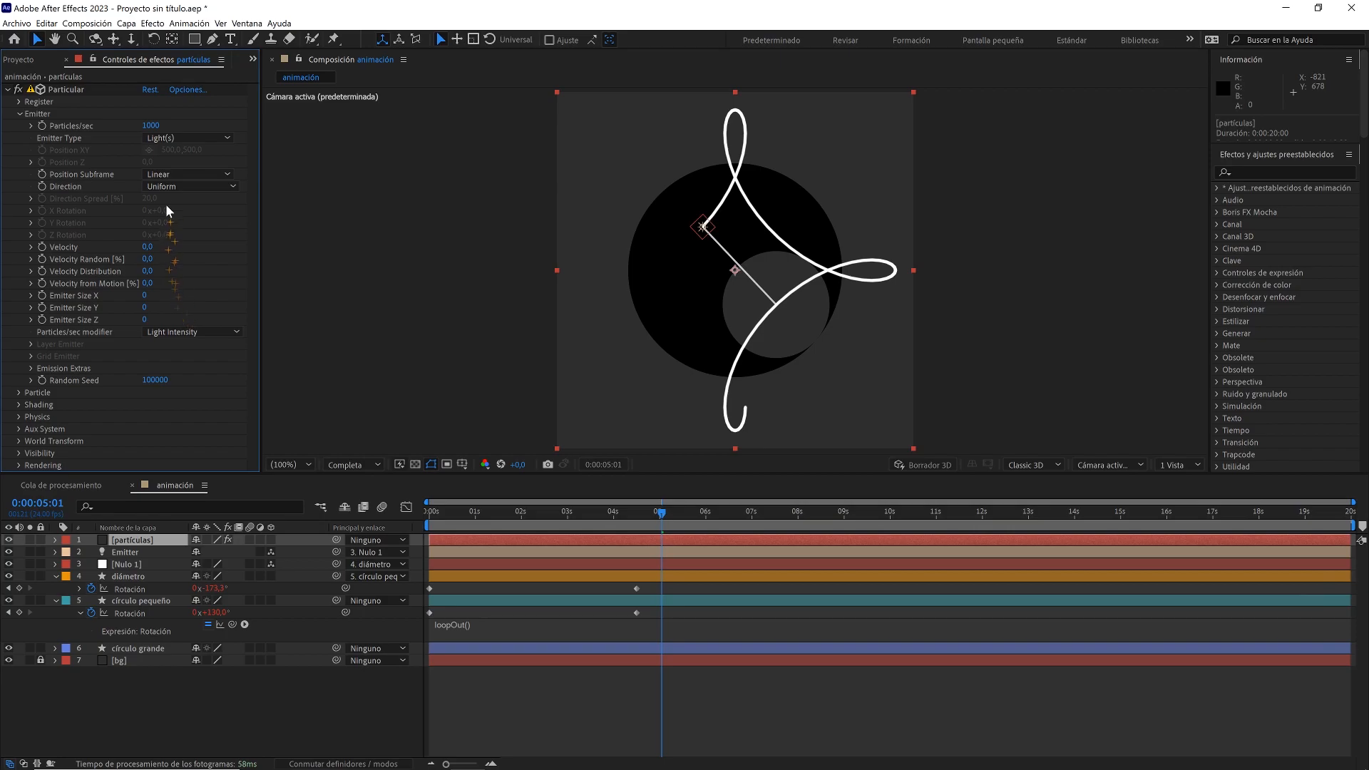
- Set the emitter's Position Subframe to 10x Smooth and open Particular's Particle settings
{"action": "left_click", "coordinate": [168, 176]}
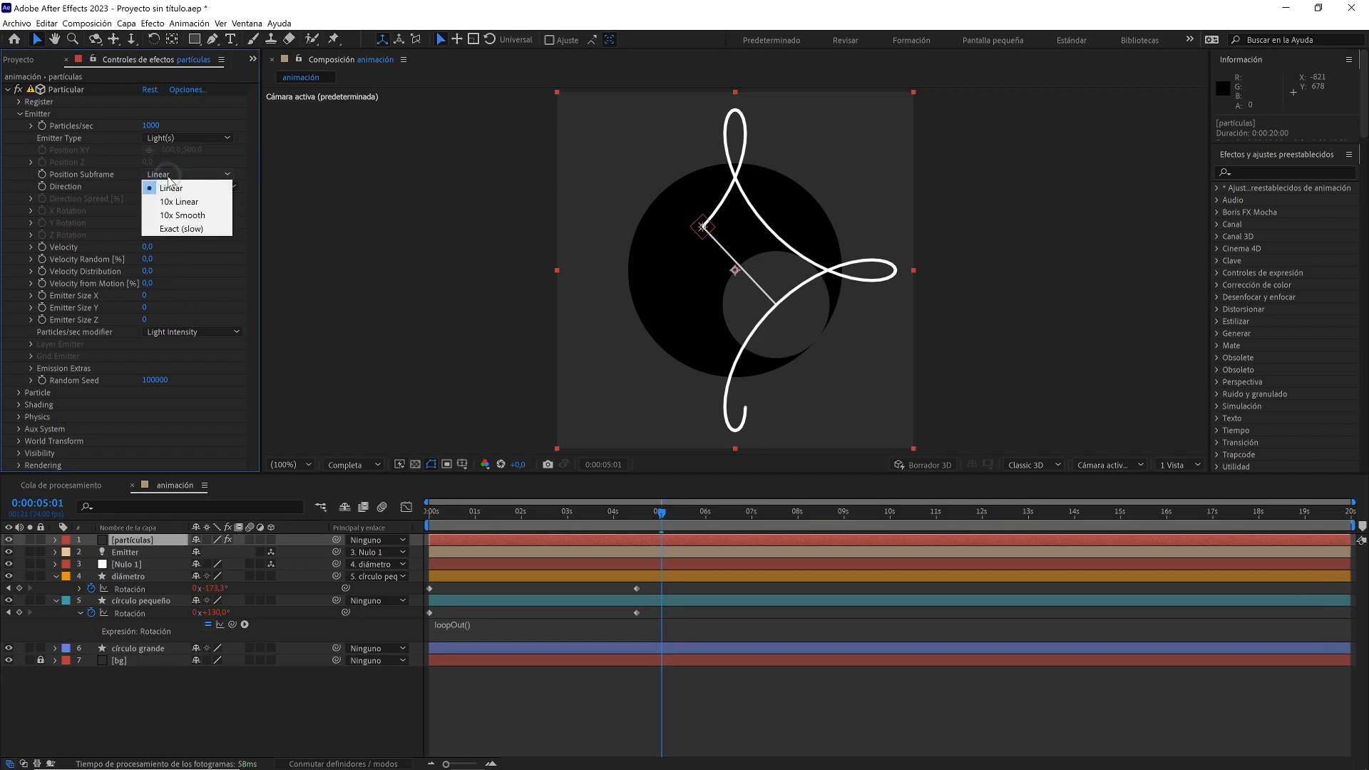
{"action": "left_click", "coordinate": [182, 215]}
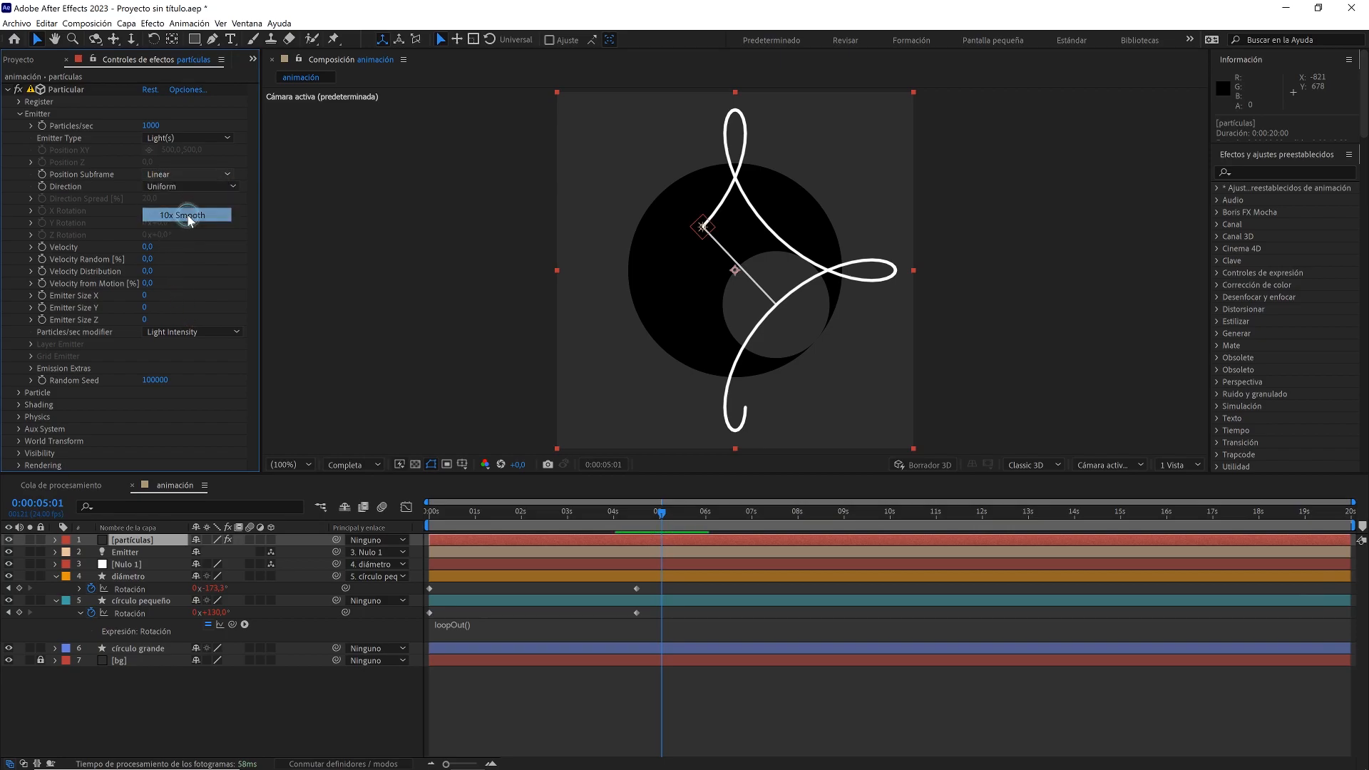
{"action": "left_click", "coordinate": [18, 115]}
{"action": "left_click", "coordinate": [20, 126]}
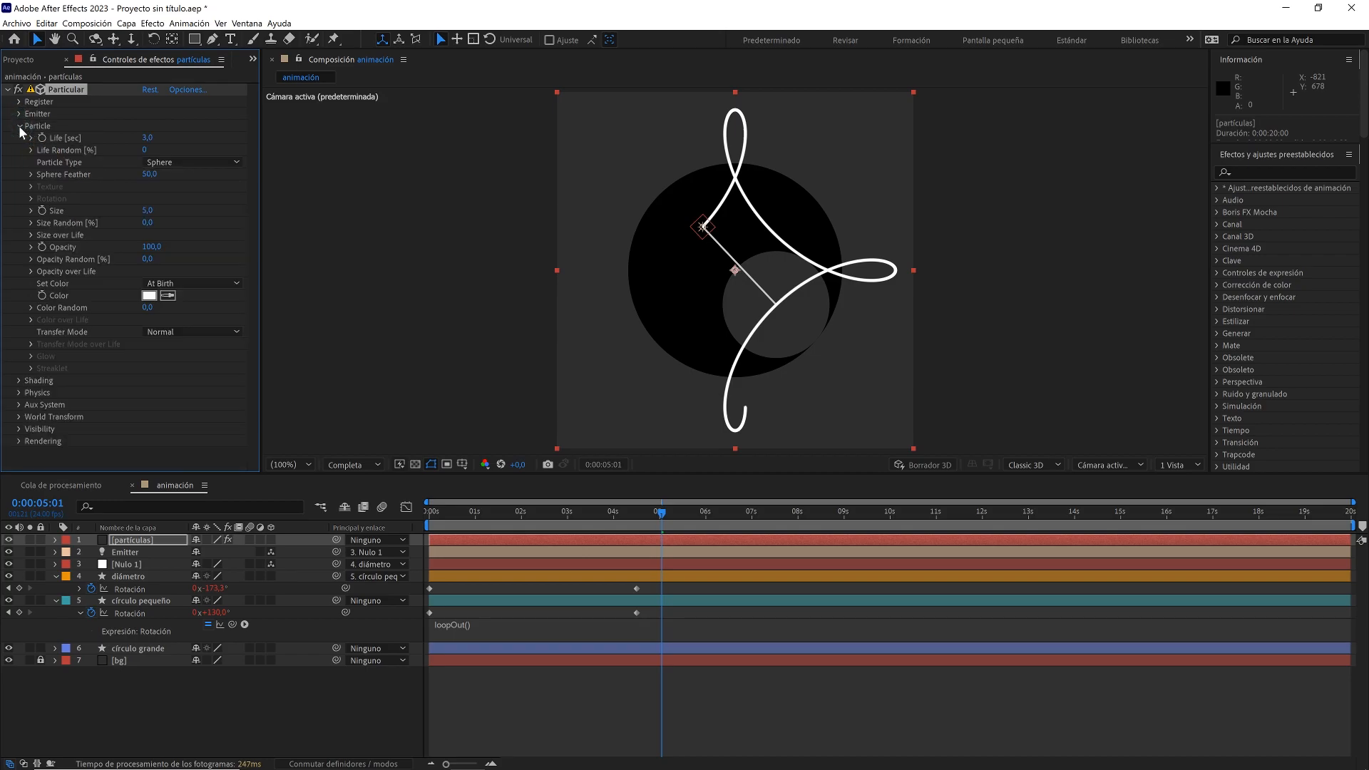
- Set the particles' Sphere Feather to 0 and their Size to 10
{"action": "left_click", "coordinate": [167, 145]}
{"action": "left_click_drag", "start_coordinate": [155, 176], "coordinate": [110, 179]}
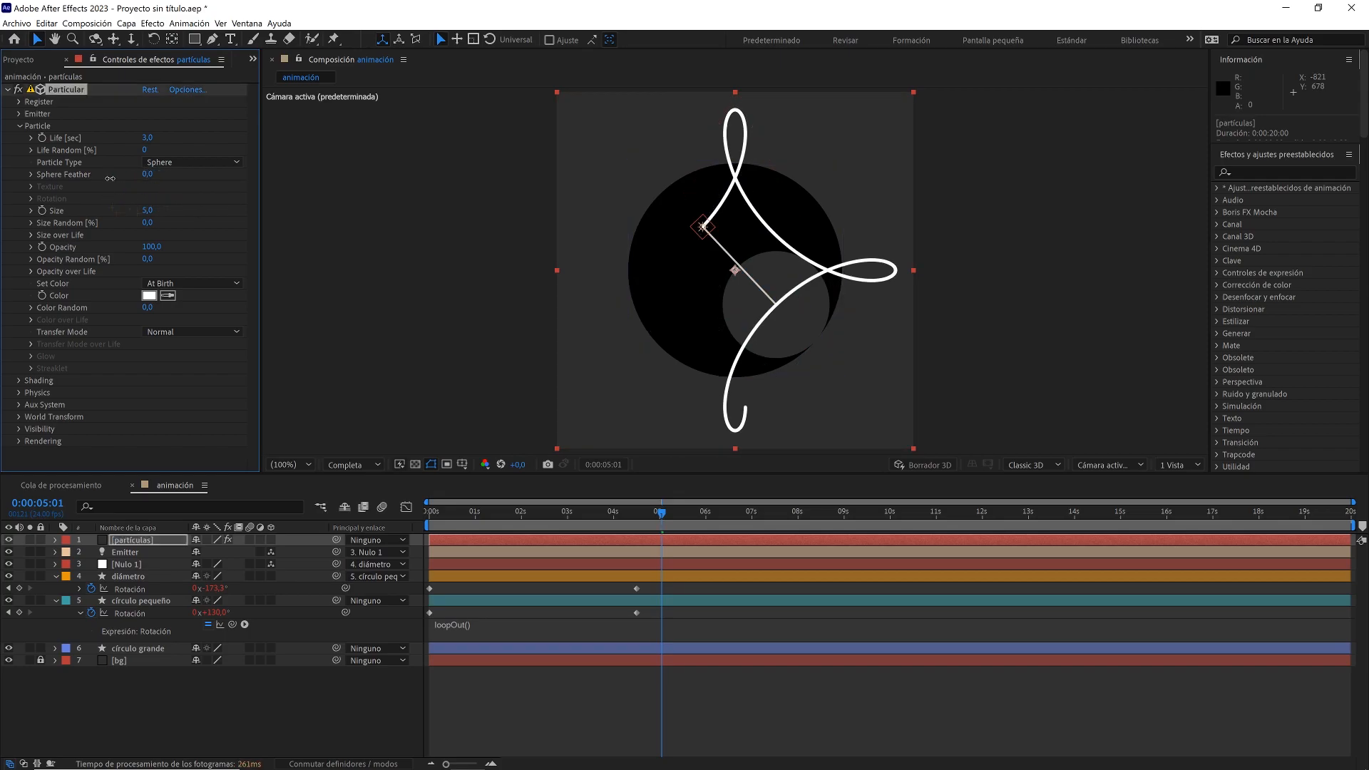
{"action": "left_click", "coordinate": [148, 211]}
{"action": "type", "text": "10"}
{"action": "key", "text": "Return"}
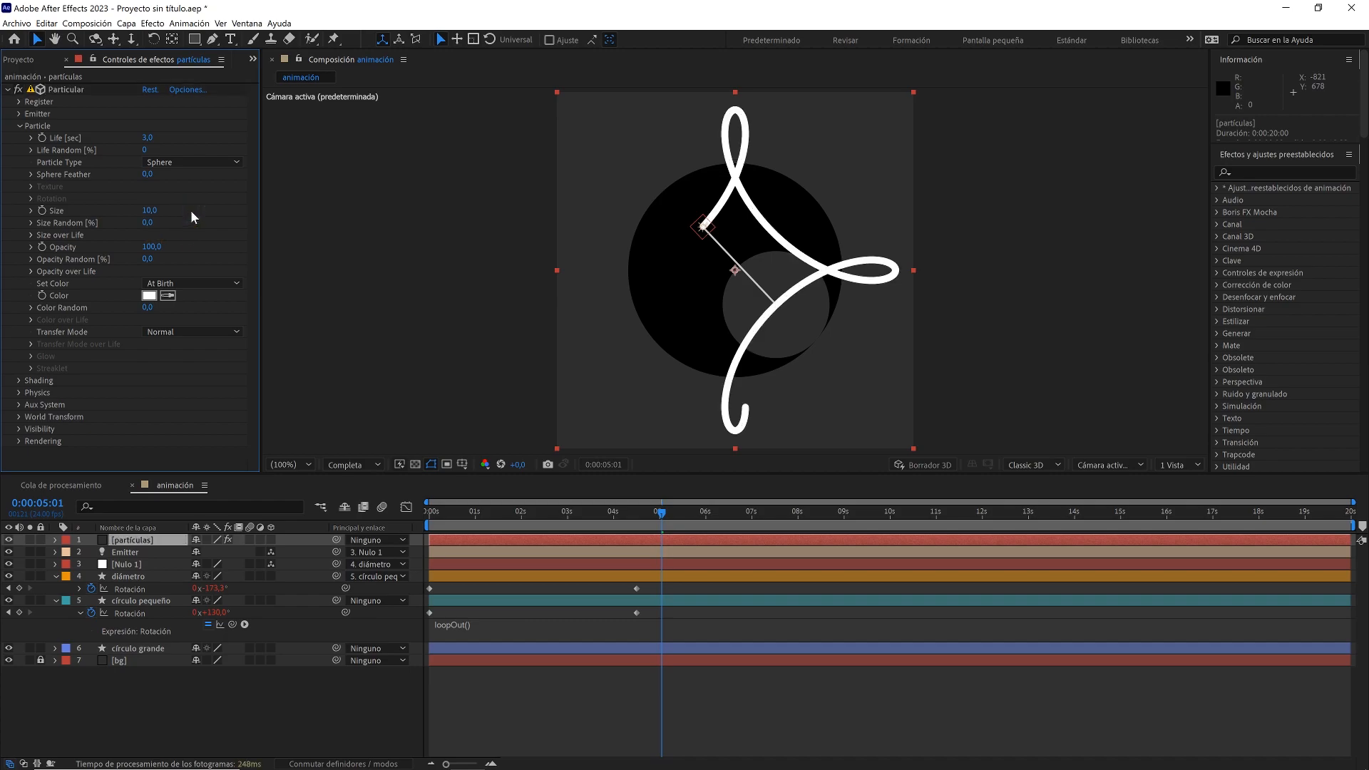
- Apply the linearly decreasing ramp preset to the particles' Size over Life and collapse the Particular settings
{"action": "left_click", "coordinate": [31, 235]}
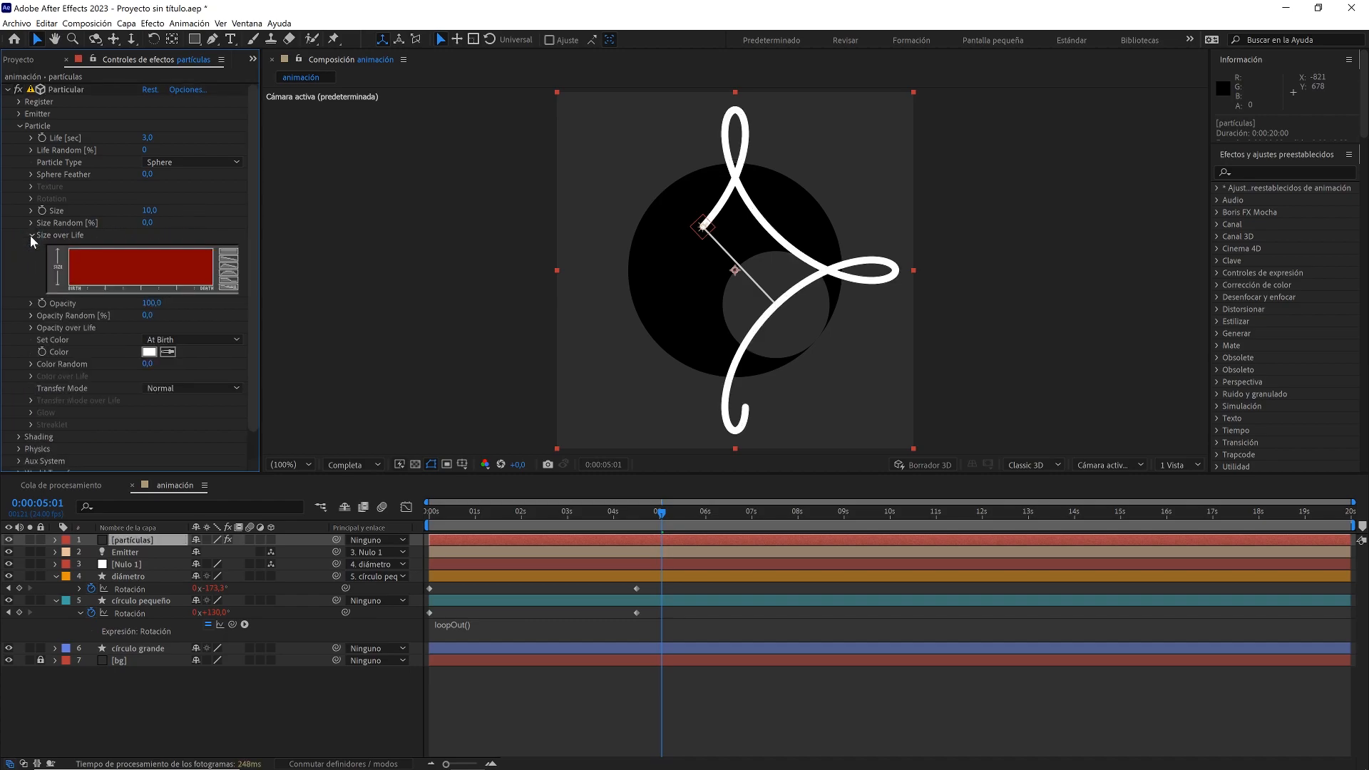
{"action": "left_click", "coordinate": [227, 264]}
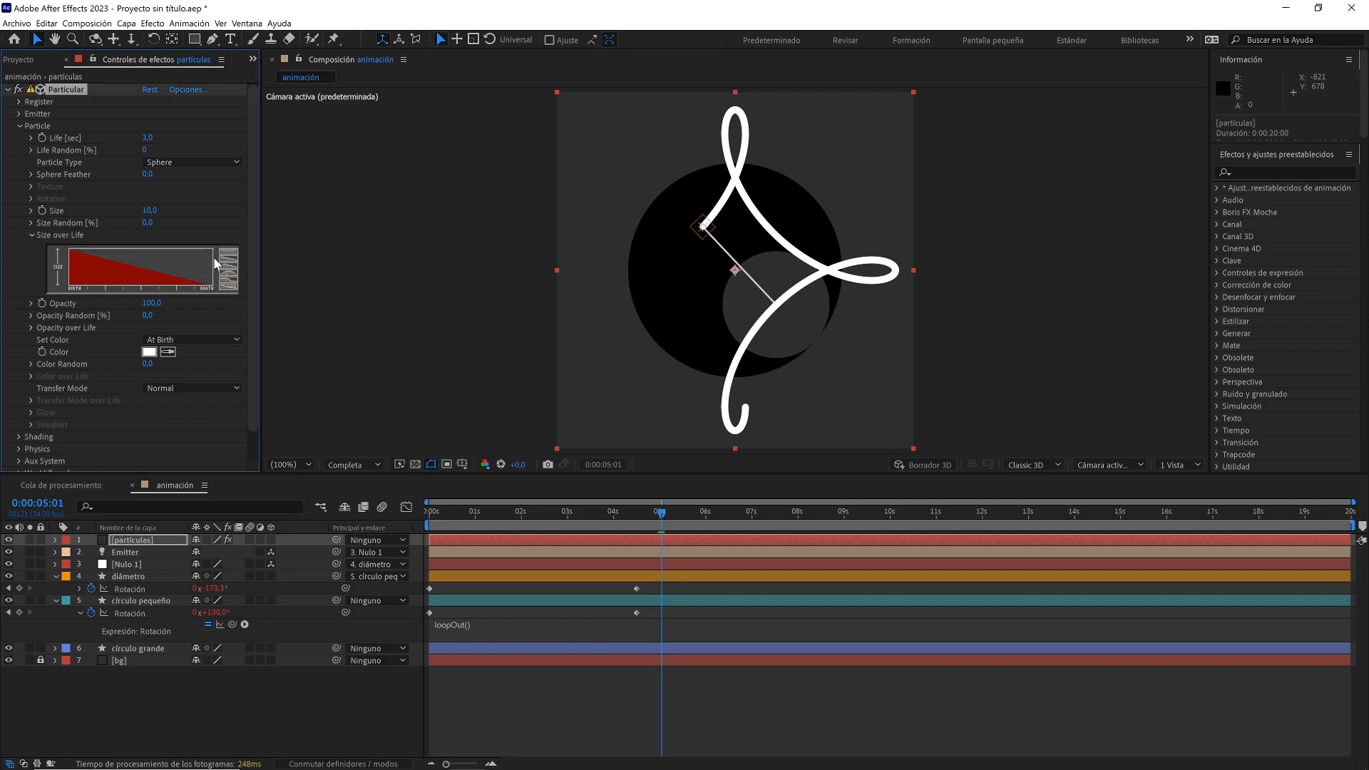
{"action": "left_click", "coordinate": [32, 235]}
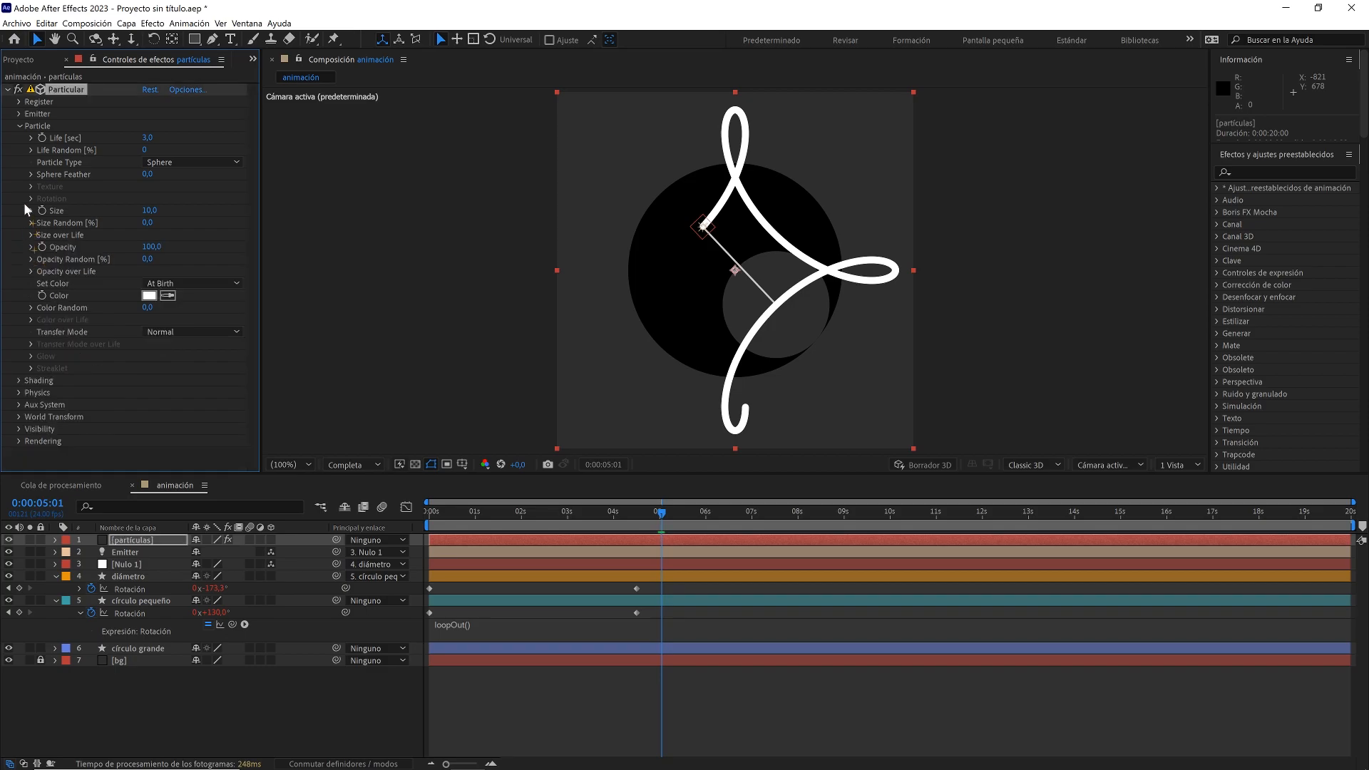
{"action": "left_click", "coordinate": [8, 90]}
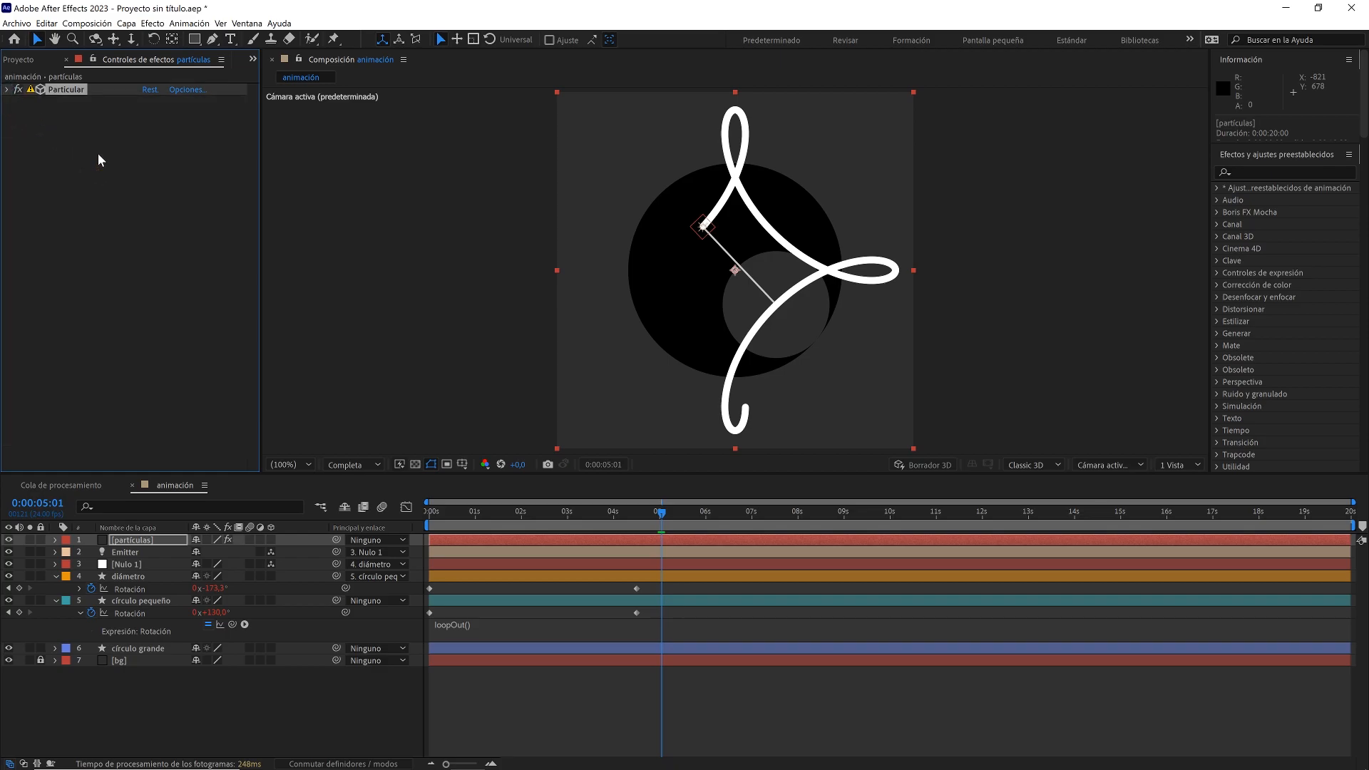
{"action": "left_click", "coordinate": [97, 152]}
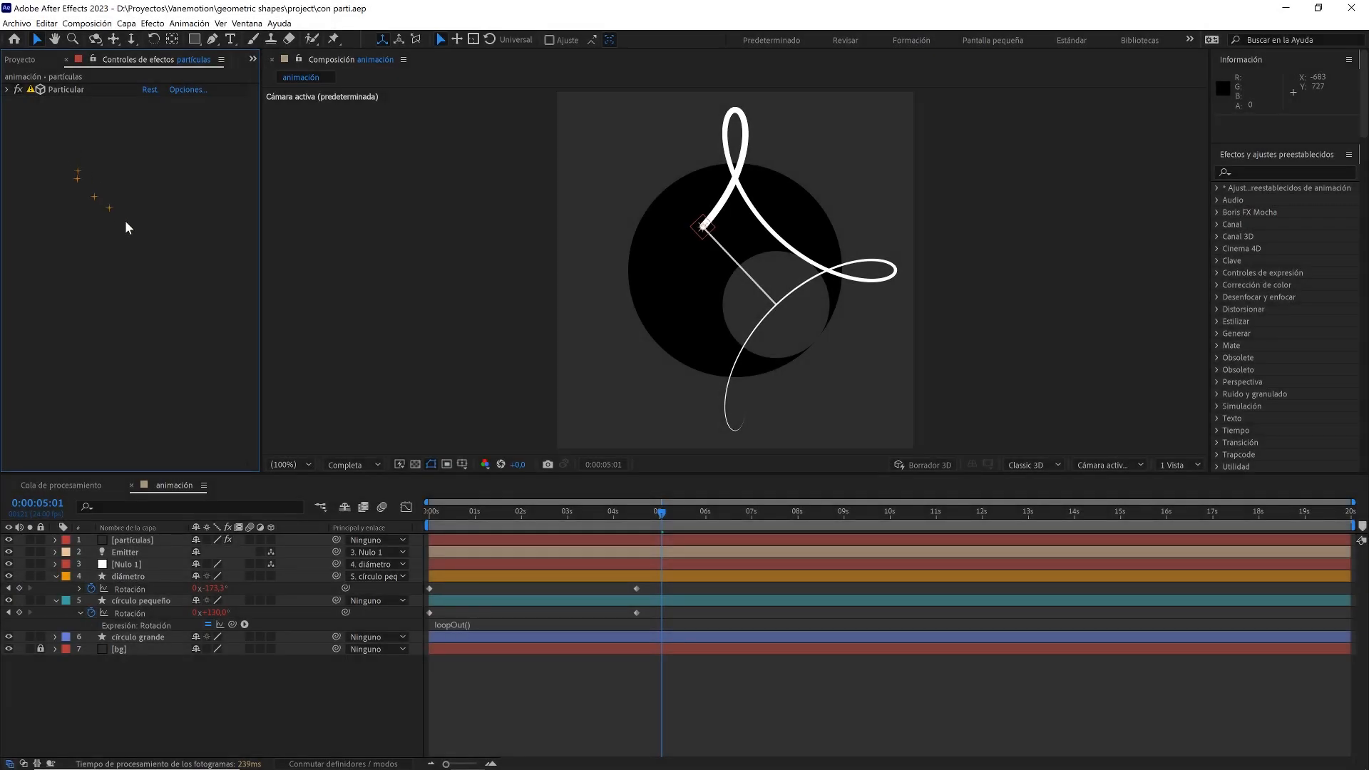
- Preview the particle trail animation from 0:00:00:00
{"action": "left_click_drag", "start_coordinate": [468, 511], "coordinate": [409, 512]}
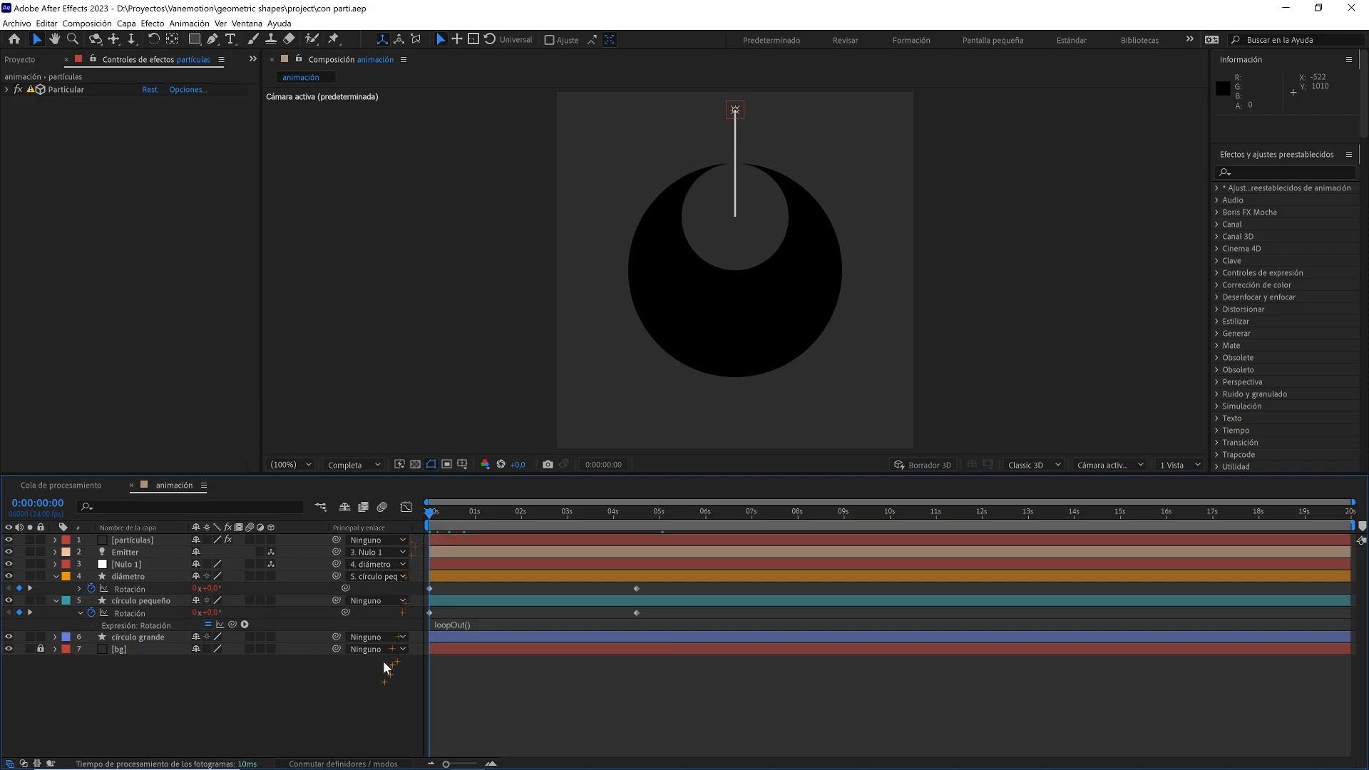
{"action": "key", "text": "space"}
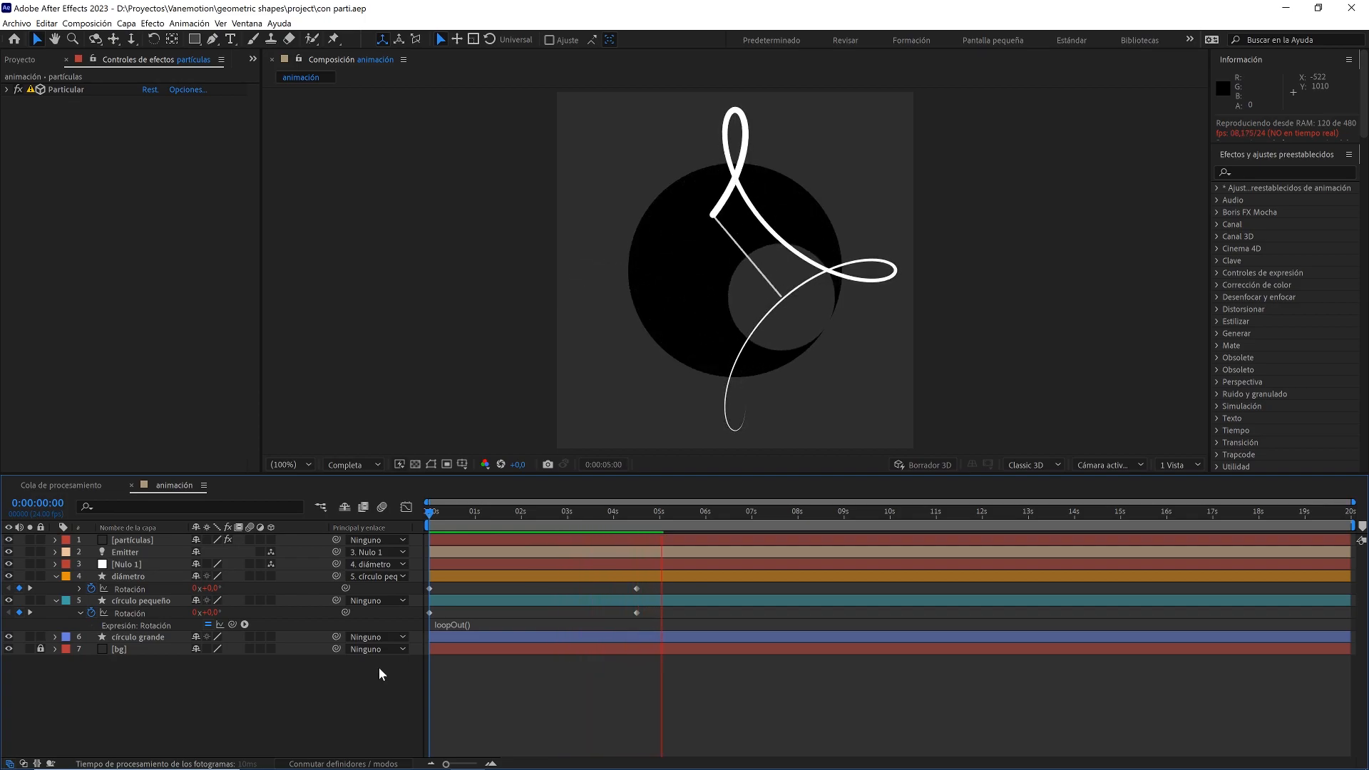
{"action": "left_click_drag", "start_coordinate": [645, 515], "coordinate": [424, 515]}
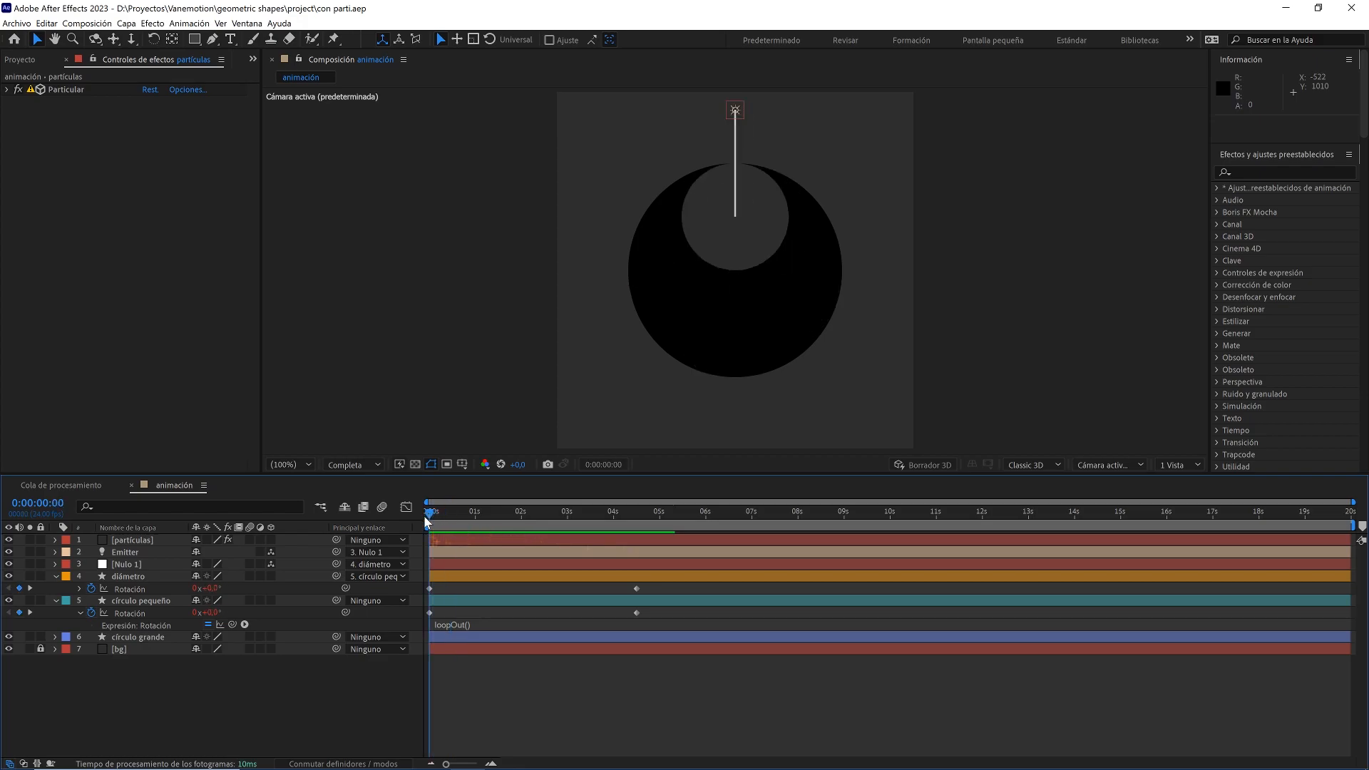
{"action": "key", "text": "space"}
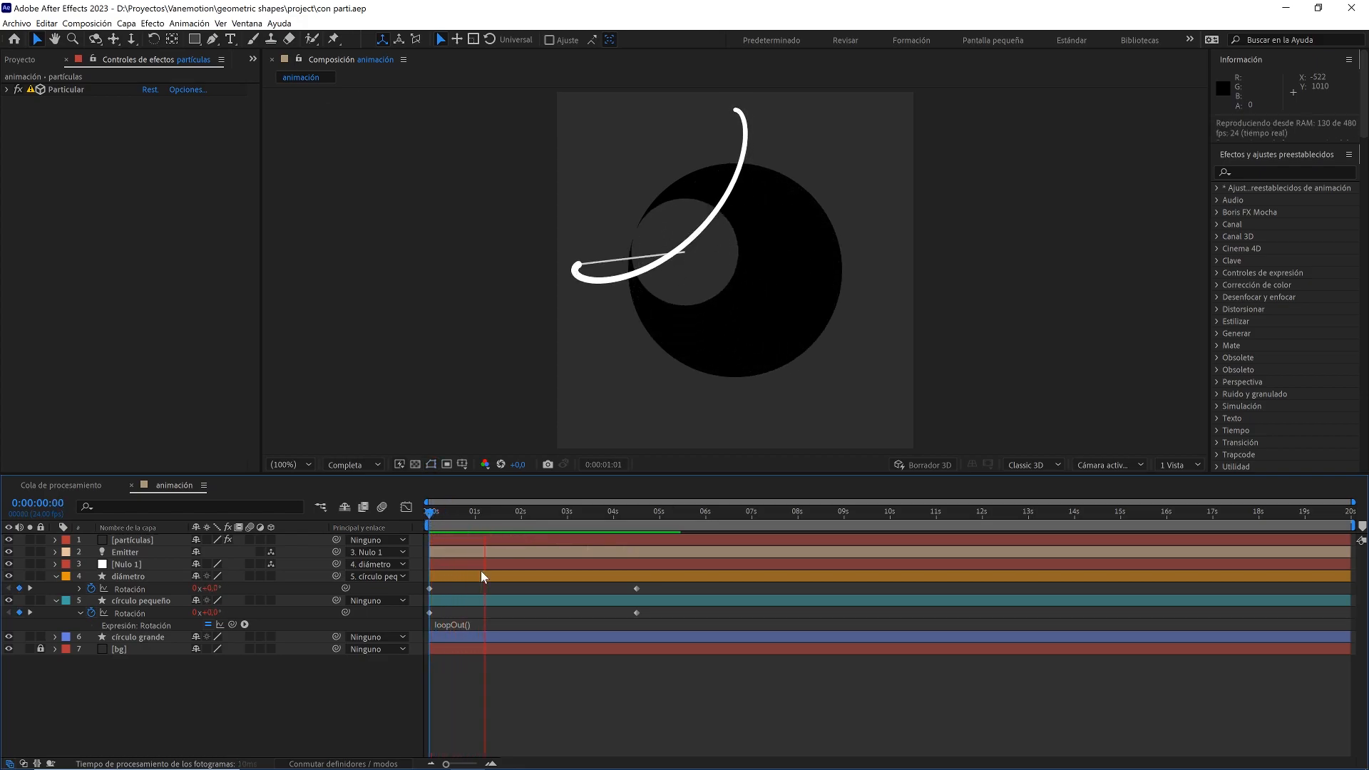
- End the work area at 0:00:04:11, one frame before the final rotation keyframes
{"action": "left_click_drag", "start_coordinate": [585, 515], "coordinate": [627, 515]}
{"action": "left_click_drag", "start_coordinate": [451, 764], "coordinate": [473, 764]}
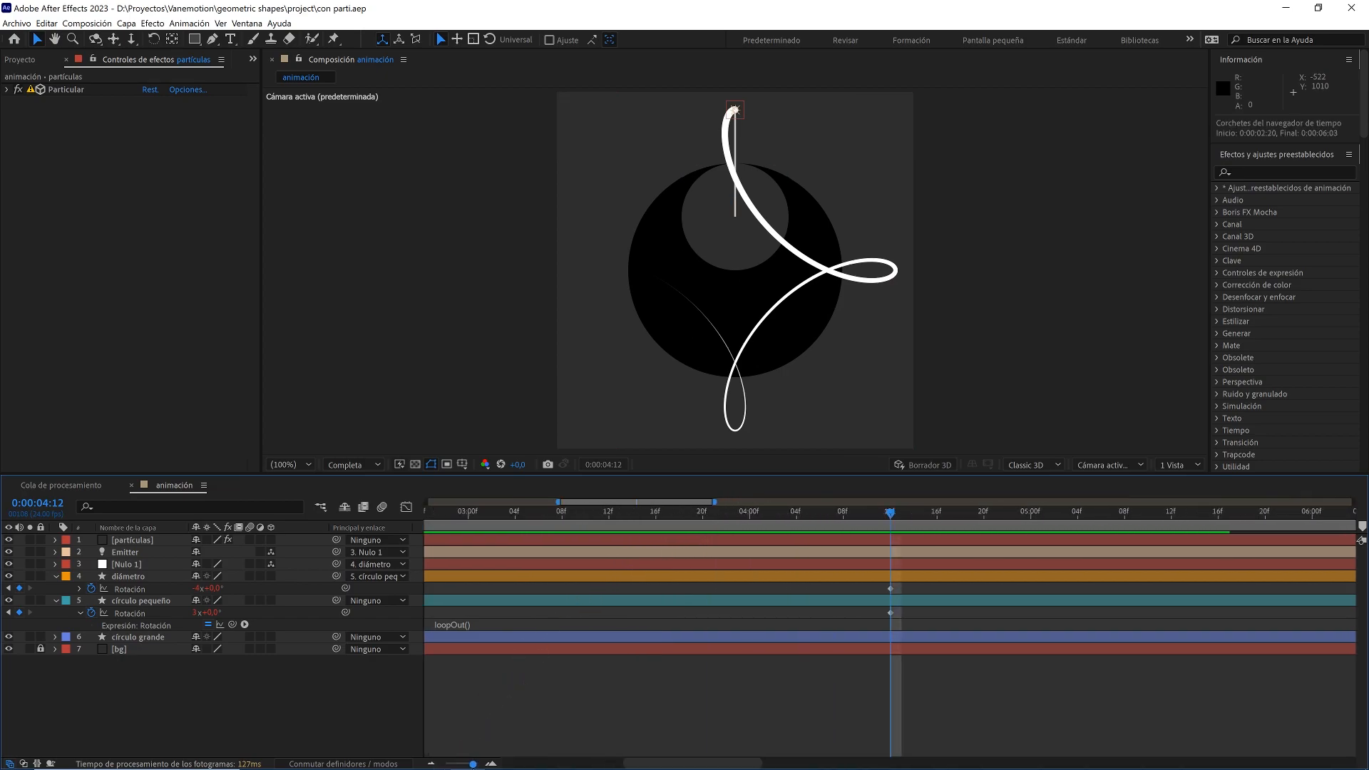
{"action": "left_click_drag", "start_coordinate": [884, 511], "coordinate": [879, 512]}
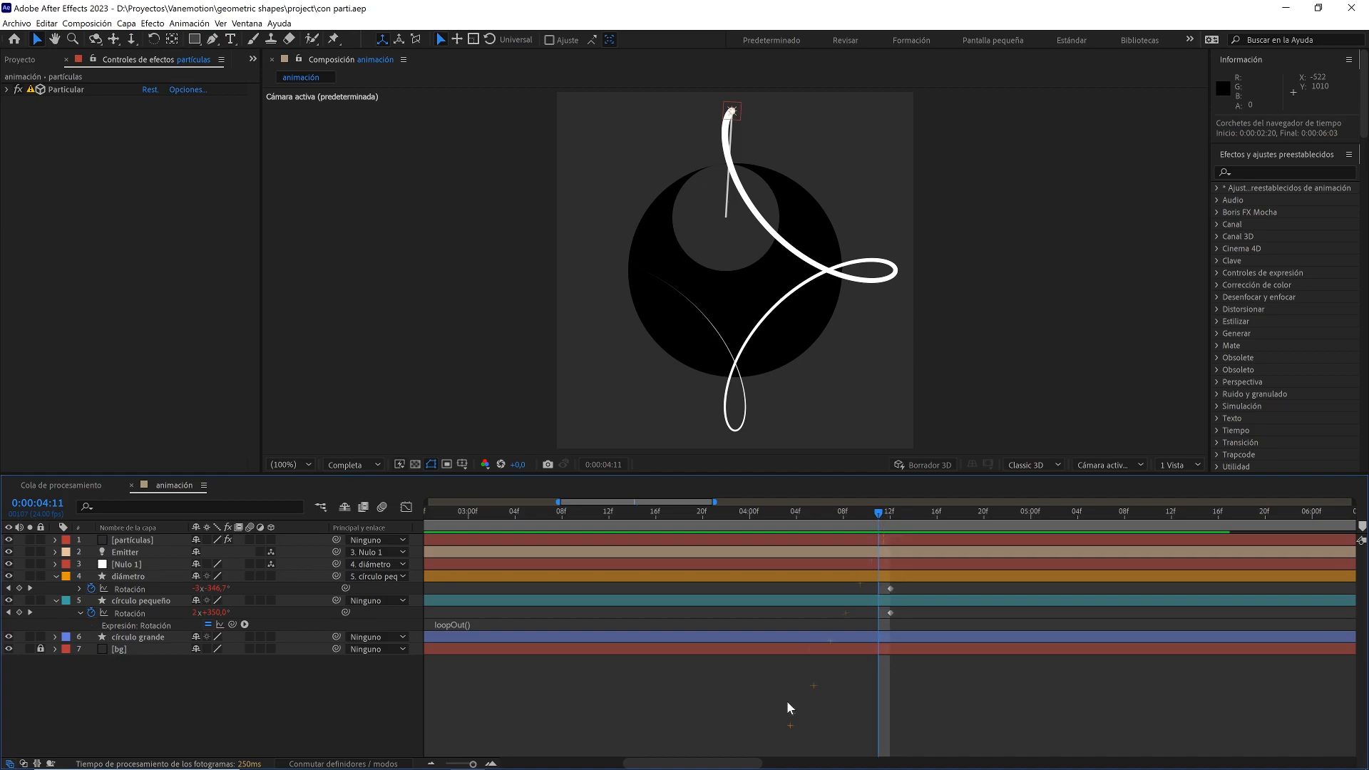
{"action": "key", "text": "n"}
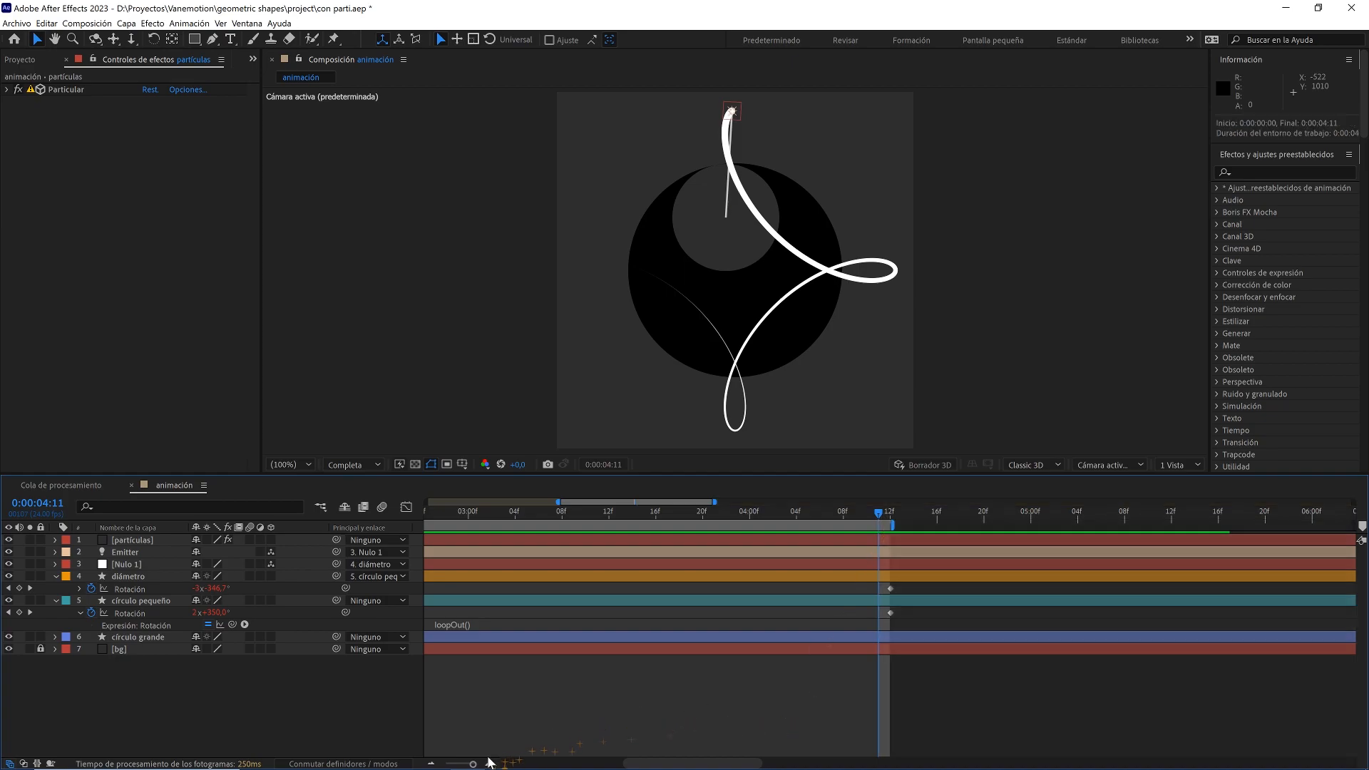
{"action": "left_click_drag", "start_coordinate": [473, 765], "coordinate": [445, 765]}
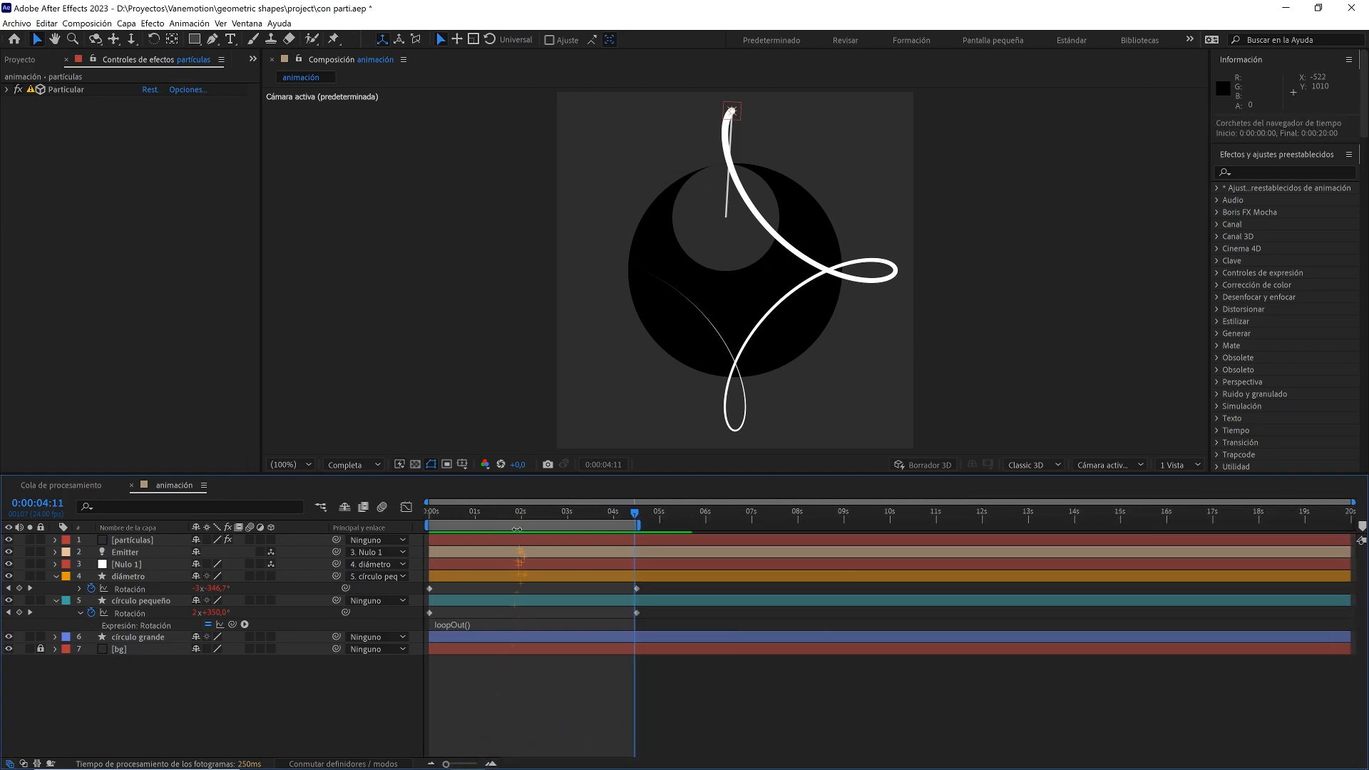
- Shift the whole work area so that it runs from 0:00:04:12 to 0:00:08:23
{"action": "left_click_drag", "start_coordinate": [515, 525], "coordinate": [640, 518]}
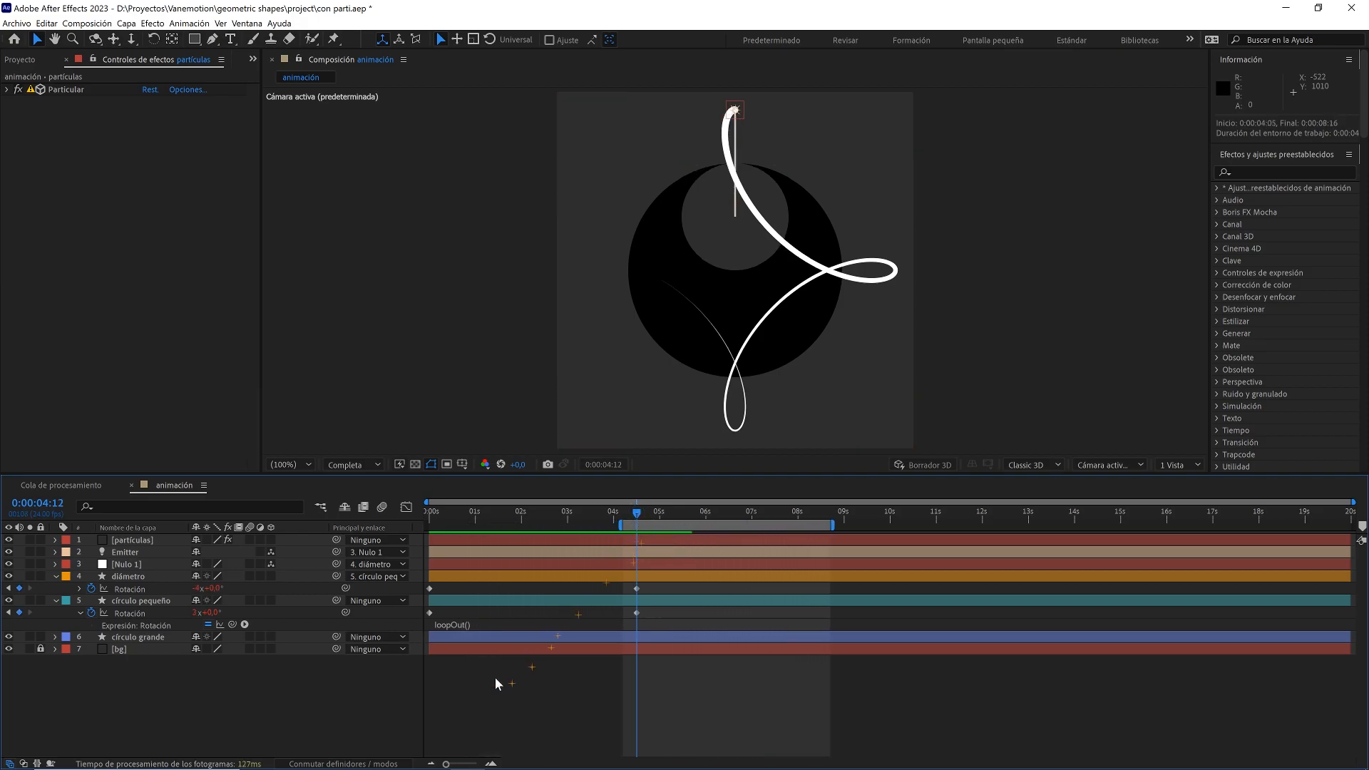
{"action": "left_click_drag", "start_coordinate": [448, 765], "coordinate": [466, 764]}
{"action": "left_click_drag", "start_coordinate": [900, 525], "coordinate": [939, 525]}
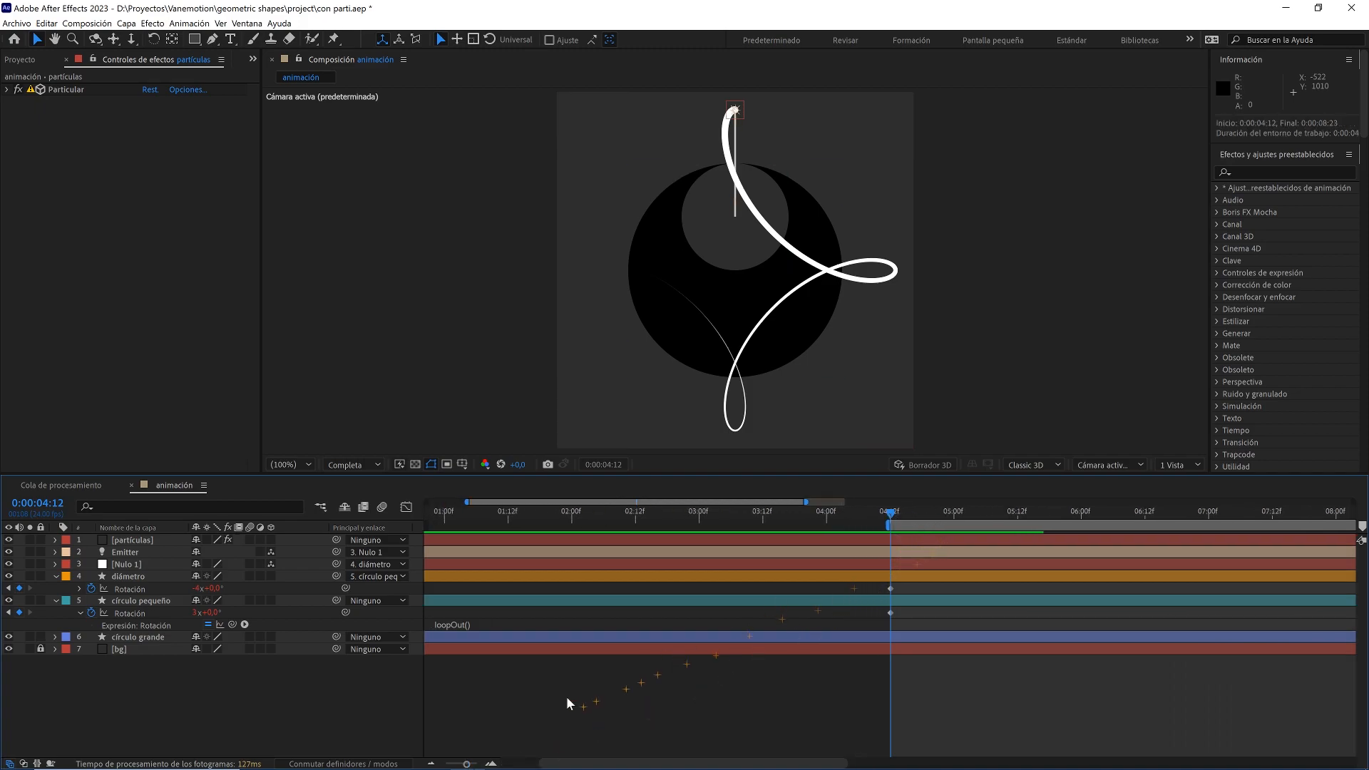
{"action": "left_click_drag", "start_coordinate": [468, 765], "coordinate": [437, 765]}
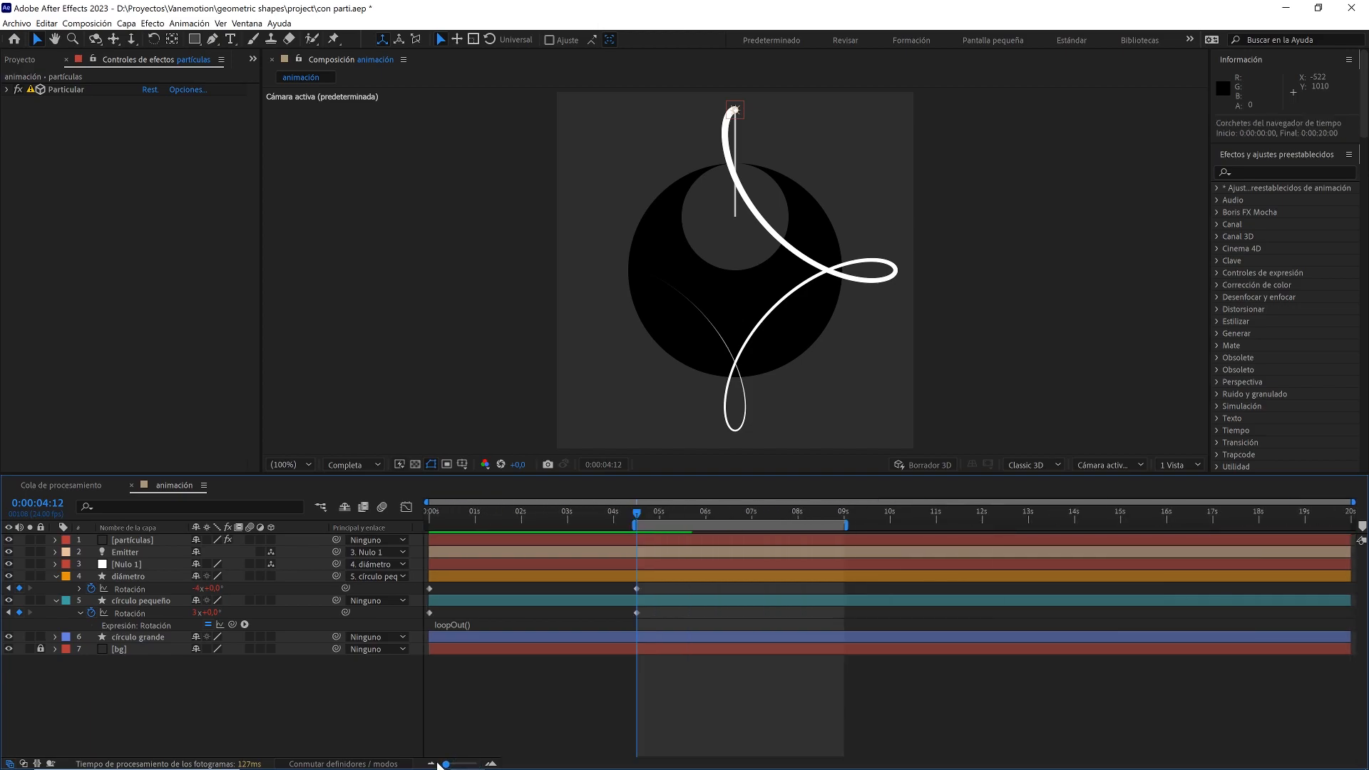
- Preview the trail loop within the work area and stop at 0:00:07:22
{"action": "left_click", "coordinate": [542, 686]}
{"action": "key", "text": "space"}
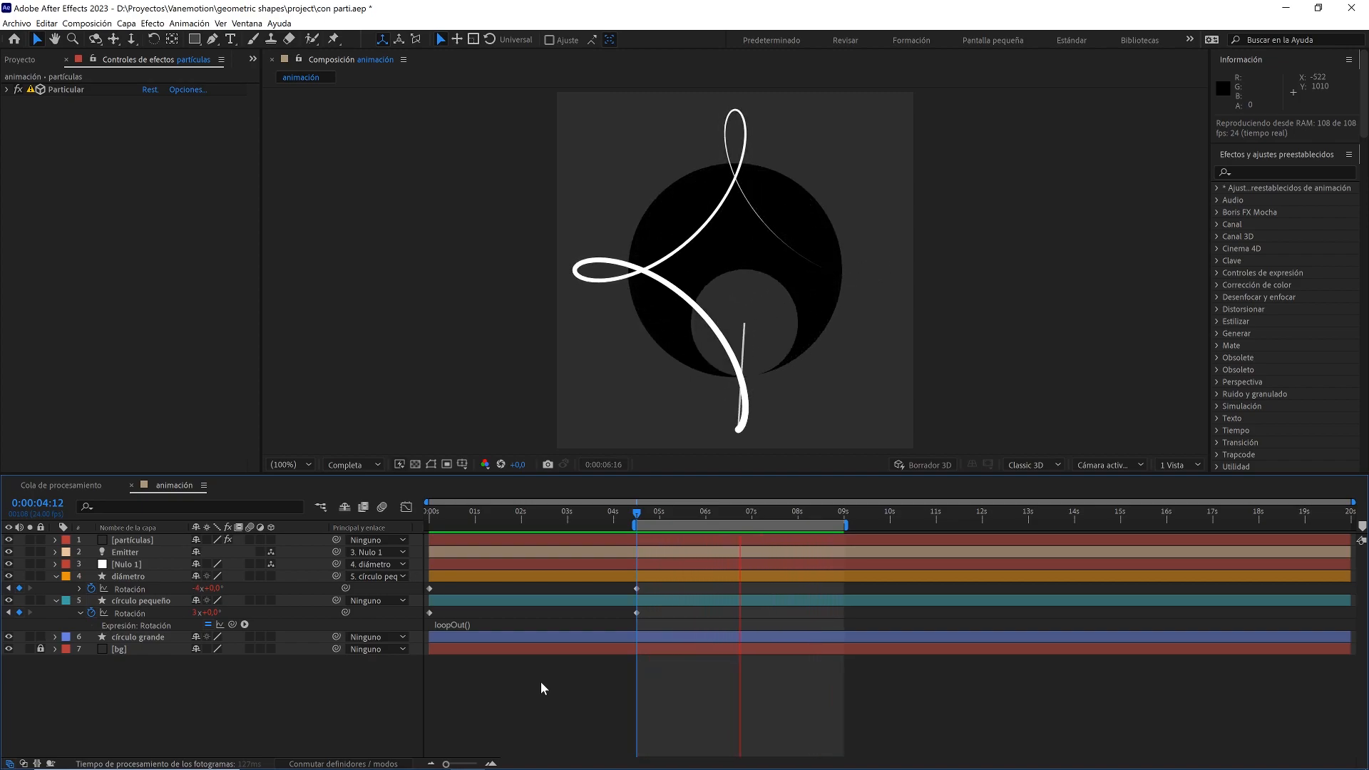
{"action": "key", "text": "space"}
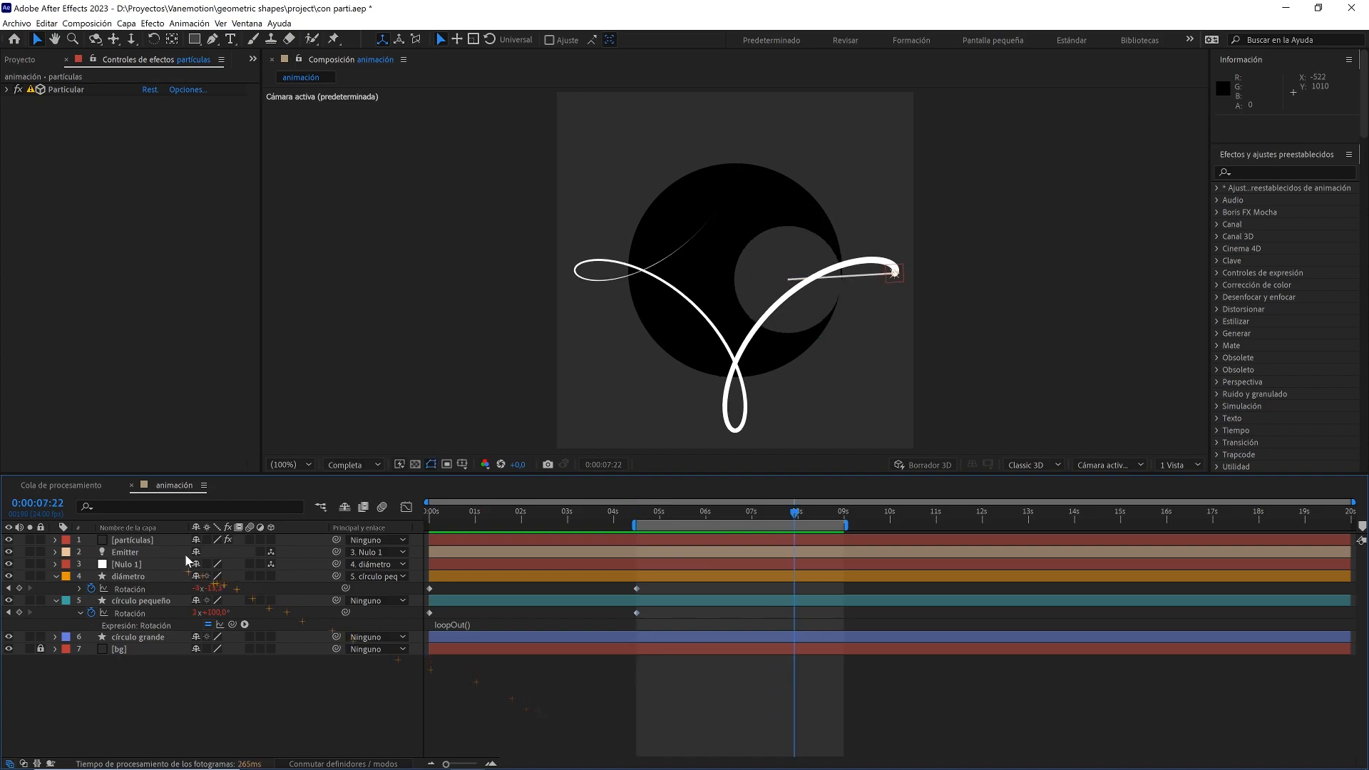
- Set the partículas layer's particle Color to cyan 00D5FF and its Transfer Mode to Add
{"action": "left_click", "coordinate": [163, 542]}
{"action": "left_click", "coordinate": [7, 90]}
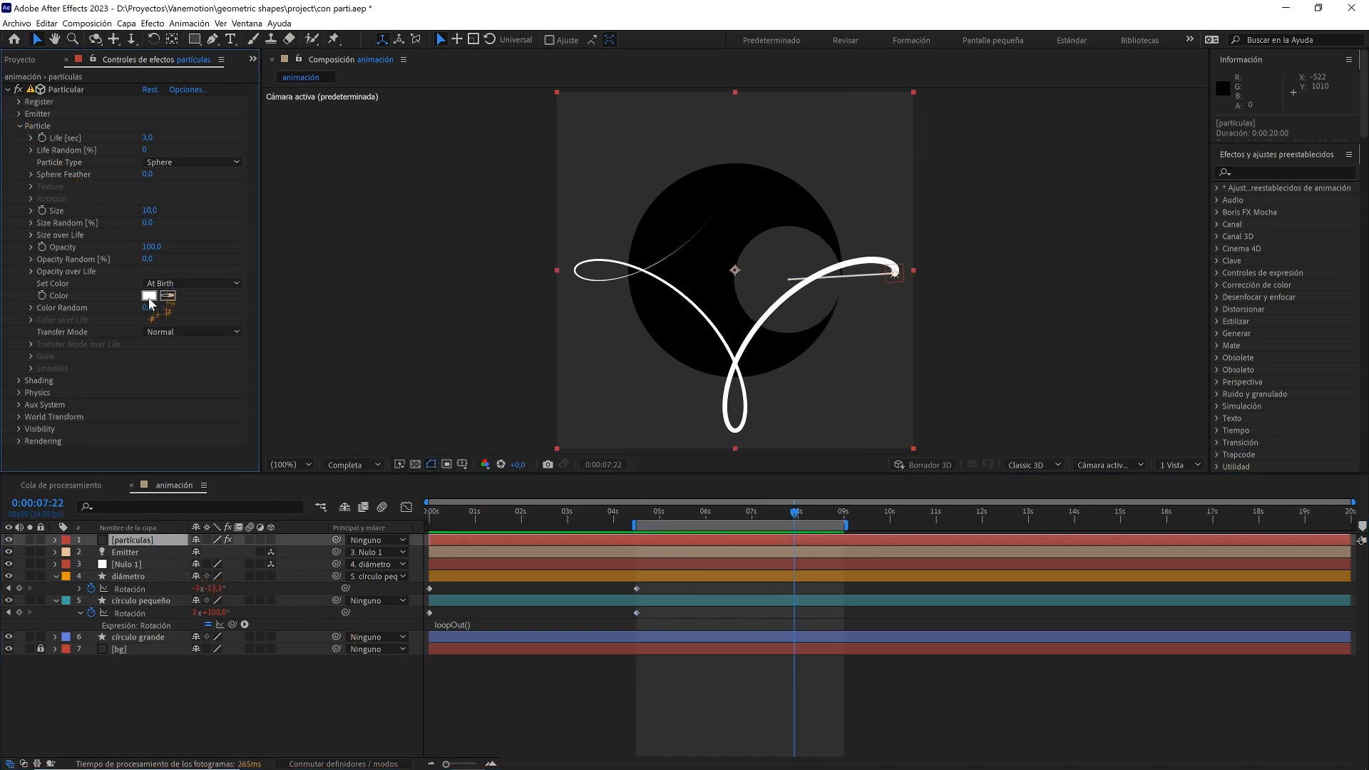
{"action": "left_click", "coordinate": [149, 296]}
{"action": "left_click_drag", "start_coordinate": [737, 535], "coordinate": [742, 553]}
{"action": "left_click_drag", "start_coordinate": [704, 506], "coordinate": [719, 461]}
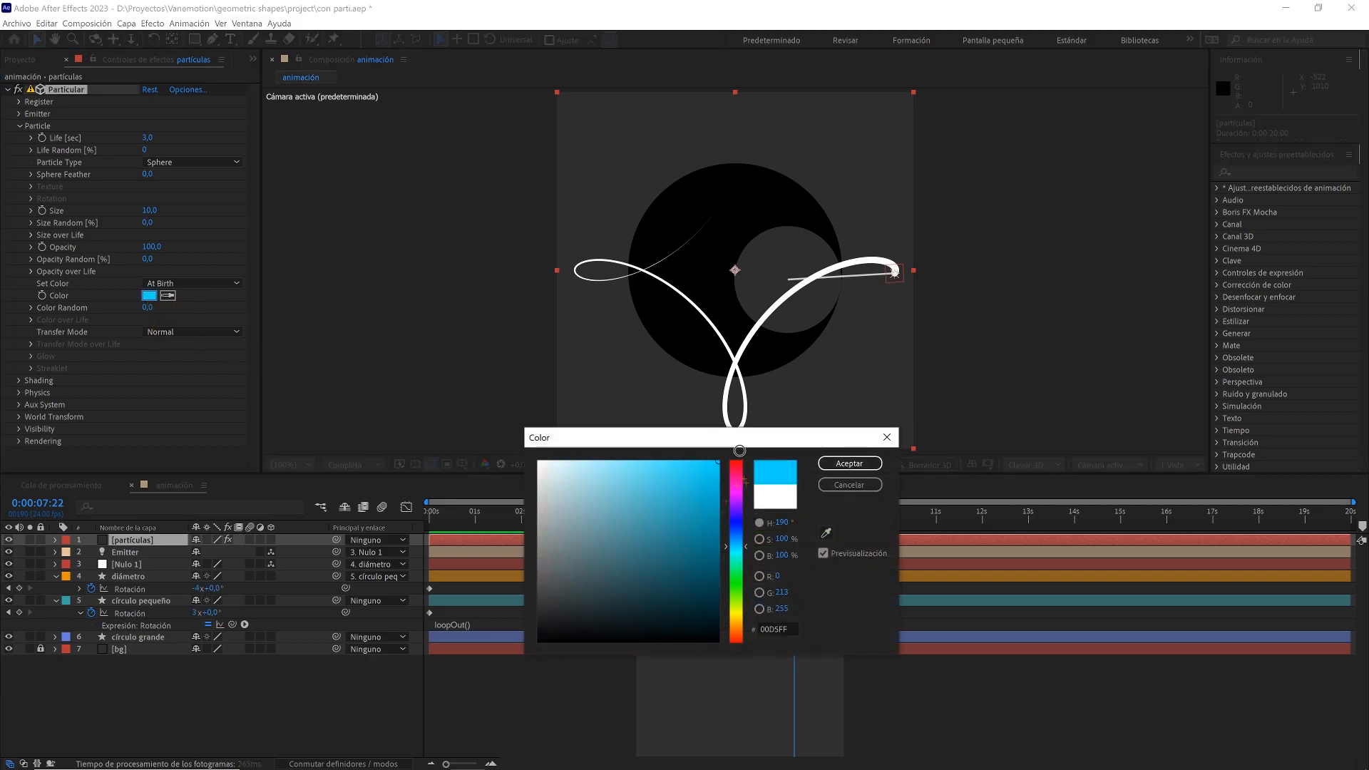
{"action": "left_click", "coordinate": [848, 464]}
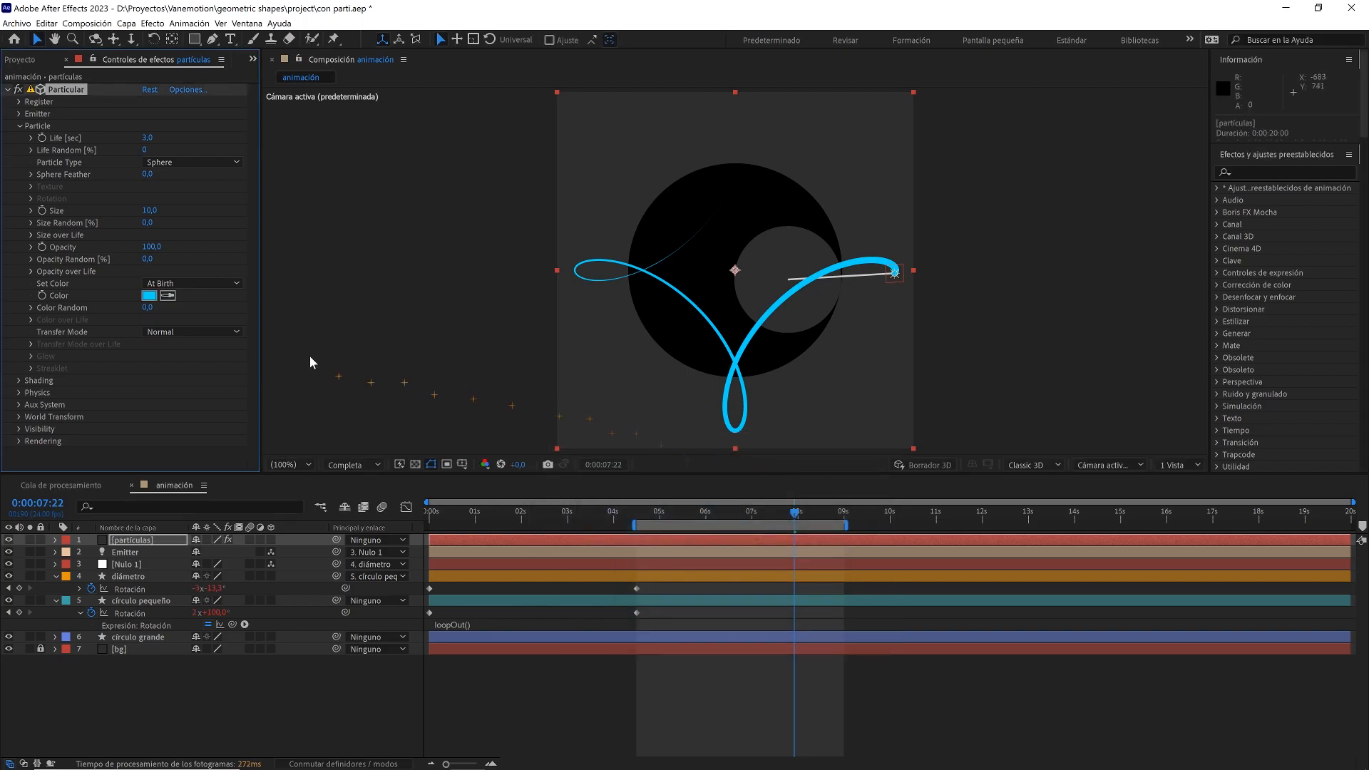
{"action": "left_click", "coordinate": [226, 338]}
{"action": "left_click", "coordinate": [211, 359]}
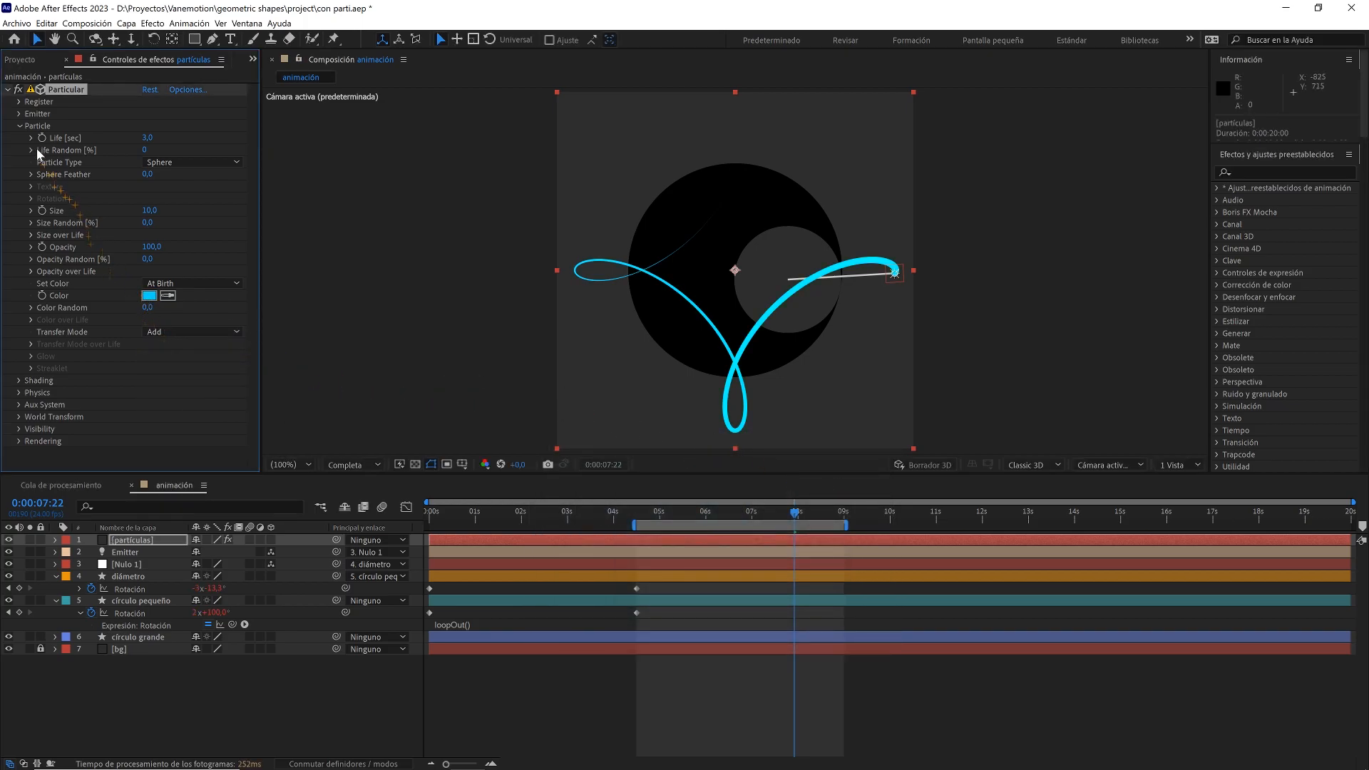
{"action": "left_click", "coordinate": [20, 127]}
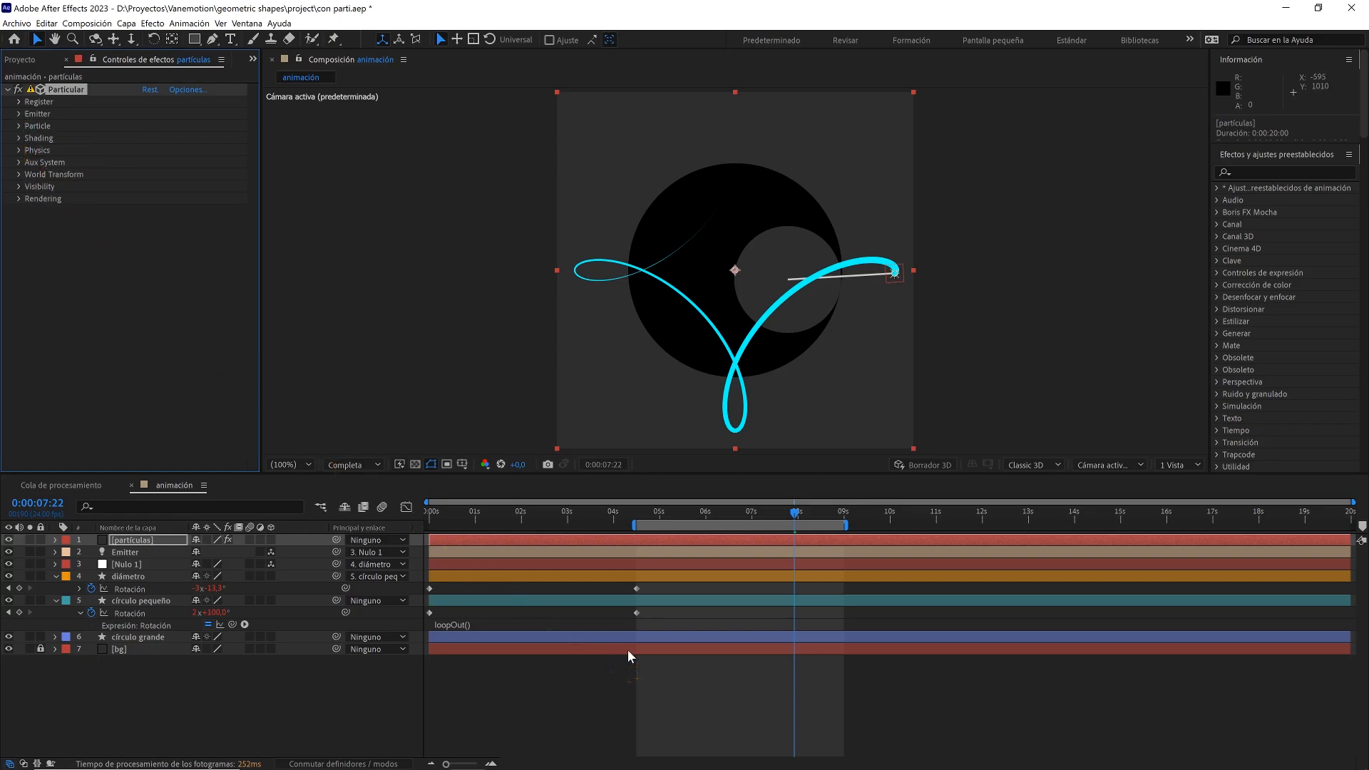
- Set the diámetro layer's Rotation keyframe at 0:00:04:12 to -5 full turns
{"action": "left_click_drag", "start_coordinate": [730, 512], "coordinate": [642, 504]}
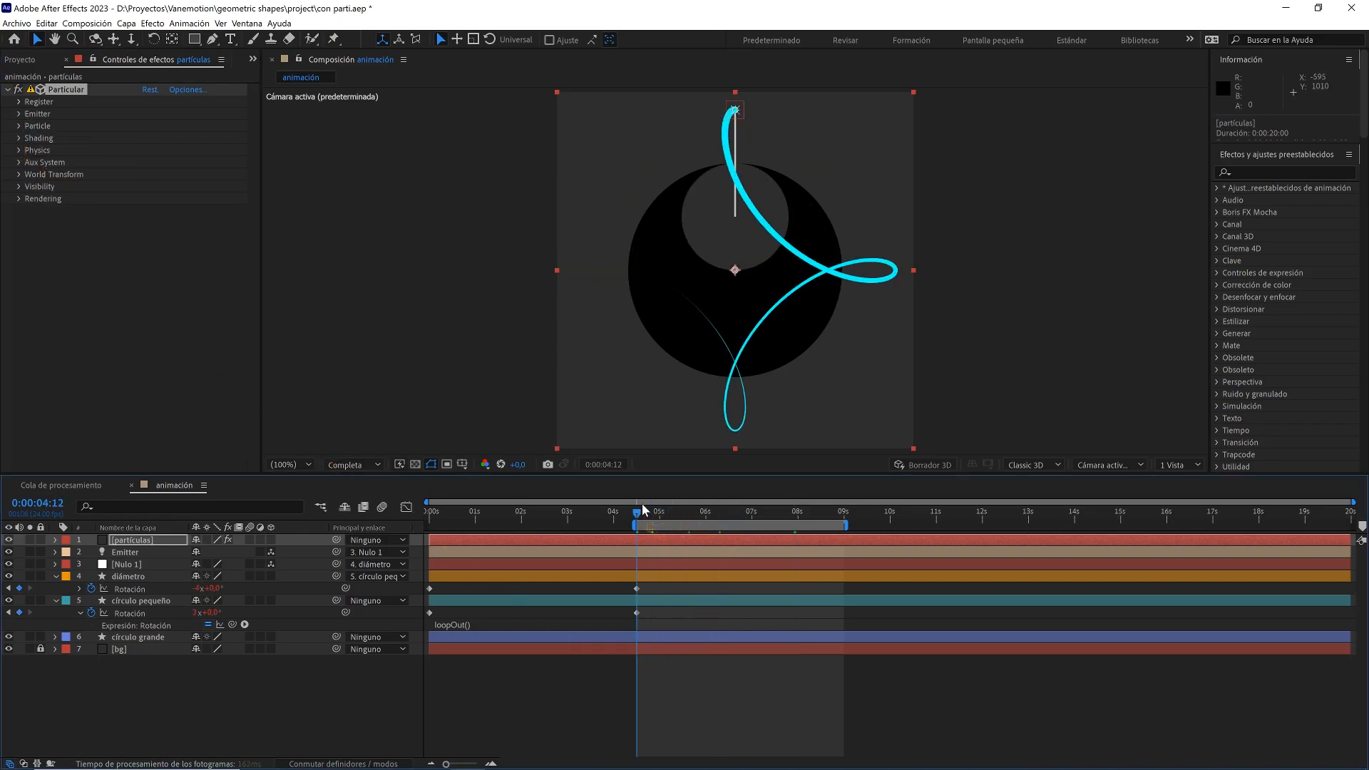
{"action": "left_click_drag", "start_coordinate": [652, 587], "coordinate": [606, 632]}
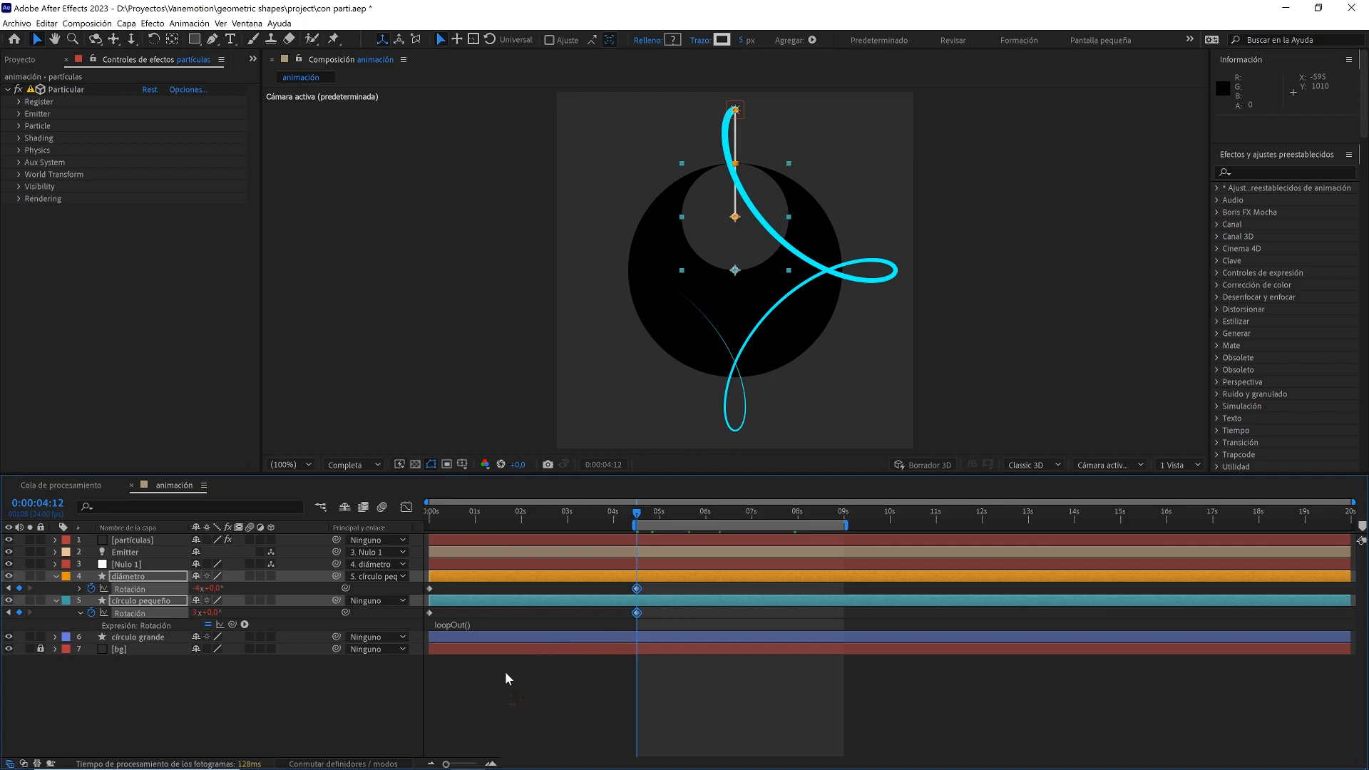
{"action": "left_click", "coordinate": [504, 679]}
{"action": "left_click", "coordinate": [199, 589]}
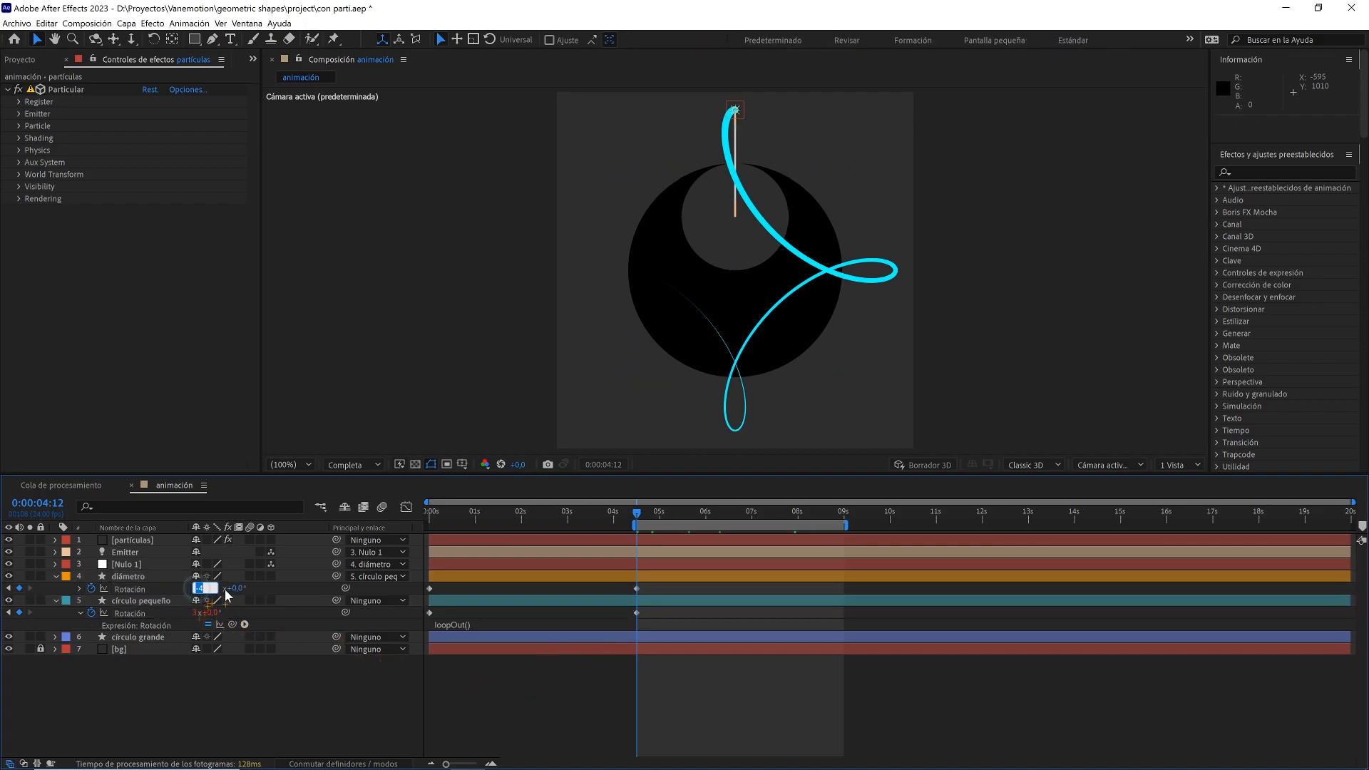
{"action": "type", "text": "-5"}
{"action": "left_click", "coordinate": [245, 681]}
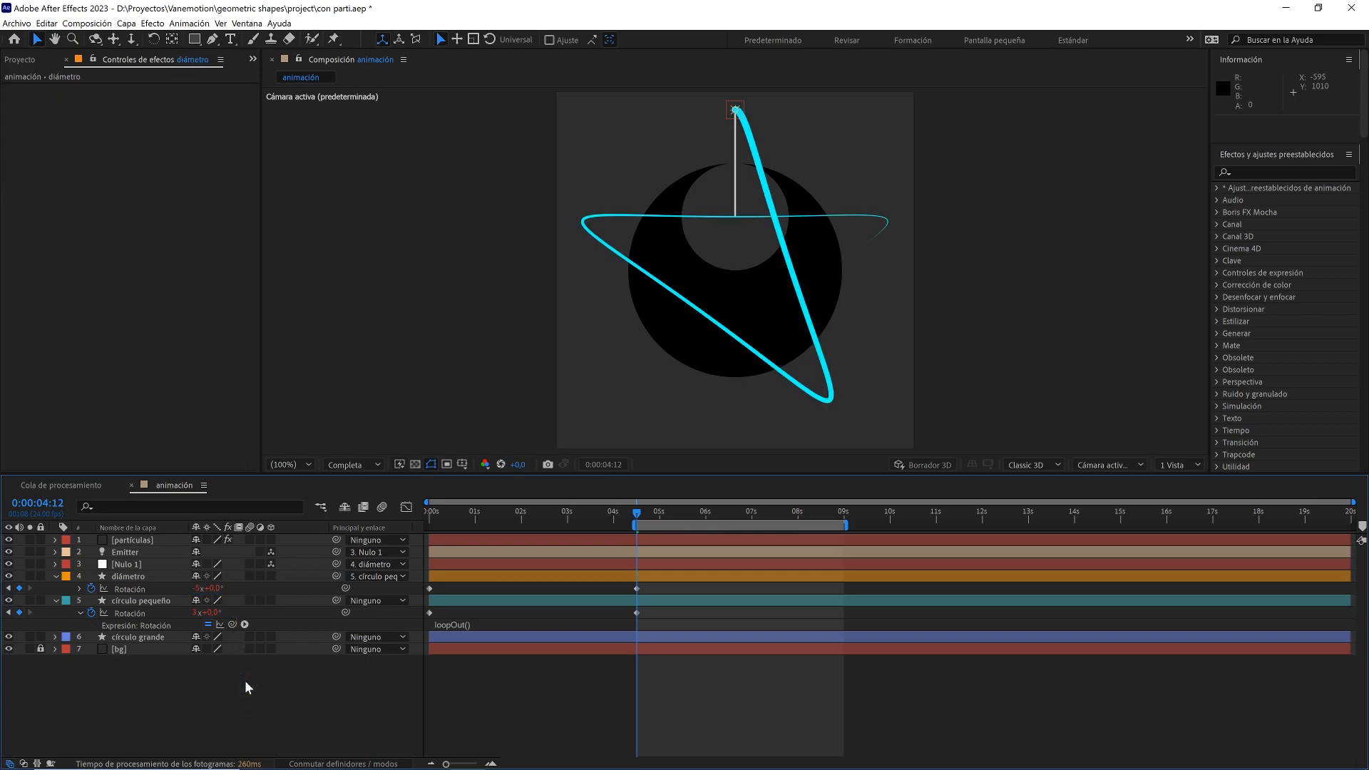
- Change the partículas layer's particle Color to pinkish red FF2250
{"action": "left_click", "coordinate": [170, 540]}
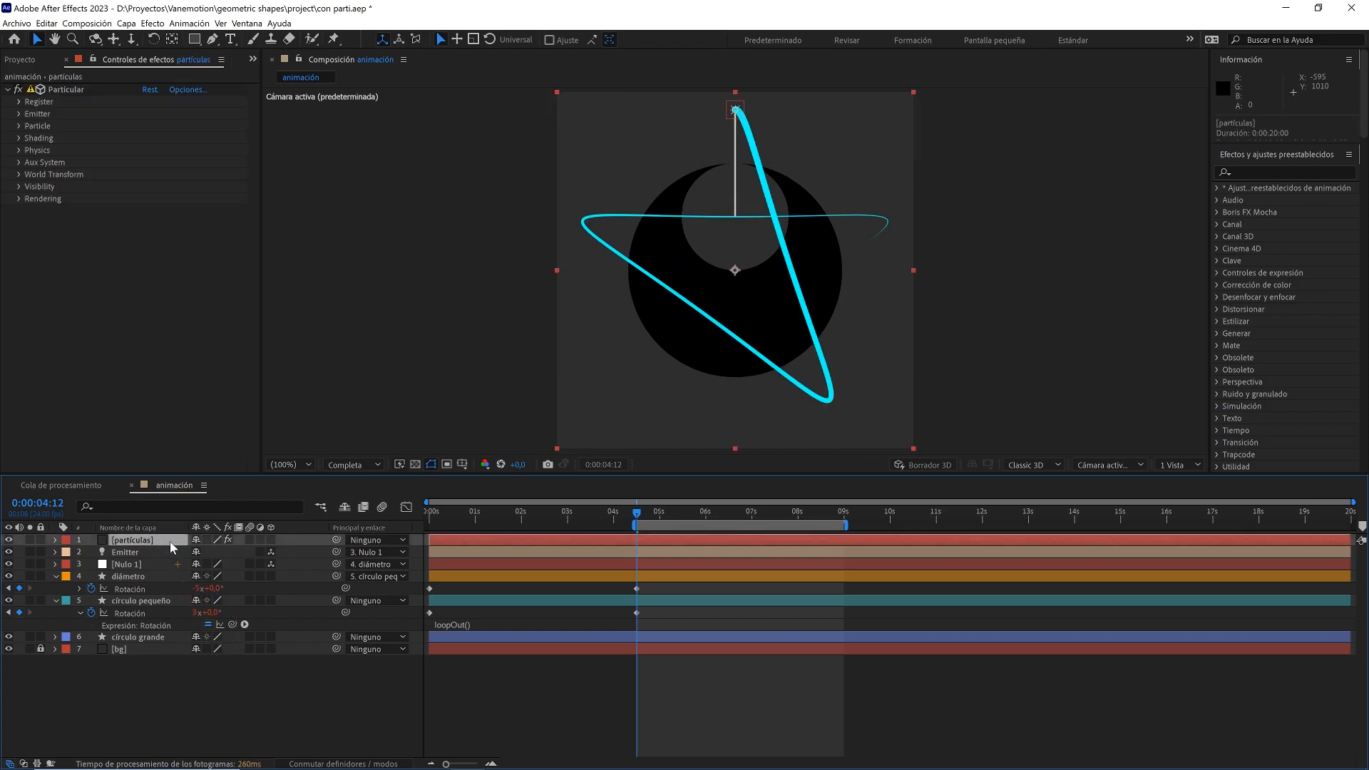
{"action": "left_click", "coordinate": [19, 125]}
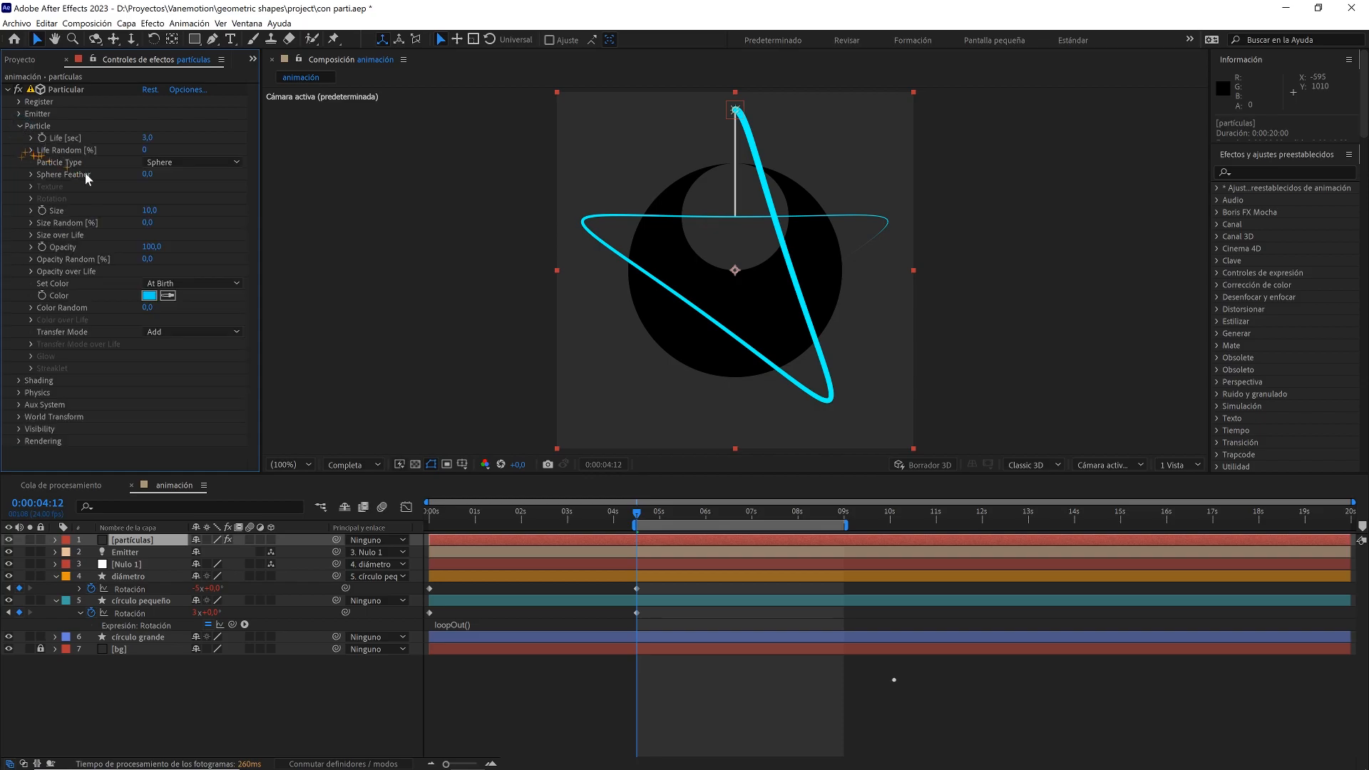
{"action": "left_click", "coordinate": [150, 295]}
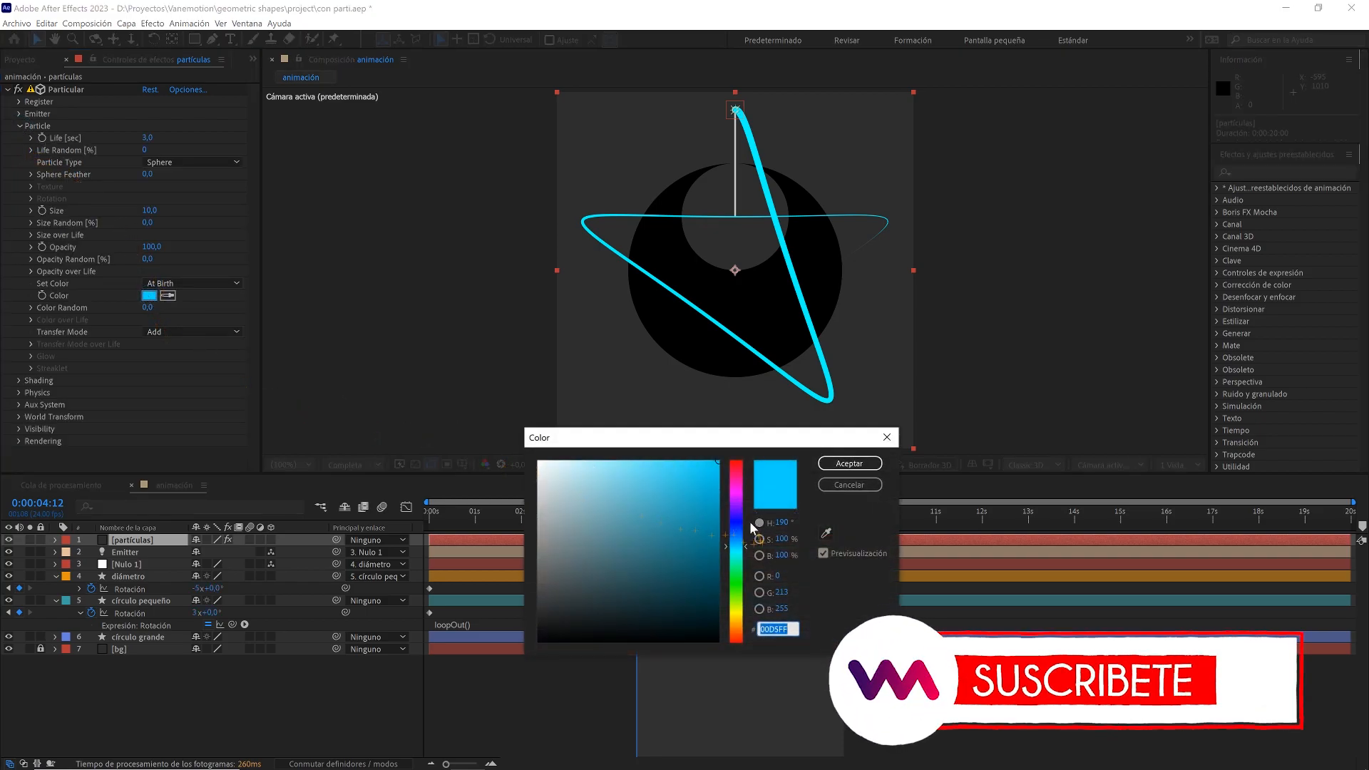
{"action": "left_click_drag", "start_coordinate": [747, 539], "coordinate": [748, 473]}
{"action": "left_click", "coordinate": [696, 461]}
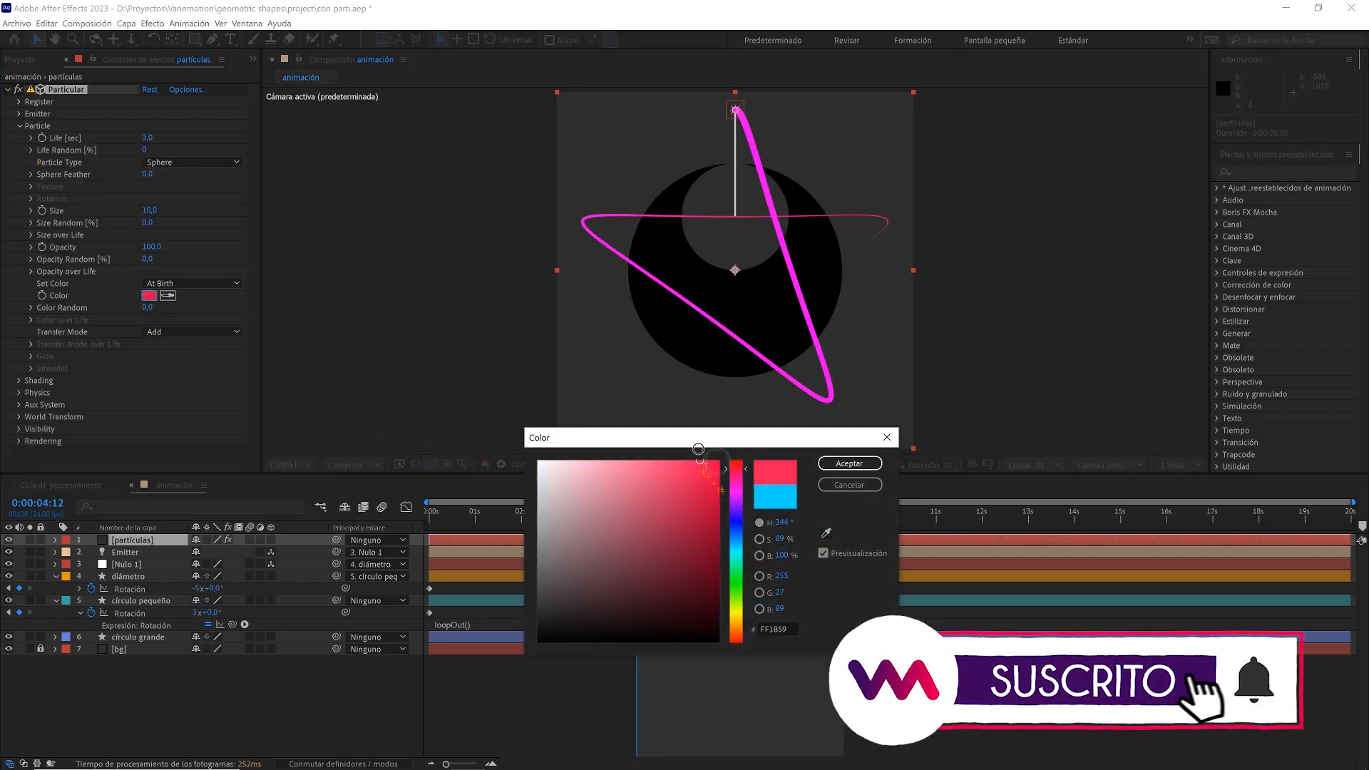
{"action": "left_click_drag", "start_coordinate": [740, 476], "coordinate": [748, 473]}
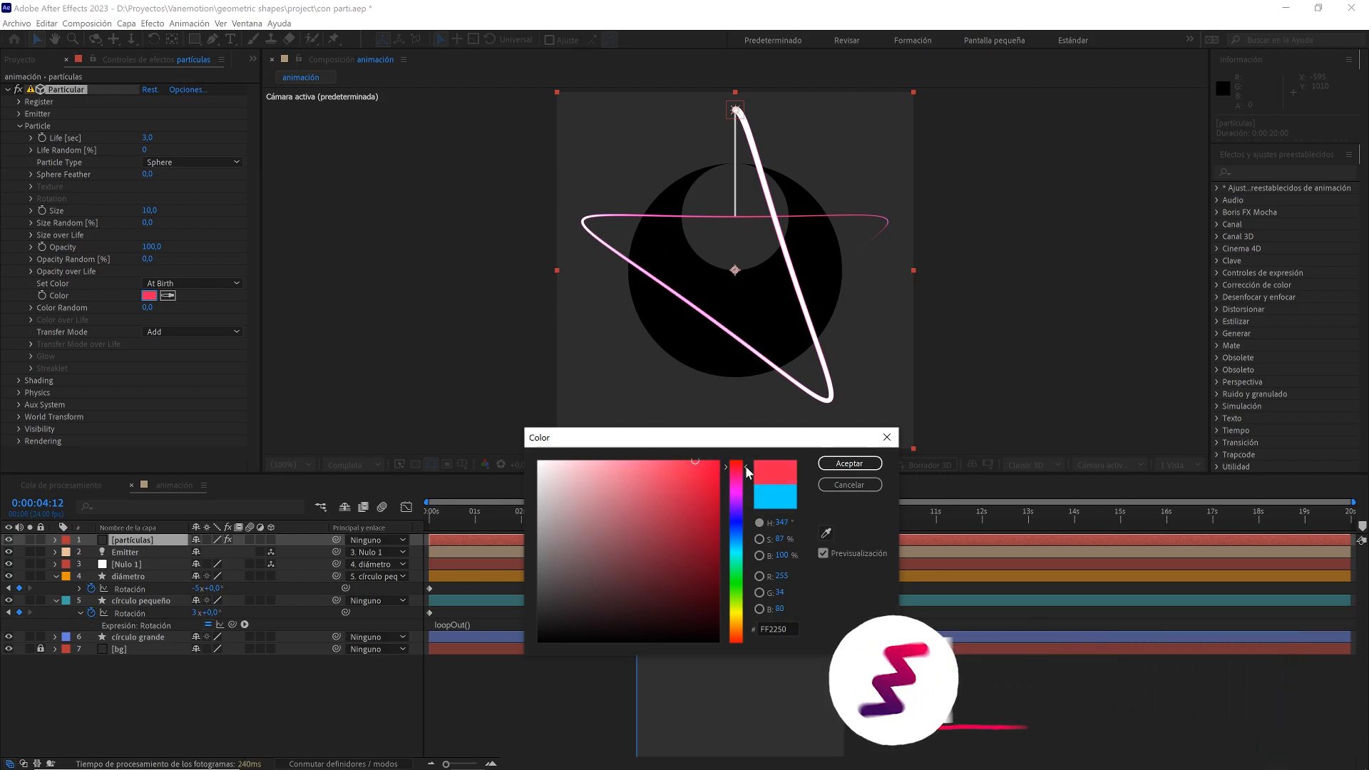
{"action": "left_click", "coordinate": [833, 465]}
- Set the partículas layer's particle Transfer Mode to Normal and preview the trail loop within the work area
{"action": "left_click", "coordinate": [214, 332]}
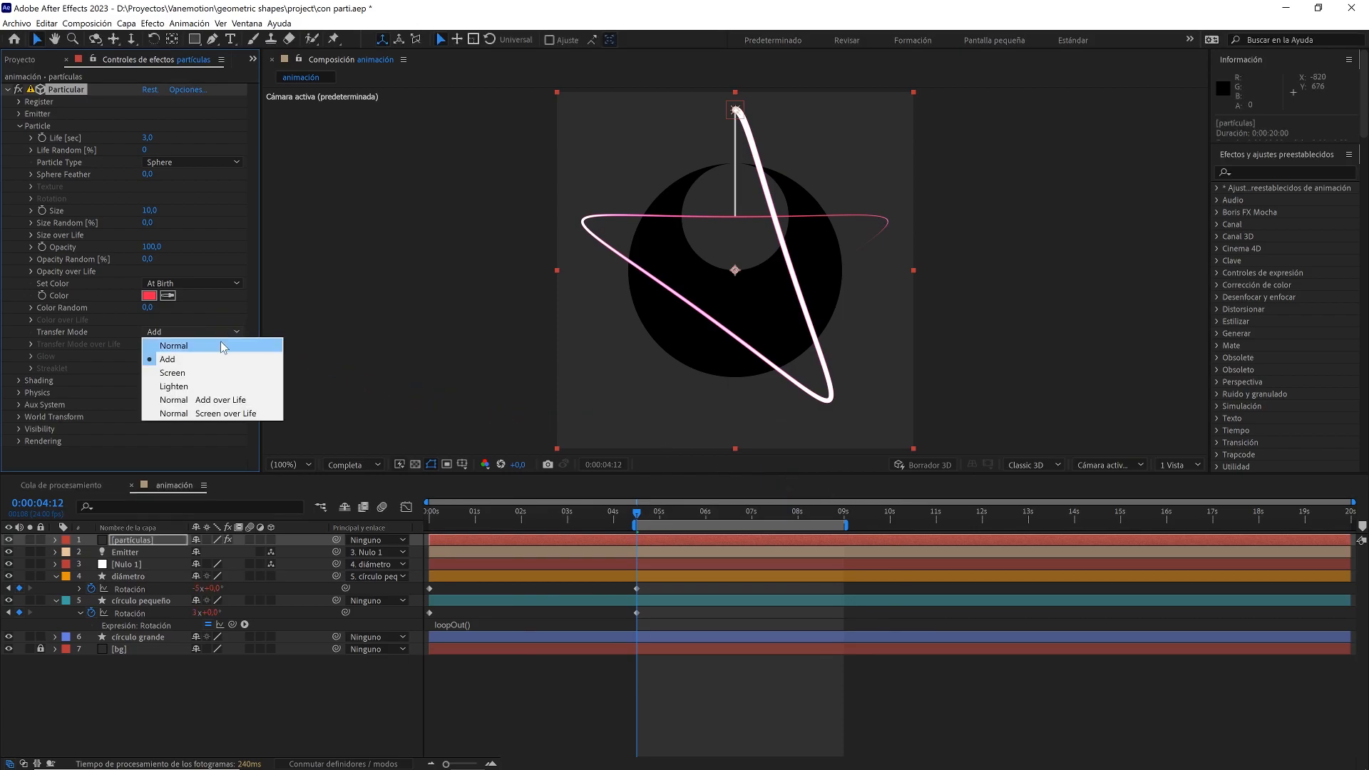
{"action": "left_click", "coordinate": [222, 344]}
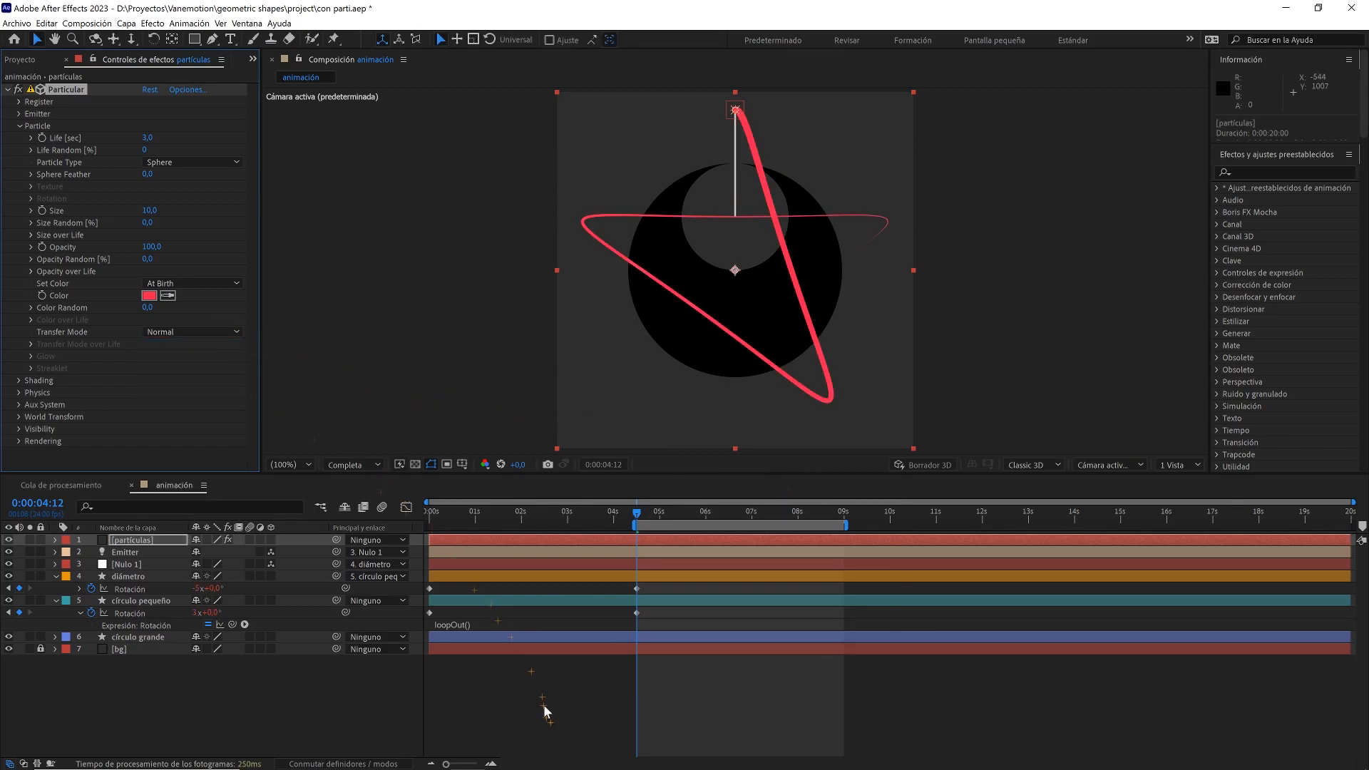
{"action": "key", "text": "space"}
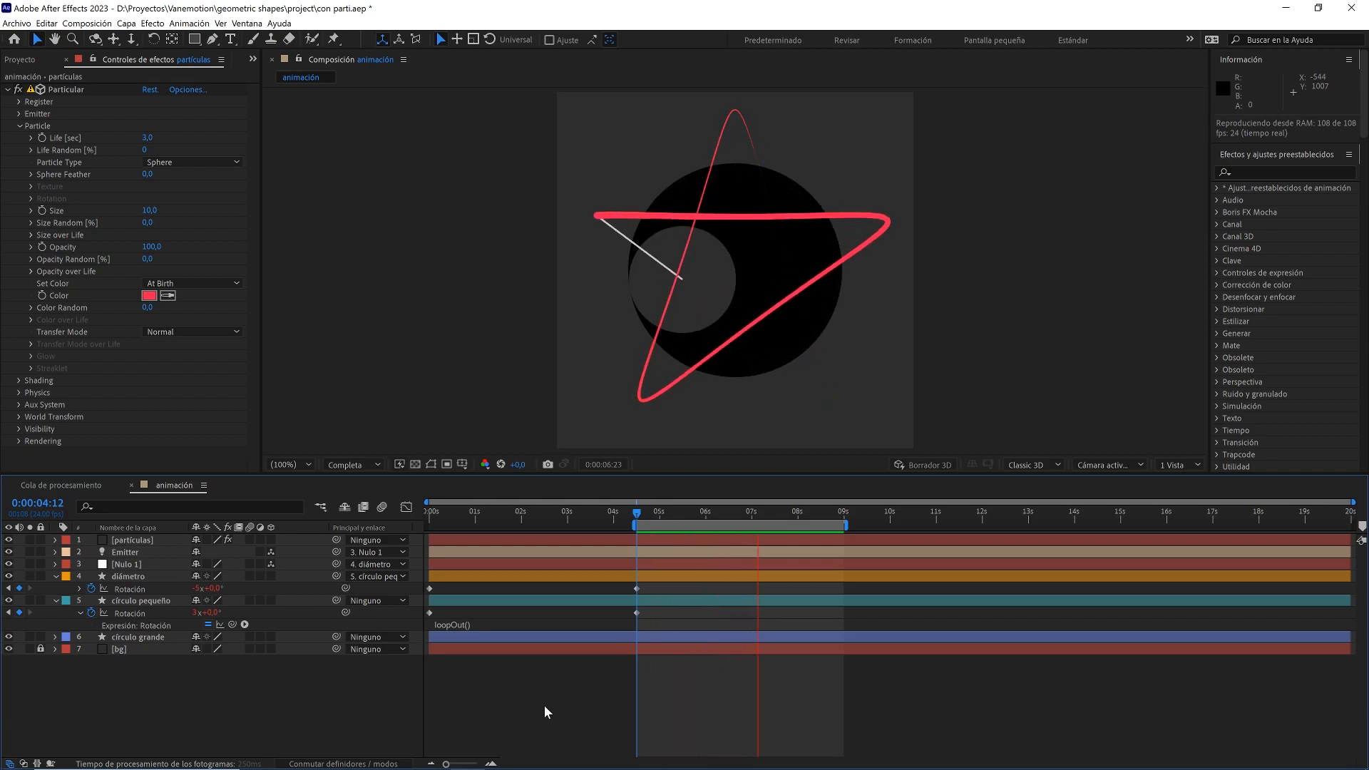
{"action": "key", "text": "space"}
- Return to 0:00:04:12 and set the diámetro layer's Rotation keyframe there to -7 full turns
{"action": "left_click_drag", "start_coordinate": [730, 516], "coordinate": [651, 515]}
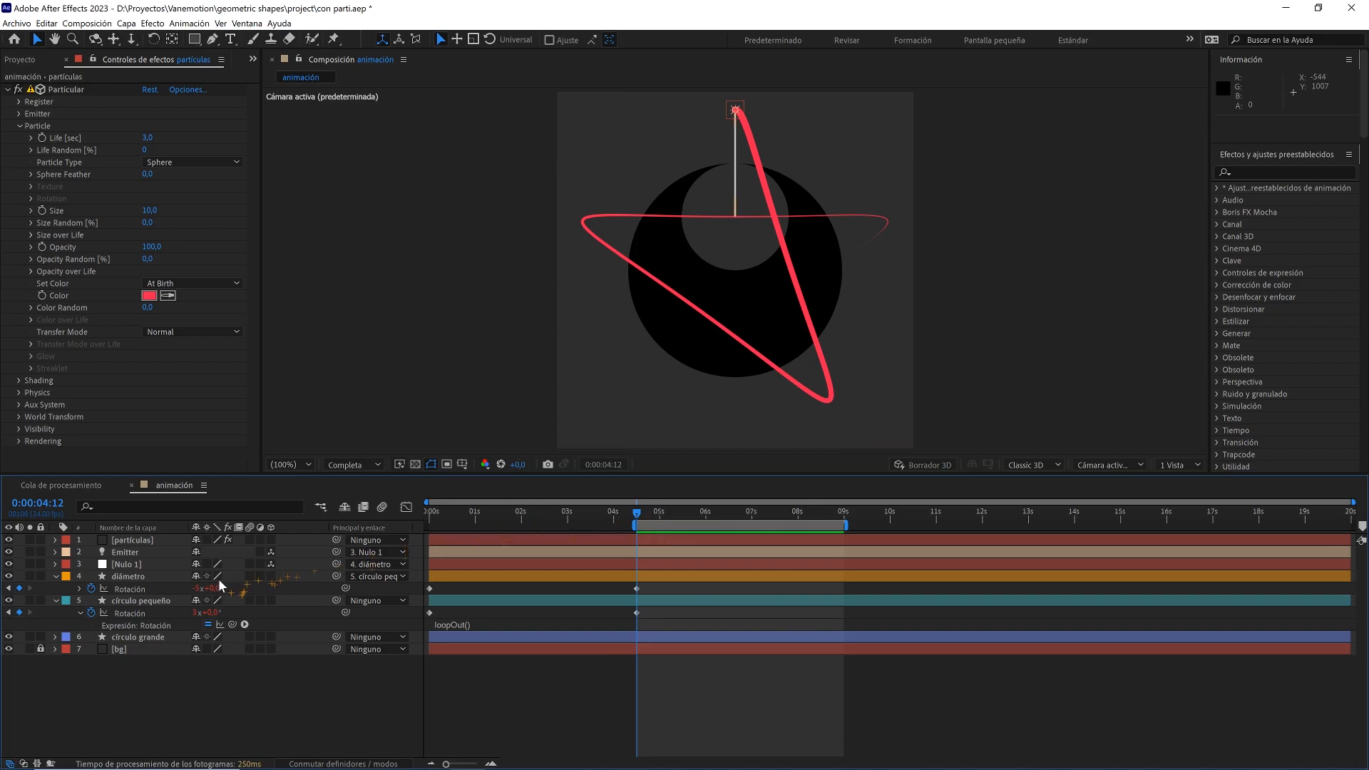
{"action": "left_click", "coordinate": [199, 588]}
{"action": "key", "text": "Return"}
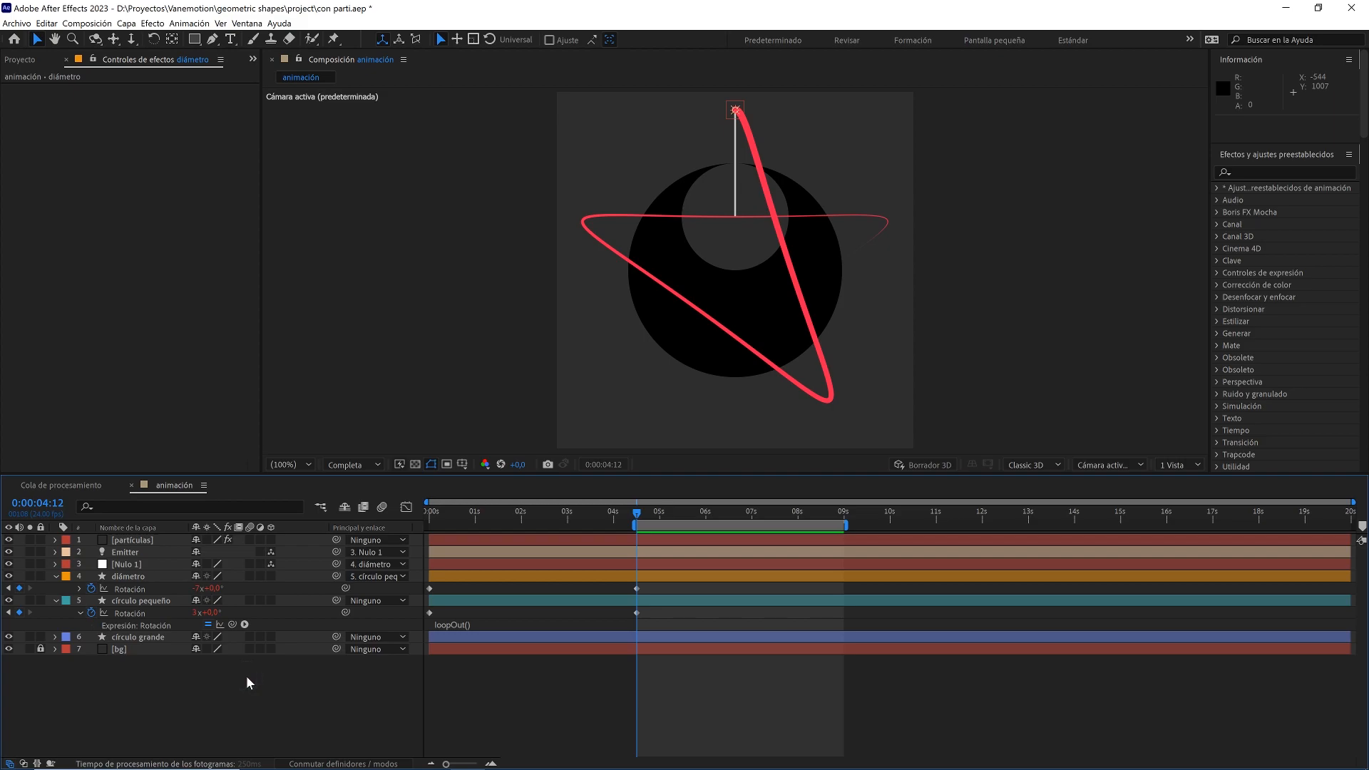
- Change the partículas layer's particle Color to yellow FFEA22
{"action": "left_click", "coordinate": [136, 540]}
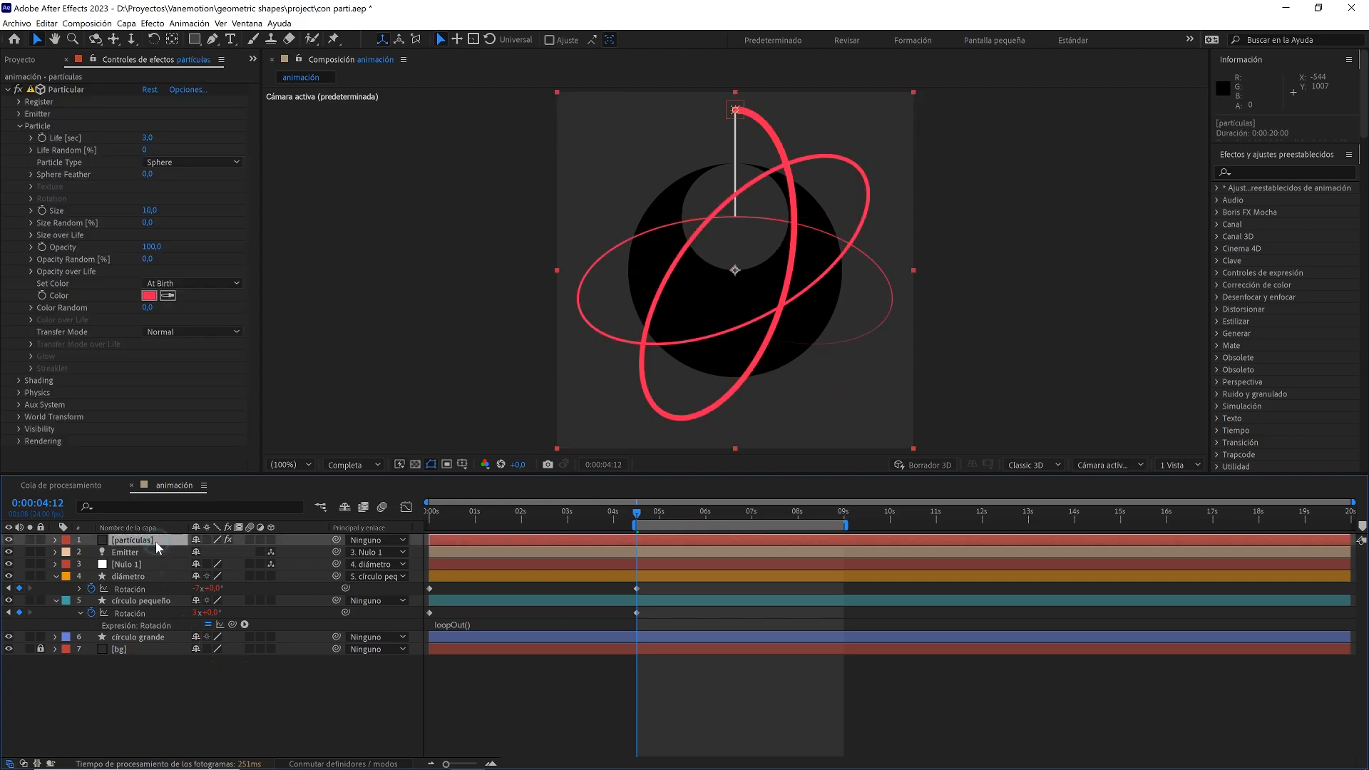
{"action": "left_click", "coordinate": [148, 296]}
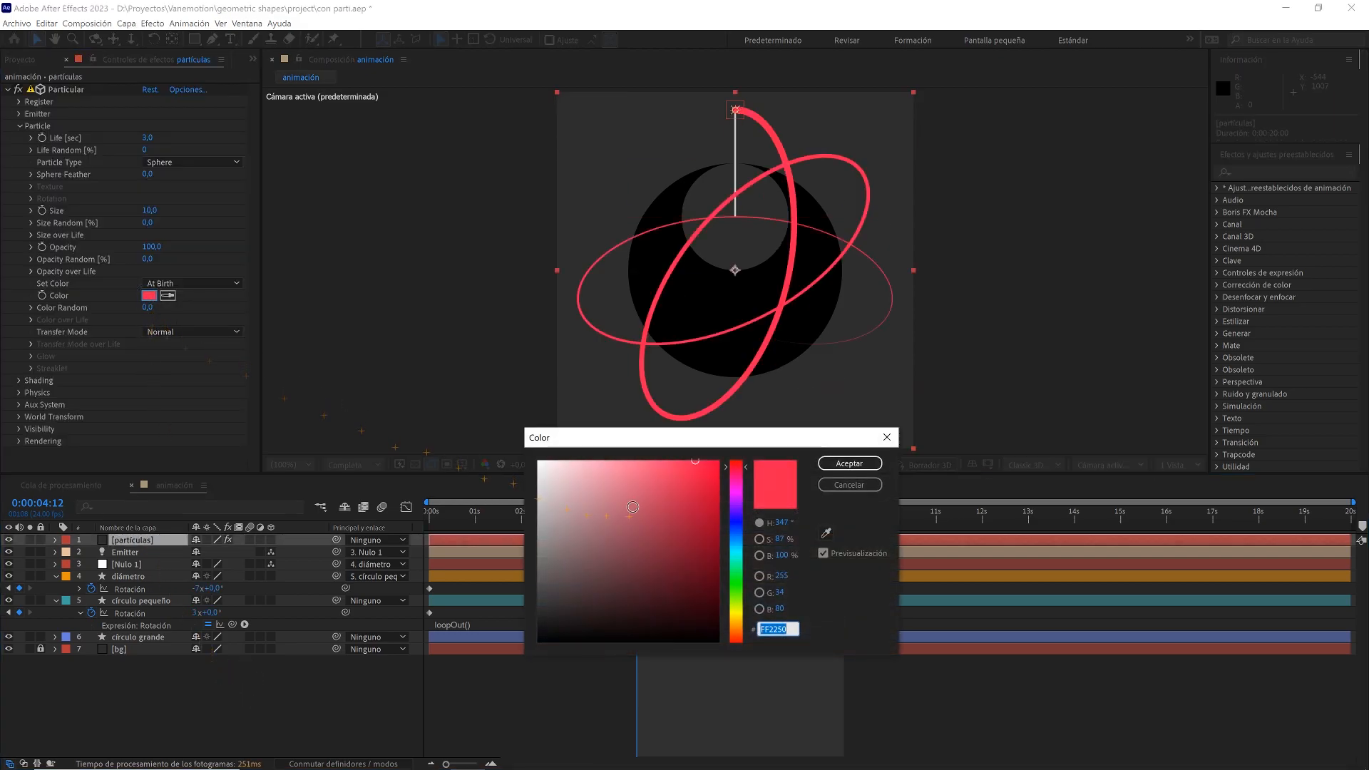
{"action": "left_click_drag", "start_coordinate": [740, 543], "coordinate": [743, 621]}
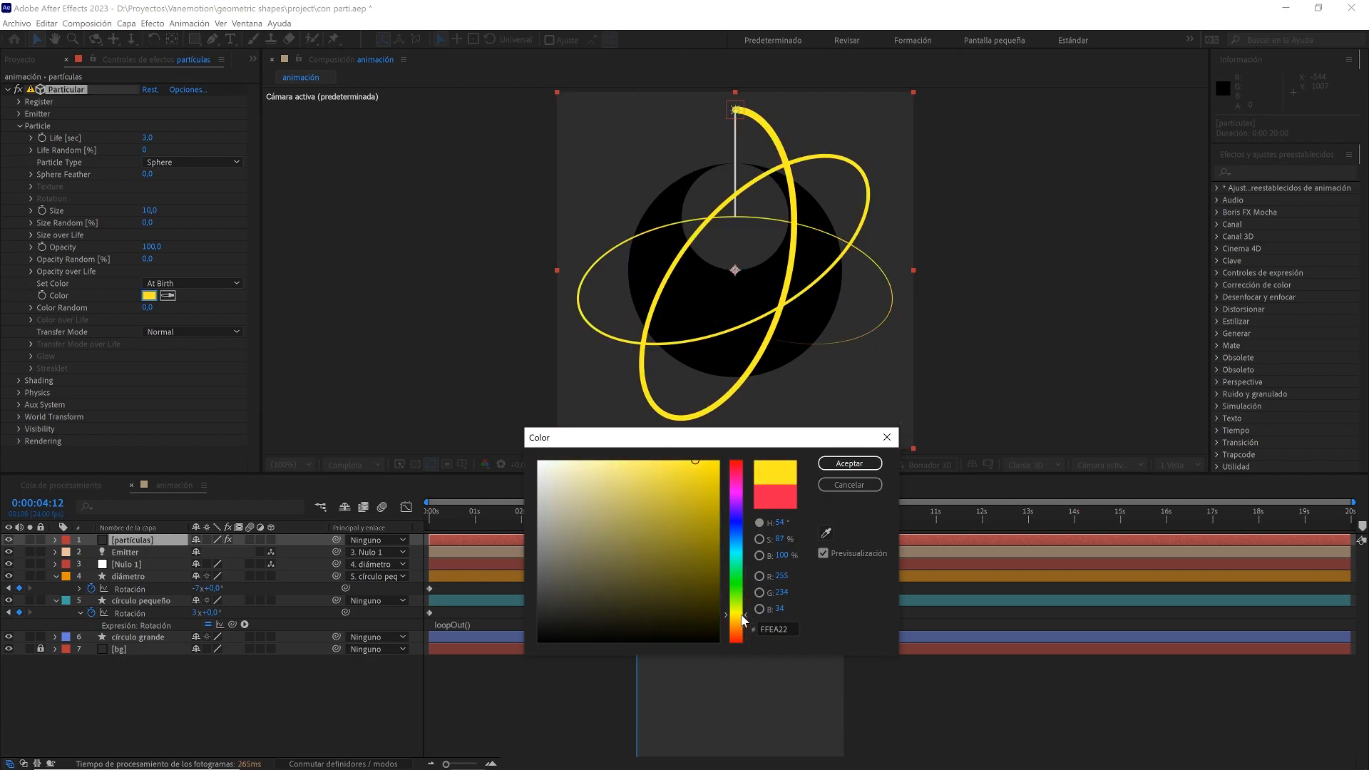
{"action": "left_click", "coordinate": [838, 464]}
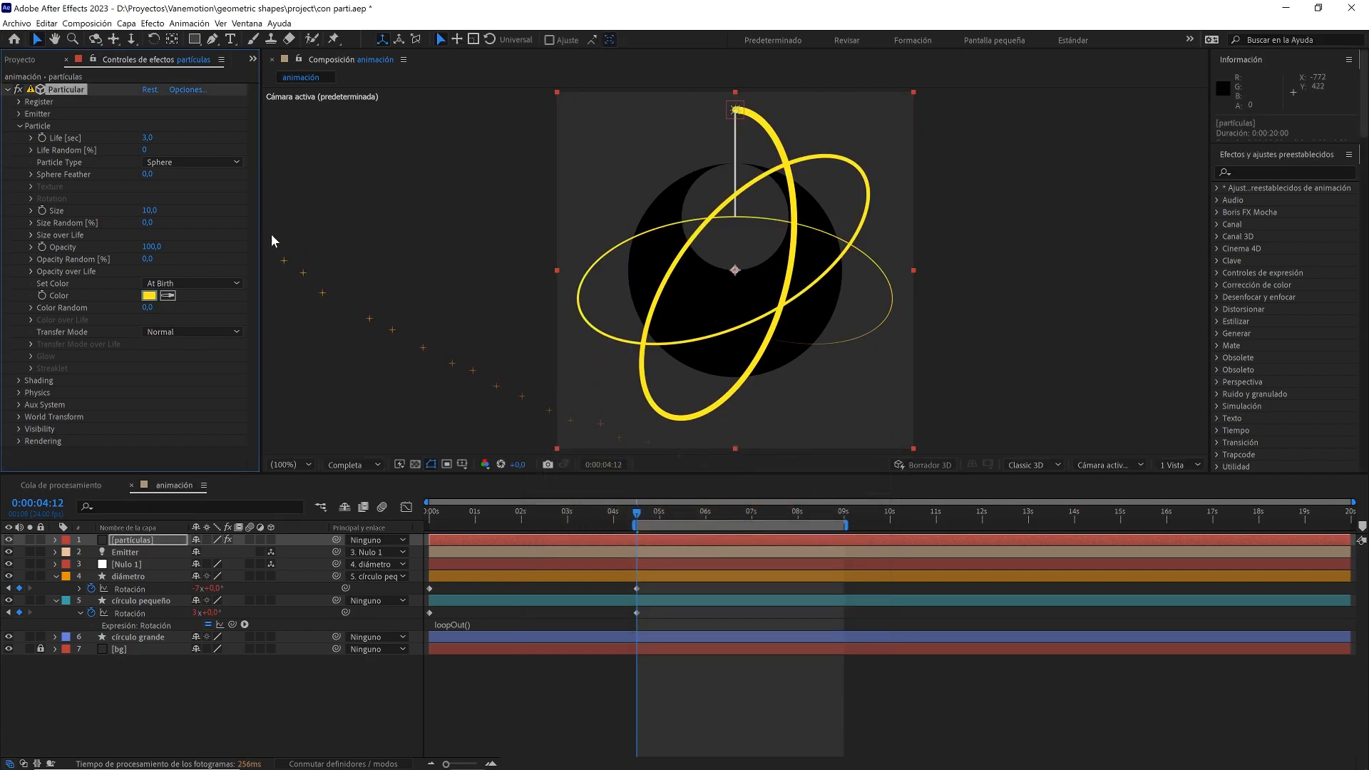
- Set the particle Life to 2 seconds and preview the trail loop, ending back at 0:00:04:12
{"action": "left_click", "coordinate": [149, 139]}
{"action": "left_click", "coordinate": [186, 131]}
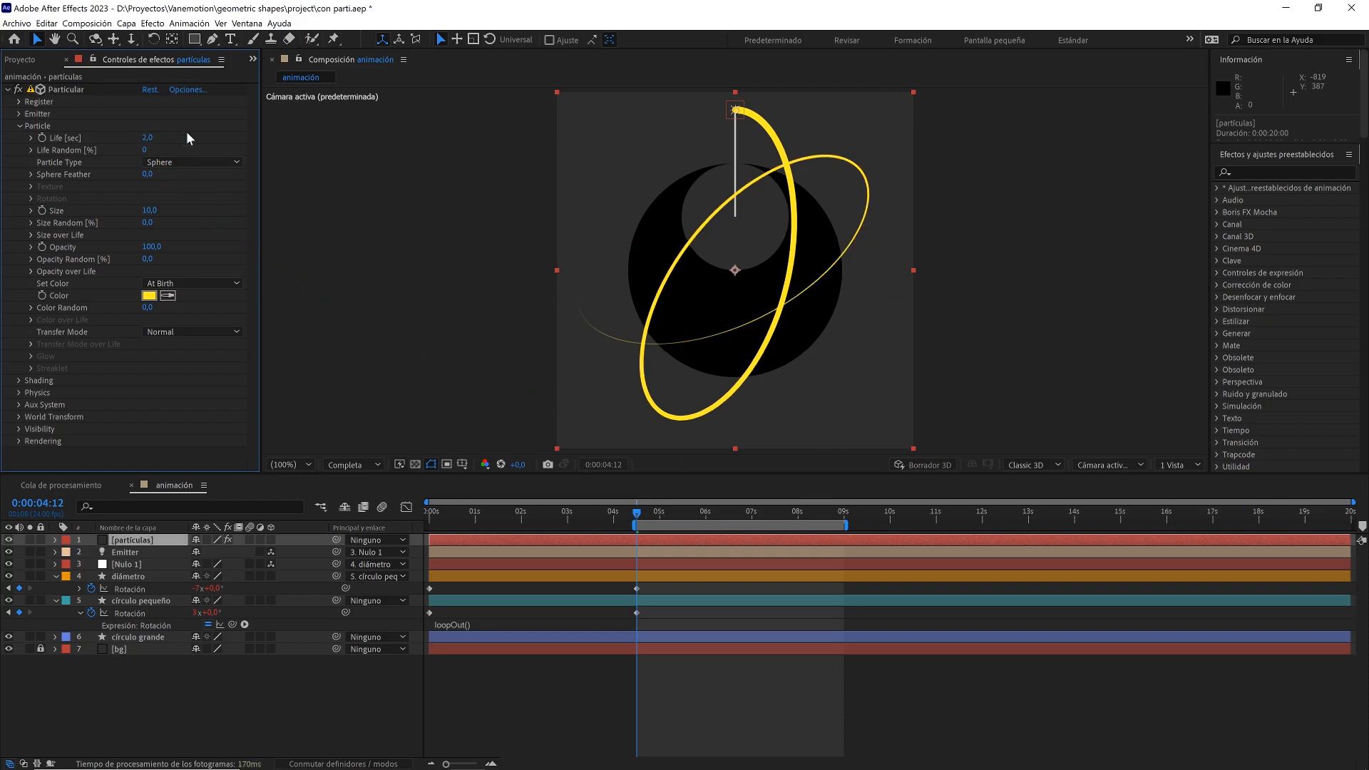
{"action": "left_click", "coordinate": [550, 692]}
{"action": "key", "text": "space"}
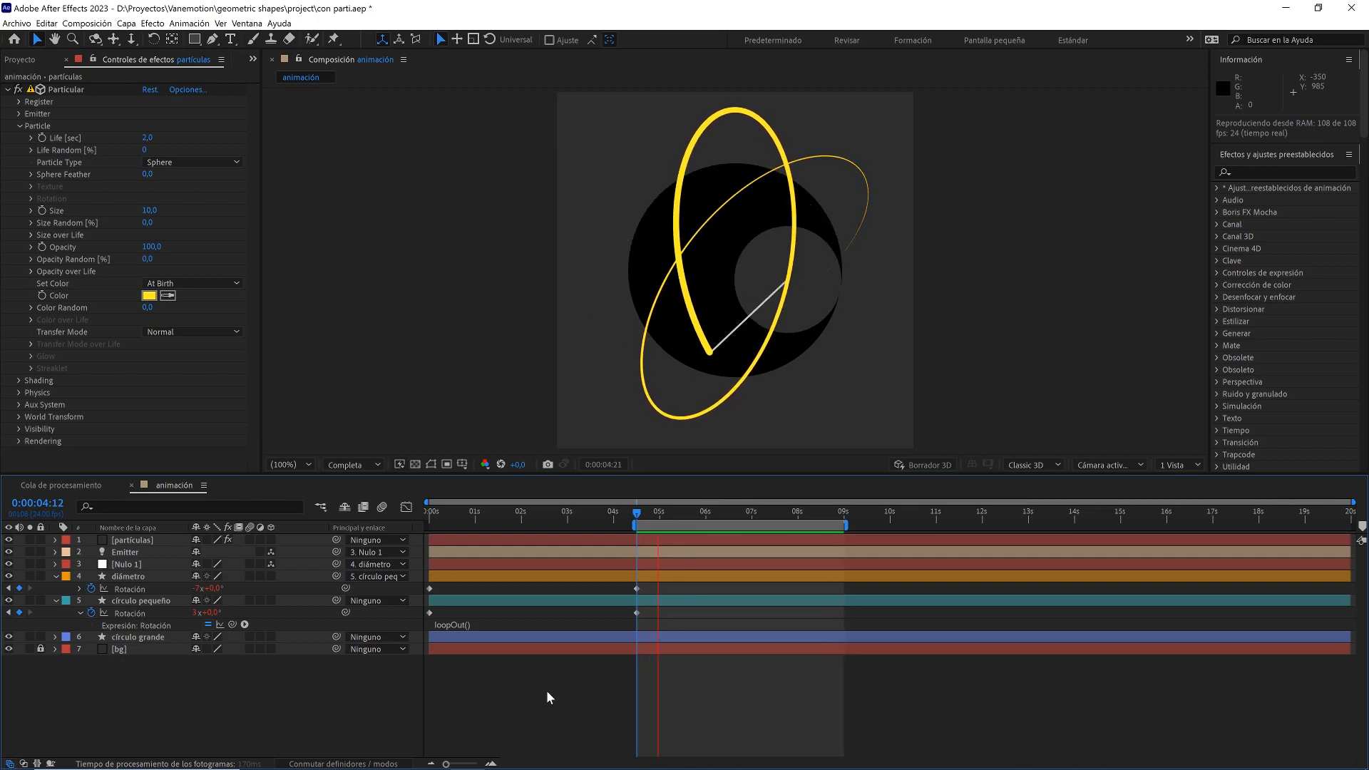
{"action": "left_click", "coordinate": [642, 511]}
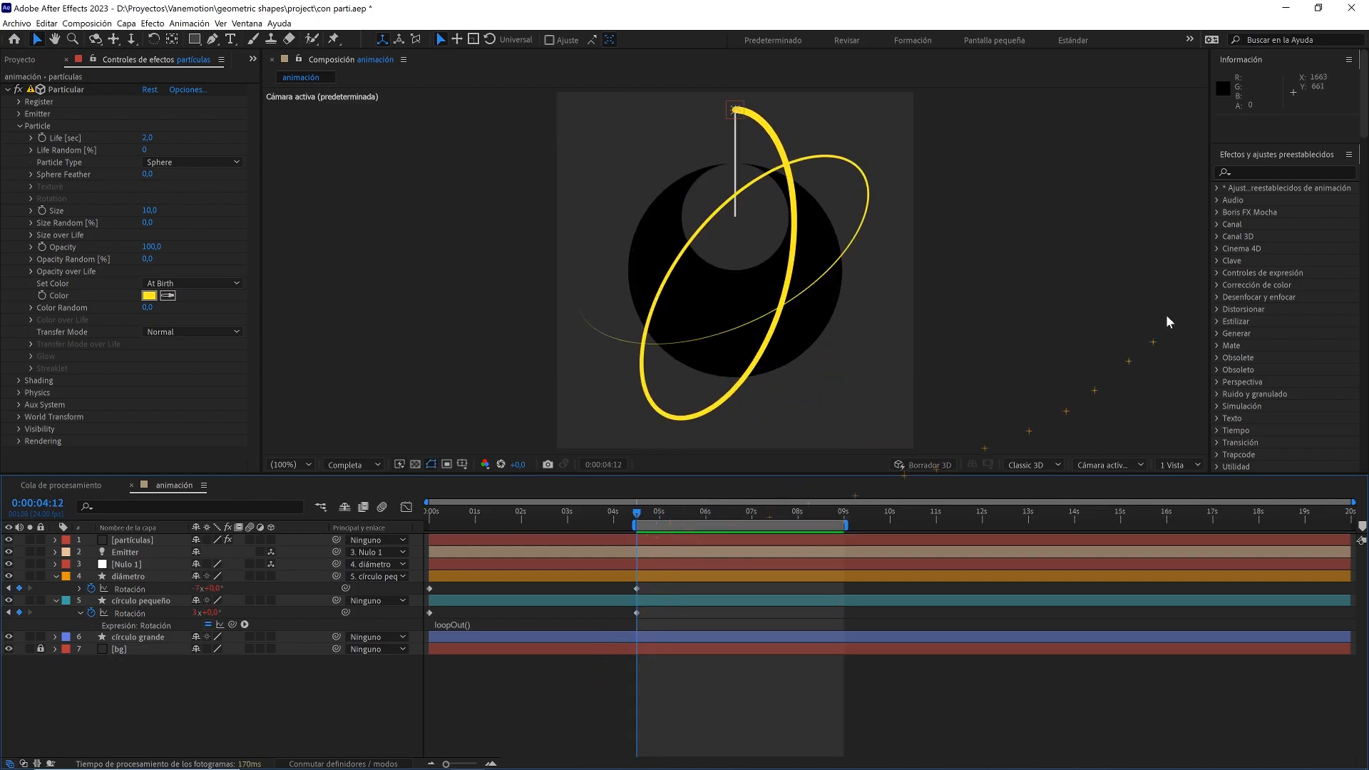
- Apply the Resplandor effect to the partículas layer and set its Radio de resplandor to 70
{"action": "left_click", "coordinate": [1272, 174]}
{"action": "type", "text": "respland"}
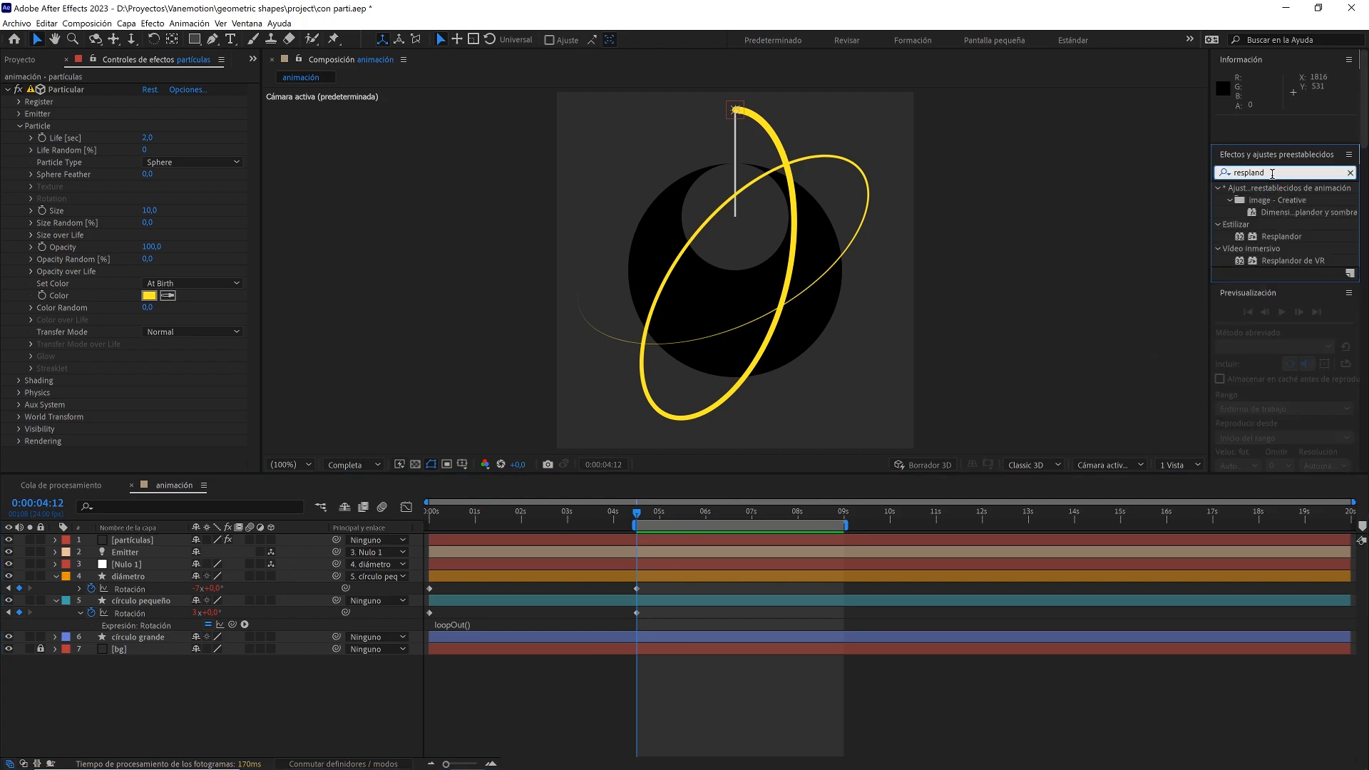
{"action": "left_click_drag", "start_coordinate": [1281, 230], "coordinate": [175, 571]}
{"action": "left_click_drag", "start_coordinate": [163, 572], "coordinate": [152, 550]}
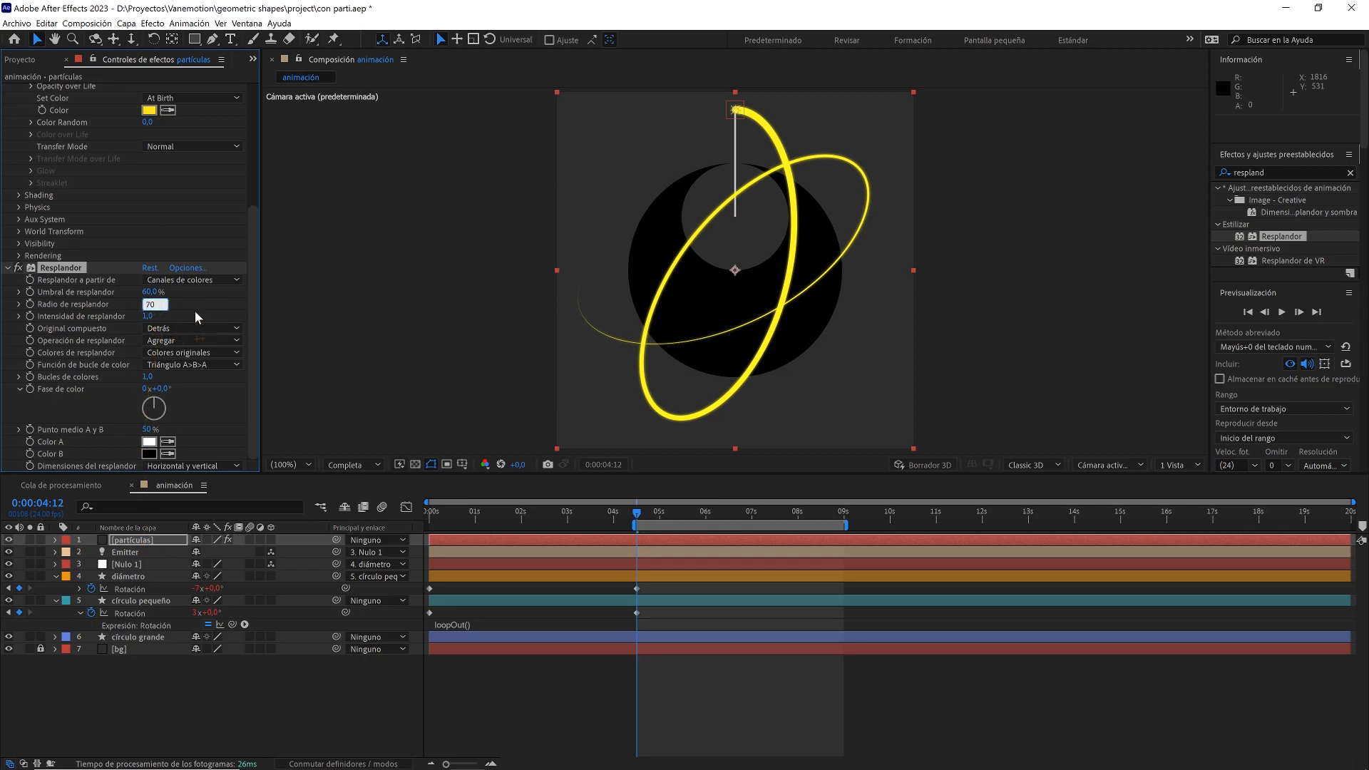
{"action": "key", "text": "Return"}
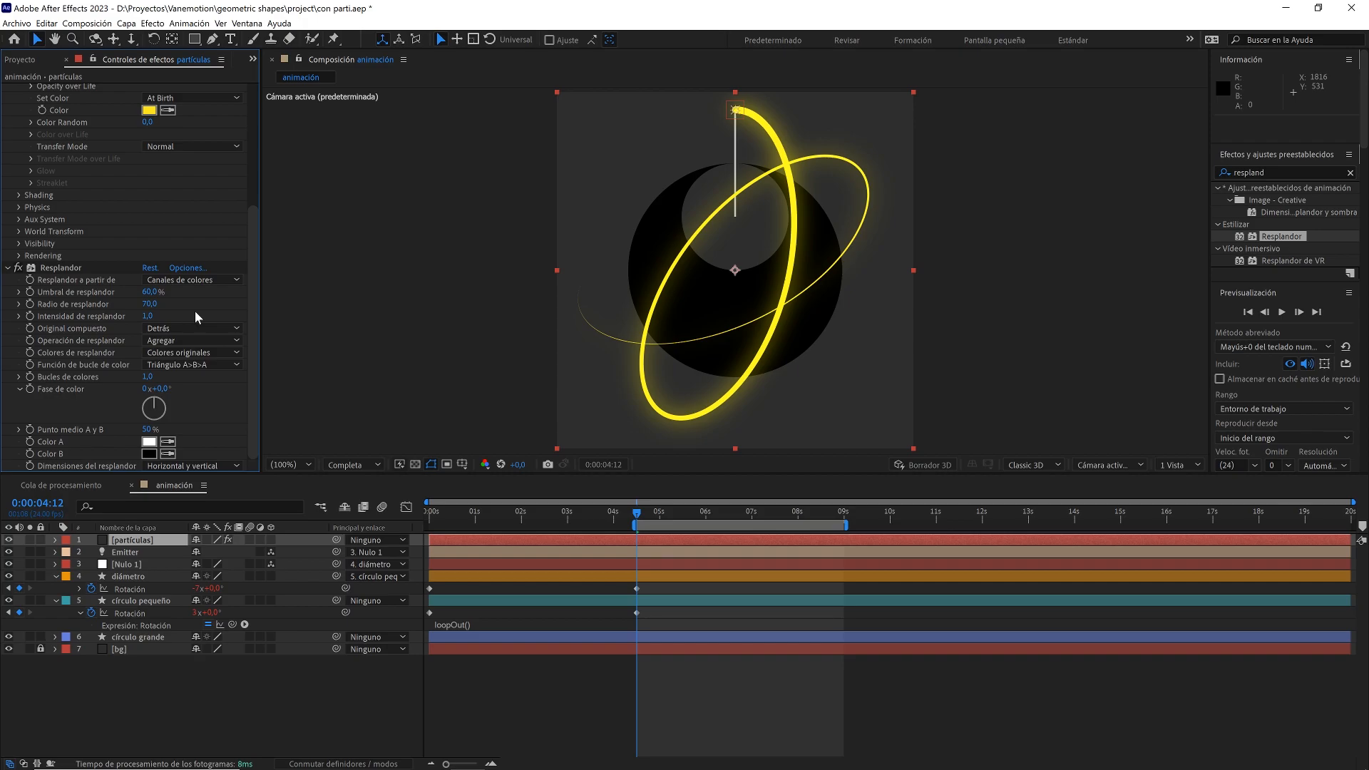
- Add an adjustment layer, apply the Ruido HLS effect to it, and set Luminosidad to 2%
{"action": "right_click", "coordinate": [211, 718]}
{"action": "mouse_move", "coordinate": [335, 579]}
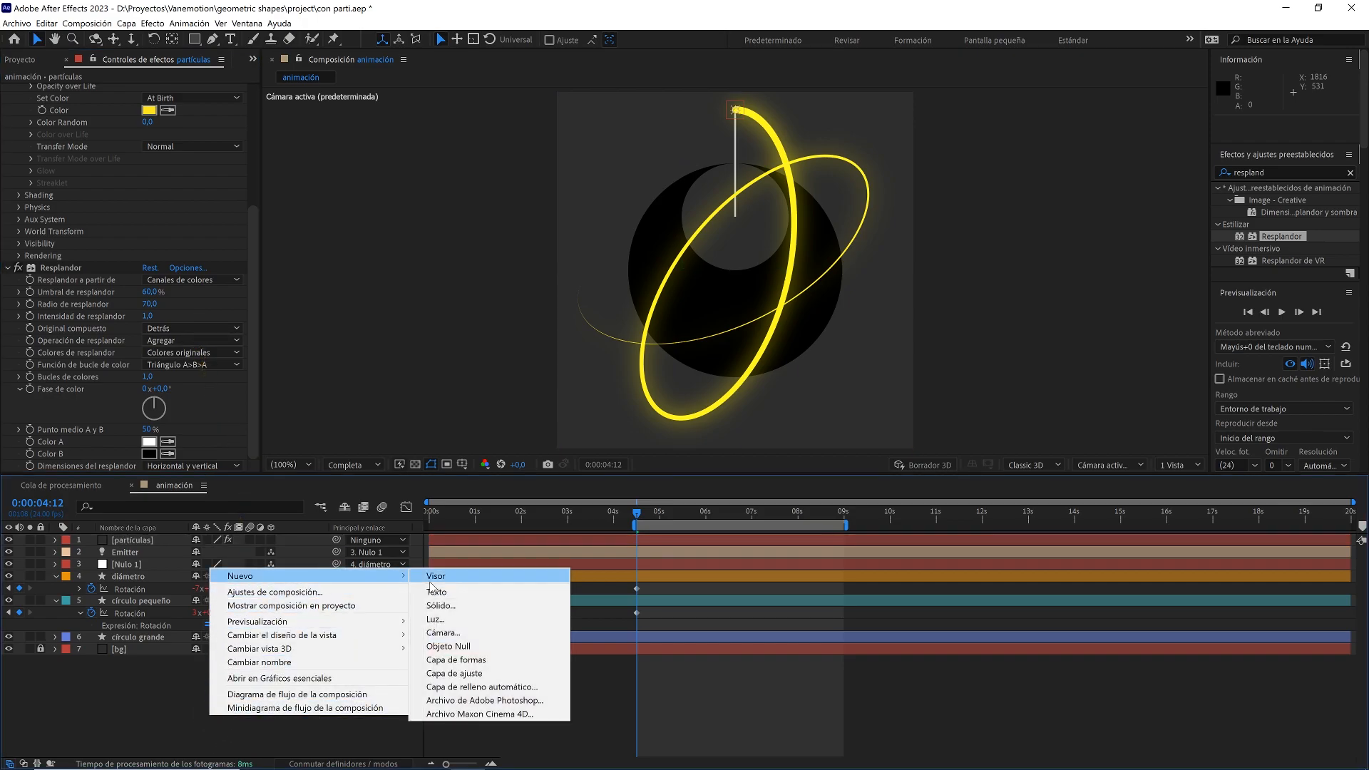
{"action": "left_click", "coordinate": [464, 674]}
{"action": "left_click", "coordinate": [1280, 172]}
{"action": "type", "text": "ruido"}
{"action": "left_click_drag", "start_coordinate": [1271, 284], "coordinate": [151, 546]}
{"action": "left_click_drag", "start_coordinate": [147, 126], "coordinate": [160, 134]}
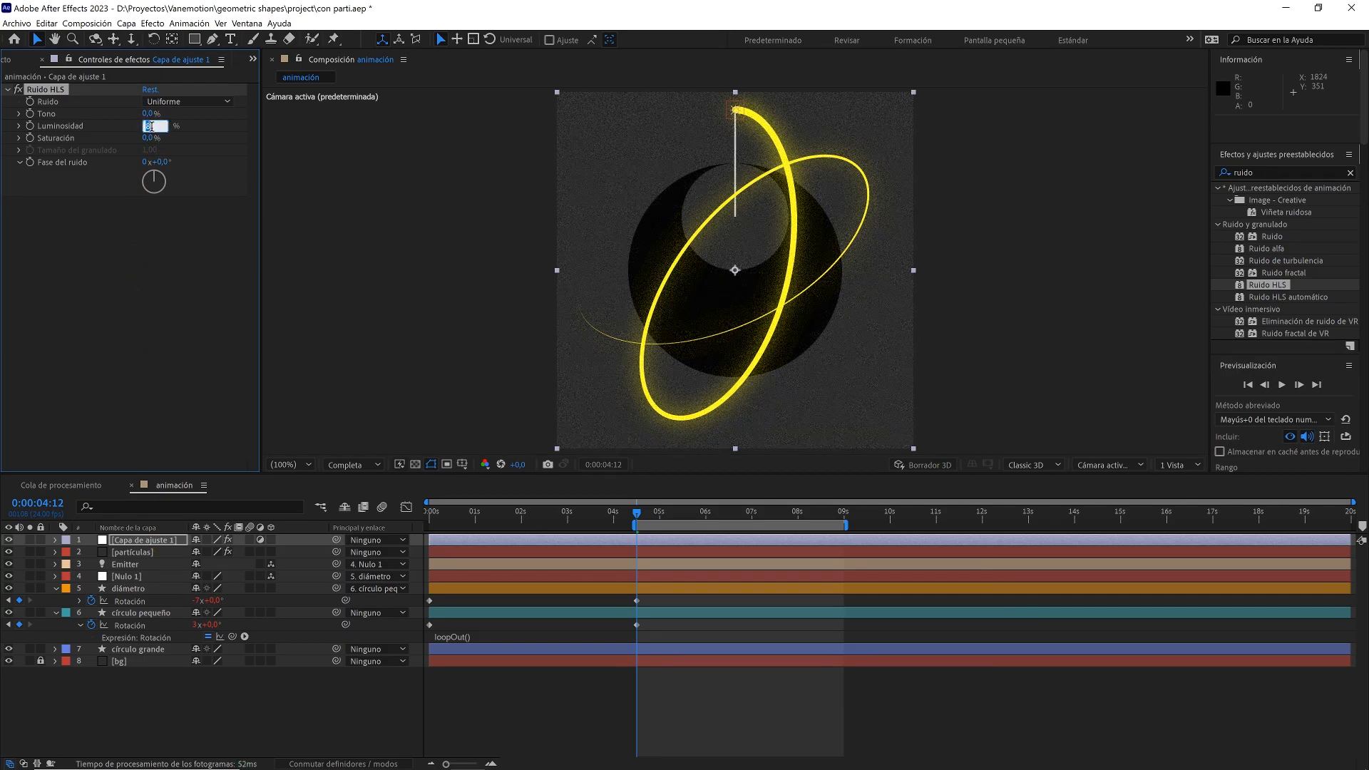
{"action": "left_click", "coordinate": [195, 142]}
- Examine the glow's gradient up close to compare it with and without the Ruido HLS noise
{"action": "scroll", "coordinate": [676, 256], "scroll_direction": "up", "scroll_amount": 2}
{"action": "left_click_drag", "start_coordinate": [765, 184], "coordinate": [532, 409]}
{"action": "left_click_drag", "start_coordinate": [595, 197], "coordinate": [484, 363]}
{"action": "left_click", "coordinate": [21, 91]}
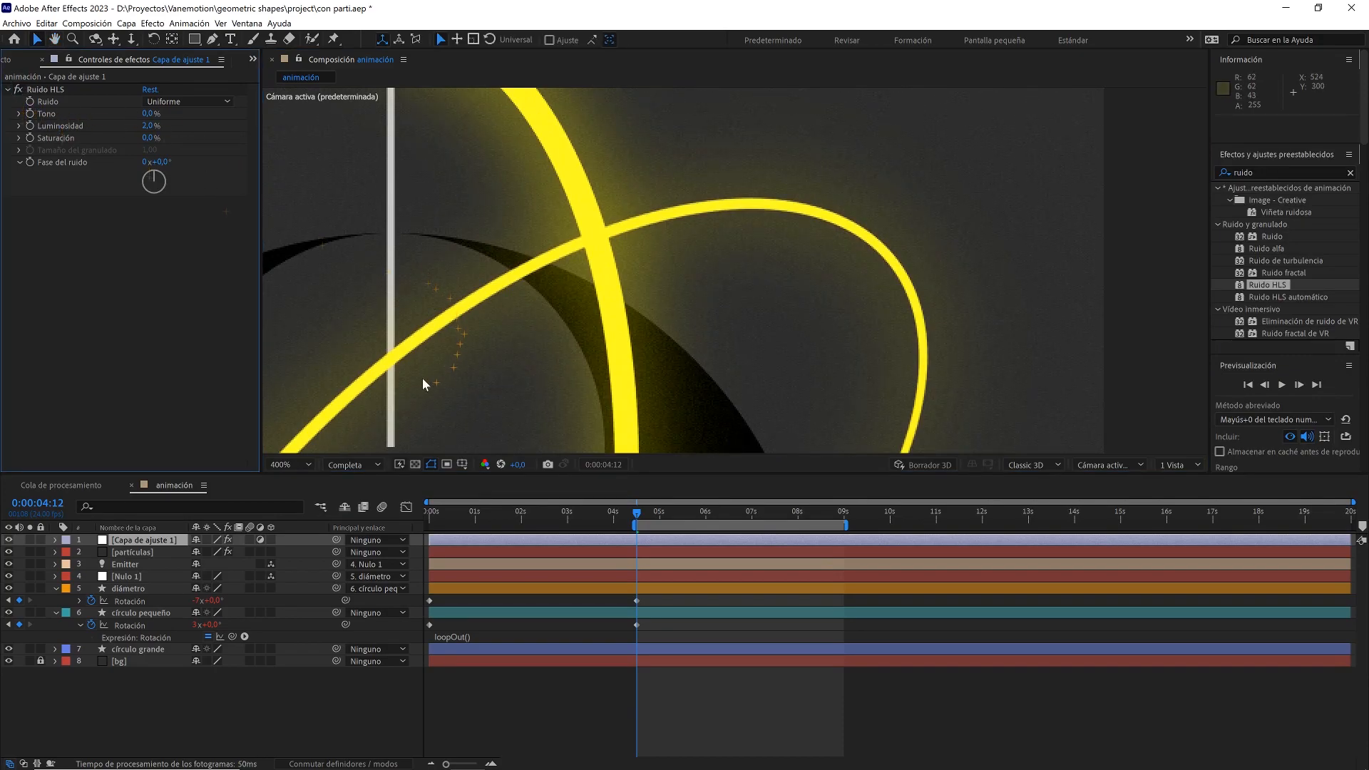
{"action": "left_click", "coordinate": [298, 460]}
{"action": "left_click", "coordinate": [298, 475]}
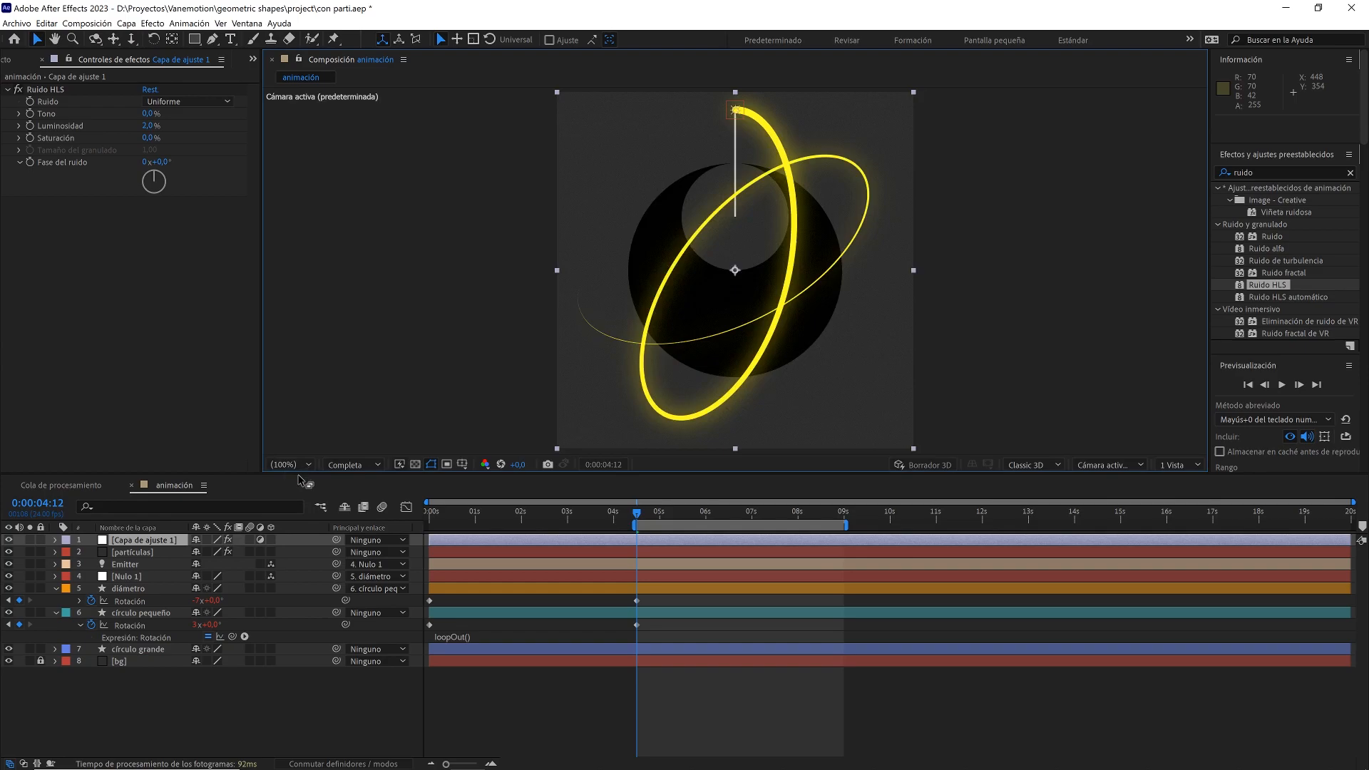
- Set the diámetro layer's Rotation keyframe at 0:00:04:12 to -4 full turns
{"action": "left_click", "coordinate": [329, 699]}
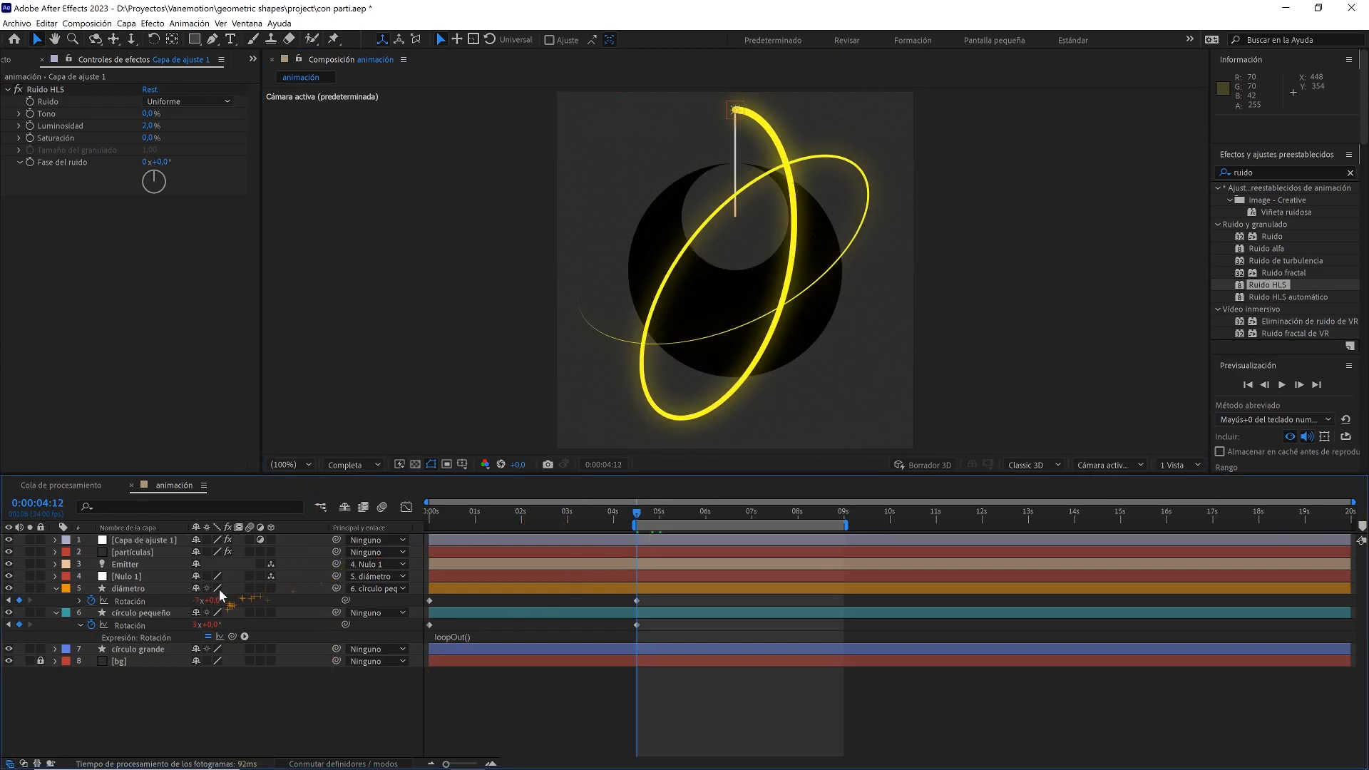
{"action": "left_click", "coordinate": [202, 600]}
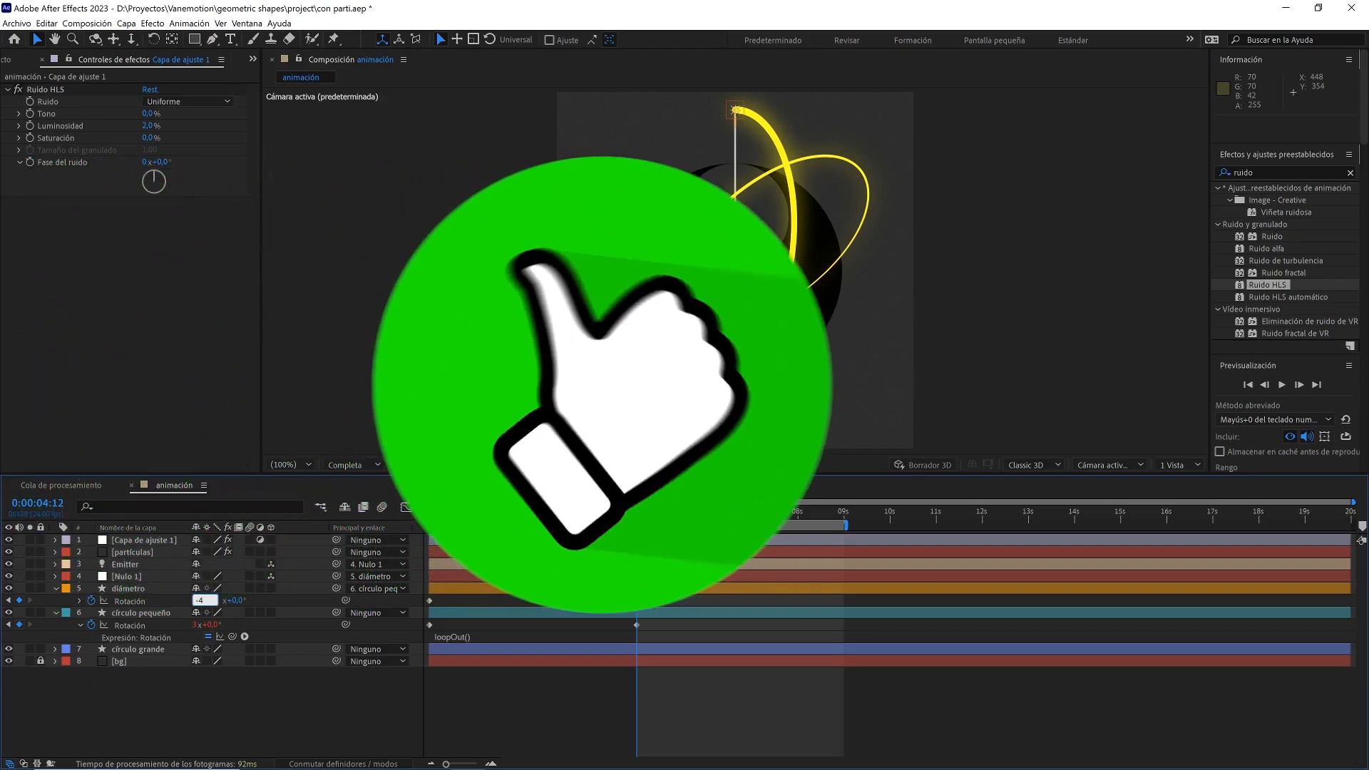
- Change the partículas layer's particle Color to pink FF229F and preview the glowing trail loop
{"action": "left_click", "coordinate": [159, 554]}
{"action": "left_click", "coordinate": [149, 295]}
{"action": "left_click_drag", "start_coordinate": [736, 524], "coordinate": [749, 491]}
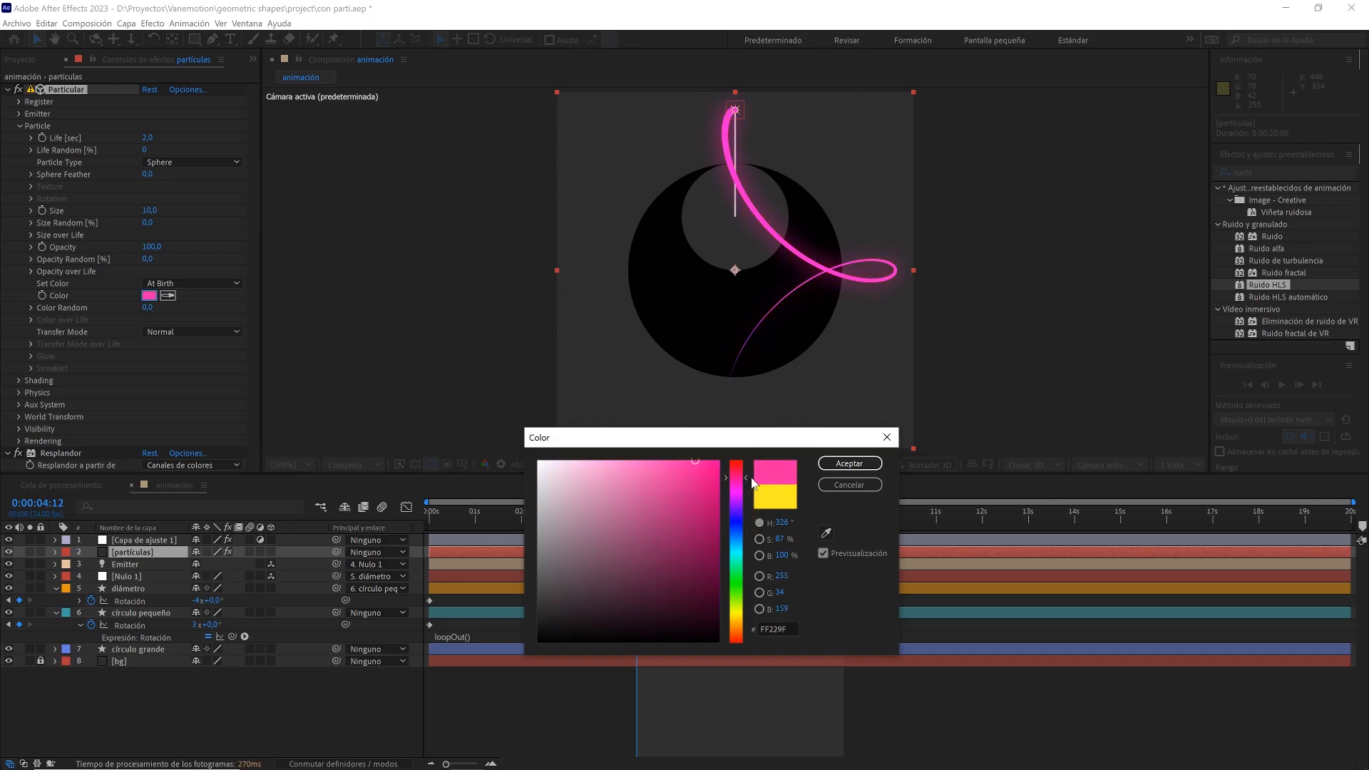
{"action": "left_click", "coordinate": [850, 464]}
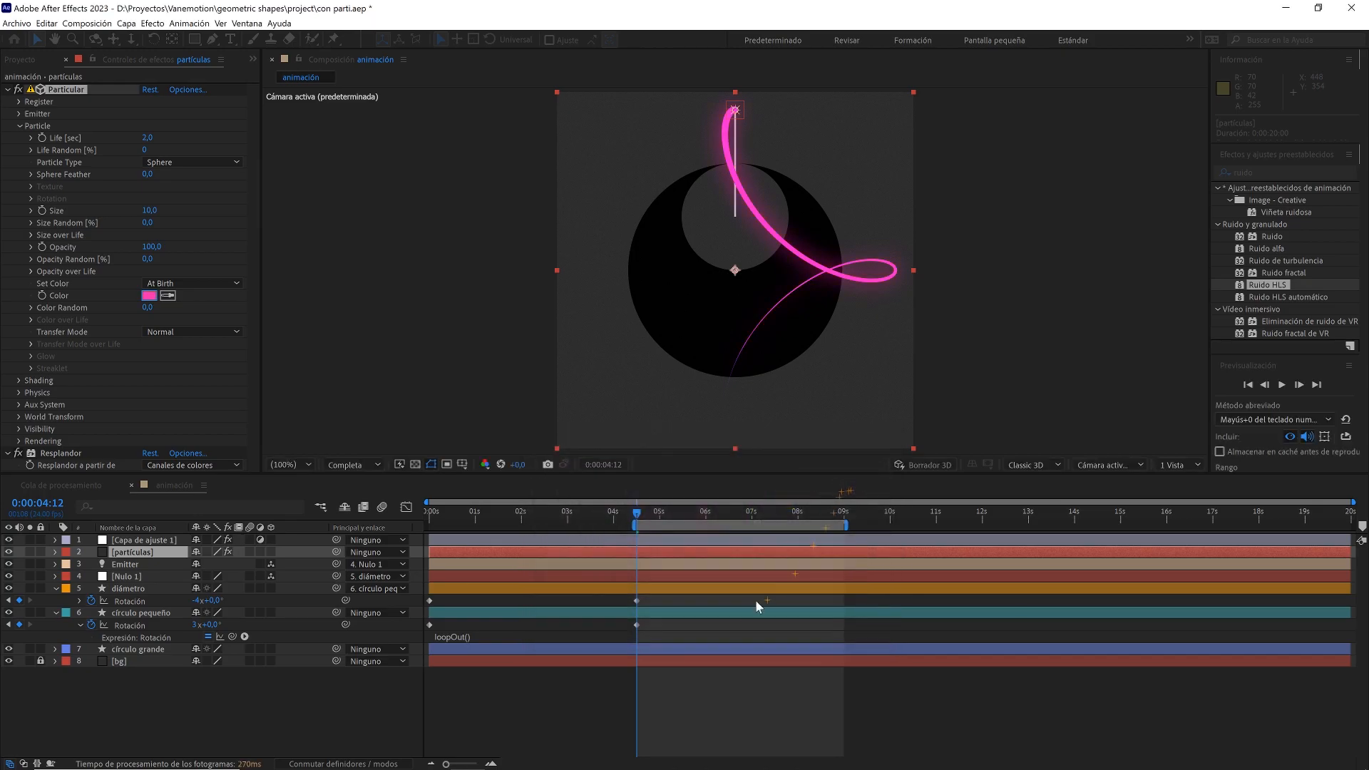
{"action": "key", "text": "space"}
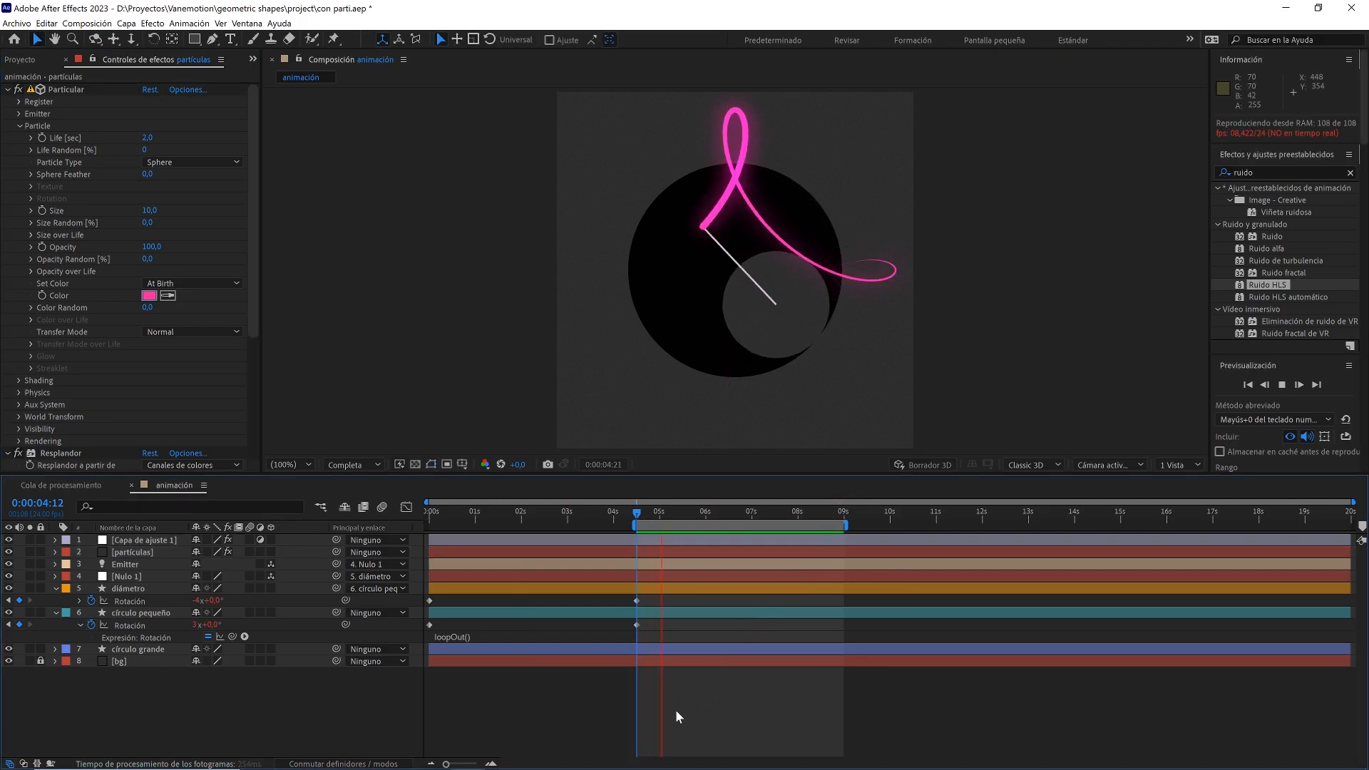